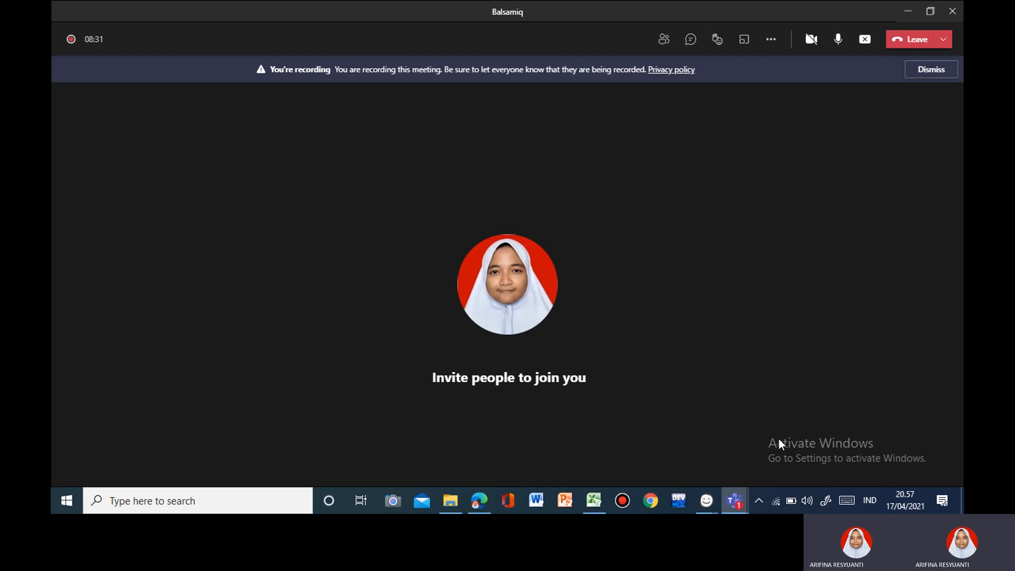
Switch to the finished desktop and smartphone UI project in Balsamiq and view its GOOGLE and desktop Halaman Utama mockups.
{"action": "mouse_move", "coordinate": [712, 509]}
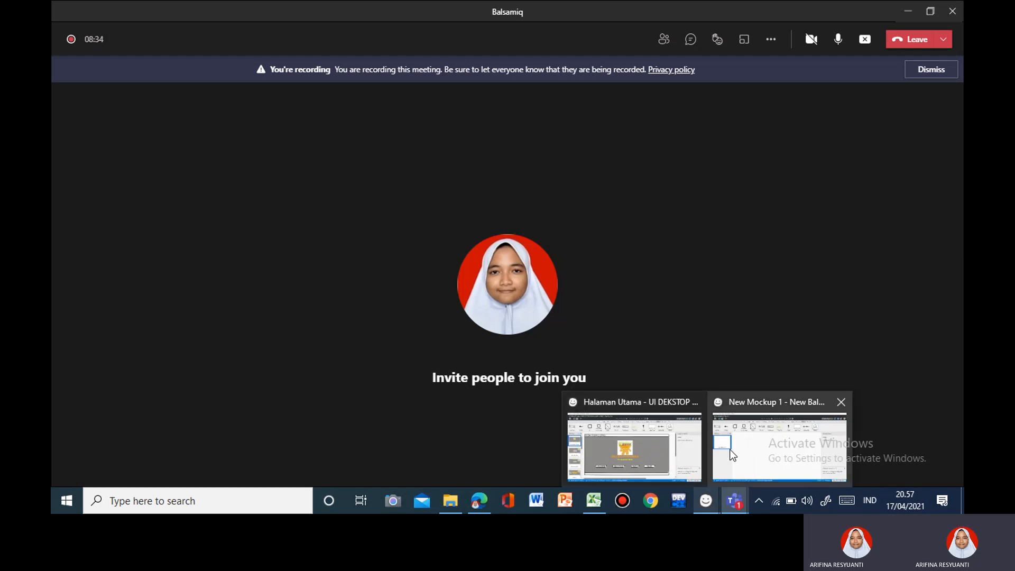
{"action": "mouse_move", "coordinate": [681, 453]}
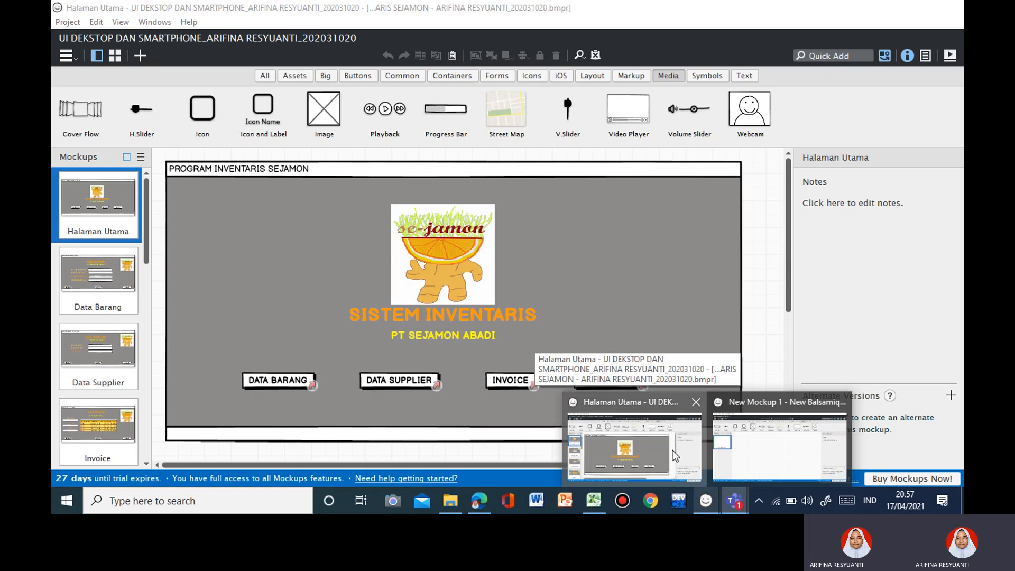
{"action": "left_click", "coordinate": [673, 450]}
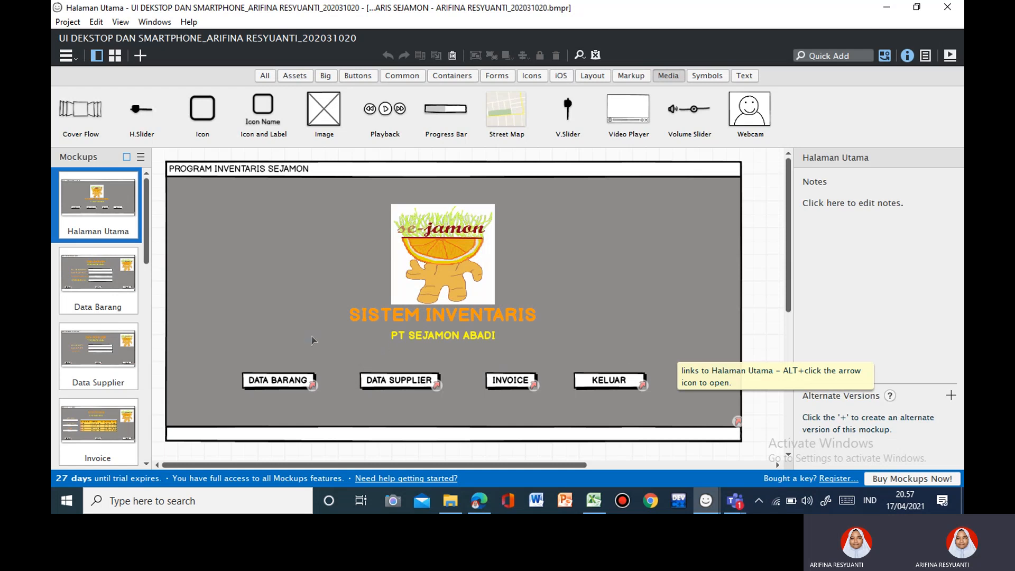
{"action": "scroll", "coordinate": [108, 381], "scroll_direction": "down", "scroll_amount": 10}
{"action": "left_click", "coordinate": [113, 295]}
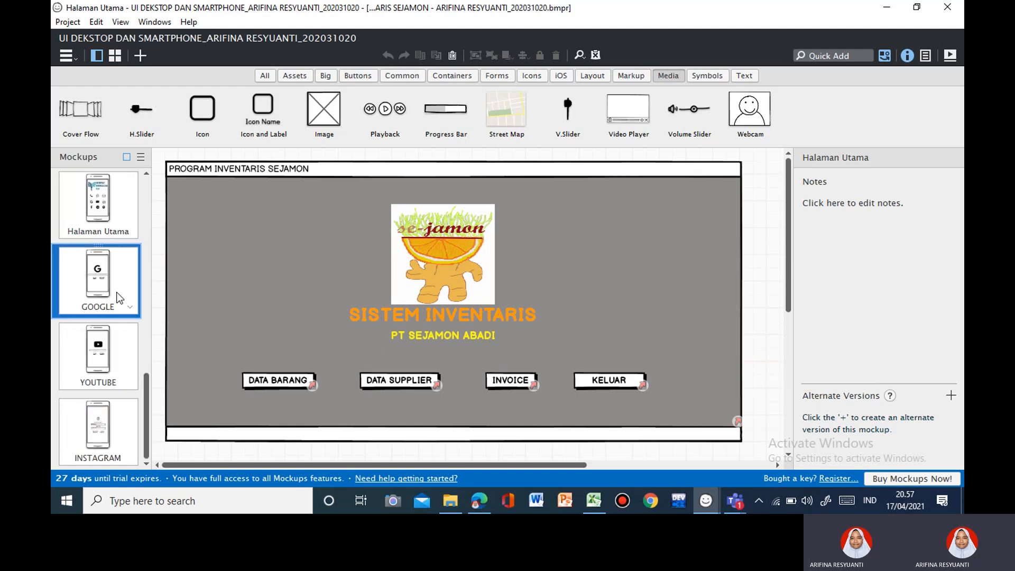
{"action": "scroll", "coordinate": [130, 296], "scroll_direction": "up", "scroll_amount": 10}
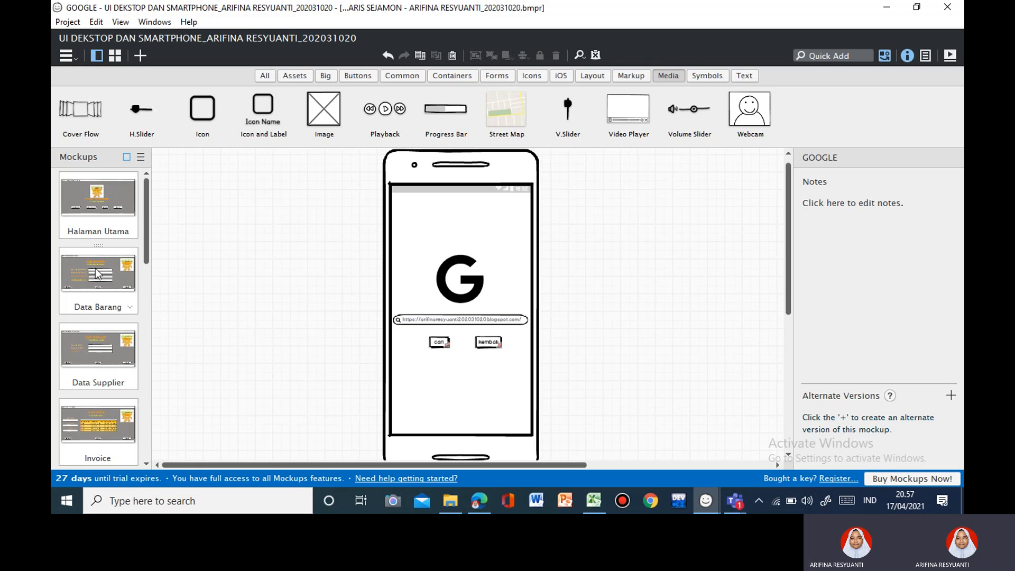
{"action": "scroll", "coordinate": [98, 274], "scroll_direction": "down", "scroll_amount": 8}
{"action": "scroll", "coordinate": [98, 273], "scroll_direction": "up", "scroll_amount": 8}
{"action": "left_click", "coordinate": [119, 215]}
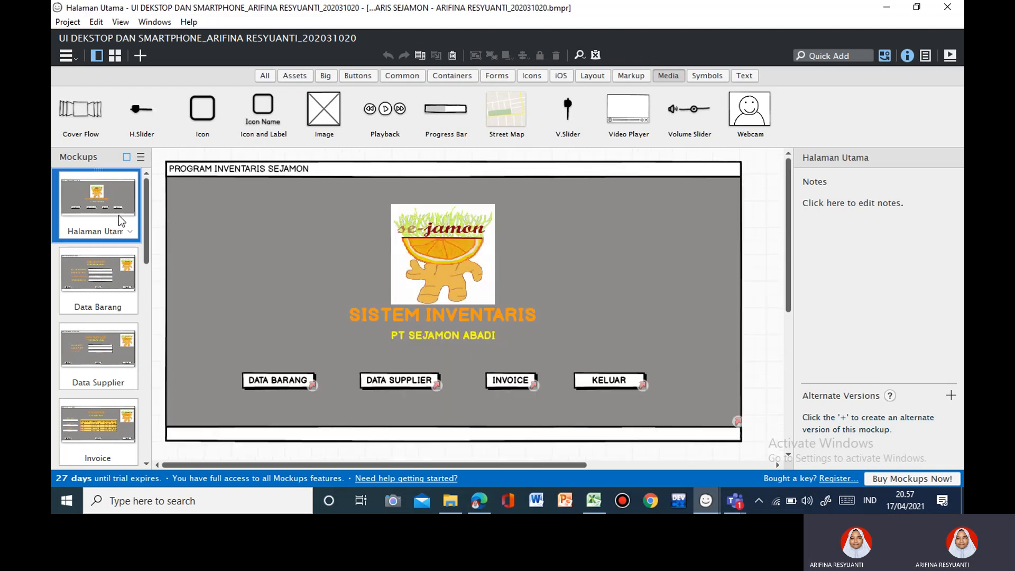
Look through the Data Barang, Data Supplier, Simpan and keluar mockups, then return to Halaman Utama.
{"action": "left_click", "coordinate": [117, 268]}
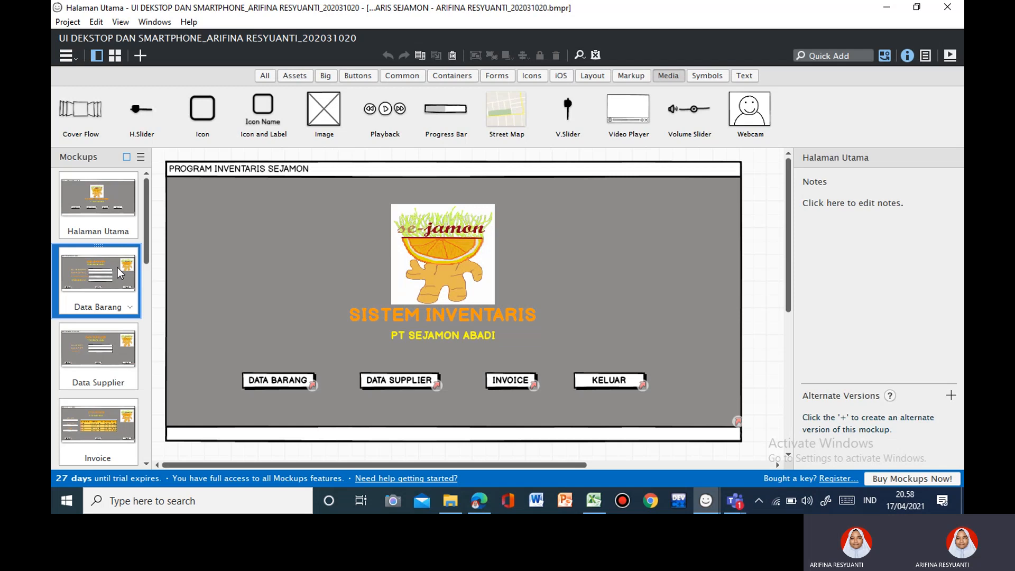
{"action": "left_click", "coordinate": [114, 336]}
{"action": "scroll", "coordinate": [113, 337], "scroll_direction": "down", "scroll_amount": 2}
{"action": "left_click", "coordinate": [114, 349]}
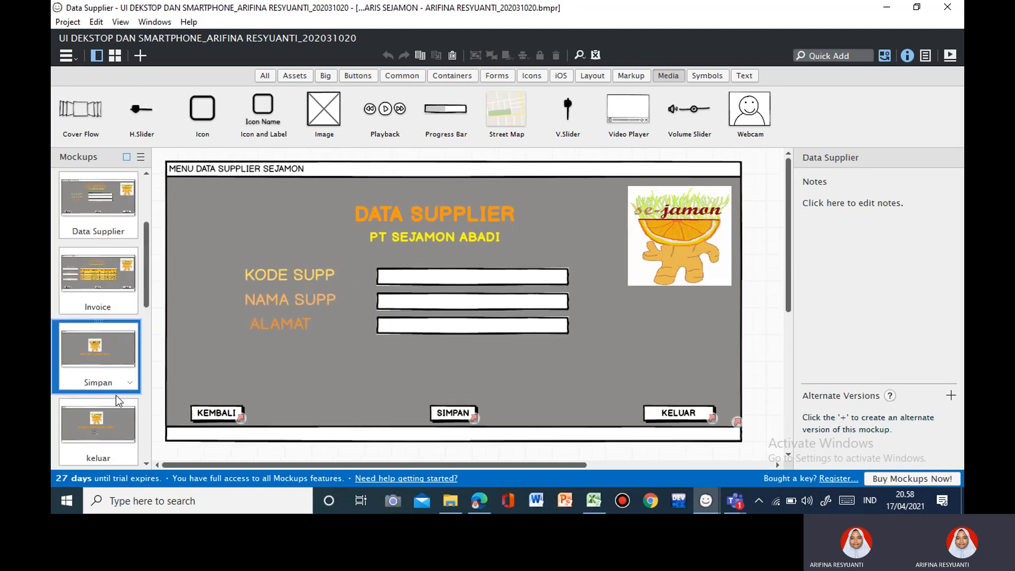
{"action": "left_click", "coordinate": [116, 414]}
{"action": "scroll", "coordinate": [116, 414], "scroll_direction": "down", "scroll_amount": 3}
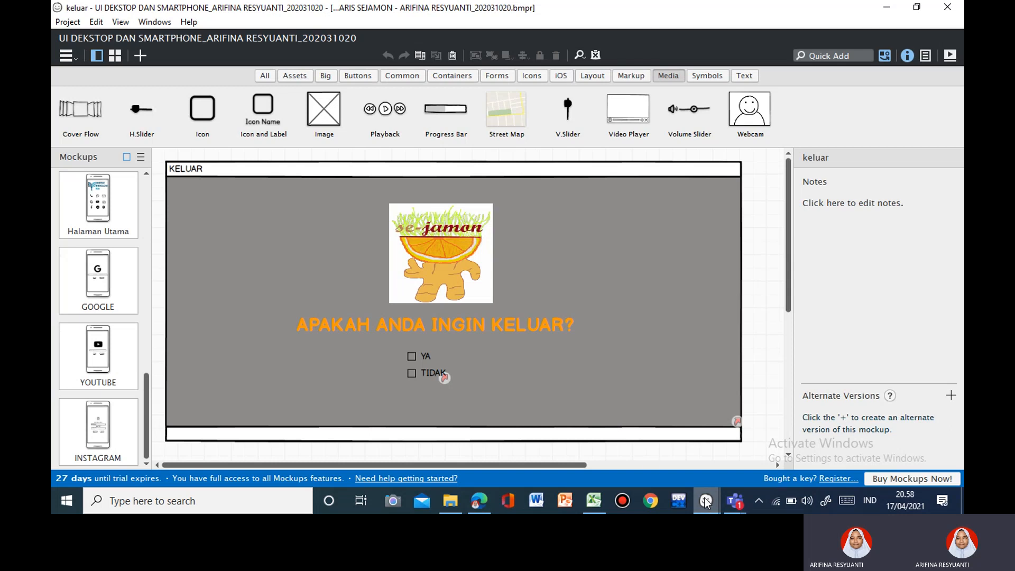
{"action": "scroll", "coordinate": [132, 312], "scroll_direction": "up", "scroll_amount": 5}
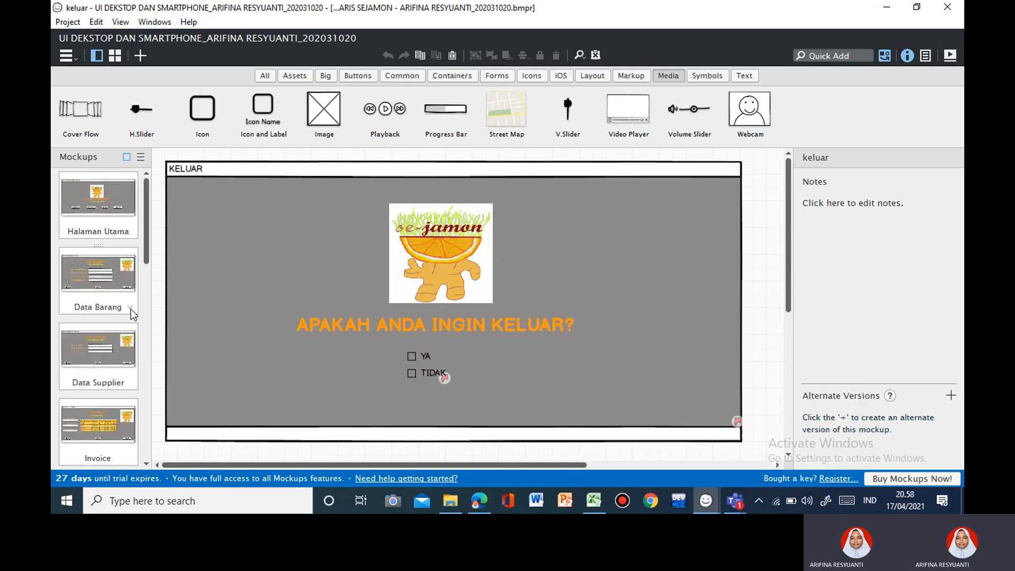
{"action": "left_click", "coordinate": [90, 201]}
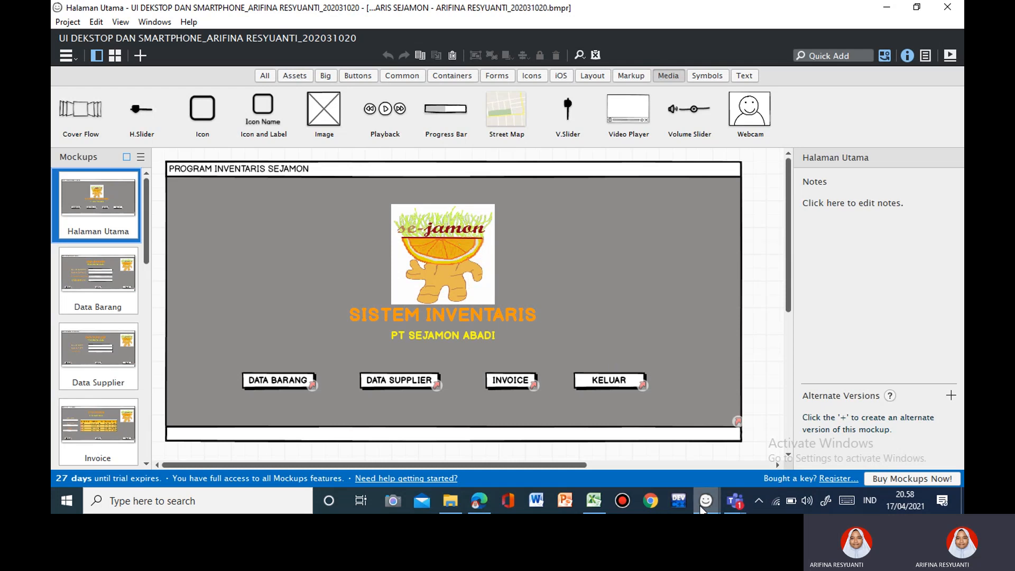
Switch to the new Balsamiq project and rename its New Mockup 1 as Halaman Utama.
{"action": "mouse_move", "coordinate": [703, 510]}
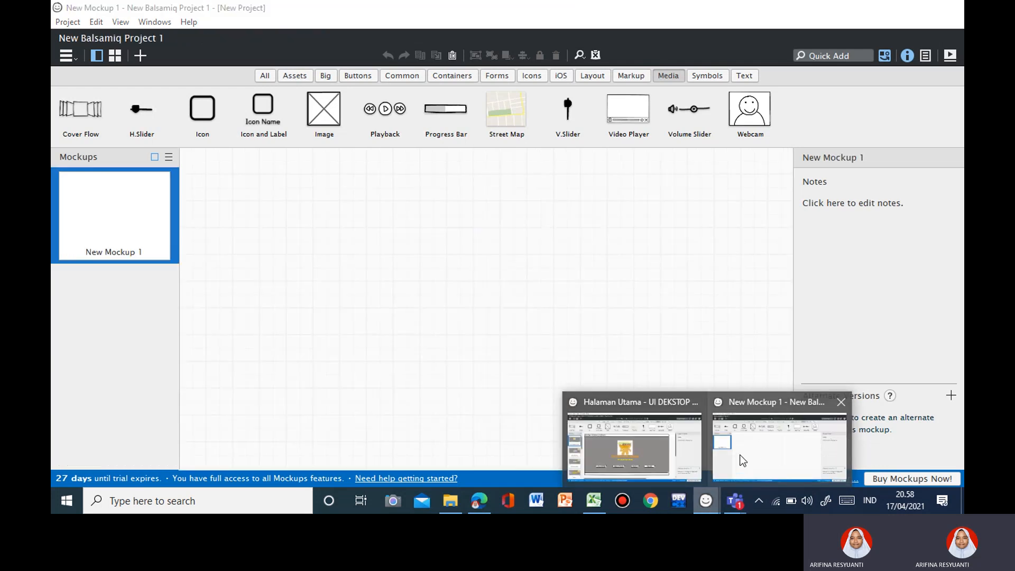
{"action": "left_click", "coordinate": [743, 461]}
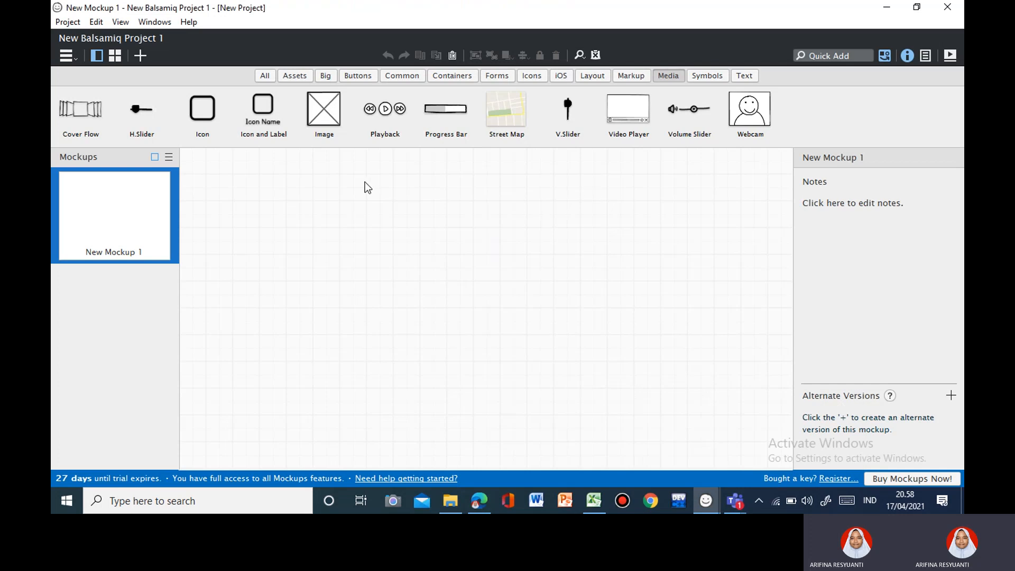
{"action": "left_click", "coordinate": [162, 252]}
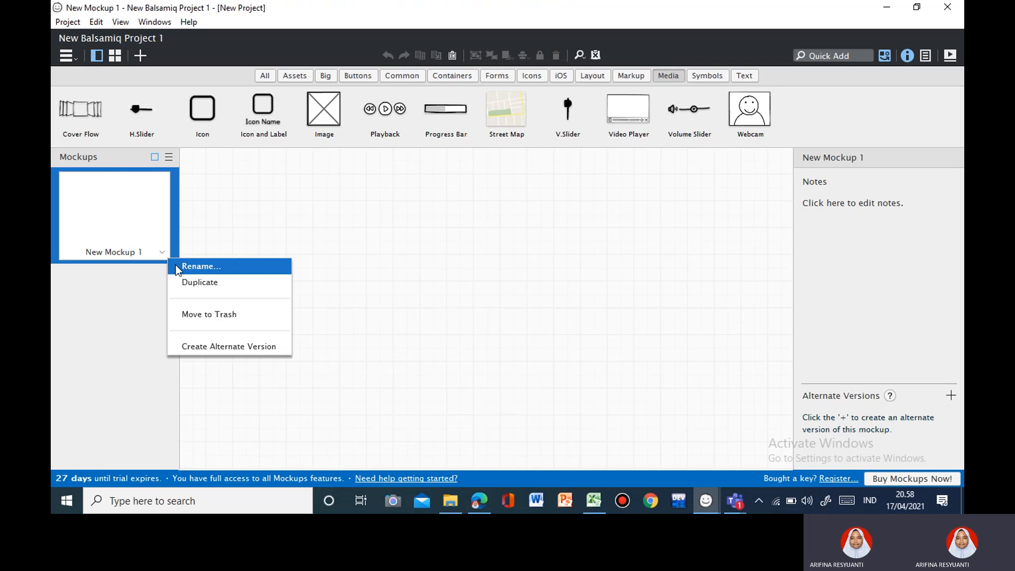
{"action": "left_click", "coordinate": [176, 265]}
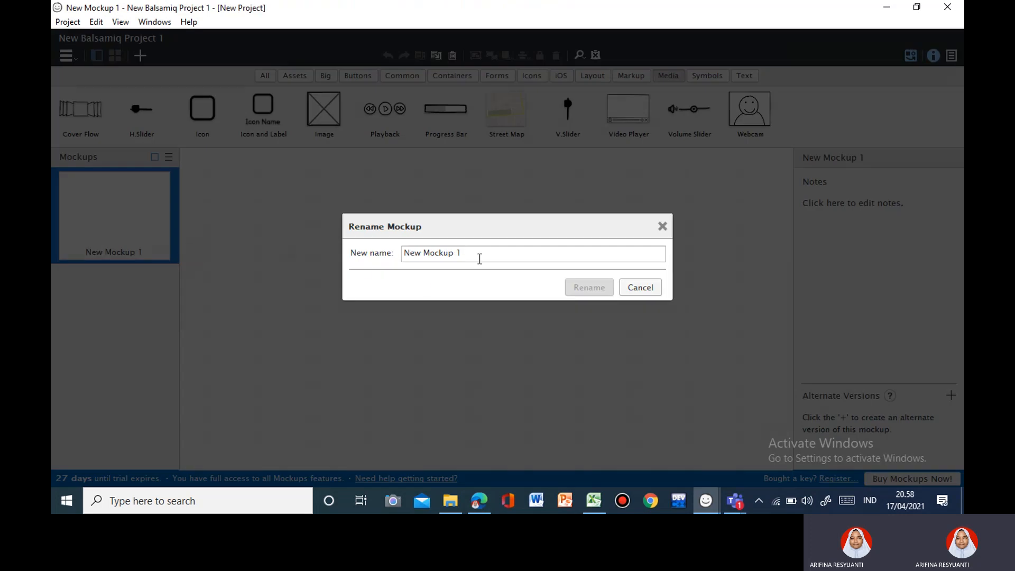
{"action": "left_click_drag", "start_coordinate": [480, 257], "coordinate": [392, 257]}
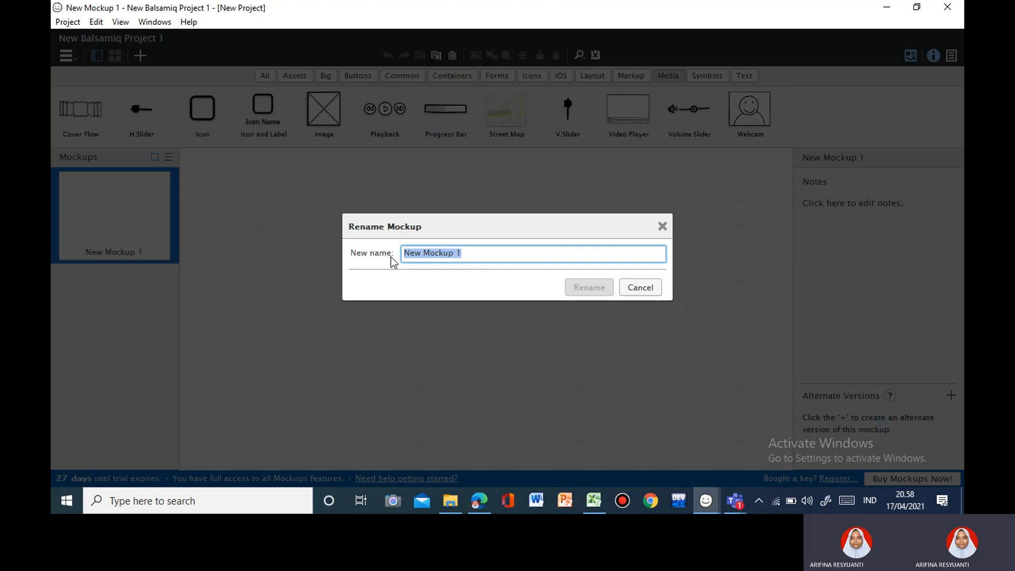
{"action": "type", "text": "Hala"}
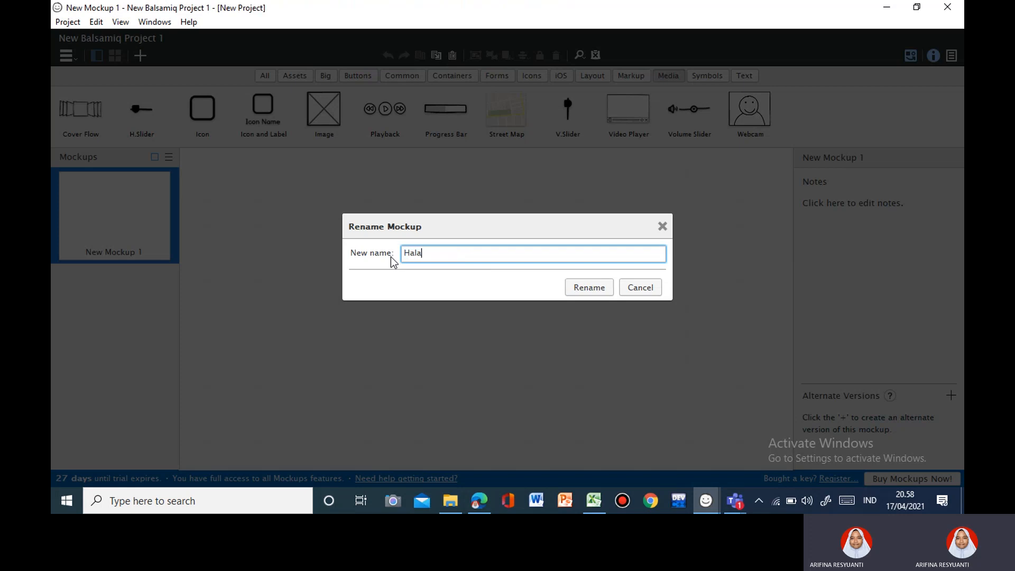
{"action": "type", "text": "man Utama"}
{"action": "left_click", "coordinate": [573, 286]}
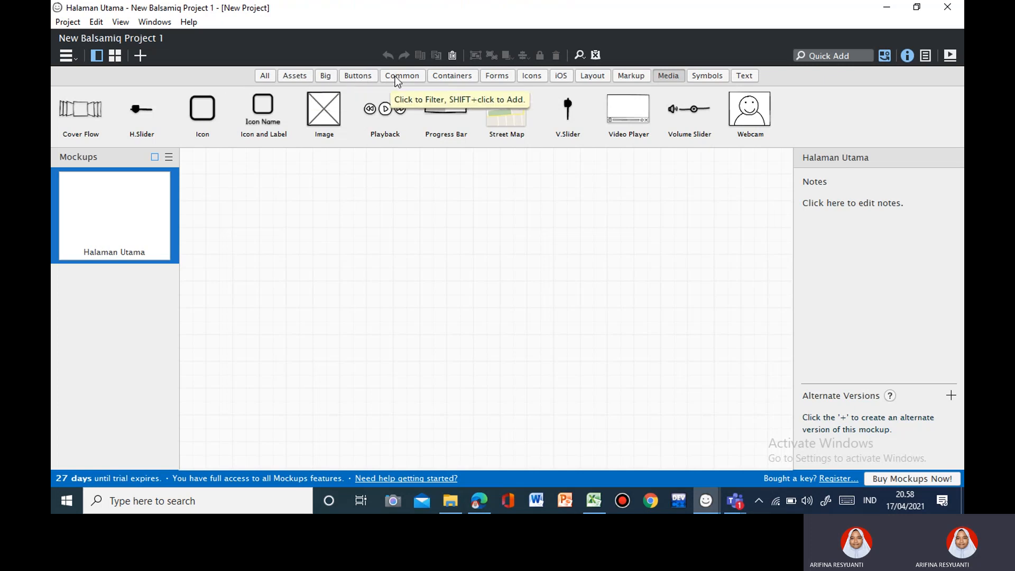
Add a Window control to the blank Halaman Utama mockup and widen it to about 779 px.
{"action": "left_click", "coordinate": [298, 79]}
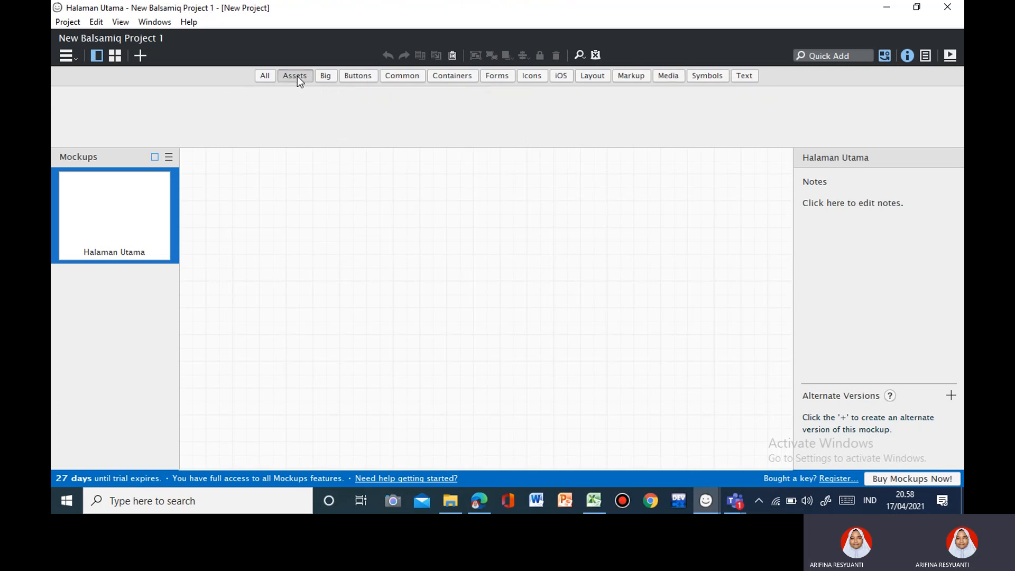
{"action": "left_click", "coordinate": [332, 76]}
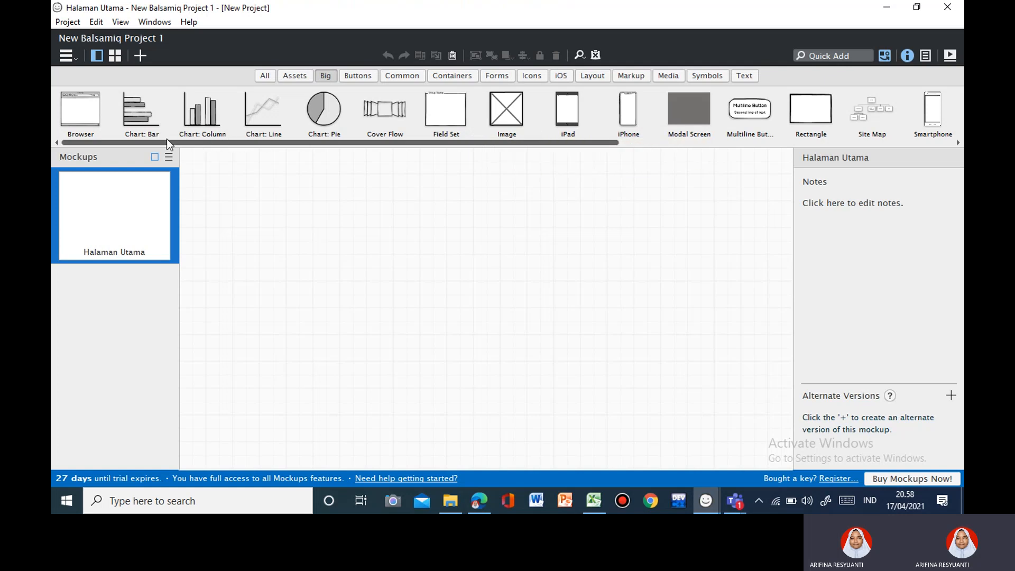
{"action": "left_click_drag", "start_coordinate": [194, 142], "coordinate": [545, 152]}
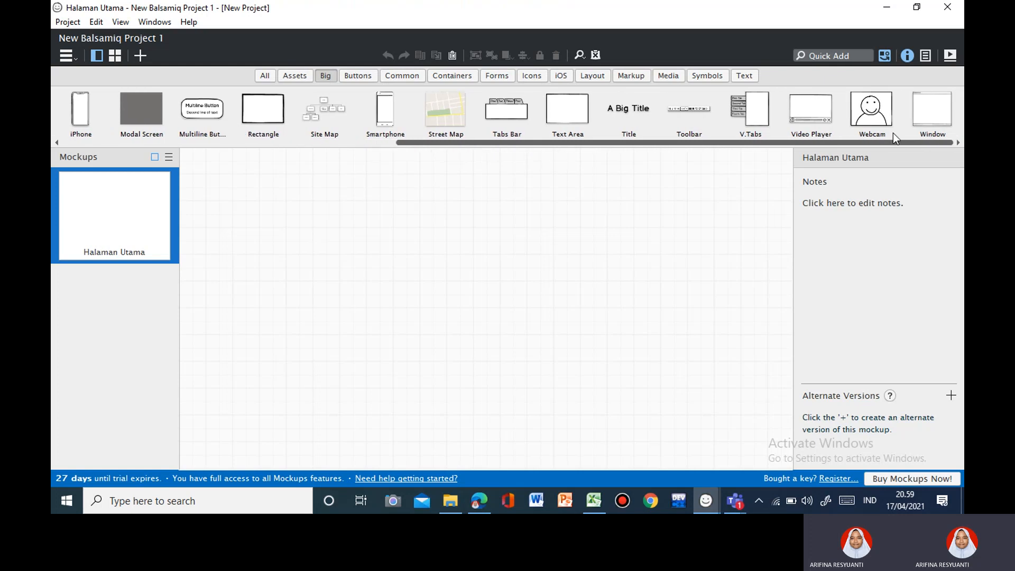
{"action": "left_click", "coordinate": [933, 112]}
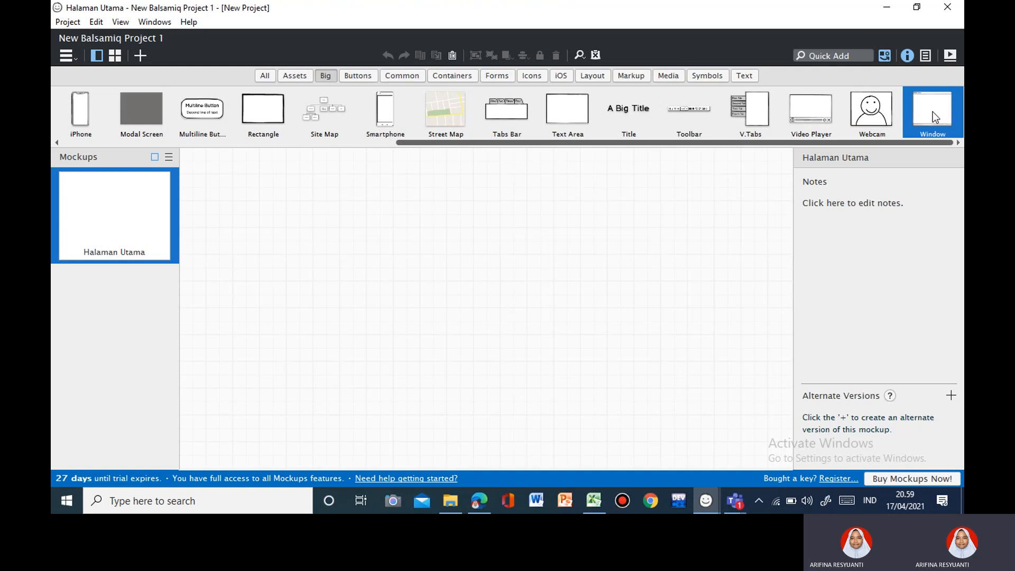
{"action": "left_click_drag", "start_coordinate": [933, 112], "coordinate": [239, 169]}
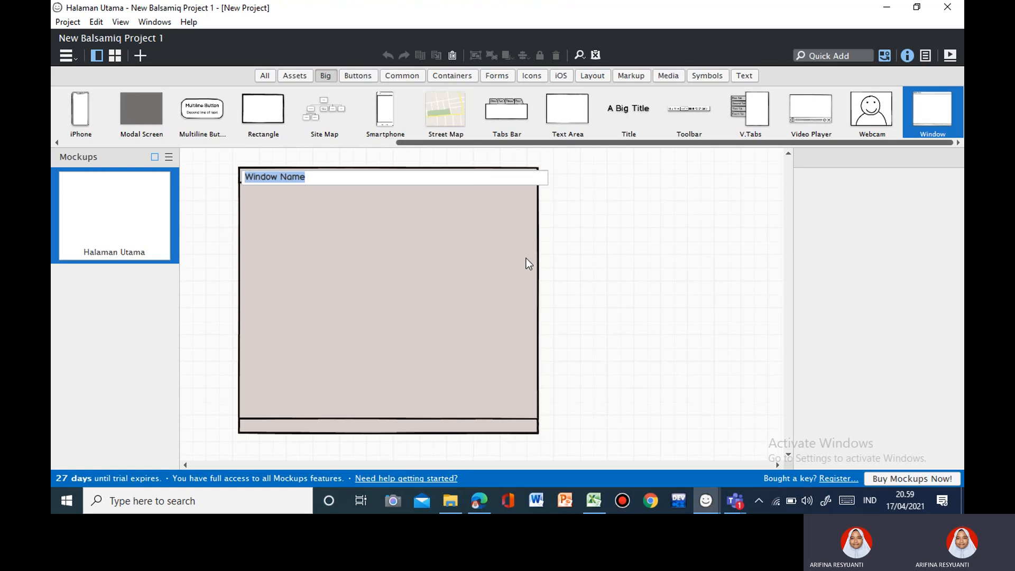
{"action": "left_click", "coordinate": [539, 300]}
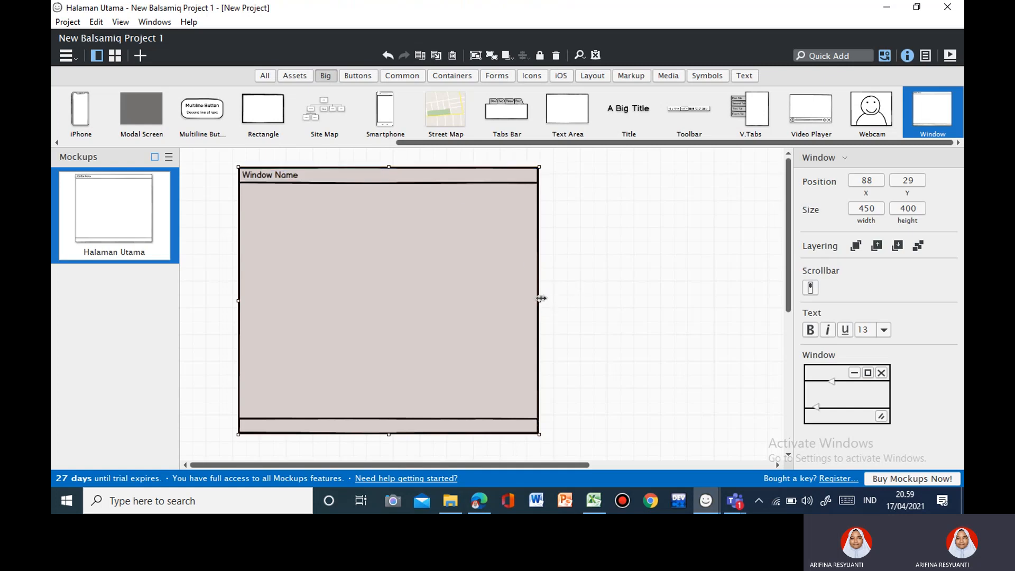
{"action": "left_click_drag", "start_coordinate": [540, 301], "coordinate": [774, 299]}
{"action": "left_click_drag", "start_coordinate": [517, 465], "coordinate": [544, 465]}
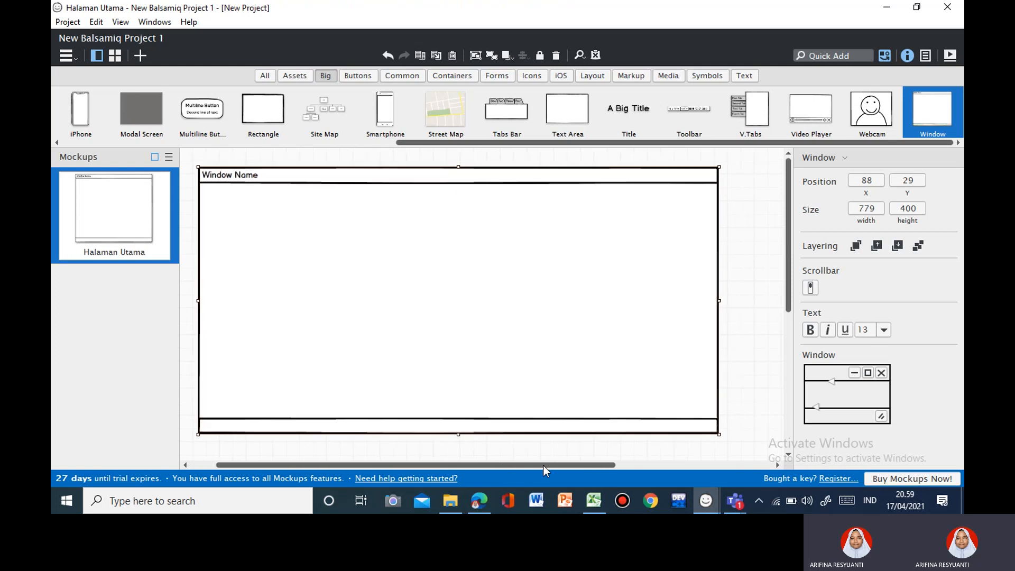
{"action": "left_click", "coordinate": [538, 446]}
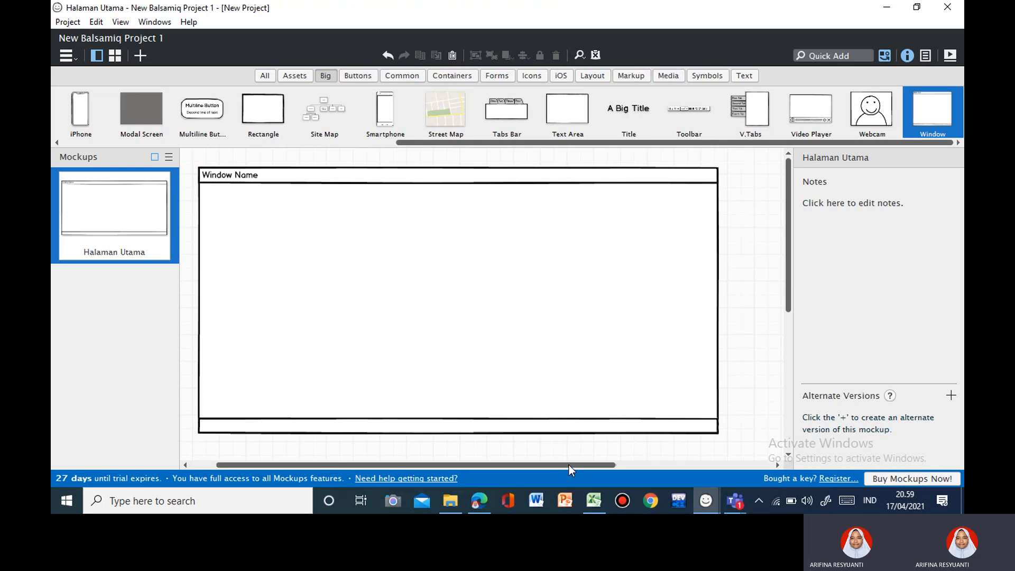
Move the window to about X 486, Y 209 and enlarge it to about 1179 × 648.
{"action": "key", "text": "ctrl+minus"}
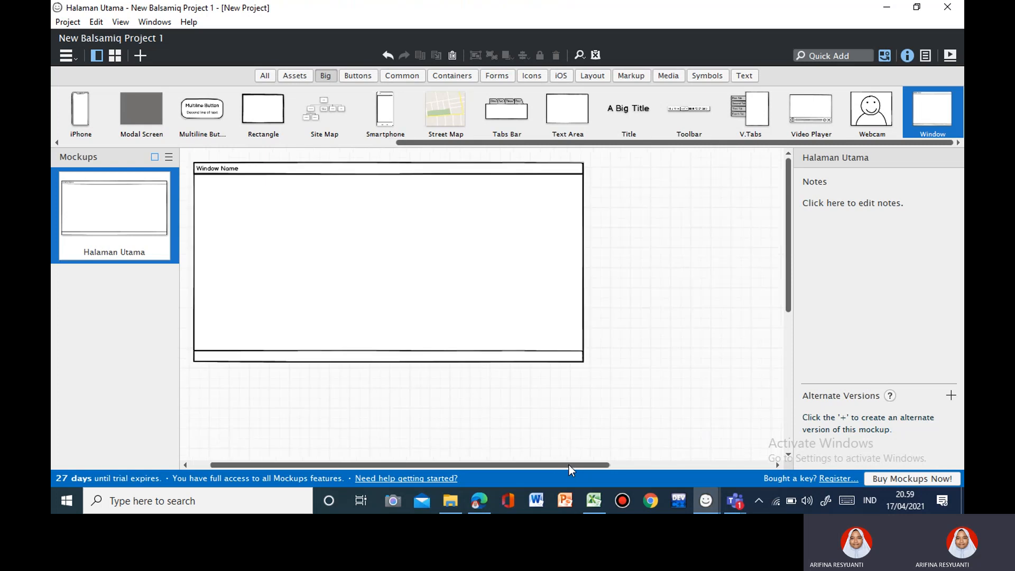
{"action": "key", "text": "ctrl+minus"}
{"action": "key", "text": "ctrl+minus"}
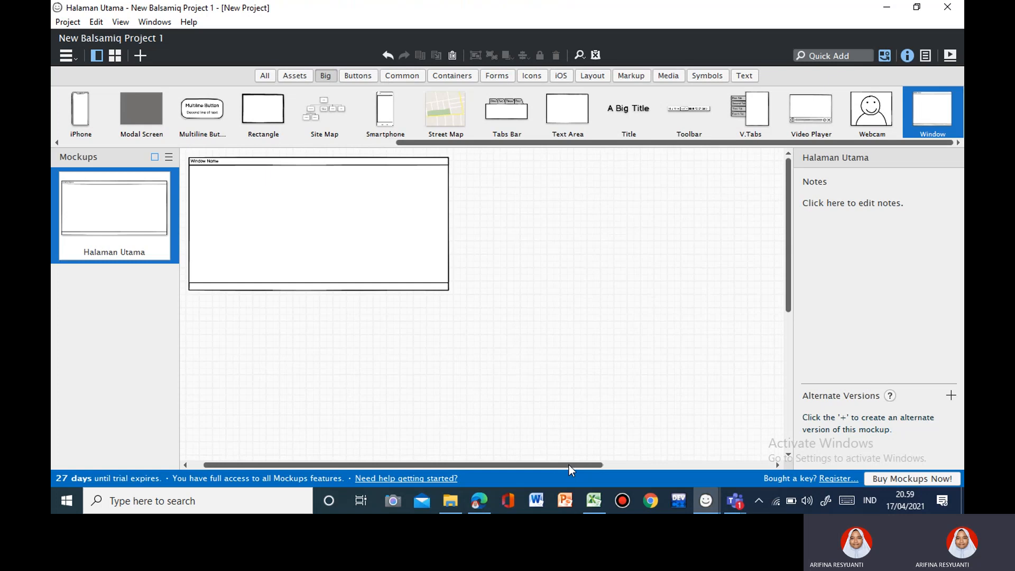
{"action": "key", "text": "ctrl+minus"}
{"action": "key", "text": "ctrl+minus"}
{"action": "key", "text": "ctrl+minus"}
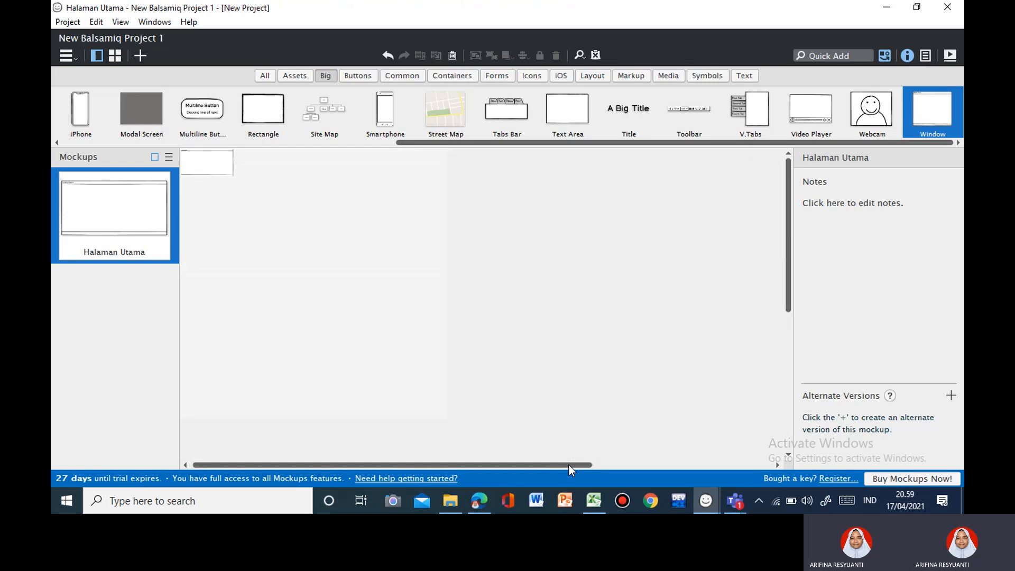
{"action": "key", "text": "ctrl+plus"}
{"action": "key", "text": "ctrl+plus"}
{"action": "key", "text": "ctrl+plus"}
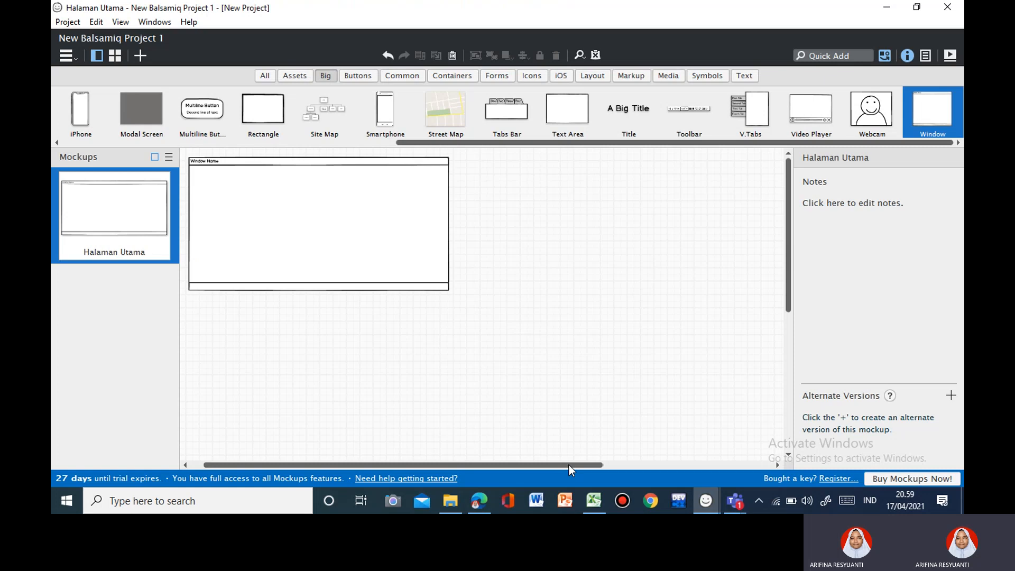
{"action": "left_click_drag", "start_coordinate": [352, 226], "coordinate": [462, 282]}
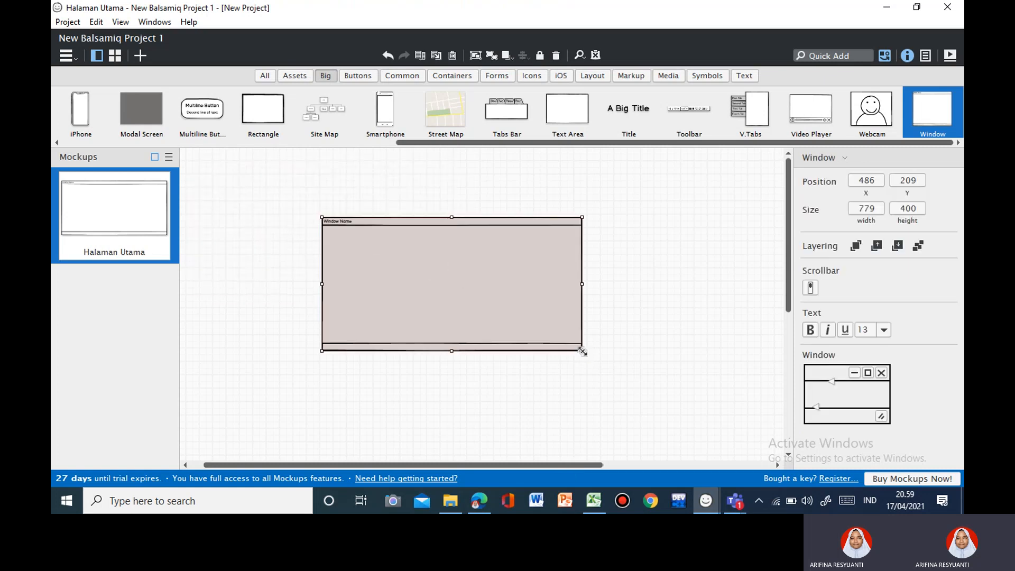
{"action": "left_click_drag", "start_coordinate": [582, 350], "coordinate": [724, 440]}
{"action": "left_click_drag", "start_coordinate": [603, 464], "coordinate": [577, 477]}
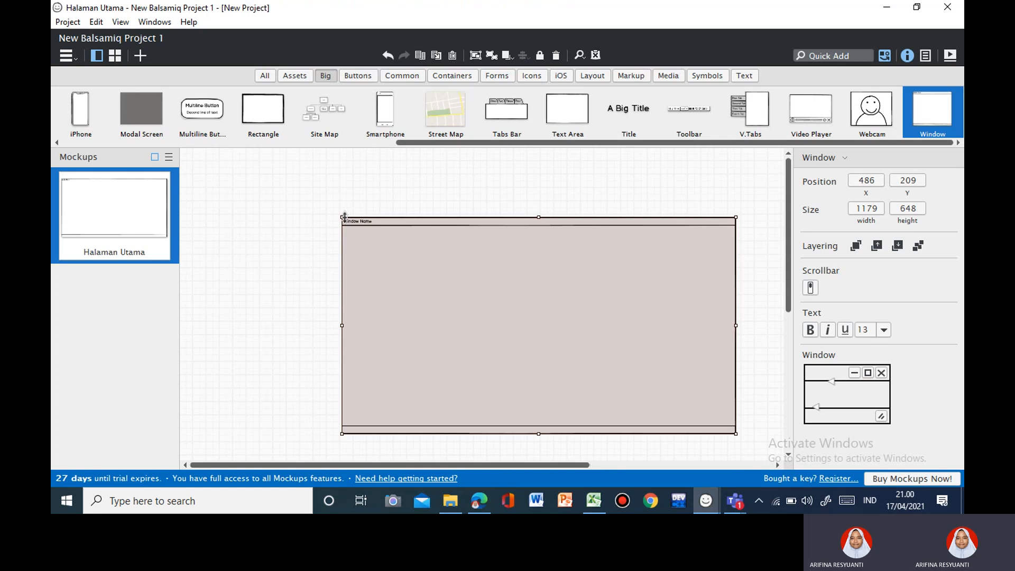
Extend the window at its upper-left and lower-right corners to about 1413 × 897 and move it to about X 280, Y 371.
{"action": "left_click_drag", "start_coordinate": [338, 216], "coordinate": [277, 150]}
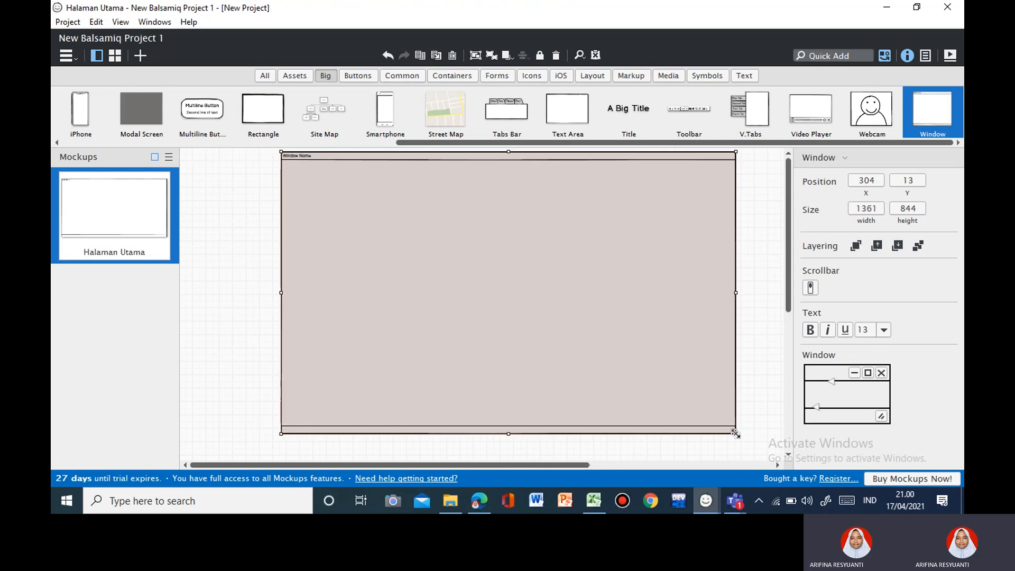
{"action": "left_click_drag", "start_coordinate": [737, 434], "coordinate": [754, 452]}
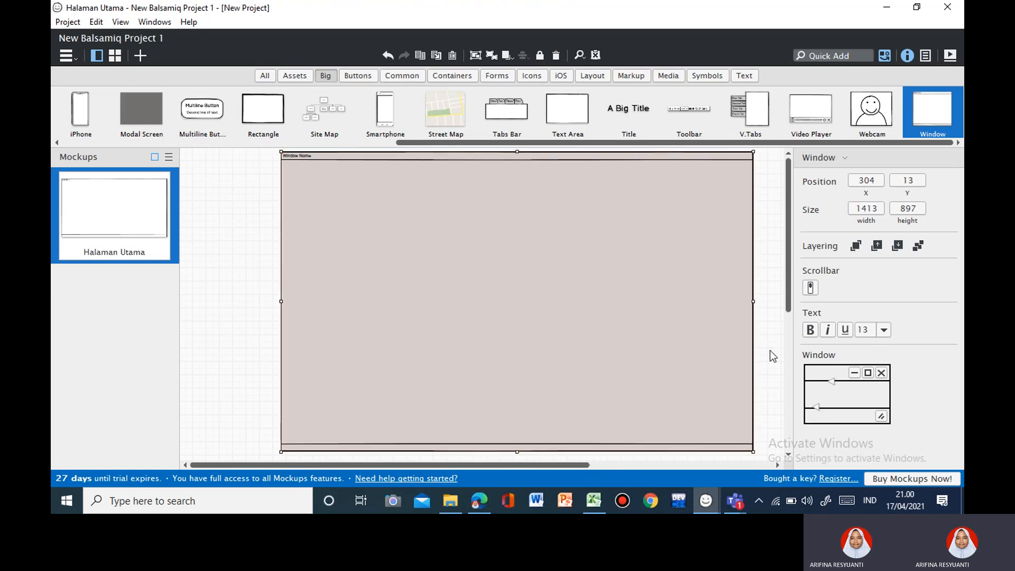
{"action": "left_click_drag", "start_coordinate": [791, 316], "coordinate": [777, 356]}
{"action": "left_click_drag", "start_coordinate": [551, 292], "coordinate": [541, 377]}
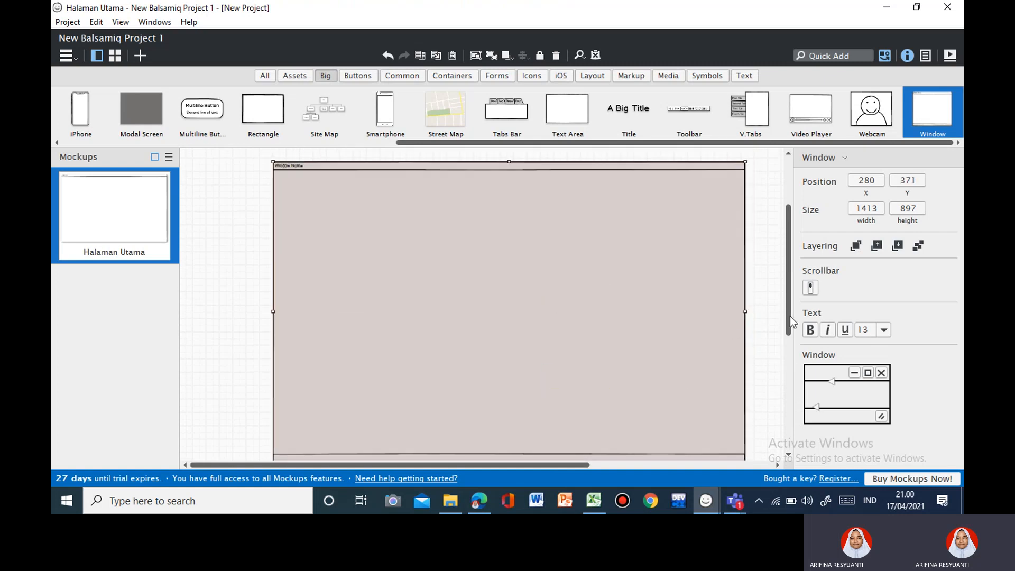
Move the window to about X 606, Y 451 and extend its right edge to a width of about 1587 px.
{"action": "left_click_drag", "start_coordinate": [791, 316], "coordinate": [790, 341]}
{"action": "left_click_drag", "start_coordinate": [589, 286], "coordinate": [588, 299]}
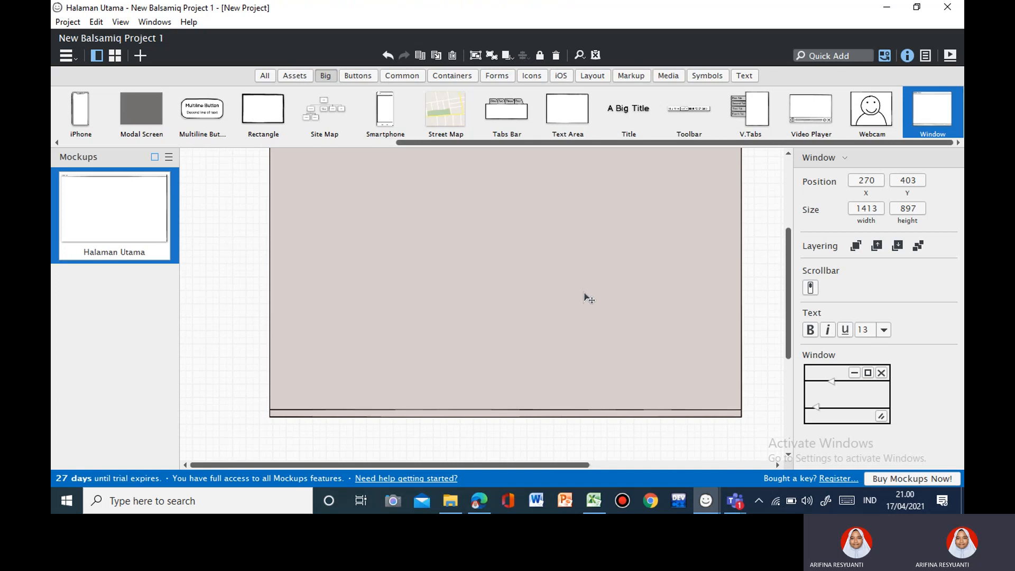
{"action": "left_click_drag", "start_coordinate": [526, 462], "coordinate": [423, 484]}
{"action": "left_click", "coordinate": [606, 368]}
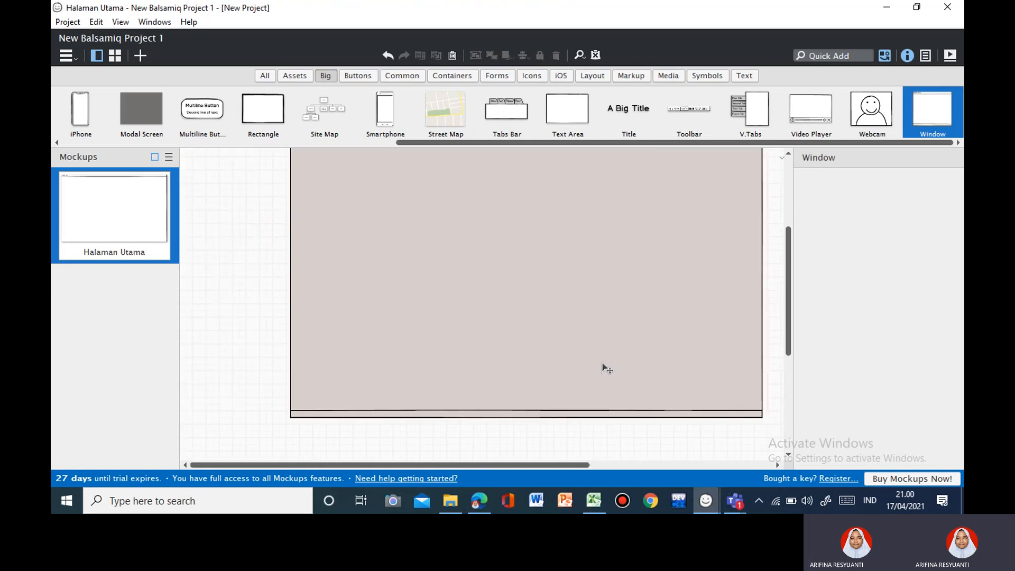
{"action": "left_click_drag", "start_coordinate": [606, 368], "coordinate": [614, 370]}
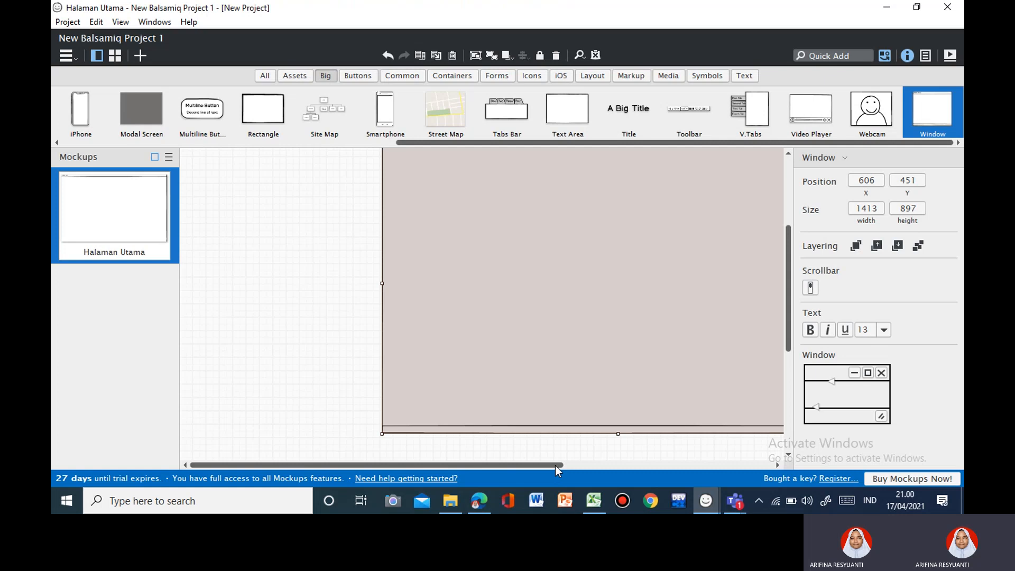
{"action": "left_click_drag", "start_coordinate": [557, 468], "coordinate": [639, 468]}
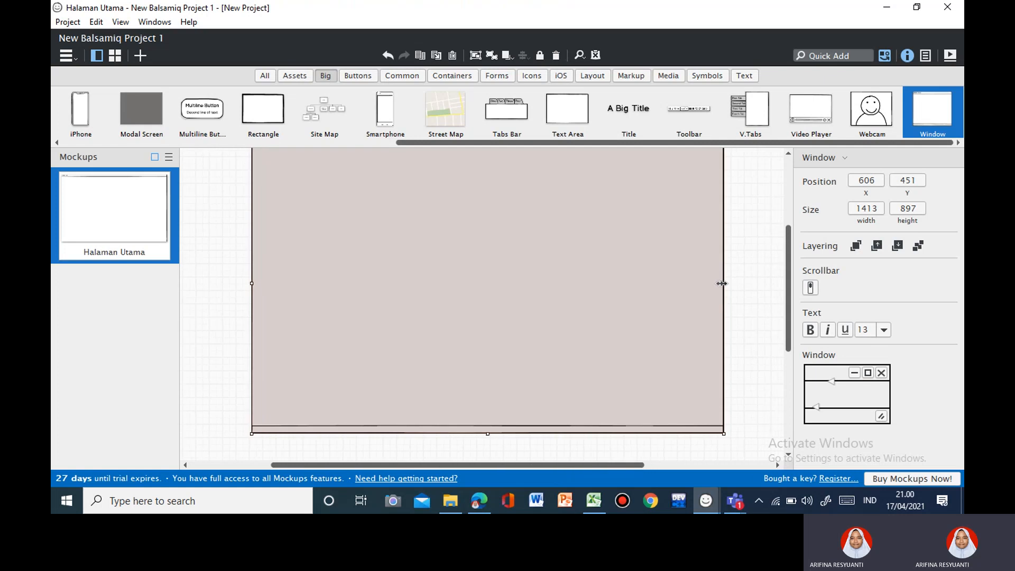
{"action": "left_click_drag", "start_coordinate": [723, 284], "coordinate": [782, 284]}
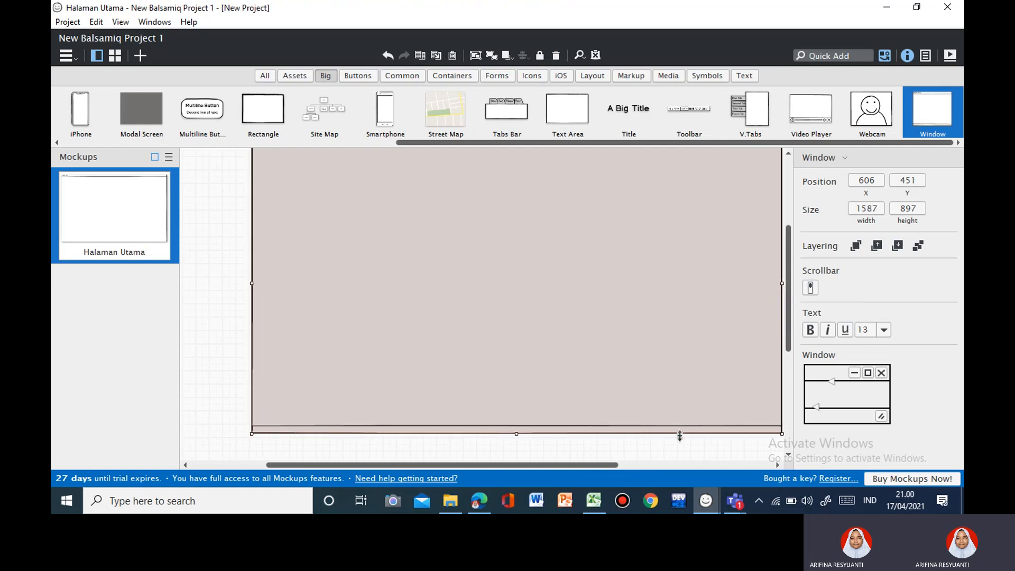
{"action": "left_click_drag", "start_coordinate": [604, 465], "coordinate": [655, 478]}
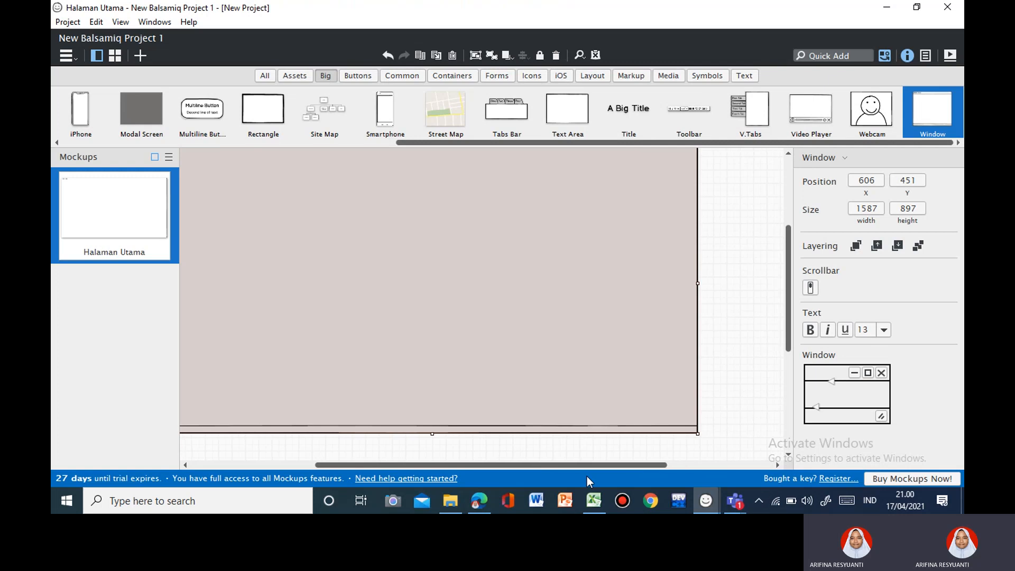
Extend the window at its upper-left corner to about 1603 × 908.
{"action": "scroll", "coordinate": [668, 404], "scroll_direction": "left", "scroll_amount": 5}
{"action": "scroll", "coordinate": [669, 404], "scroll_direction": "up", "scroll_amount": 1}
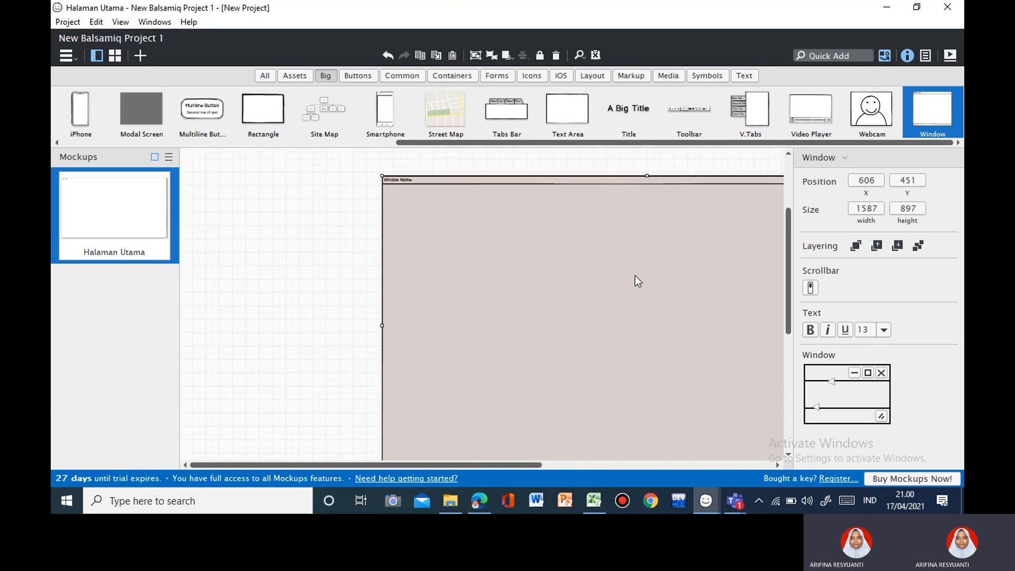
{"action": "left_click", "coordinate": [306, 326]}
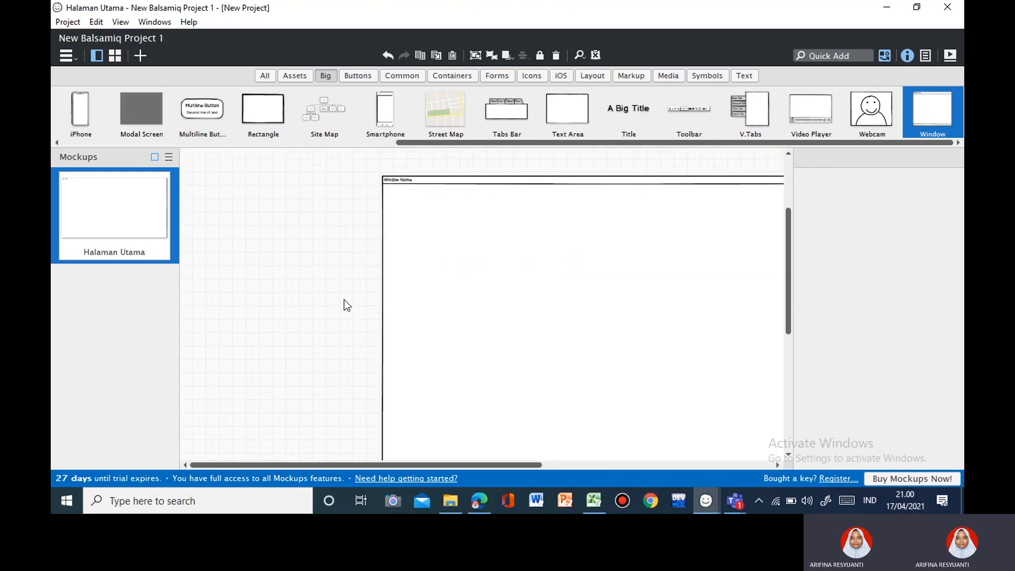
{"action": "left_click", "coordinate": [420, 181]}
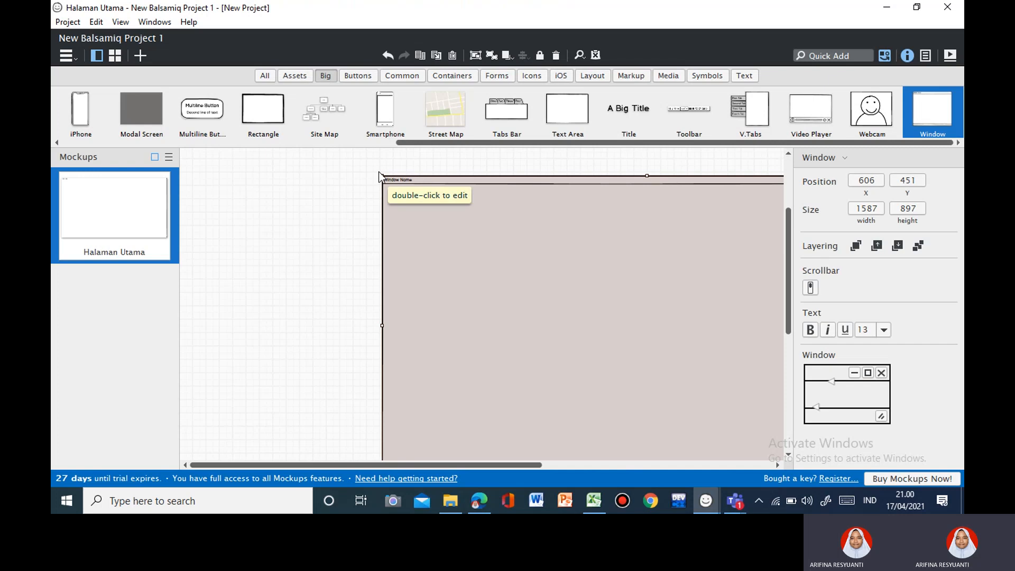
{"action": "left_click_drag", "start_coordinate": [382, 175], "coordinate": [377, 171]}
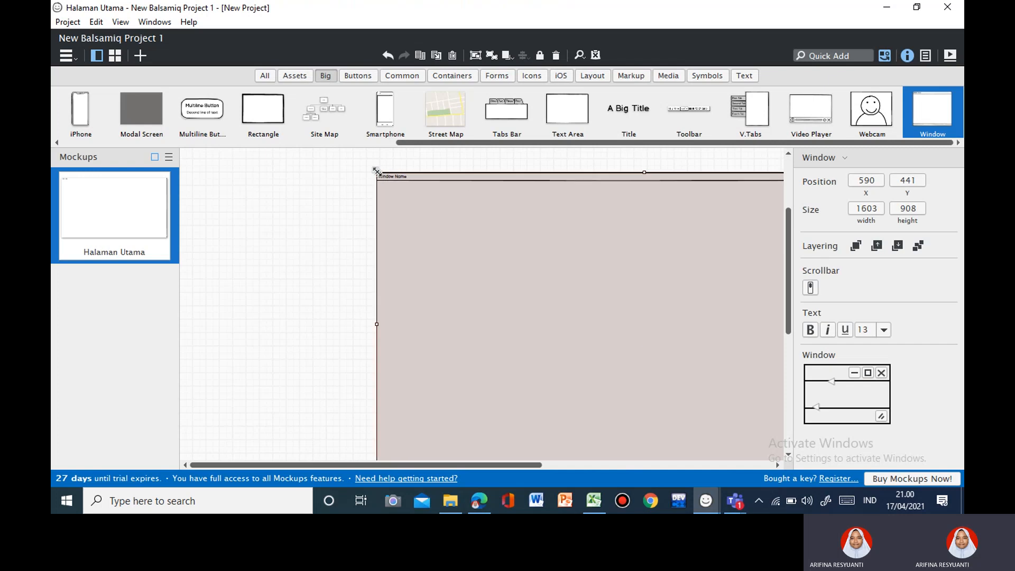
Move the window to about X 993, Y 647 and resize it from its lower-right corner to about 1360 × 634.
{"action": "scroll", "coordinate": [377, 171], "scroll_direction": "up", "scroll_amount": 3}
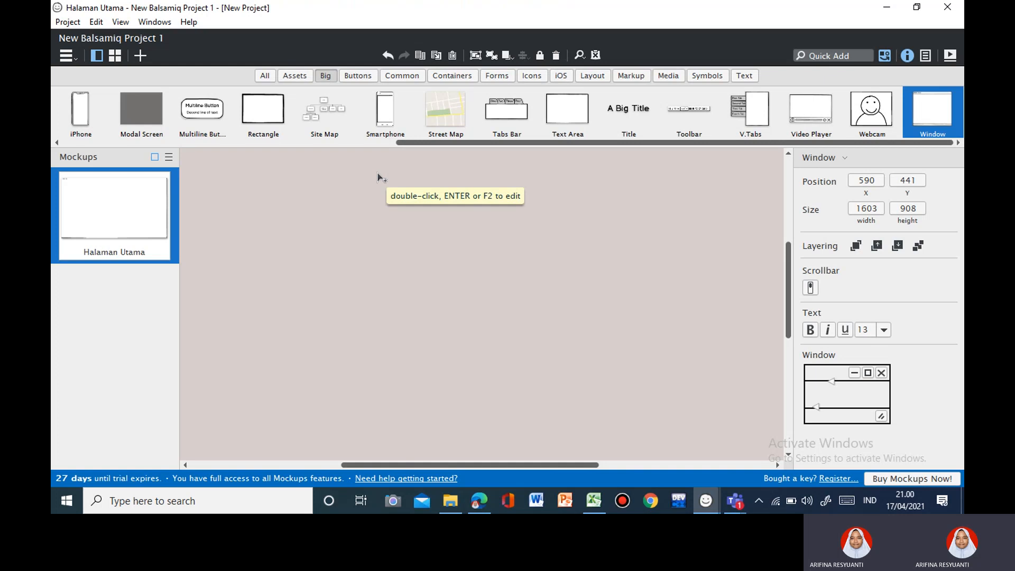
{"action": "scroll", "coordinate": [377, 173], "scroll_direction": "down", "scroll_amount": 1}
{"action": "scroll", "coordinate": [377, 173], "scroll_direction": "down", "scroll_amount": 1}
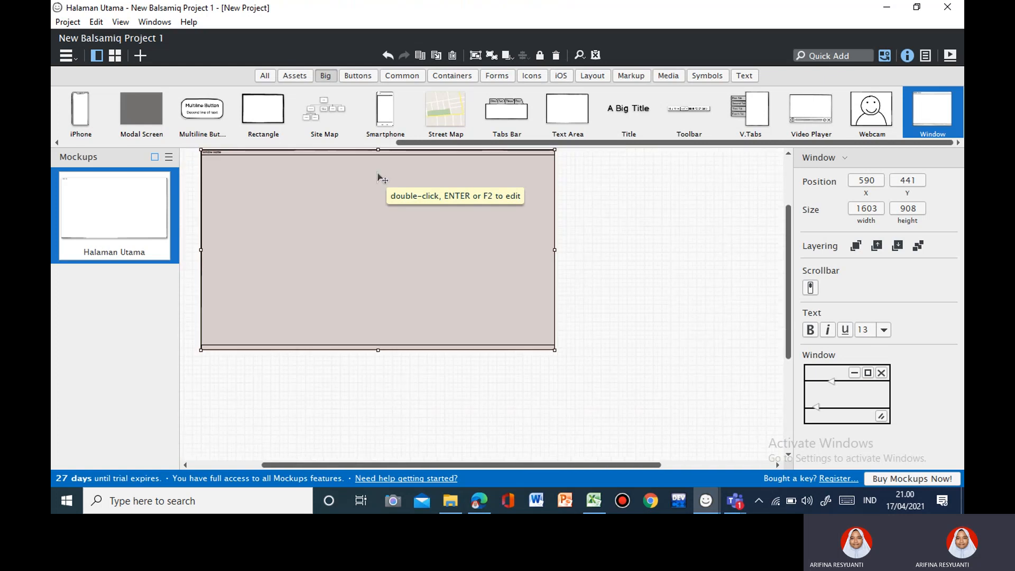
{"action": "left_click_drag", "start_coordinate": [401, 255], "coordinate": [487, 301]}
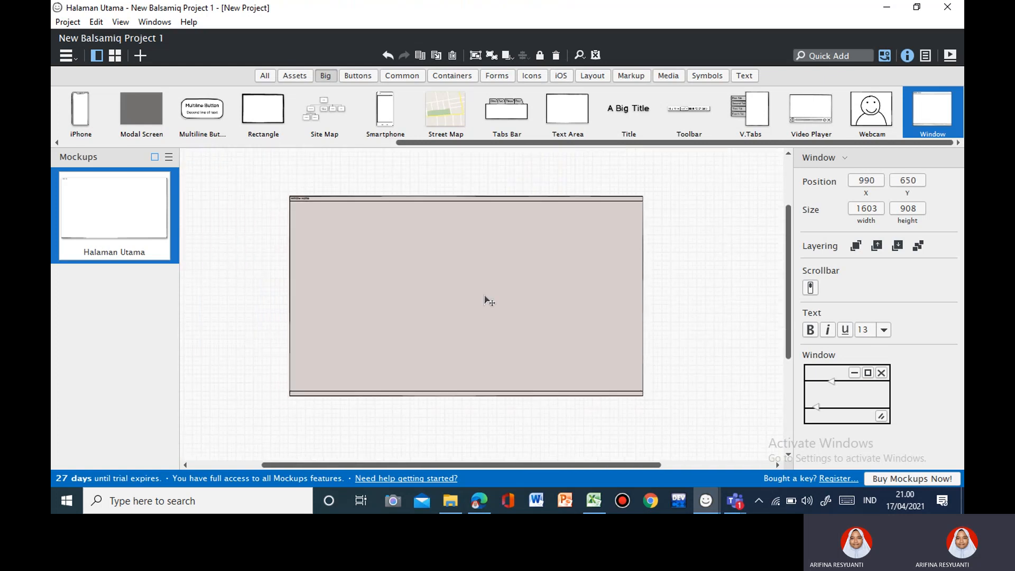
{"action": "left_click_drag", "start_coordinate": [644, 395], "coordinate": [665, 405]}
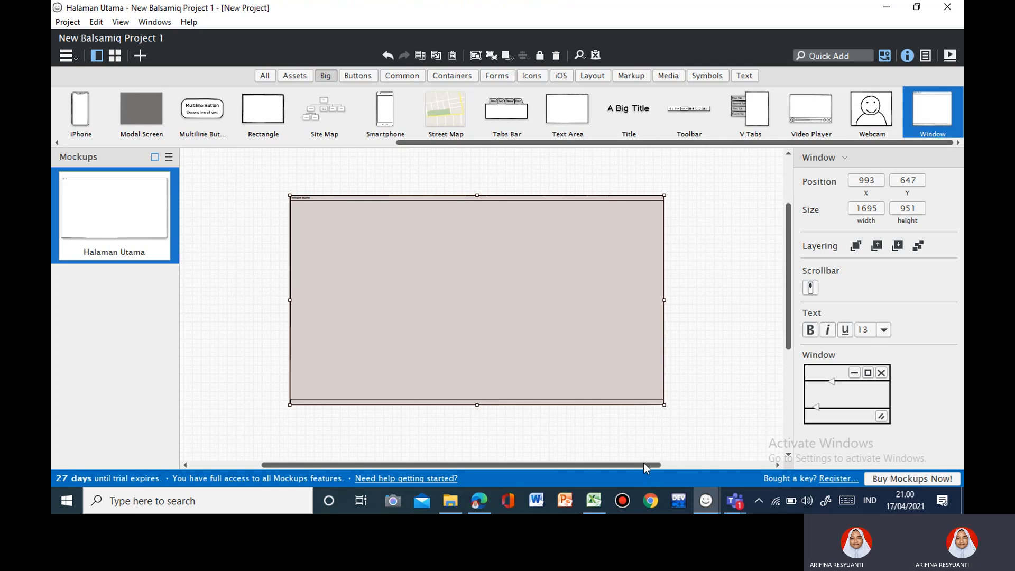
{"action": "left_click_drag", "start_coordinate": [664, 405], "coordinate": [587, 334]}
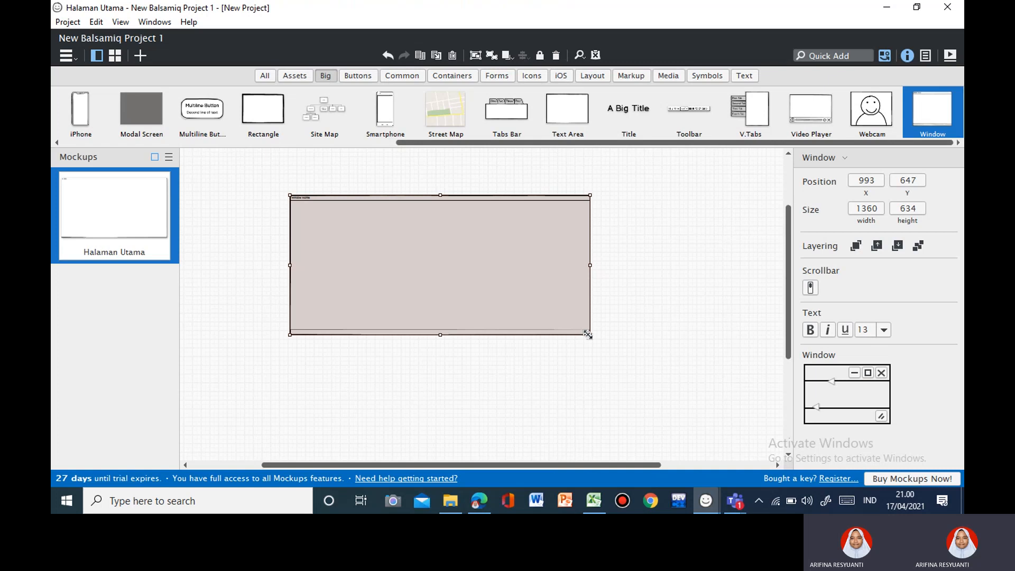
Move the window to about X 1279, Y 765.
{"action": "key", "text": "ctrl+plus"}
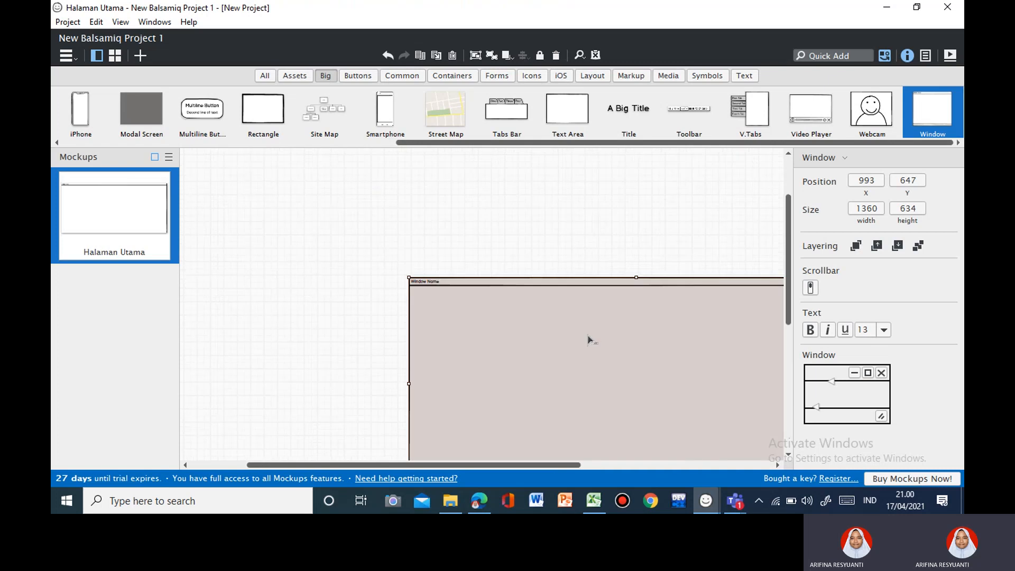
{"action": "key", "text": "ctrl+plus"}
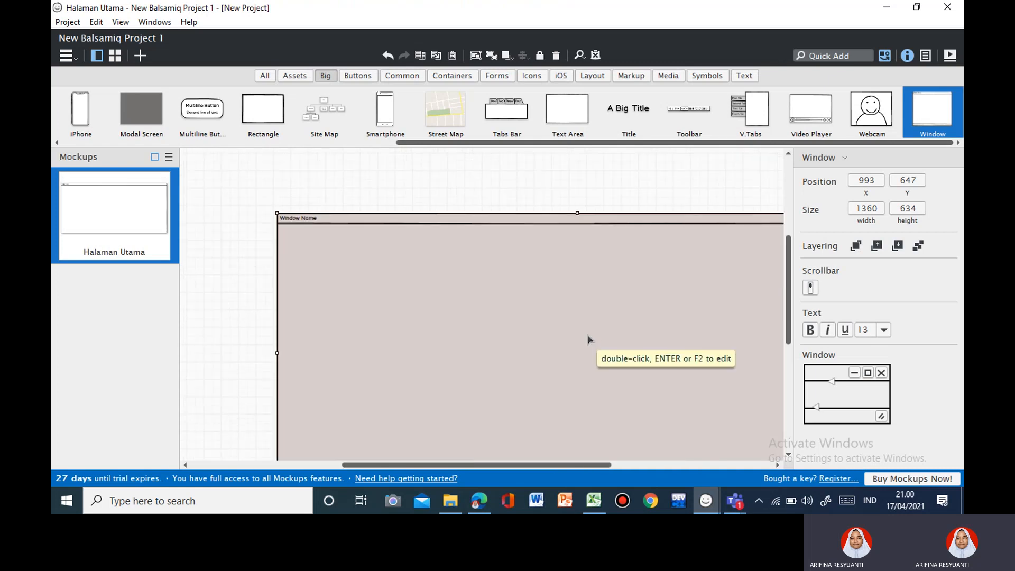
{"action": "key", "text": "ctrl+plus"}
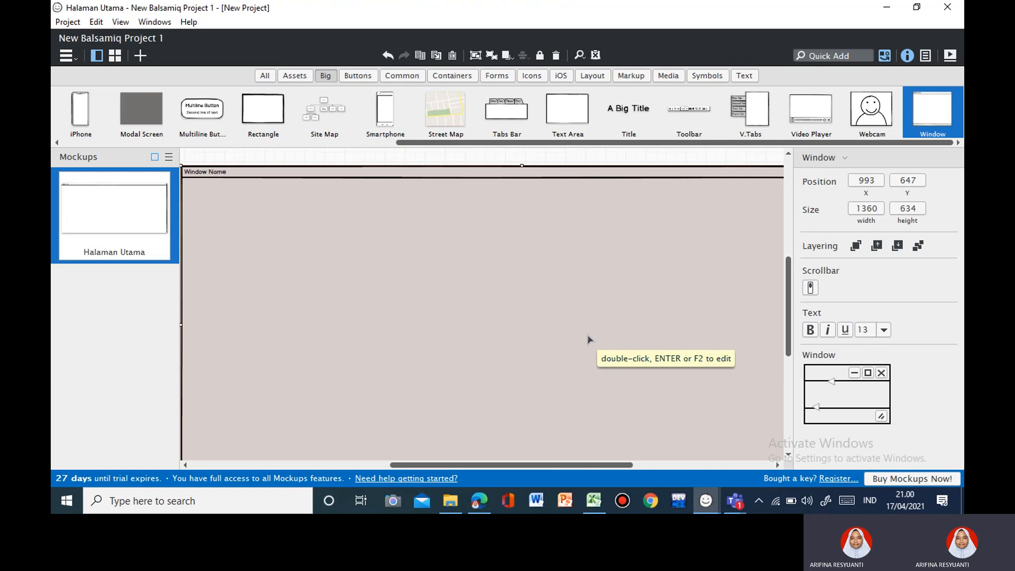
{"action": "key", "text": "ctrl+minus"}
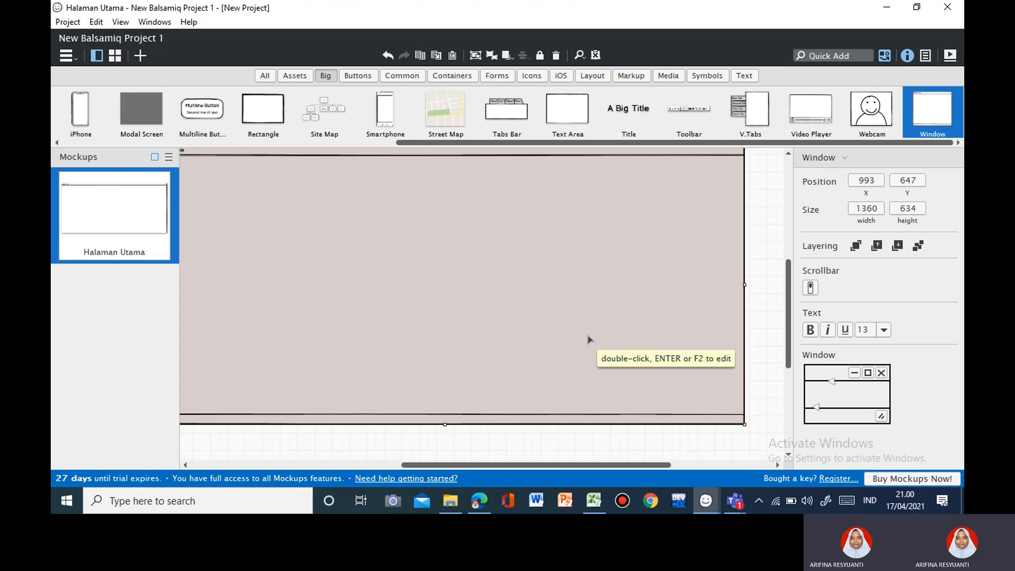
{"action": "key", "text": "ctrl+minus"}
{"action": "left_click_drag", "start_coordinate": [523, 324], "coordinate": [619, 367]}
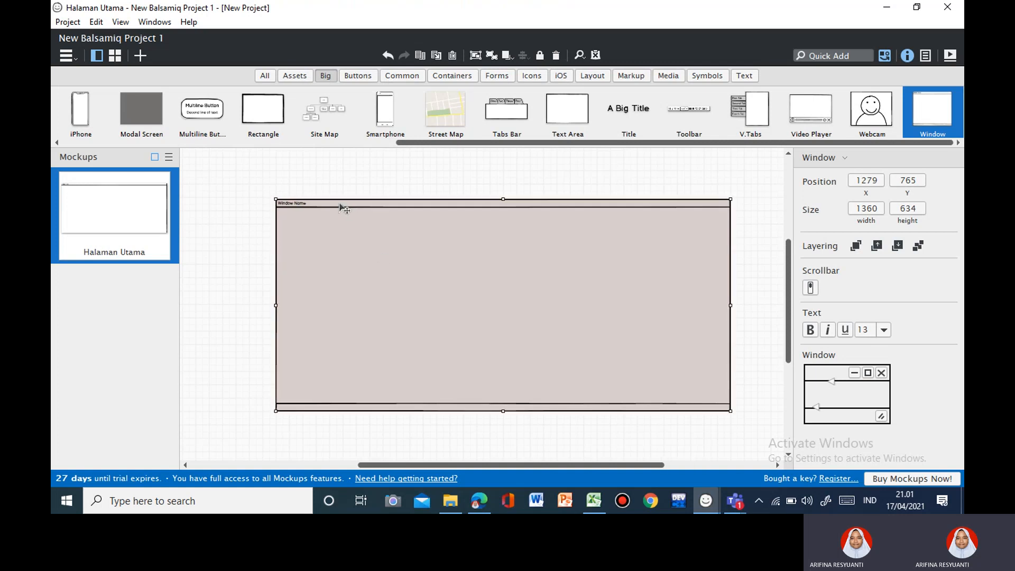
Change the window's title to Sistem Inventoris.
{"action": "double_click", "coordinate": [320, 209]}
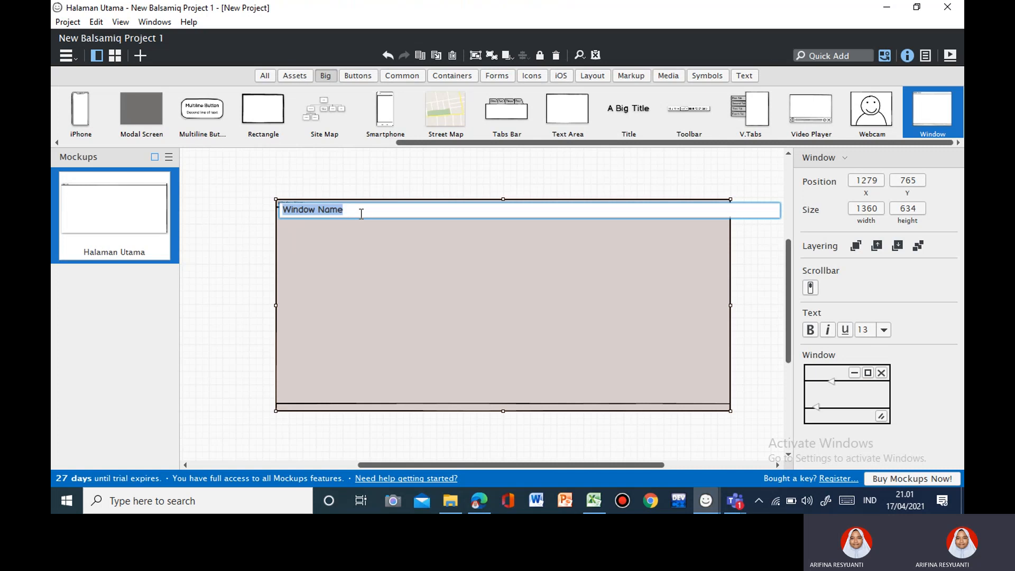
{"action": "type", "text": "Sist"}
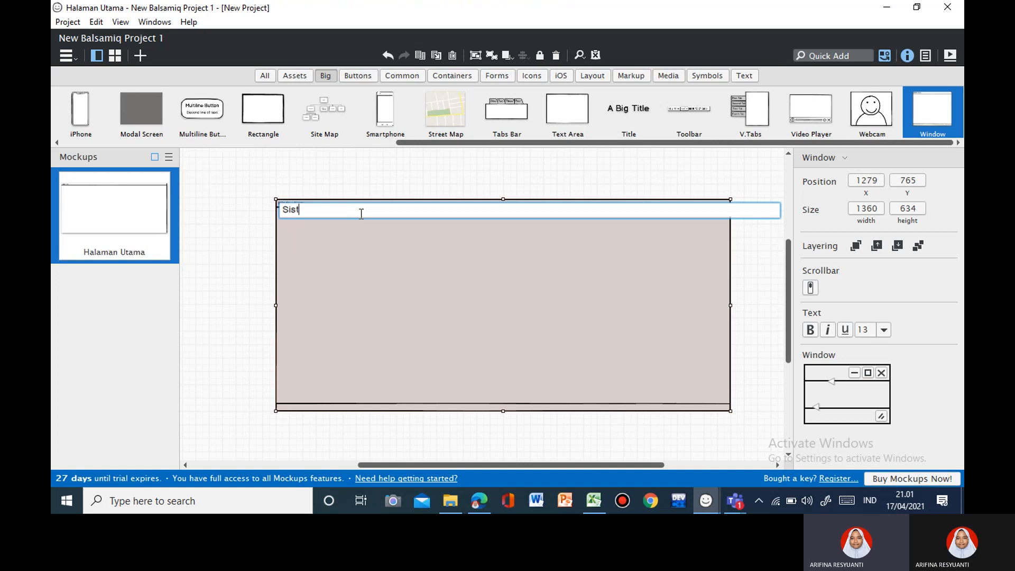
{"action": "type", "text": "em In"}
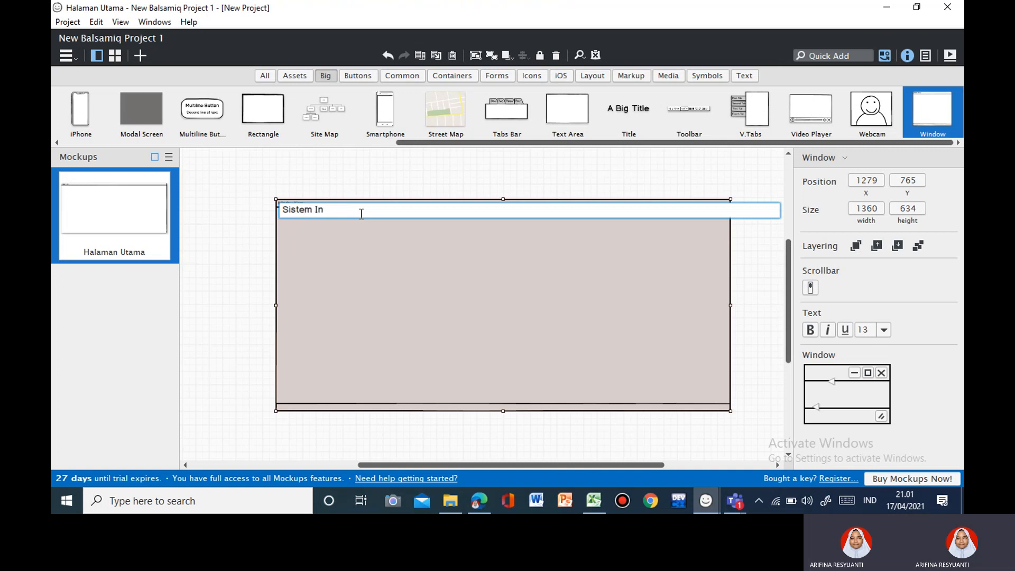
{"action": "type", "text": "ven"}
{"action": "type", "text": "tasr"}
{"action": "type", "text": "i"}
{"action": "key", "text": "BackSpace"}
{"action": "key", "text": "BackSpace"}
{"action": "key", "text": "BackSpace"}
{"action": "key", "text": "BackSpace"}
{"action": "type", "text": "ois"}
{"action": "key", "text": "Return"}
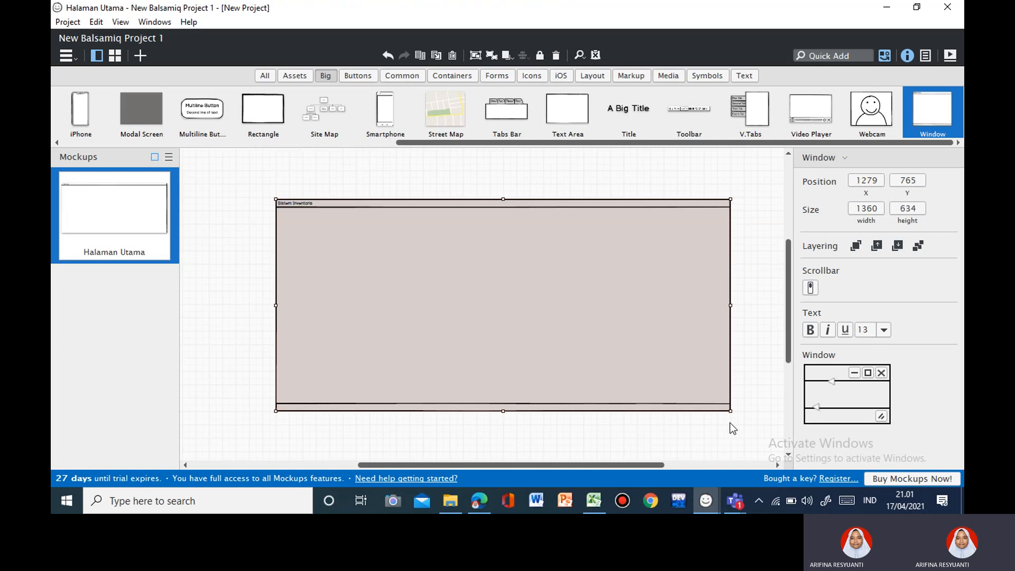
Resize the Sistem Inventoris window to about 1008 × 491 and place it at about X 1434, Y 799.
{"action": "mouse_move", "coordinate": [732, 409]}
{"action": "left_mouse_down"}
{"action": "mouse_move", "coordinate": [748, 442]}
{"action": "mouse_move", "coordinate": [746, 413]}
{"action": "left_mouse_up"}
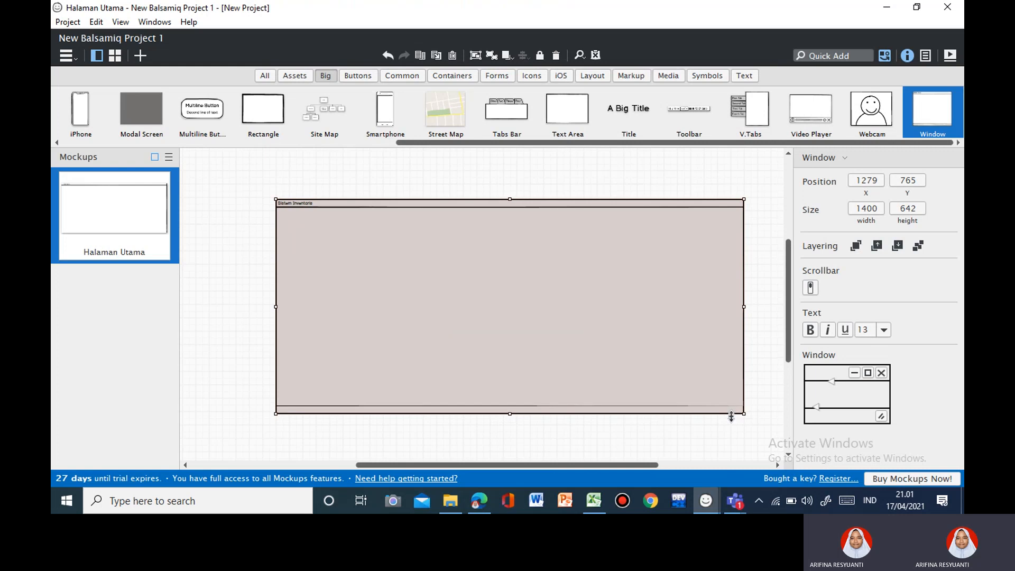
{"action": "key", "text": "ctrl+plus"}
{"action": "key", "text": "ctrl+plus"}
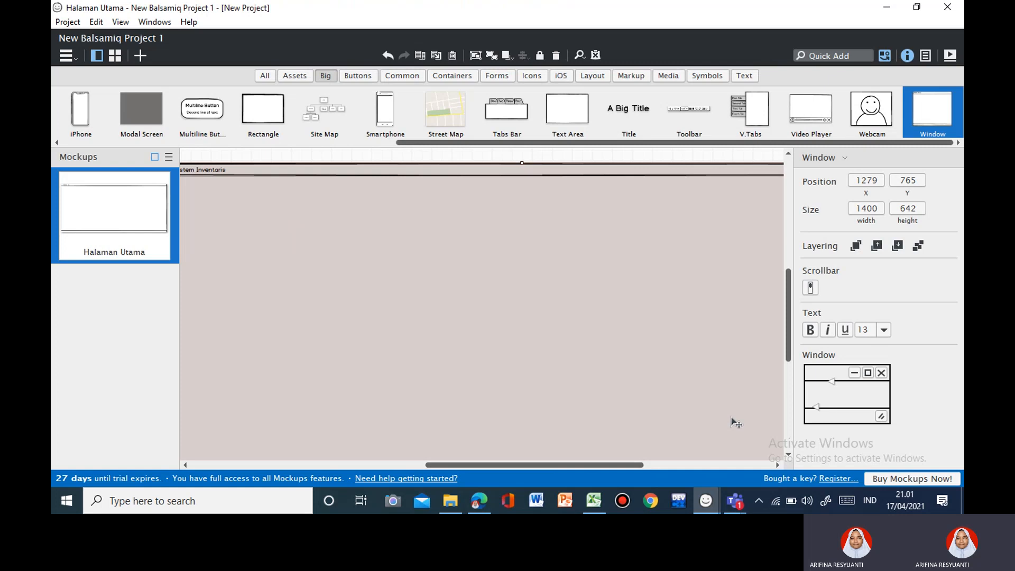
{"action": "left_click_drag", "start_coordinate": [346, 245], "coordinate": [422, 275]}
{"action": "left_click_drag", "start_coordinate": [246, 193], "coordinate": [444, 321]}
{"action": "left_click_drag", "start_coordinate": [506, 365], "coordinate": [312, 227]}
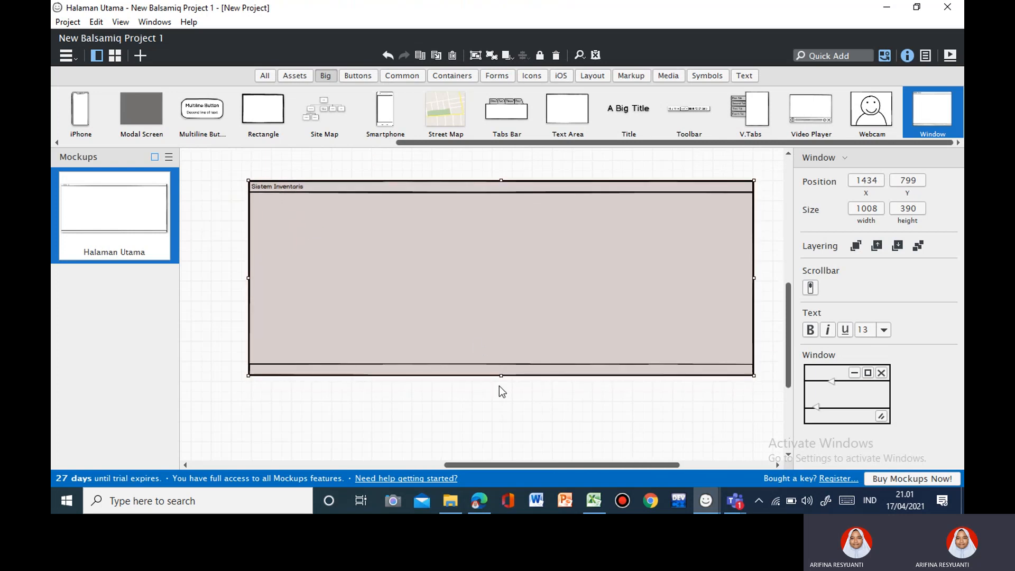
{"action": "left_click_drag", "start_coordinate": [503, 375], "coordinate": [505, 426]}
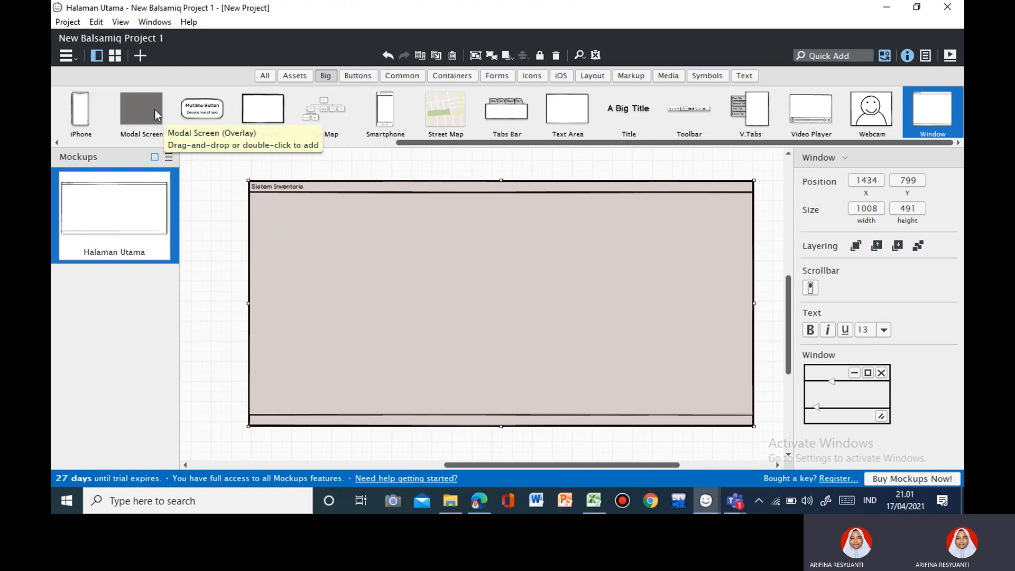
Add a Modal Screen inside the window below the title bar and stretch it across the full width to about 1008 × 434.
{"action": "left_click_drag", "start_coordinate": [154, 109], "coordinate": [344, 195]}
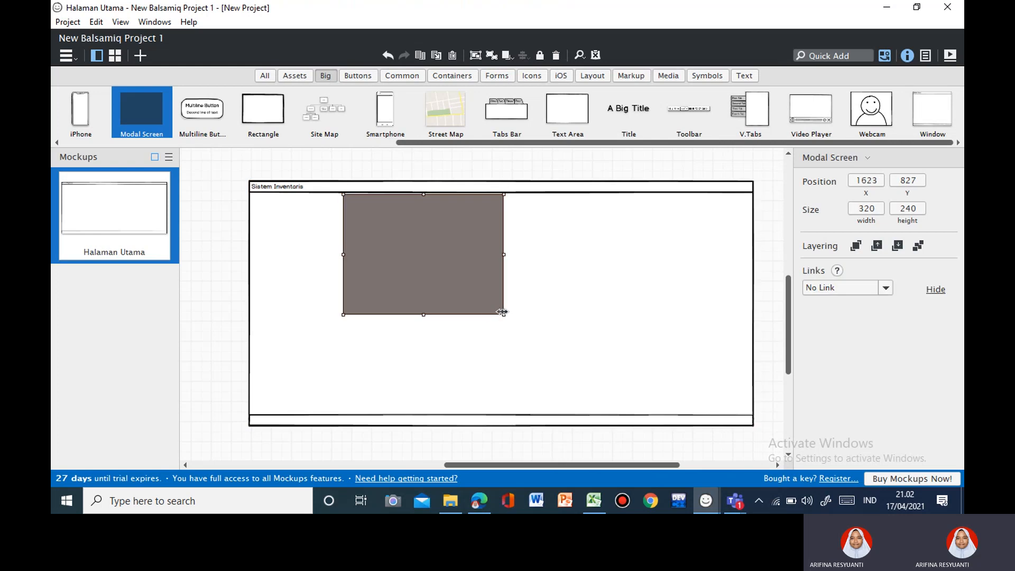
{"action": "left_click_drag", "start_coordinate": [504, 313], "coordinate": [751, 411]}
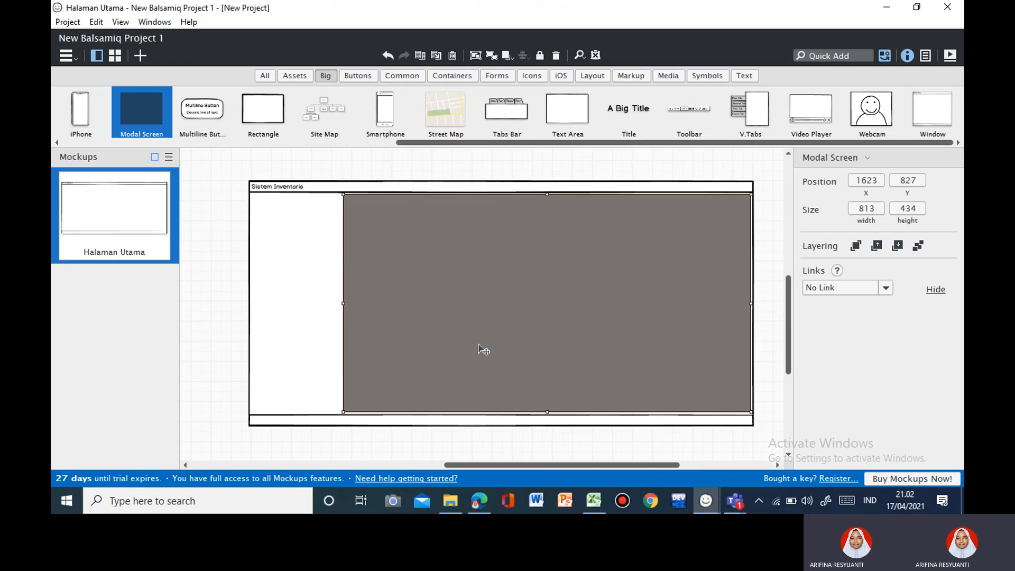
{"action": "left_click_drag", "start_coordinate": [343, 301], "coordinate": [249, 303]}
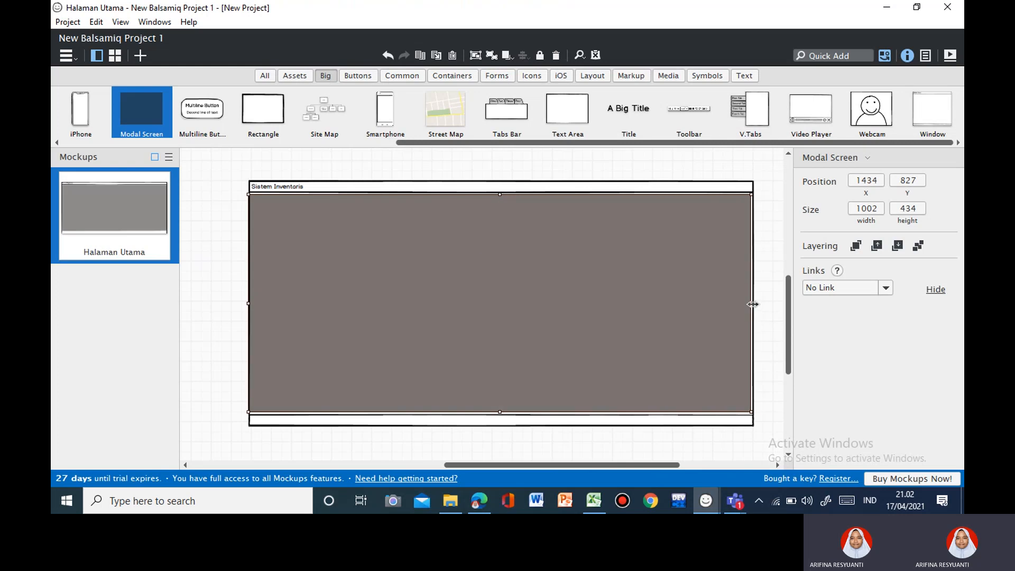
{"action": "left_click_drag", "start_coordinate": [754, 306], "coordinate": [755, 304]}
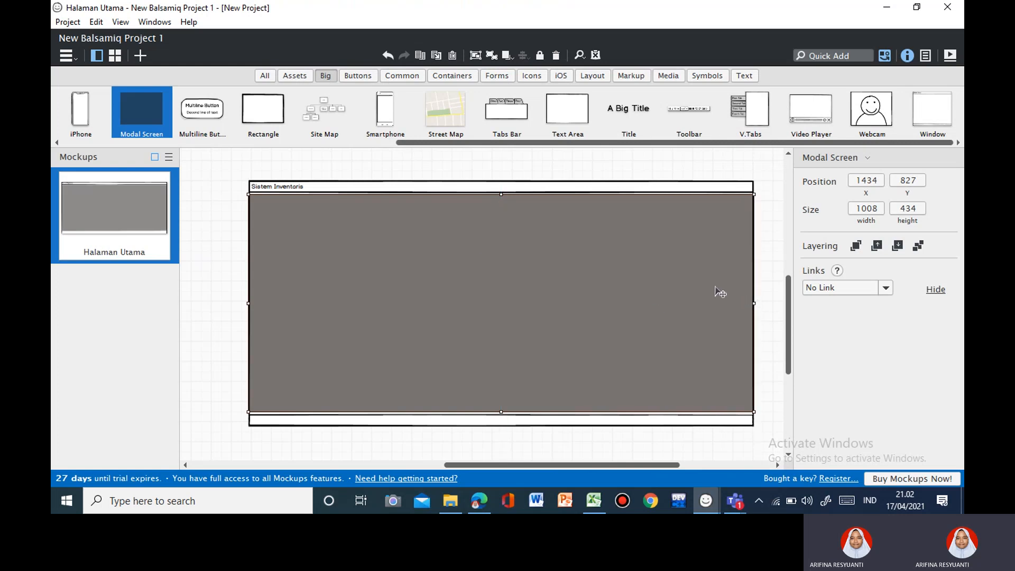
Extend the modal screen's upper and lower edges to meet the window's title and bottom bars, making it about 441 px high.
{"action": "left_click", "coordinate": [538, 167]}
{"action": "left_click", "coordinate": [512, 224]}
{"action": "left_click_drag", "start_coordinate": [503, 193], "coordinate": [503, 191]}
{"action": "left_click_drag", "start_coordinate": [502, 412], "coordinate": [501, 414]}
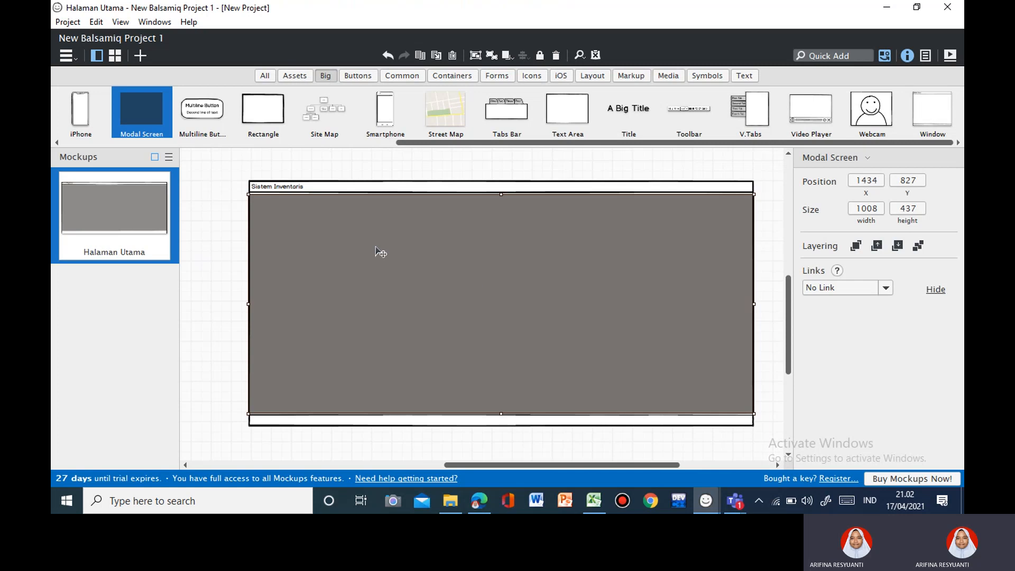
{"action": "left_click", "coordinate": [236, 255]}
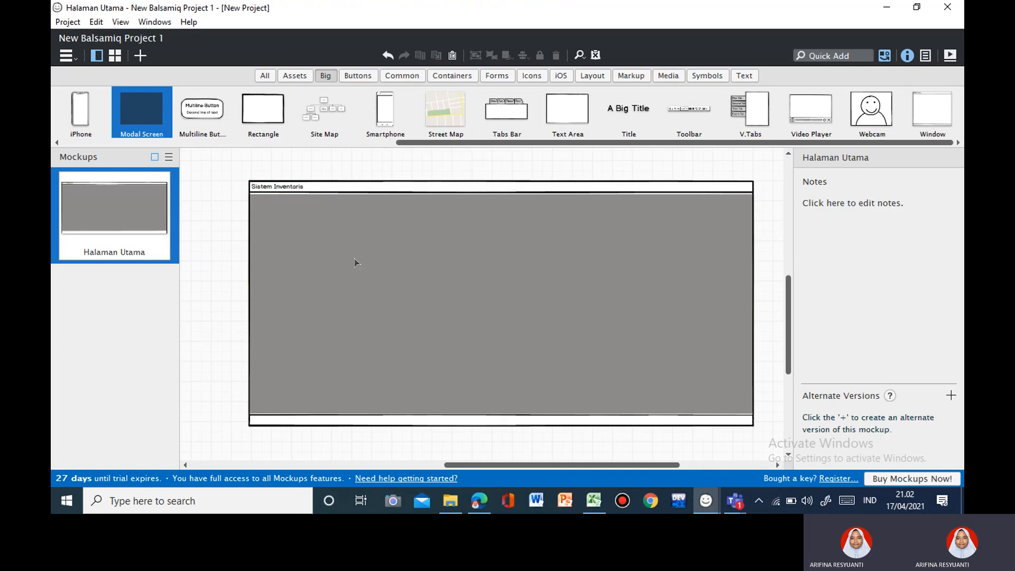
{"action": "left_click", "coordinate": [518, 260]}
{"action": "left_click_drag", "start_coordinate": [503, 194], "coordinate": [501, 191]}
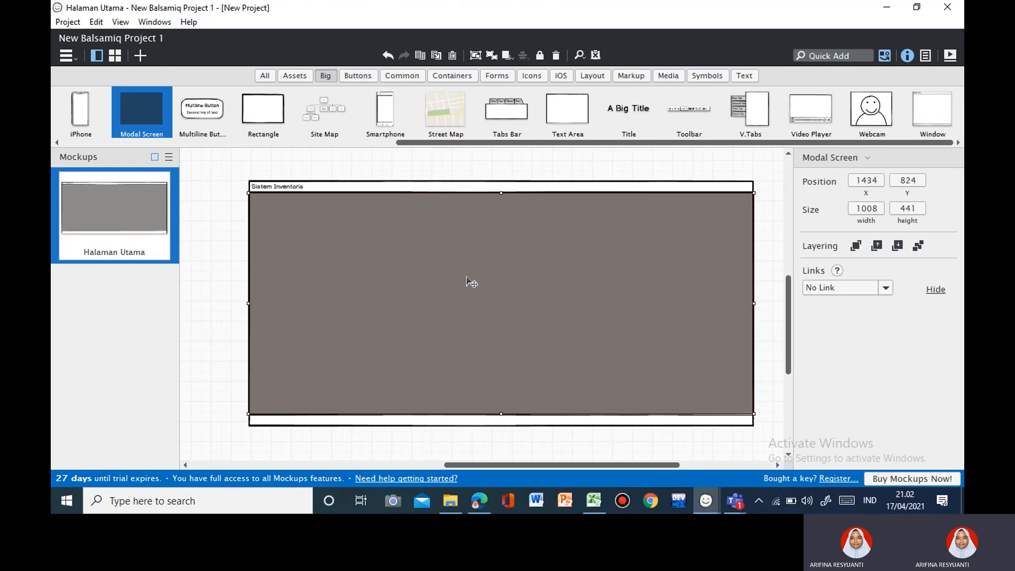
Add an Image placeholder to the upper middle of the modal screen and enlarge it to about 224 × 215.
{"action": "left_click", "coordinate": [237, 298]}
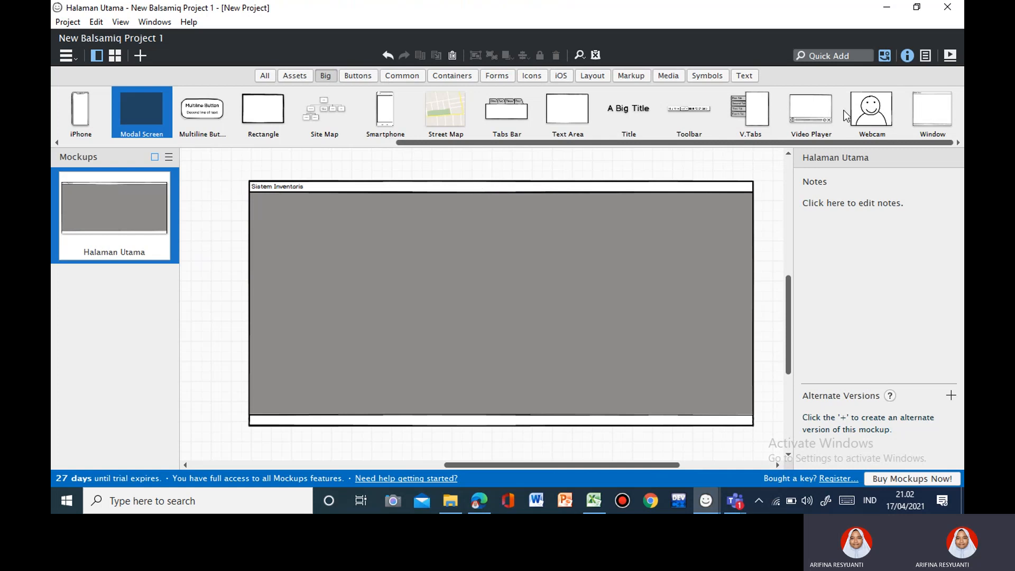
{"action": "left_click", "coordinate": [668, 76]}
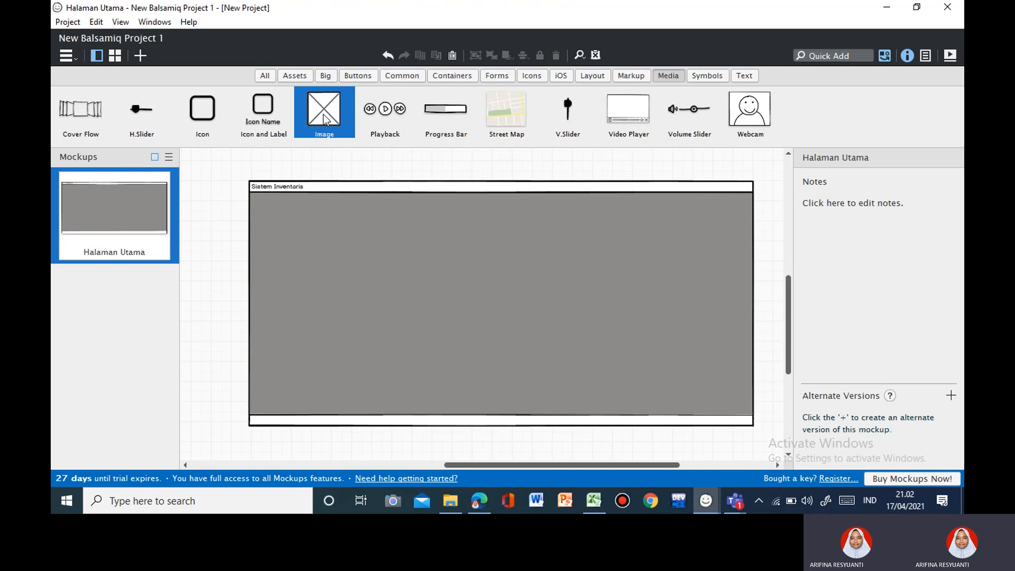
{"action": "left_click_drag", "start_coordinate": [323, 114], "coordinate": [466, 207]}
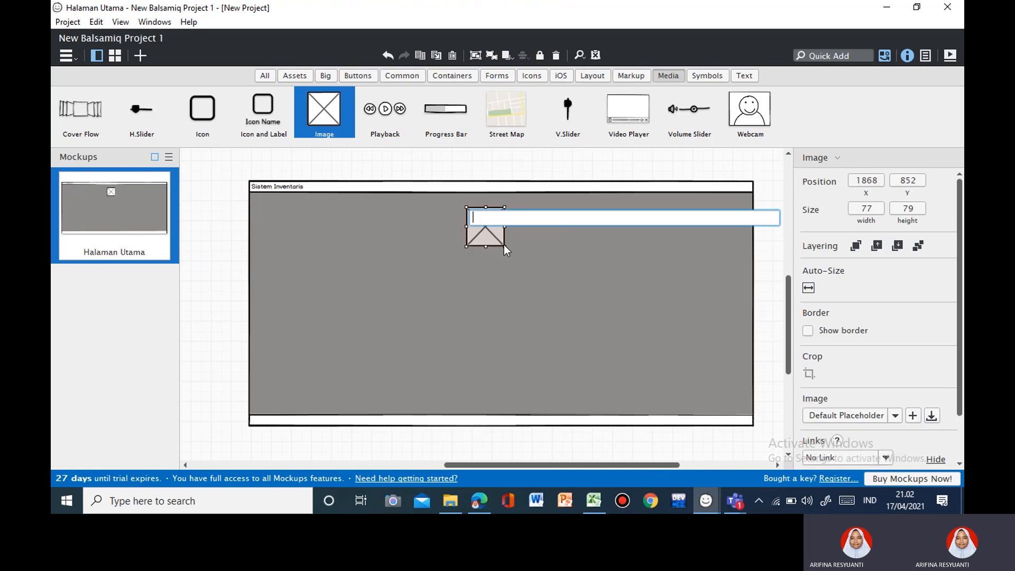
{"action": "left_click_drag", "start_coordinate": [505, 247], "coordinate": [580, 315]}
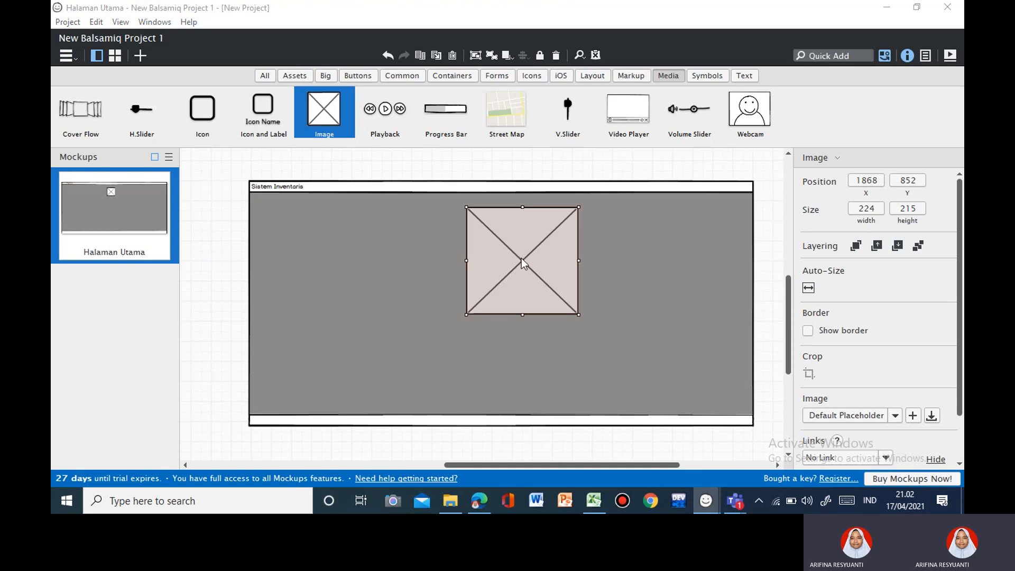
Load the Sejamon picture from the Pictures logo folder into the image placeholder.
{"action": "scroll", "coordinate": [344, 228], "scroll_direction": "down", "scroll_amount": 10}
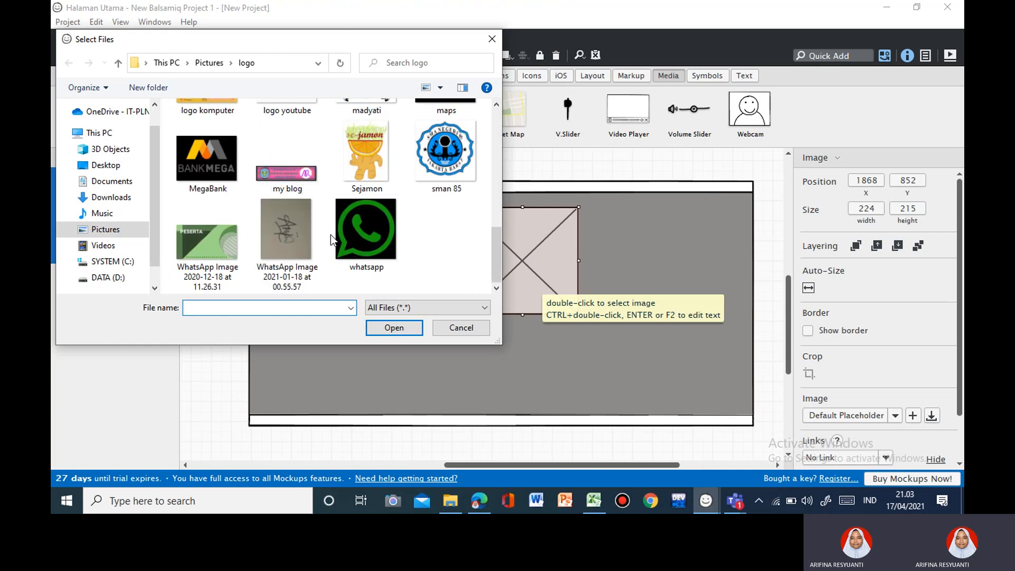
{"action": "left_click", "coordinate": [380, 175]}
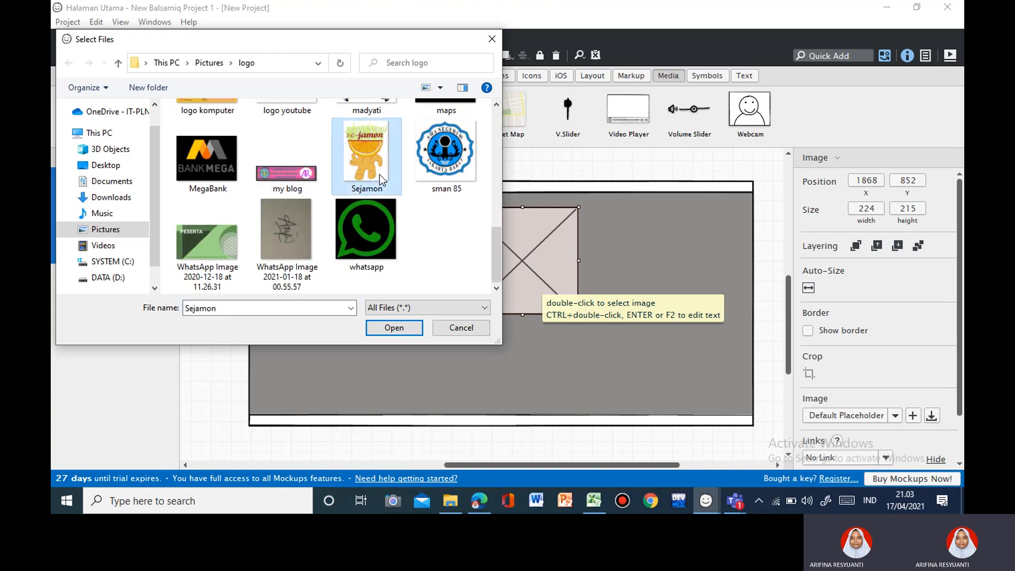
{"action": "left_click", "coordinate": [398, 331]}
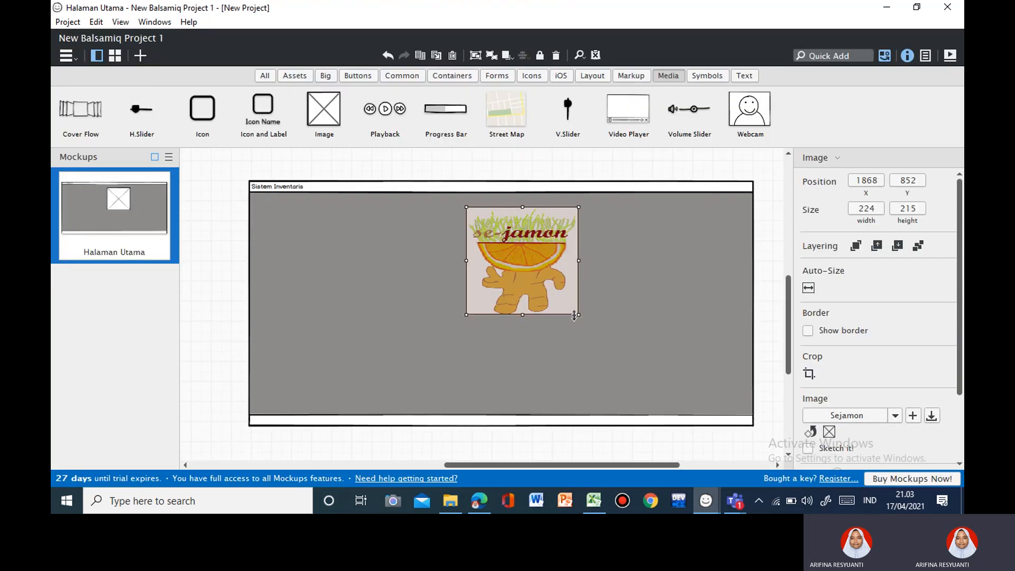
Move the Sejamon logo to about X 1834, Y 859 and shrink it slightly from its lower corner.
{"action": "left_click_drag", "start_coordinate": [537, 272], "coordinate": [522, 277]}
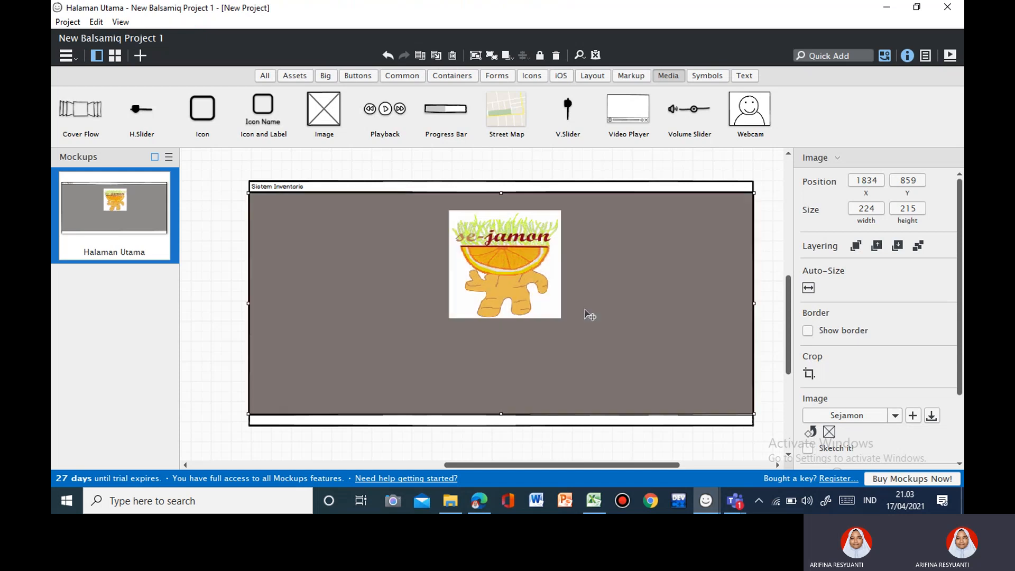
{"action": "left_click", "coordinate": [590, 315]}
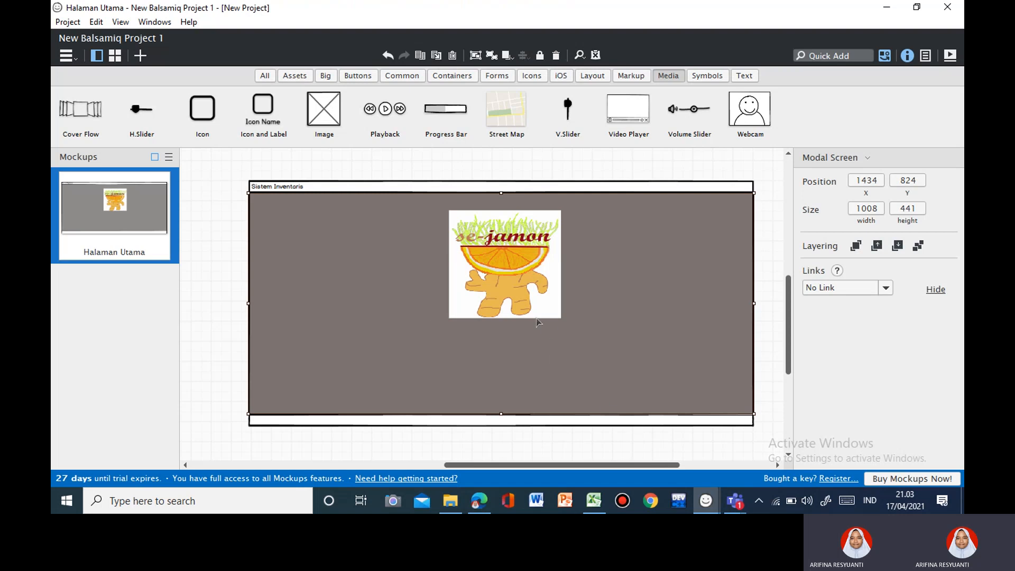
{"action": "left_click", "coordinate": [535, 315]}
{"action": "left_click_drag", "start_coordinate": [561, 318], "coordinate": [548, 298]}
{"action": "left_click", "coordinate": [560, 305]}
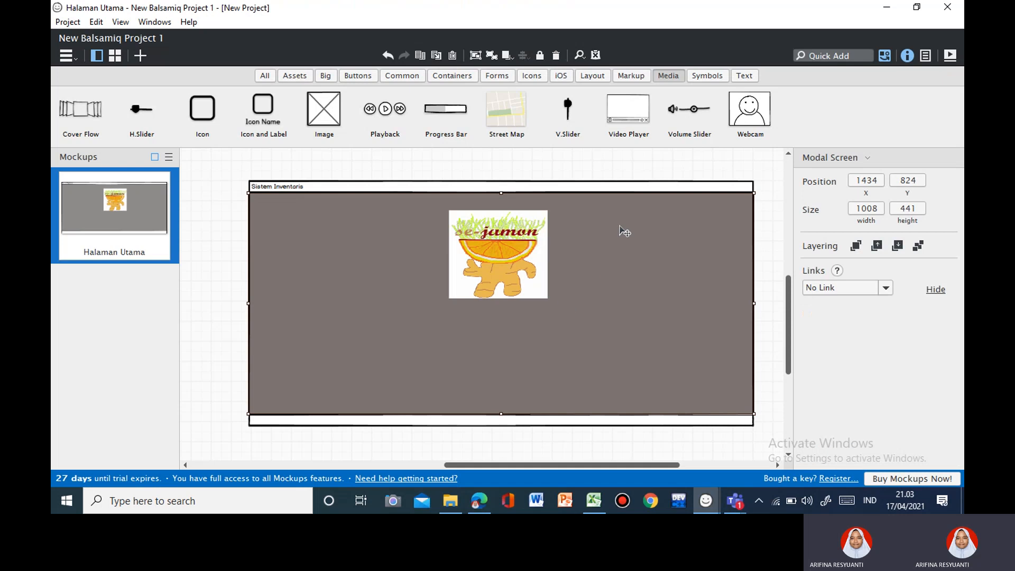
Review the Halaman Utama layout in the finished reference project and return to New Balsamiq Project 1.
{"action": "mouse_move", "coordinate": [706, 500]}
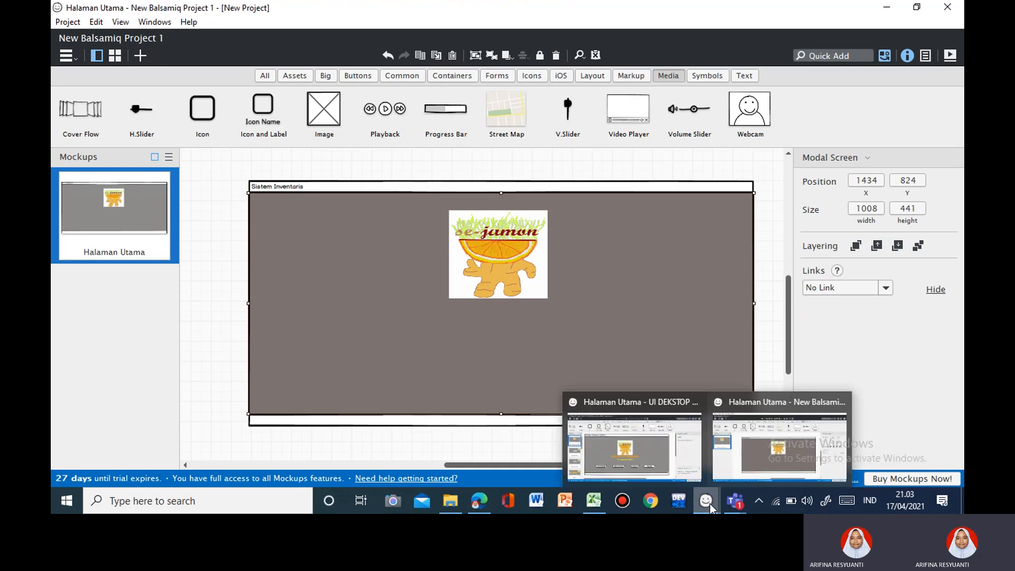
{"action": "left_click", "coordinate": [671, 458]}
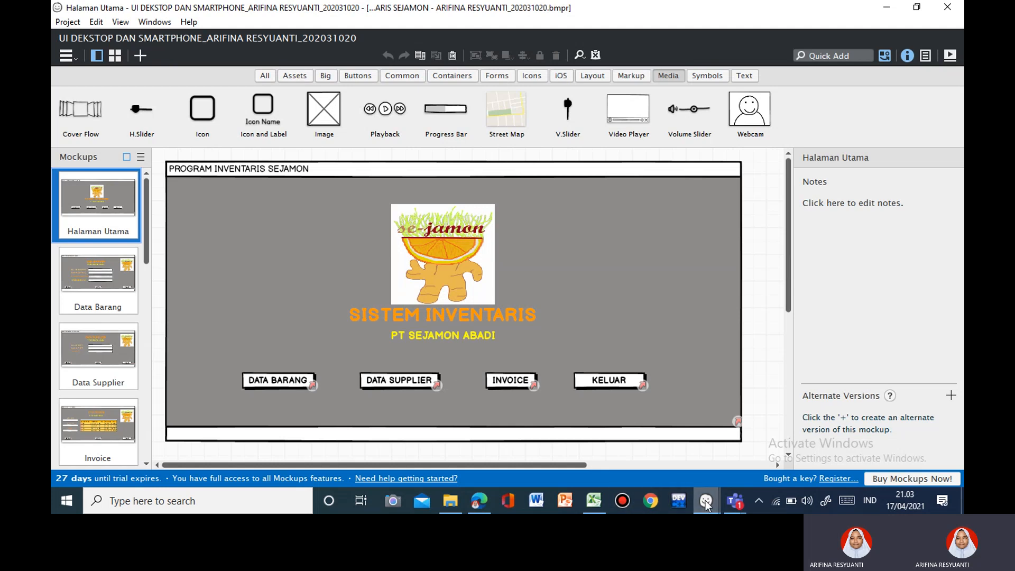
{"action": "mouse_move", "coordinate": [707, 505]}
{"action": "left_click", "coordinate": [752, 455]}
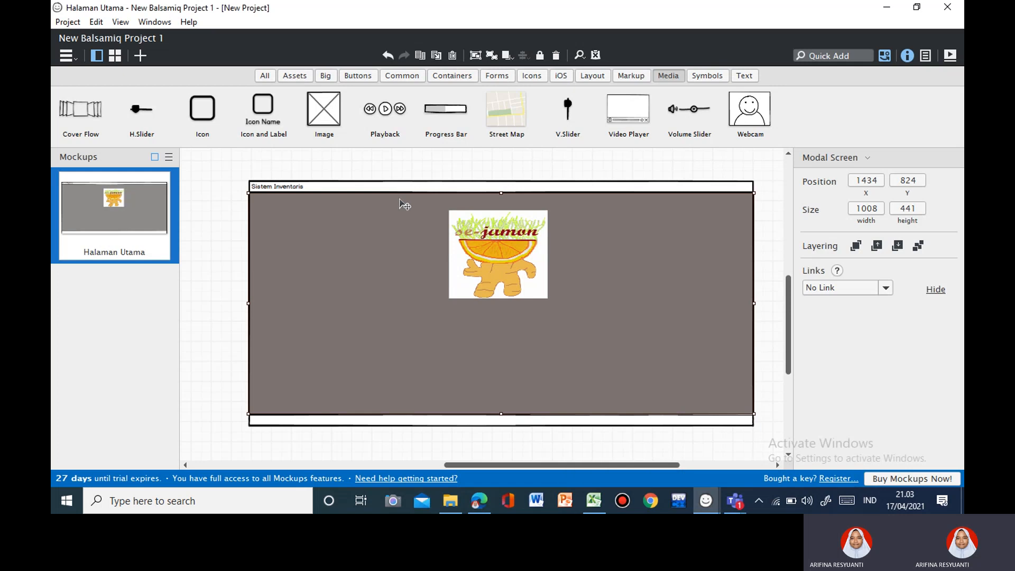
Add a Subtitle reading Sistem Inventaris and place it just below the logo at about X 1834, Y 1051.
{"action": "left_click", "coordinate": [746, 76]}
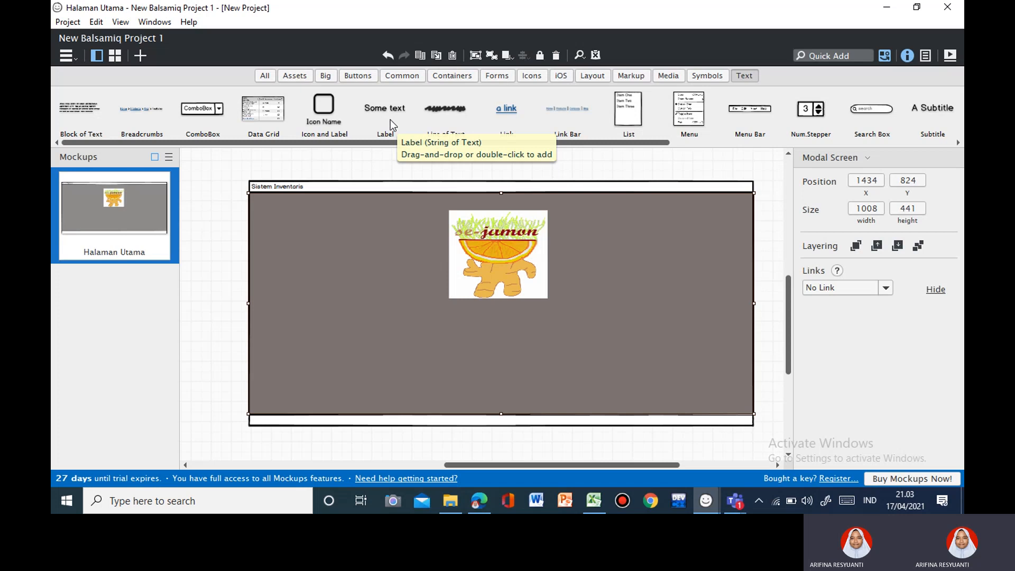
{"action": "left_click", "coordinate": [925, 112]}
{"action": "left_click_drag", "start_coordinate": [925, 113], "coordinate": [462, 311]}
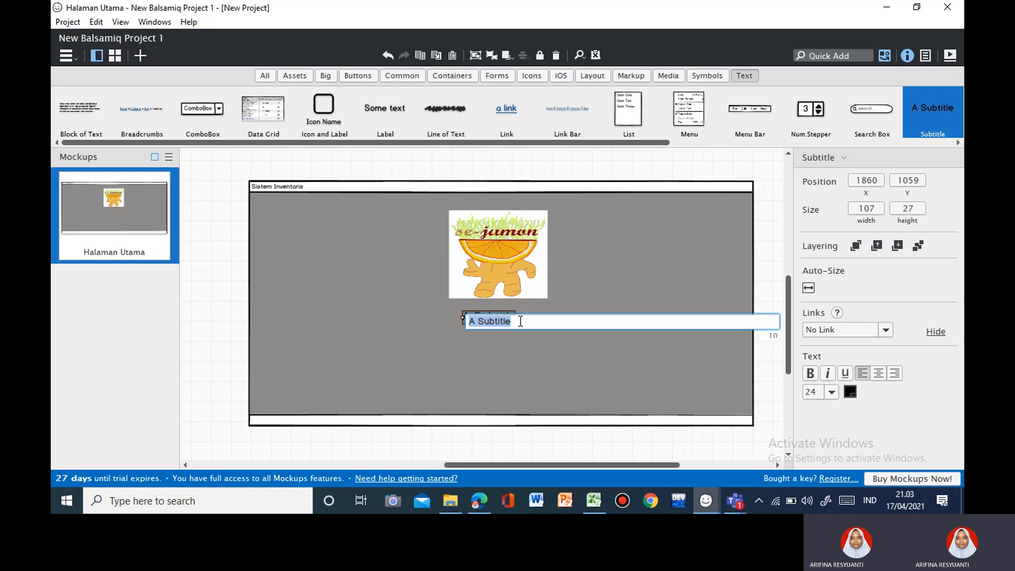
{"action": "type", "text": "sistem Inventaris"}
{"action": "key", "text": "Return"}
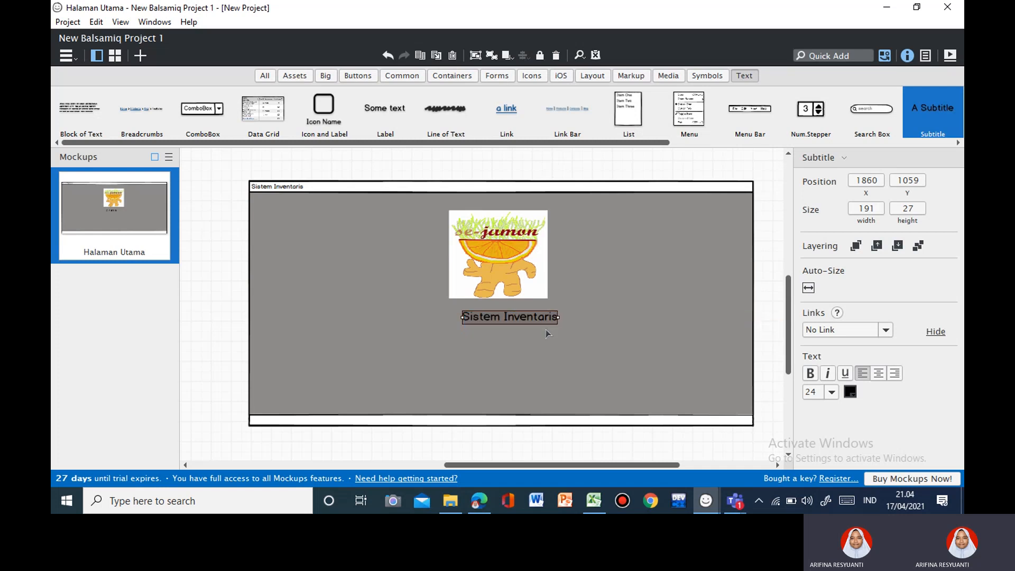
{"action": "left_click_drag", "start_coordinate": [554, 320], "coordinate": [529, 318]}
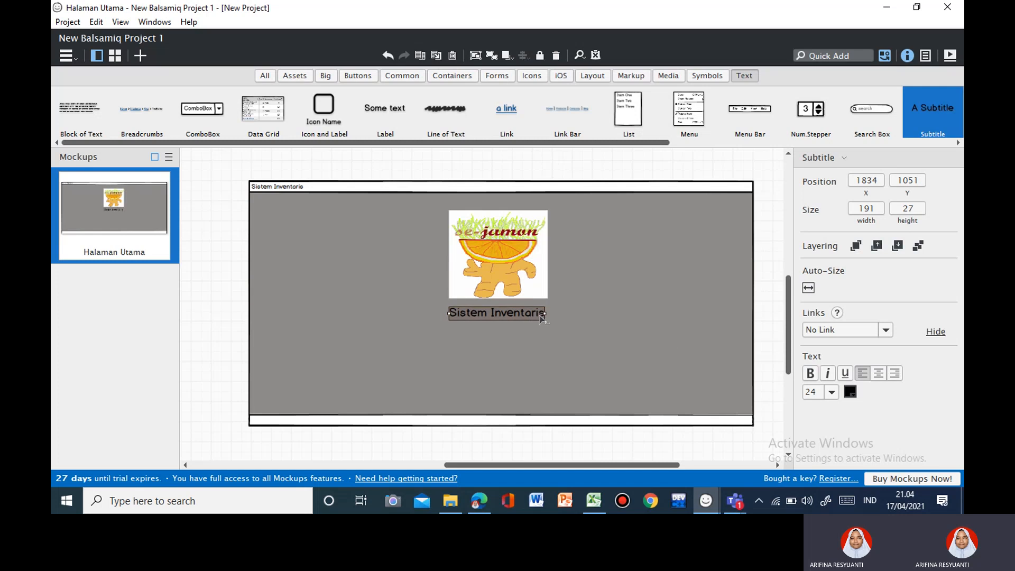
Duplicate the Sistem Inventaris subtitle directly below at about Y 1086 and change the copy's text to PT Sejamon Abadi.
{"action": "left_click_drag", "start_coordinate": [544, 317], "coordinate": [539, 336]}
{"action": "double_click", "coordinate": [536, 335]}
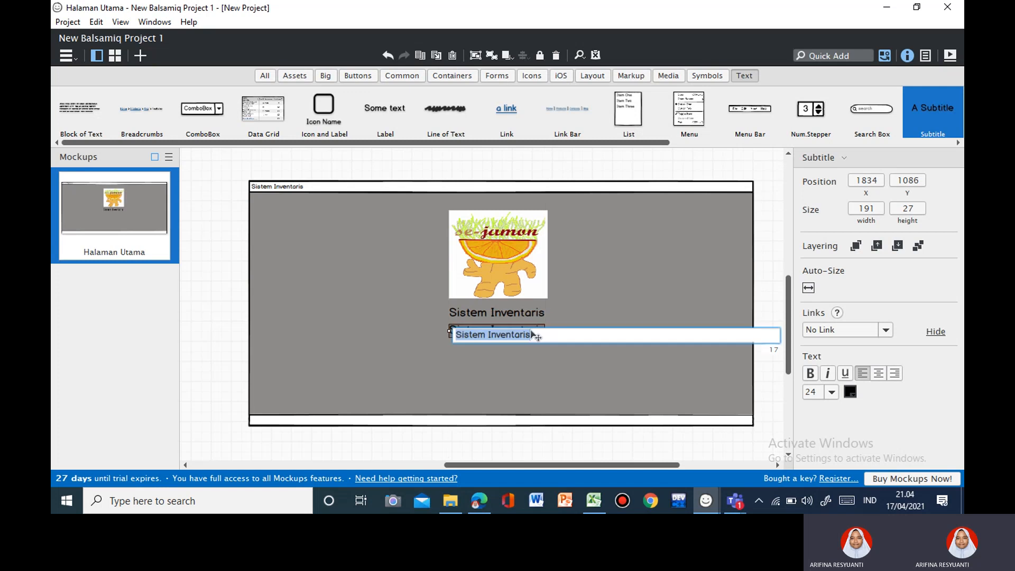
{"action": "type", "text": "P"}
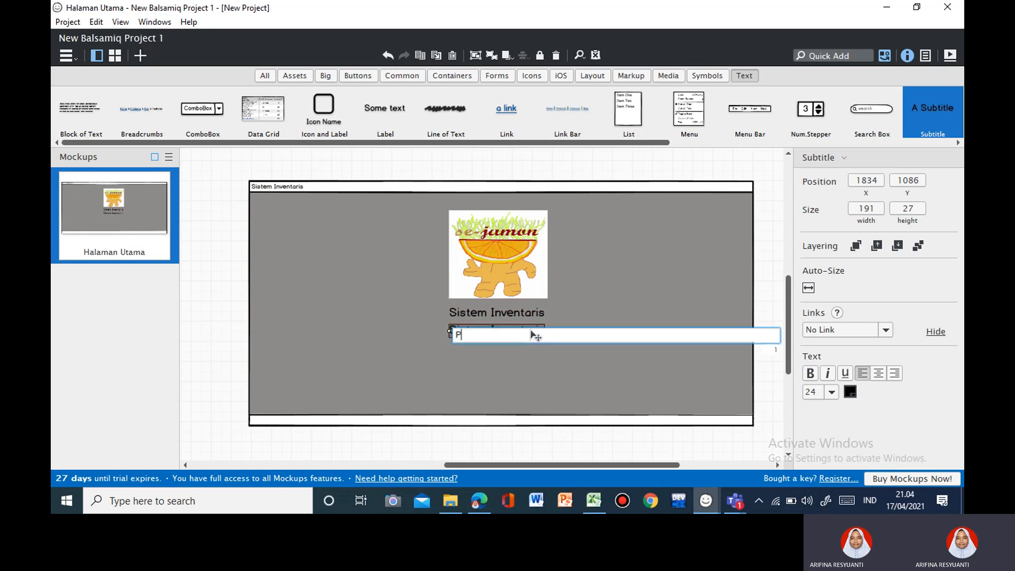
{"action": "type", "text": "T Sejamon Abadi"}
{"action": "key", "text": "Return"}
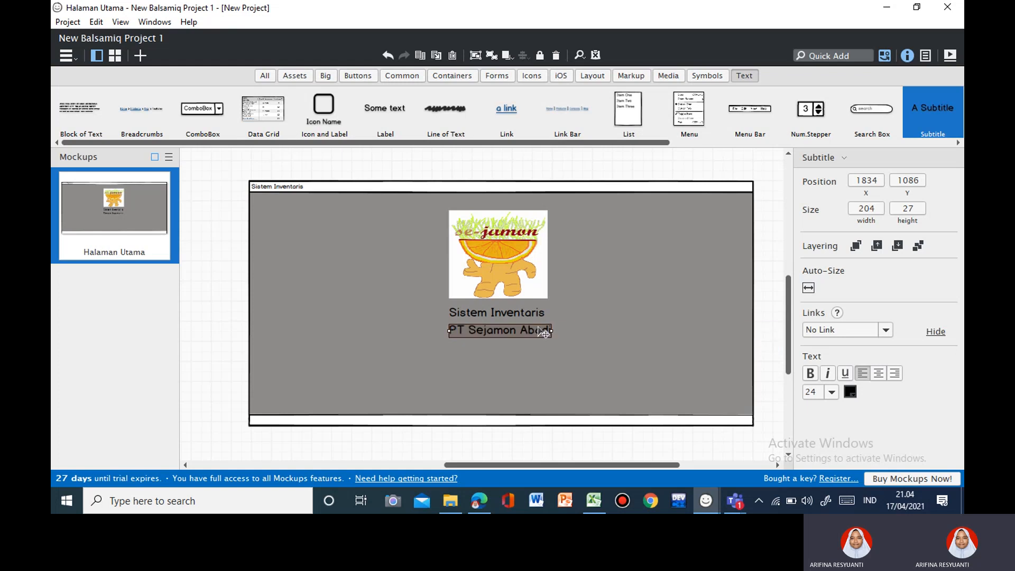
Set the Sistem Inventaris subtitle's font size to 32 and centre it under the logo at about X 1805.
{"action": "left_click", "coordinate": [538, 316]}
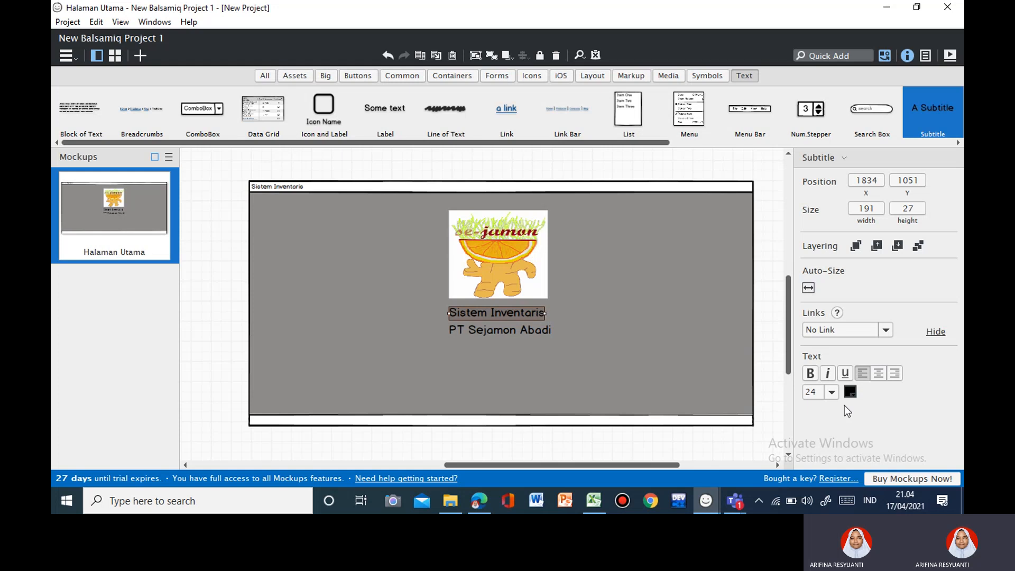
{"action": "left_click", "coordinate": [832, 392]}
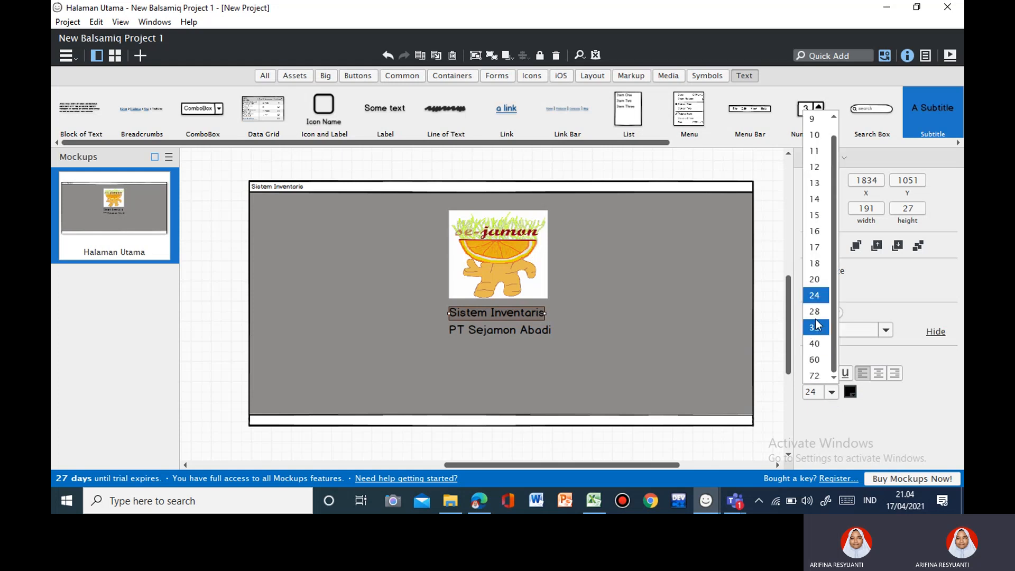
{"action": "left_click", "coordinate": [816, 316]}
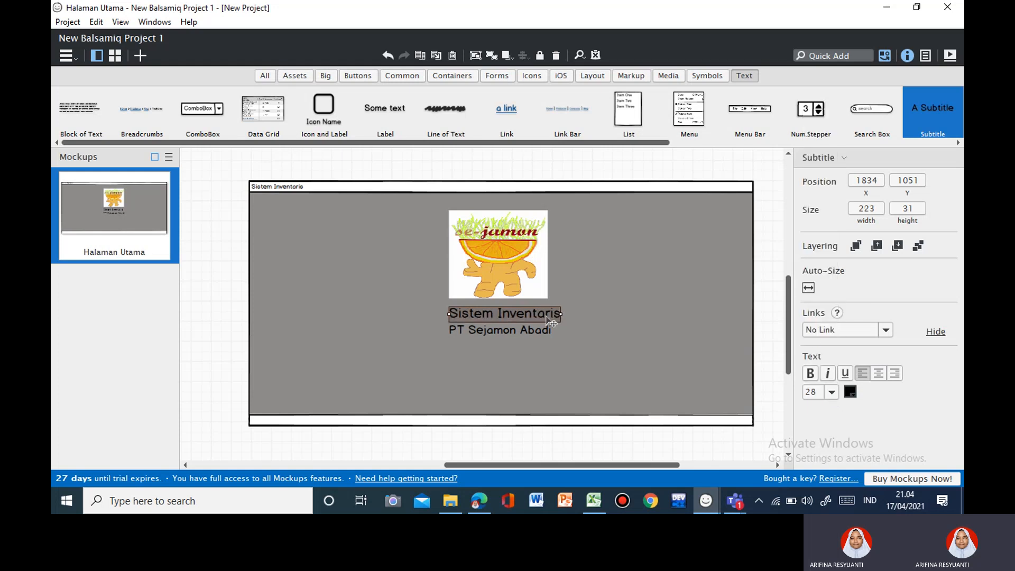
{"action": "left_click", "coordinate": [832, 392]}
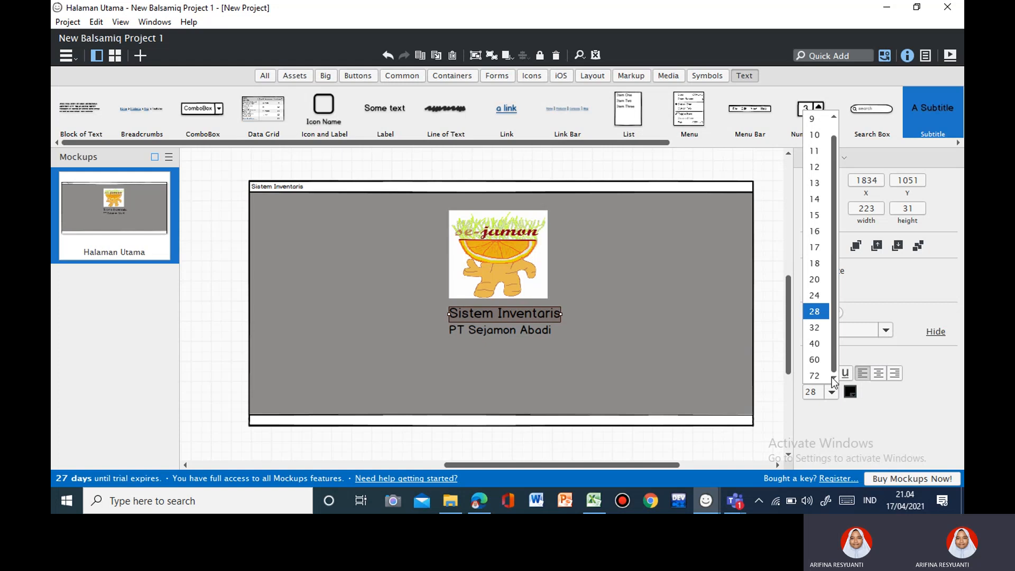
{"action": "left_click", "coordinate": [814, 328]}
{"action": "left_click_drag", "start_coordinate": [550, 320], "coordinate": [535, 321]}
{"action": "left_click", "coordinate": [533, 334]}
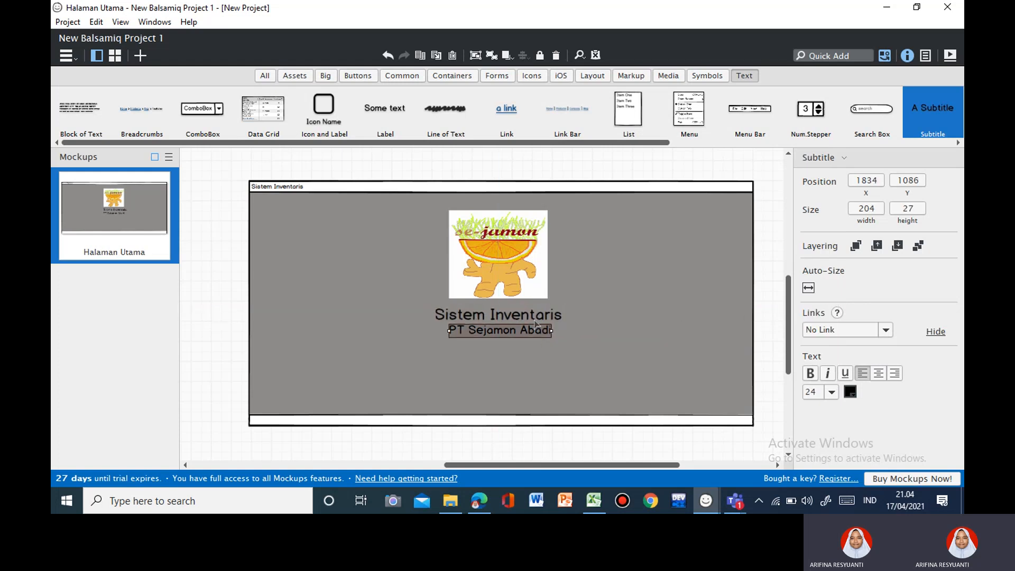
Colour the Sistem Inventaris subtitle orange (ff9900) and the PT Sejamon Abadi subtitle yellow (ffff00).
{"action": "left_click", "coordinate": [535, 319]}
{"action": "left_click", "coordinate": [845, 391]}
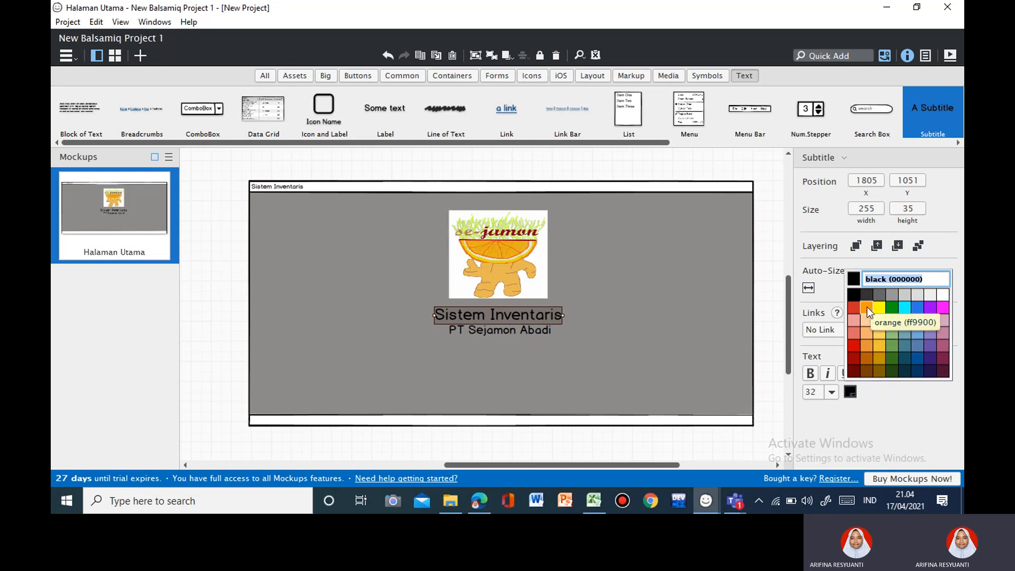
{"action": "left_click", "coordinate": [867, 309]}
{"action": "left_click", "coordinate": [542, 332]}
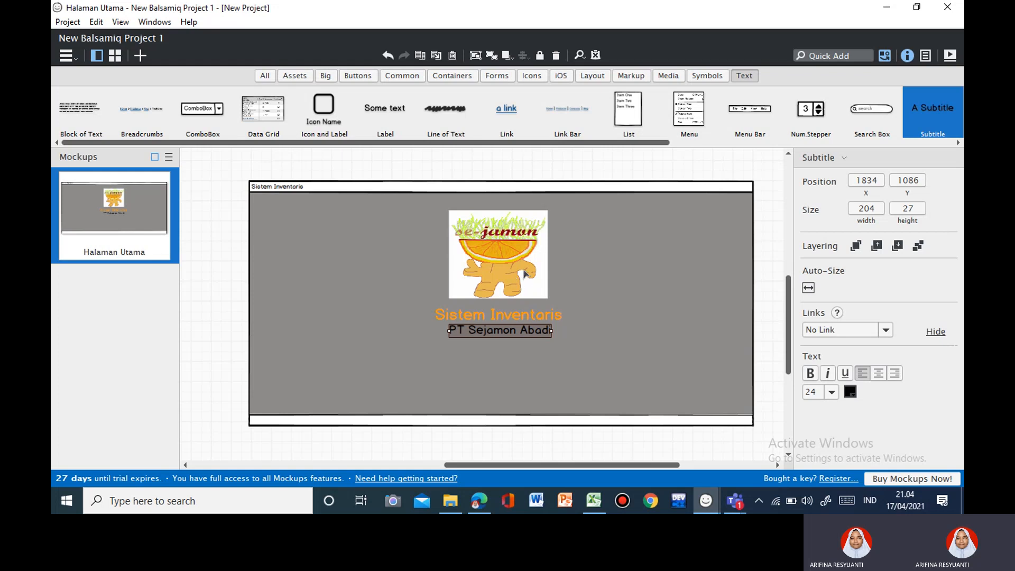
{"action": "left_click", "coordinate": [850, 392]}
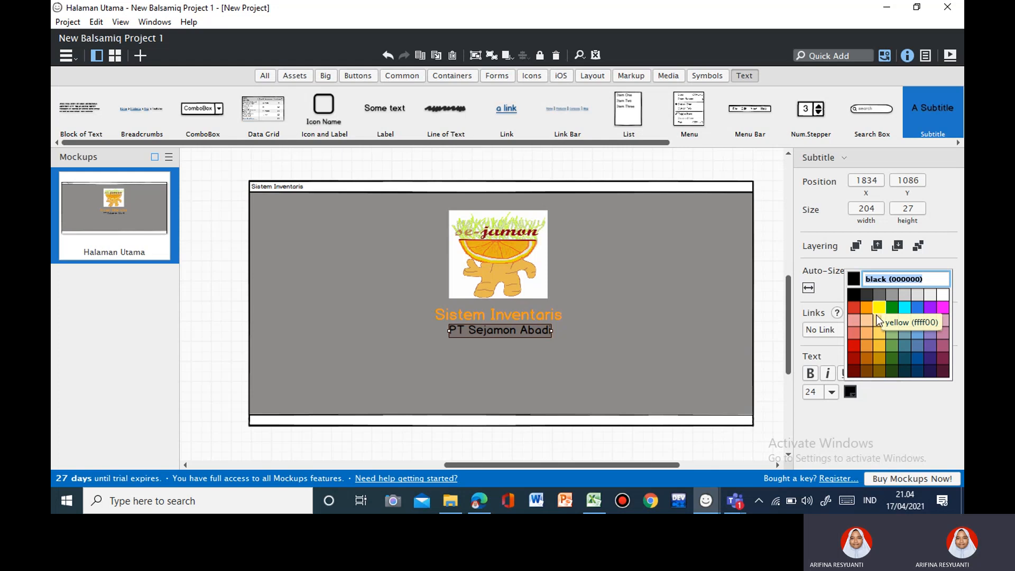
{"action": "left_click", "coordinate": [878, 309]}
{"action": "left_click", "coordinate": [589, 341]}
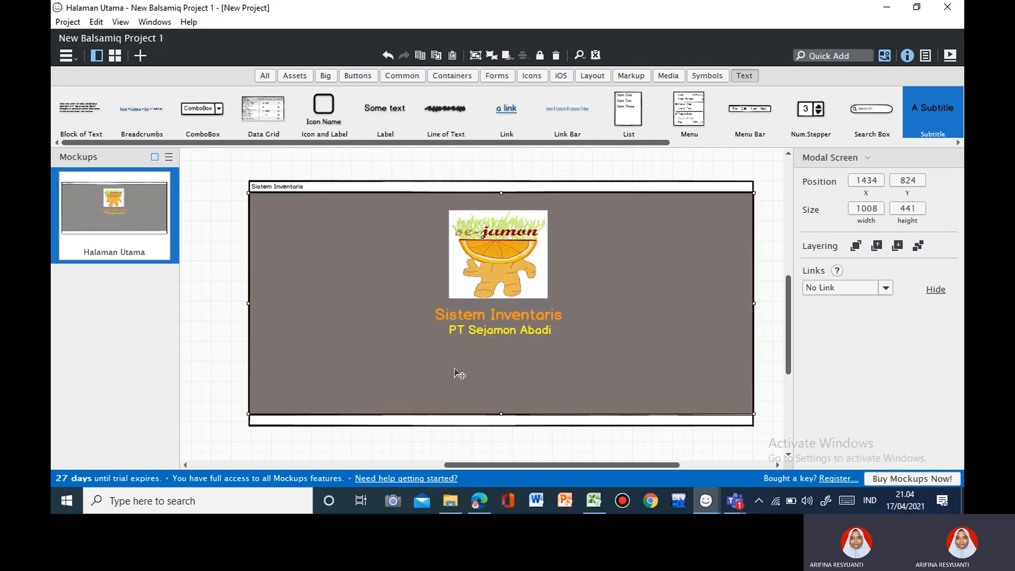
Add four Buttons and spread them across the modal screen below the subtitles at about X 1536, 1726, 1907 and 2199.
{"action": "left_click", "coordinate": [350, 75]}
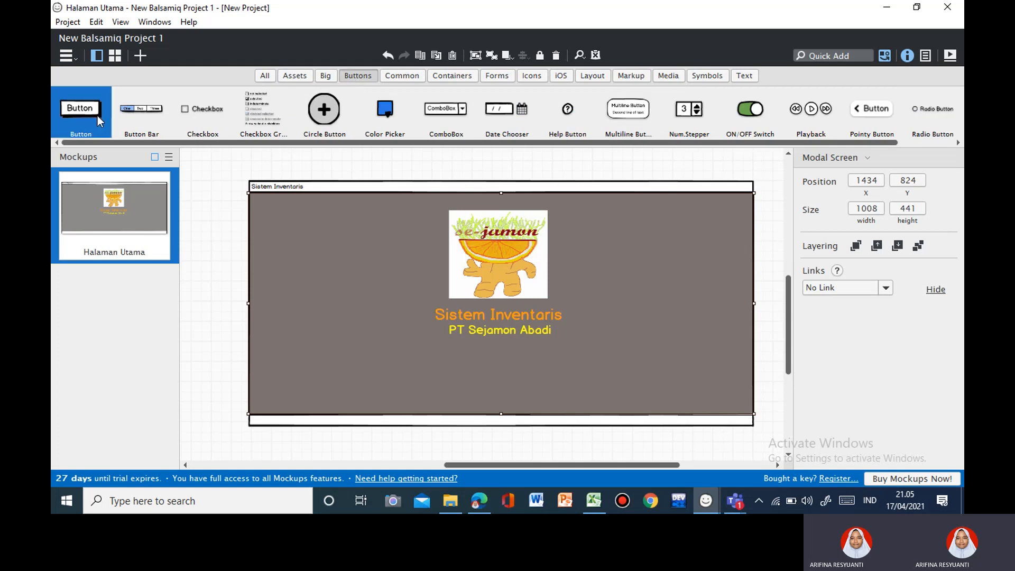
{"action": "left_click_drag", "start_coordinate": [96, 109], "coordinate": [506, 369]}
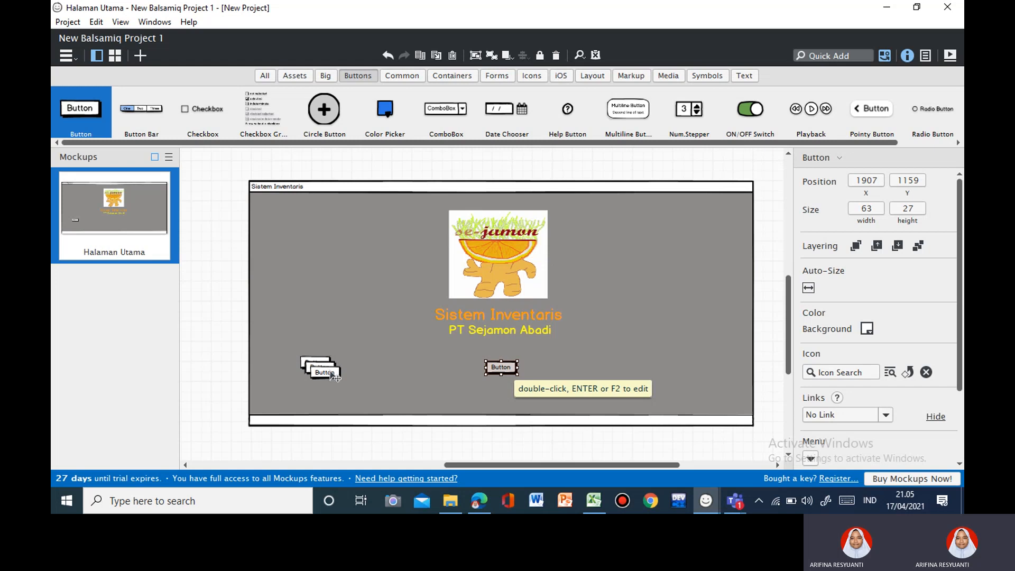
{"action": "left_click_drag", "start_coordinate": [329, 373], "coordinate": [421, 371]}
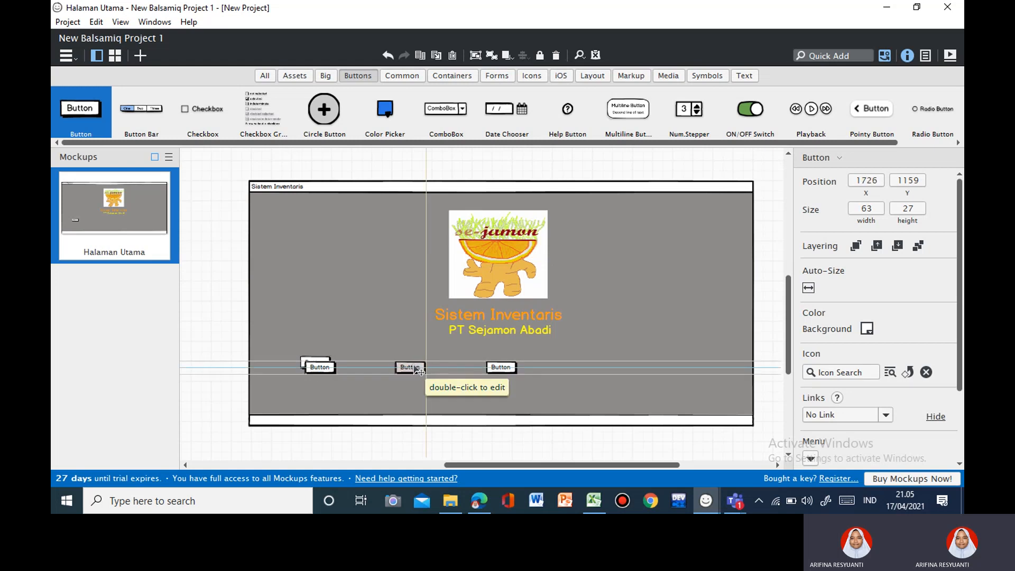
{"action": "left_click_drag", "start_coordinate": [312, 366], "coordinate": [643, 369]}
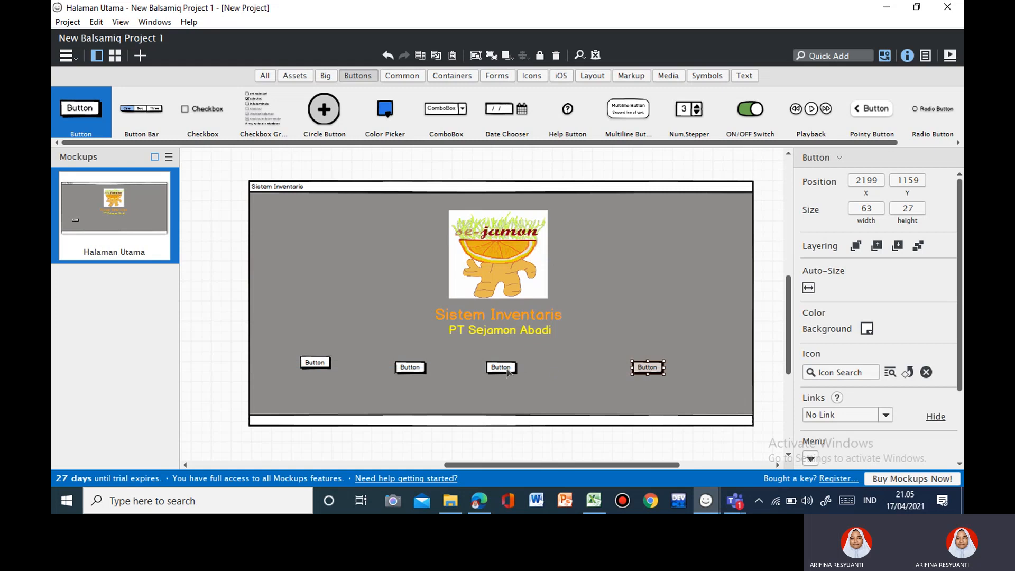
Change the text of the first button in the row under the subtitles to DATA BARANG.
{"action": "left_click", "coordinate": [324, 362]}
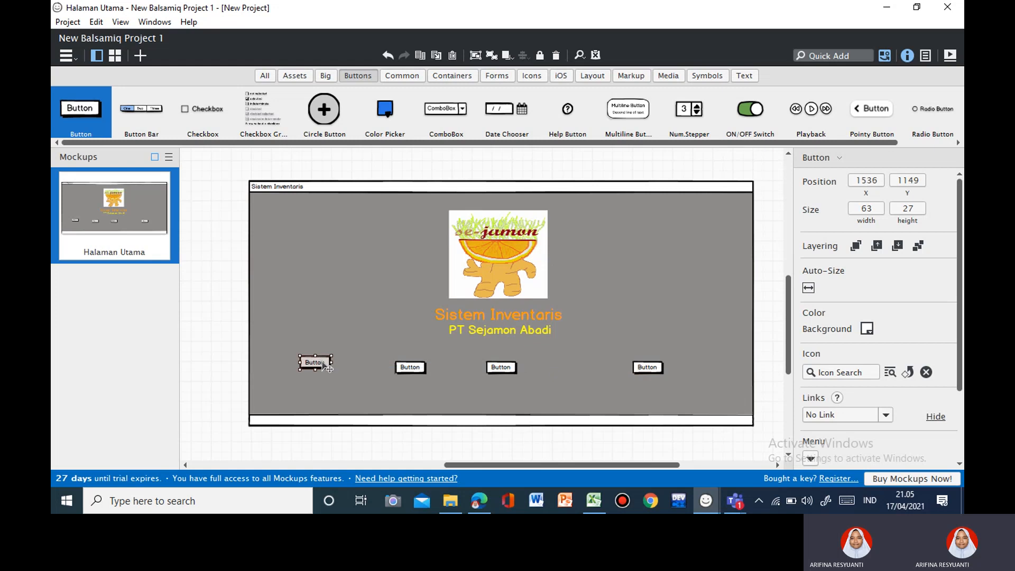
{"action": "double_click", "coordinate": [324, 365]}
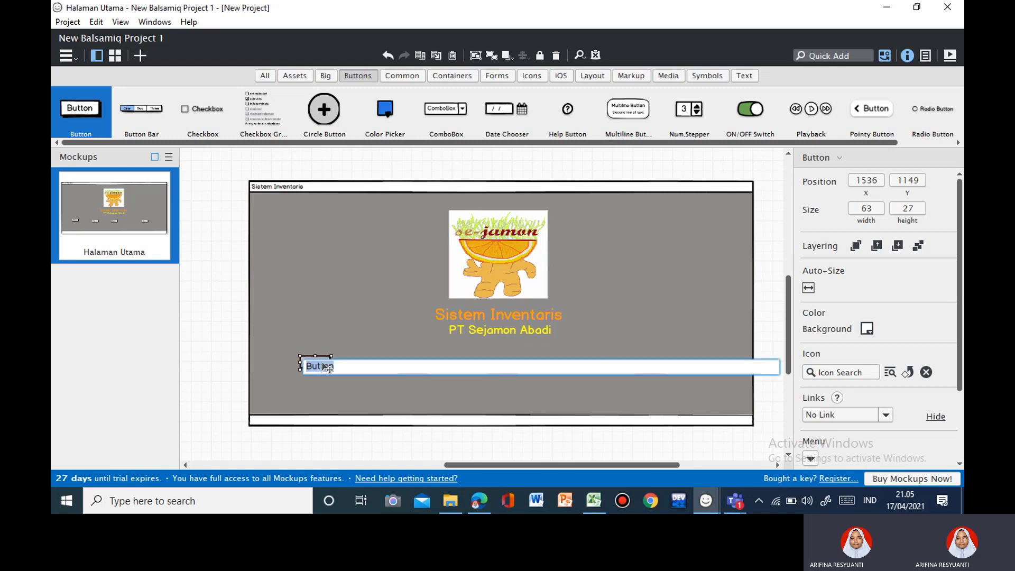
{"action": "type", "text": "D"}
{"action": "key", "text": "BackSpace"}
{"action": "type", "text": "ATA BARANG"}
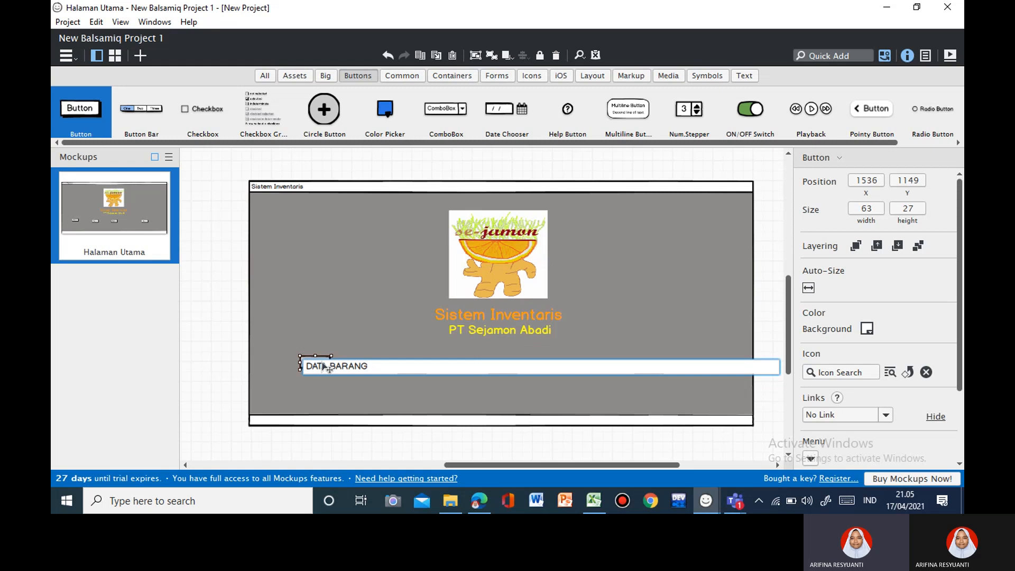
{"action": "key", "text": "Return"}
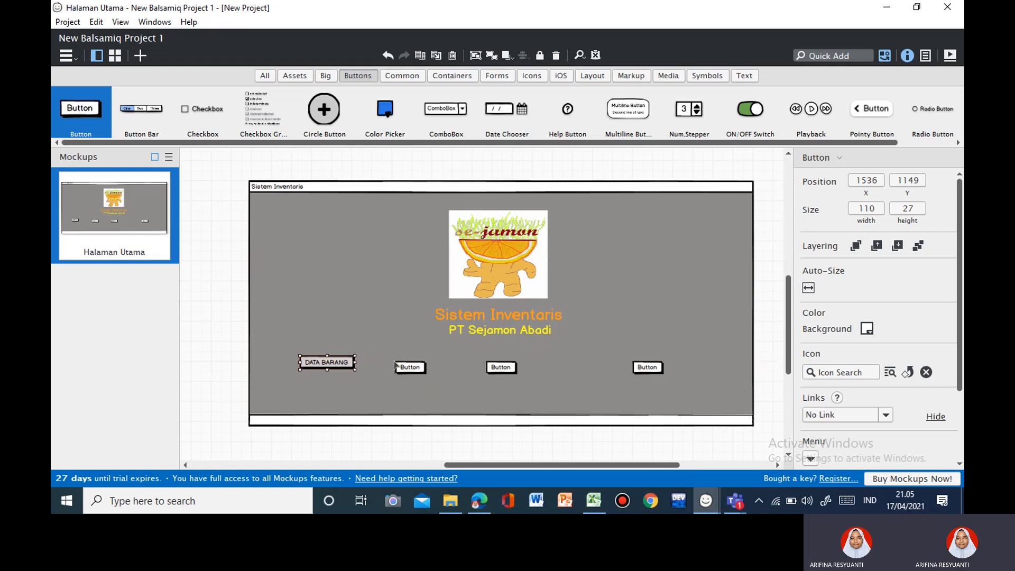
Change the second button's text to DATA SUPPLIER.
{"action": "left_click", "coordinate": [420, 371]}
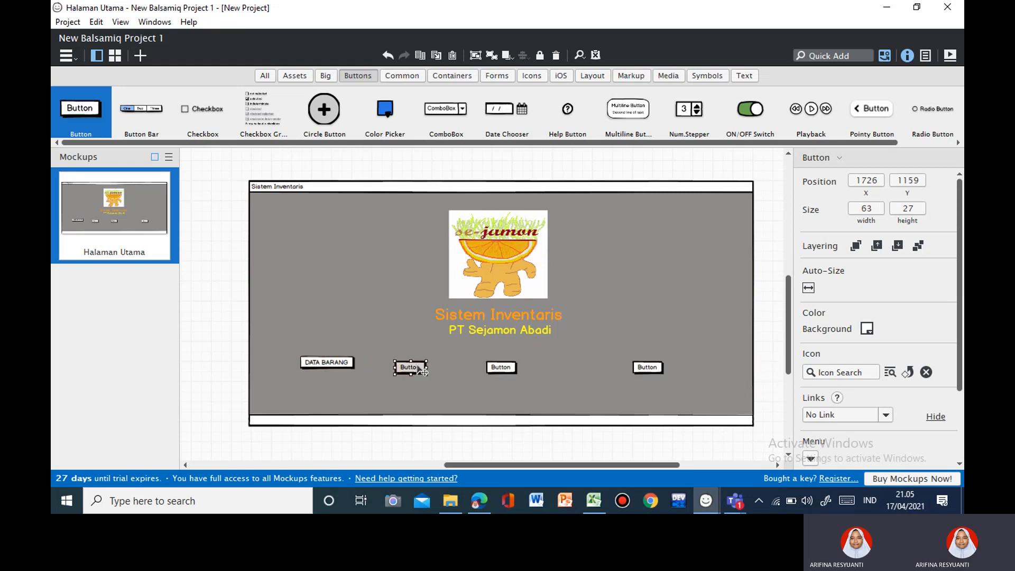
{"action": "double_click", "coordinate": [420, 370]}
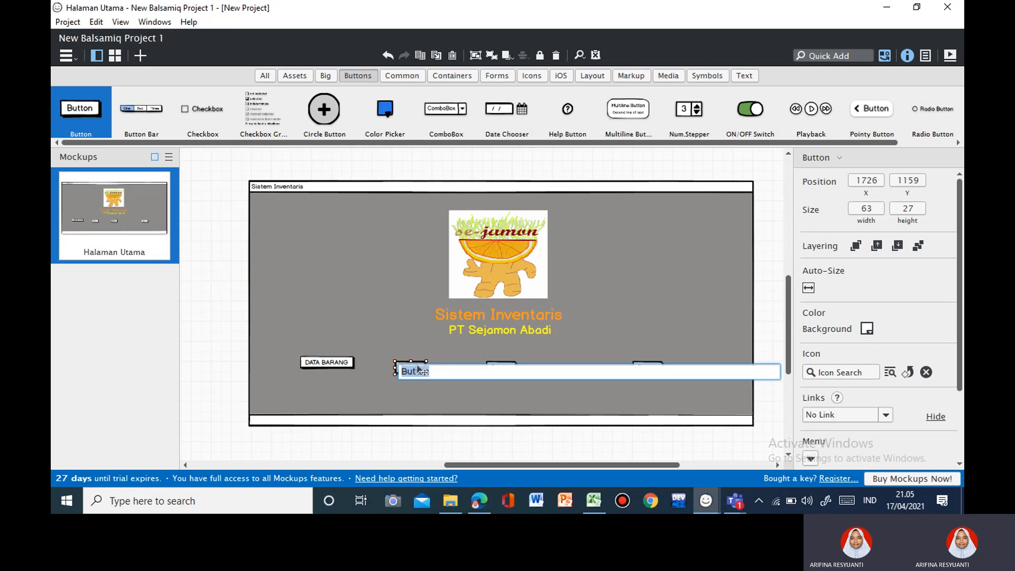
{"action": "type", "text": "DATA SUPPLIER"}
{"action": "left_click", "coordinate": [429, 347]}
Label the third button in the row INVOICE.
{"action": "left_click", "coordinate": [504, 369]}
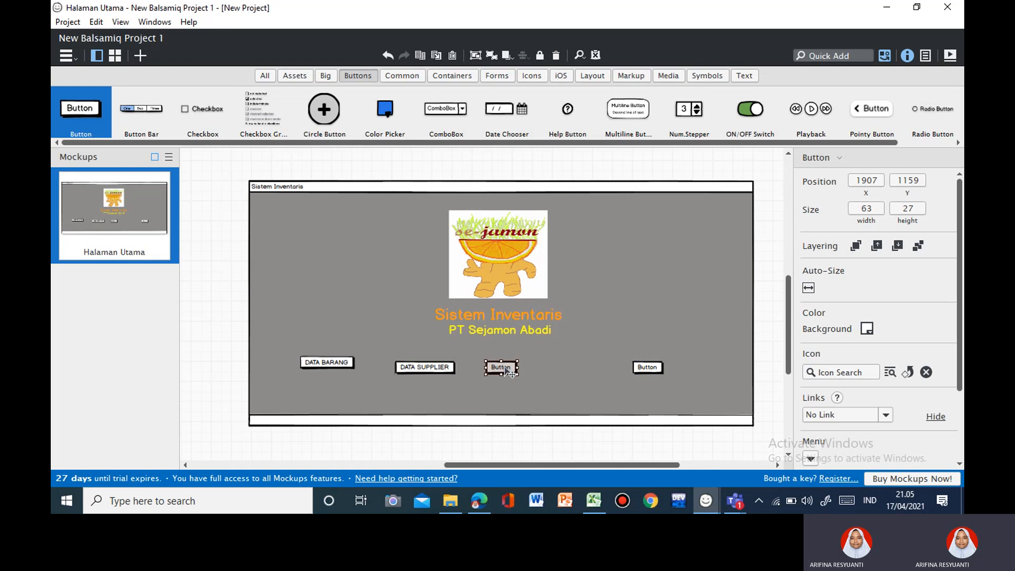
{"action": "double_click", "coordinate": [505, 369]}
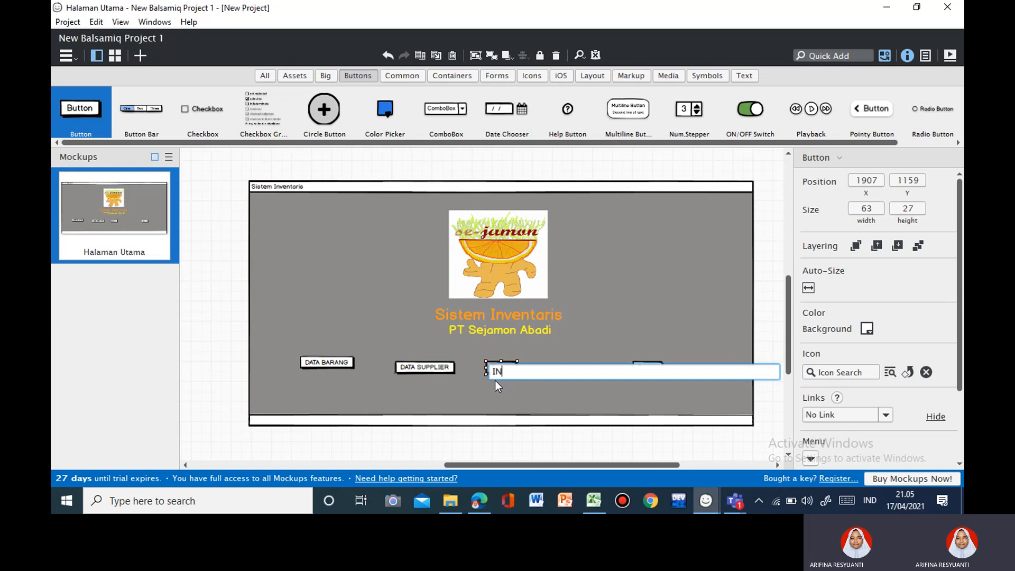
{"action": "type", "text": "INVOIVE"}
{"action": "key", "text": "BackSpace"}
{"action": "type", "text": "CE"}
{"action": "left_click", "coordinate": [555, 351]}
Label the last button in the row KELUAR.
{"action": "left_click", "coordinate": [646, 371]}
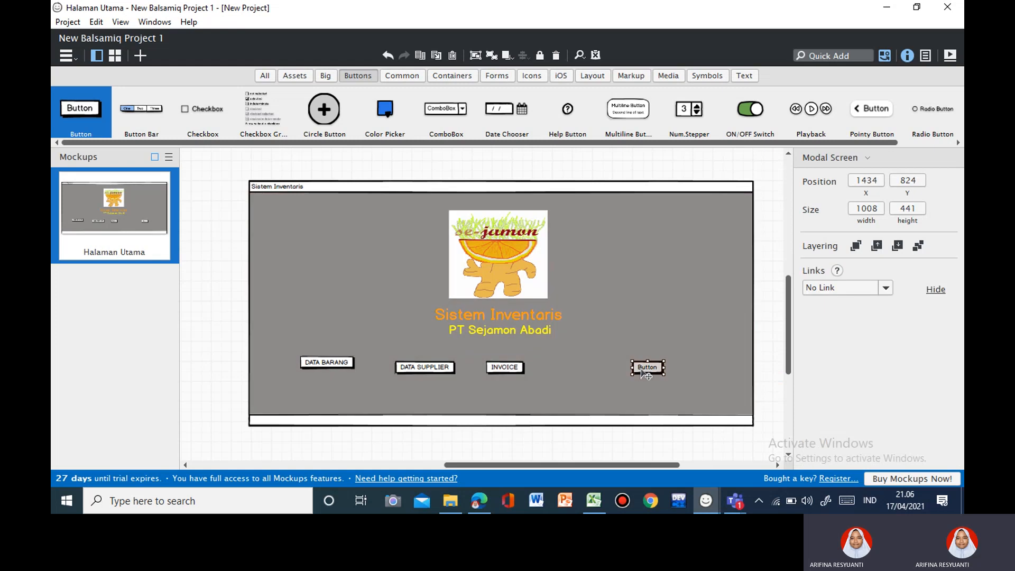
{"action": "double_click", "coordinate": [645, 372]}
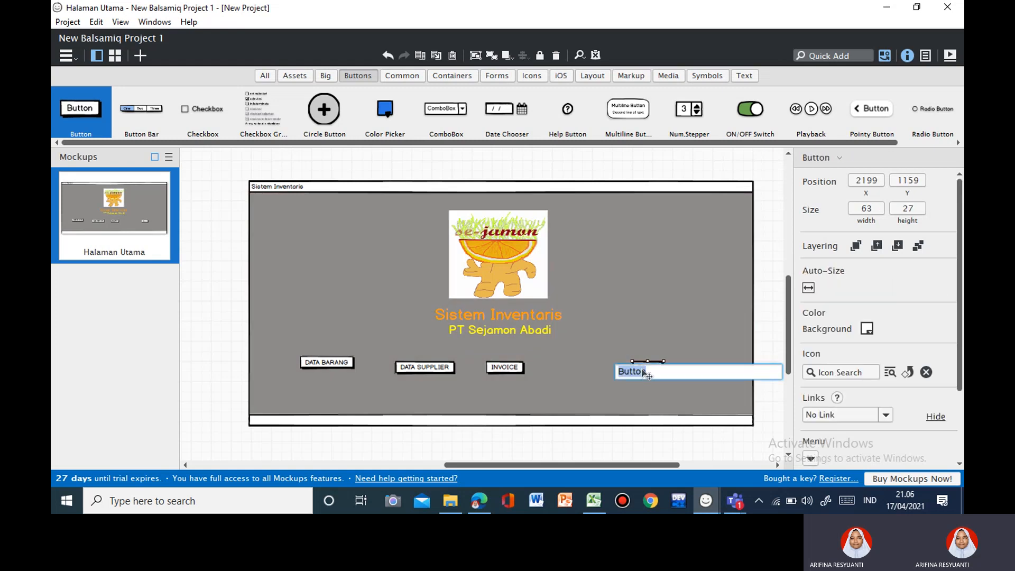
{"action": "type", "text": "KELUAR"}
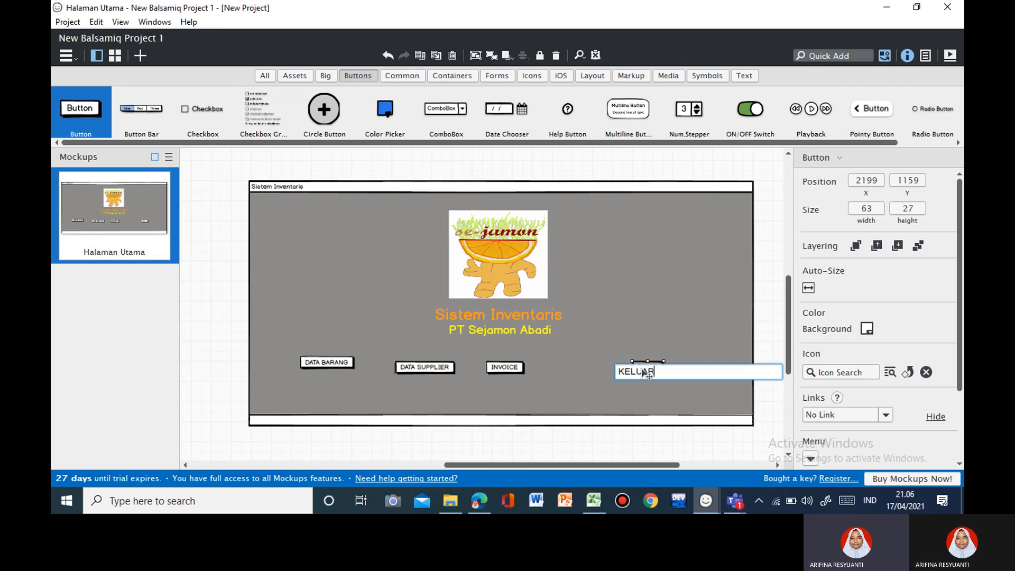
{"action": "left_click", "coordinate": [645, 358]}
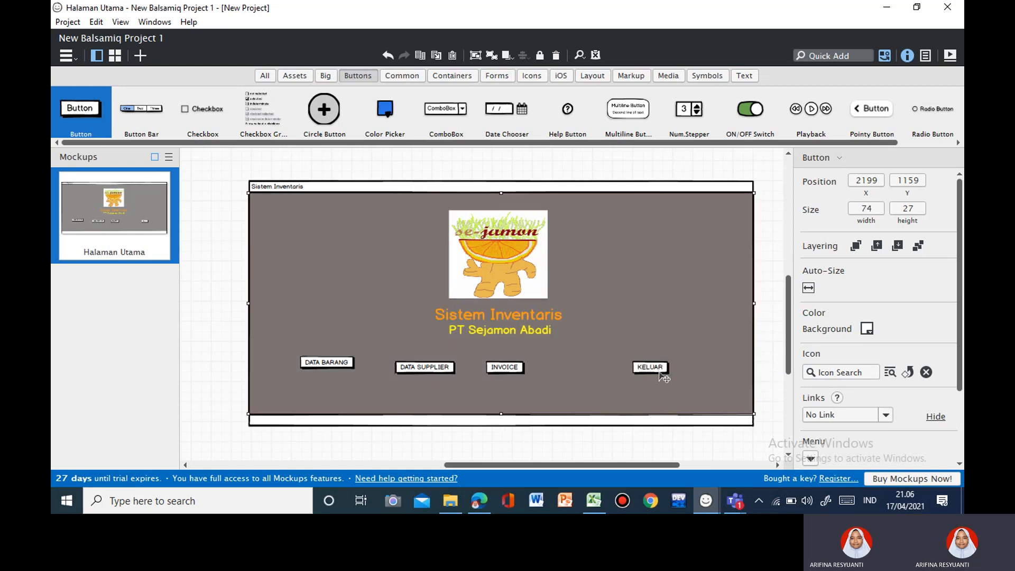
Line up the four buttons at Y 1149, with DATA BARANG at about X 1541, DATA SUPPLIER 1762, INVOICE 2011 and KELUAR 2204.
{"action": "left_click_drag", "start_coordinate": [661, 372], "coordinate": [672, 369]}
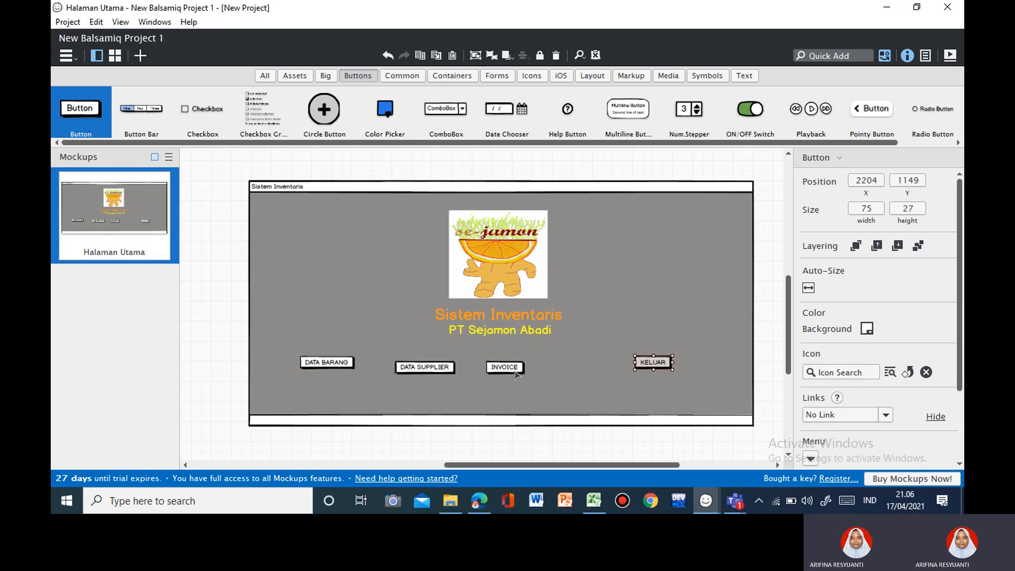
{"action": "left_click_drag", "start_coordinate": [516, 373], "coordinate": [573, 368]}
{"action": "left_click", "coordinate": [455, 368]}
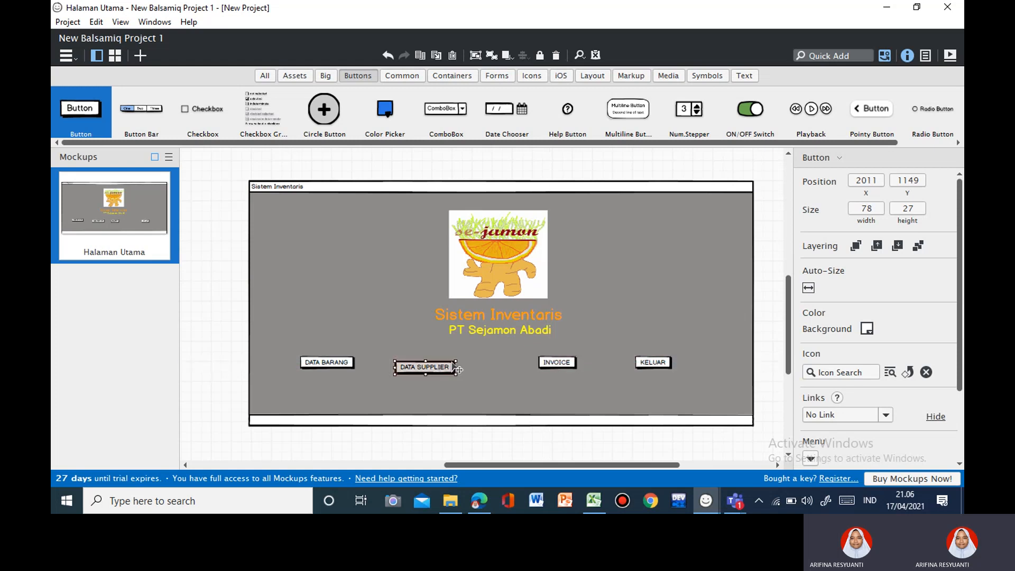
{"action": "left_click_drag", "start_coordinate": [453, 363], "coordinate": [457, 365]}
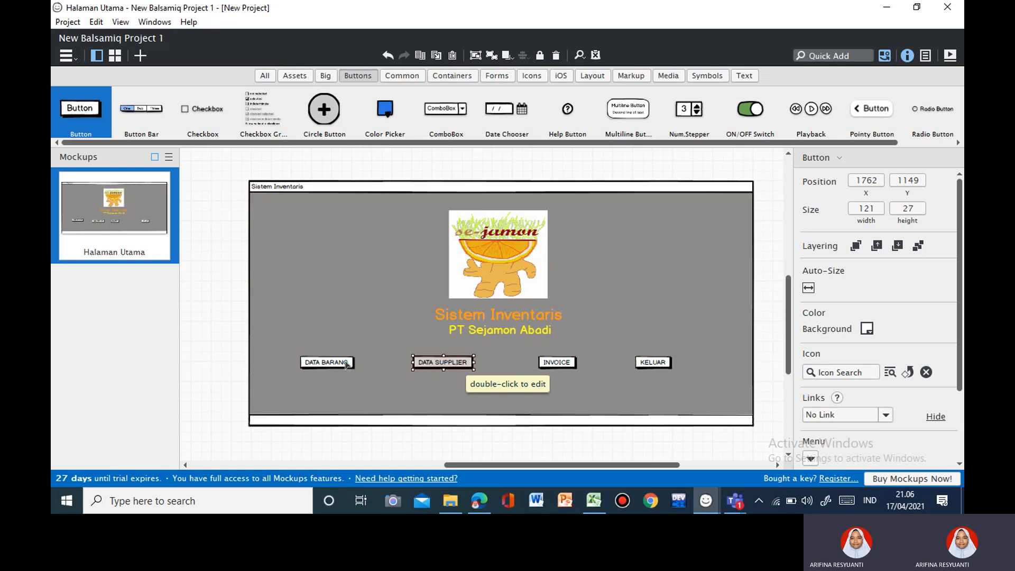
{"action": "left_click_drag", "start_coordinate": [351, 364], "coordinate": [351, 364]}
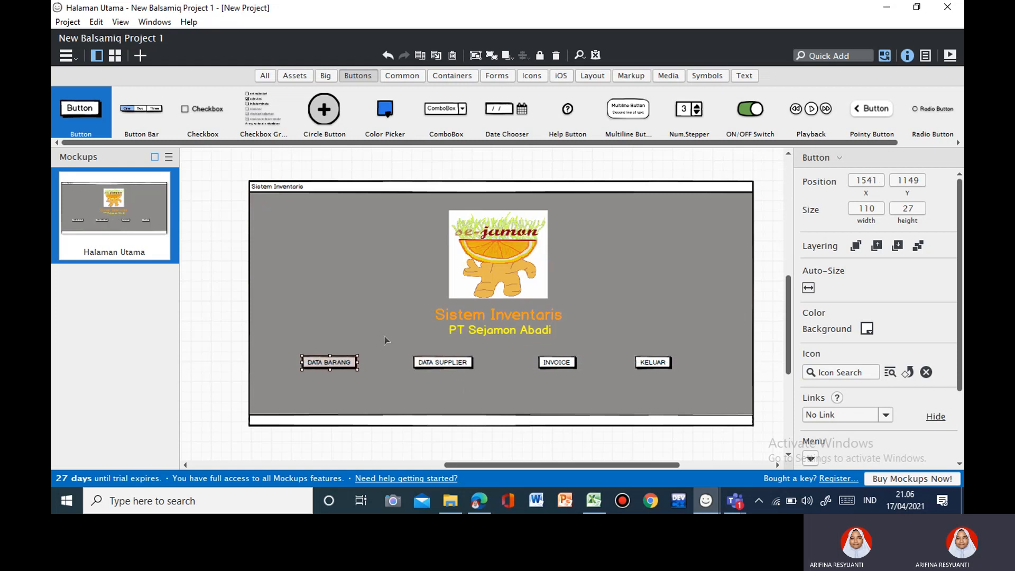
{"action": "left_click", "coordinate": [375, 353]}
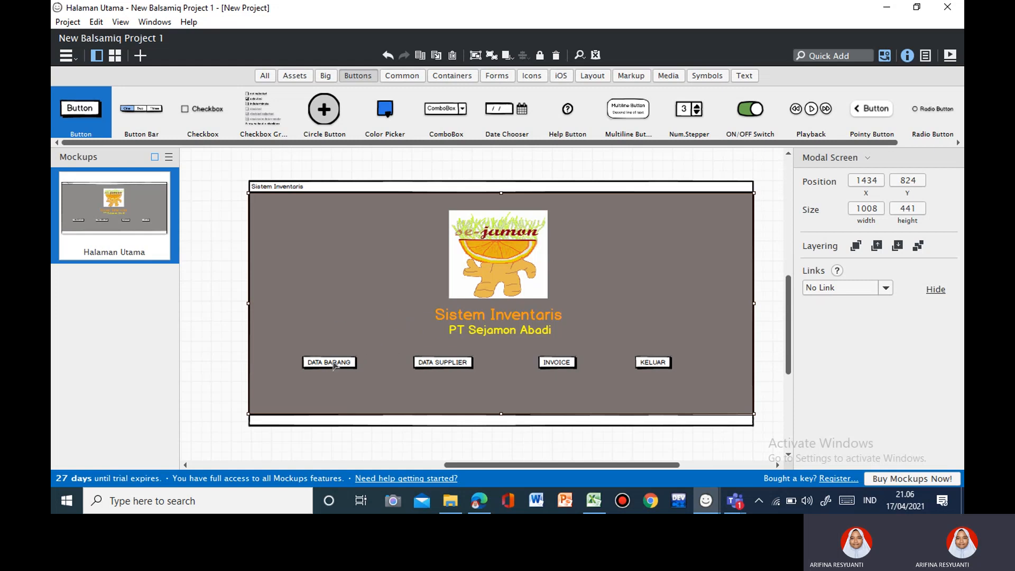
Make the text of the DATA BARANG, DATA SUPPLIER, INVOICE and KELUAR buttons bold.
{"action": "mouse_move", "coordinate": [156, 250]}
{"action": "left_click", "coordinate": [326, 364]}
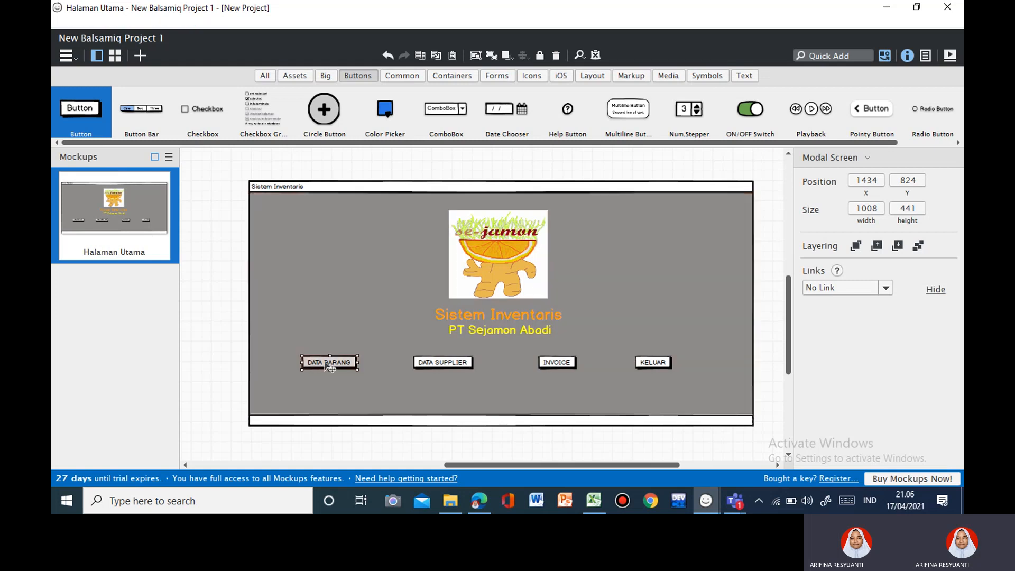
{"action": "scroll", "coordinate": [847, 448], "scroll_direction": "down", "scroll_amount": 4}
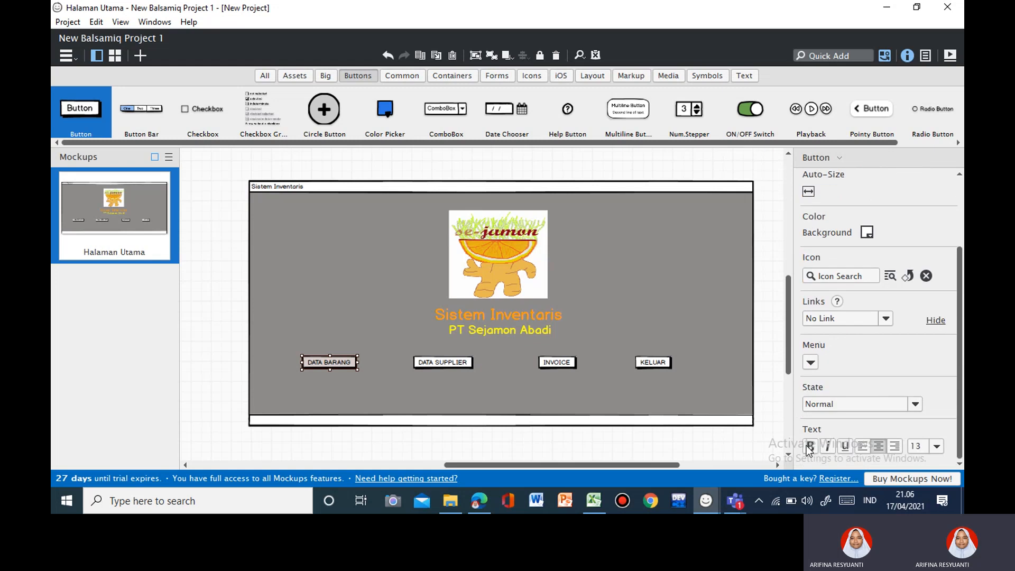
{"action": "left_click", "coordinate": [810, 448]}
{"action": "left_click", "coordinate": [465, 364]}
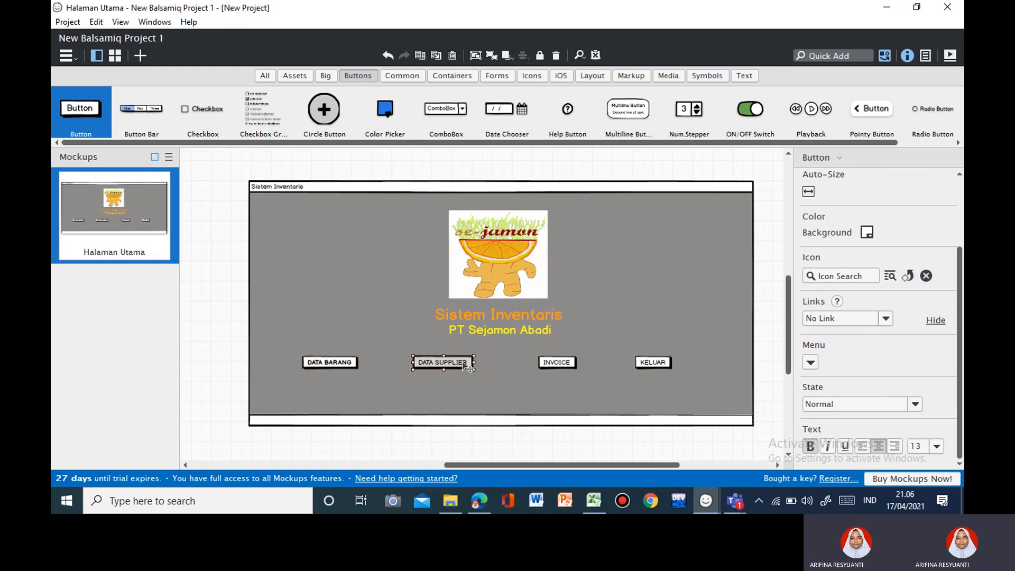
{"action": "left_click", "coordinate": [810, 447]}
{"action": "left_click", "coordinate": [567, 365]}
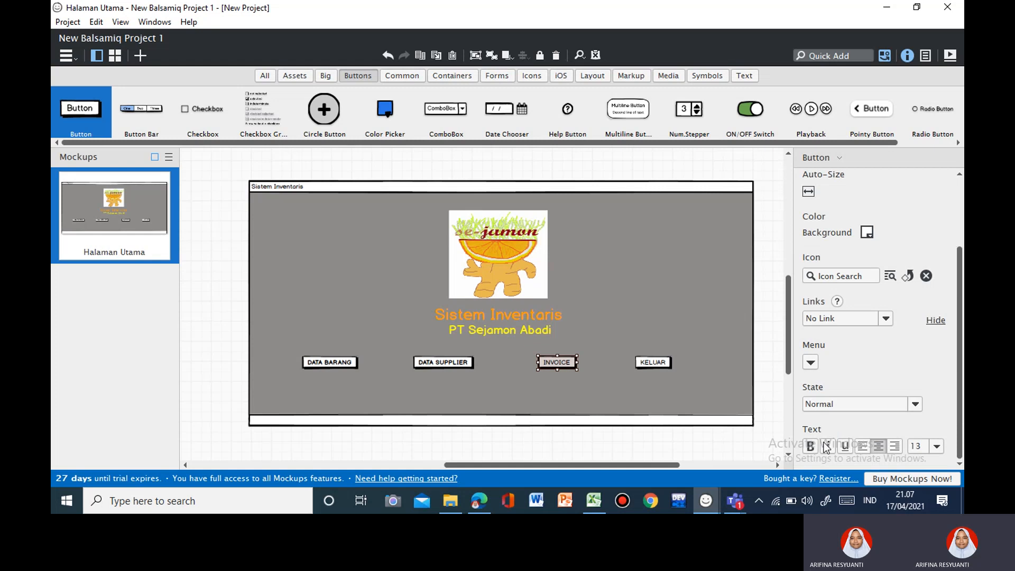
{"action": "left_click", "coordinate": [661, 363]}
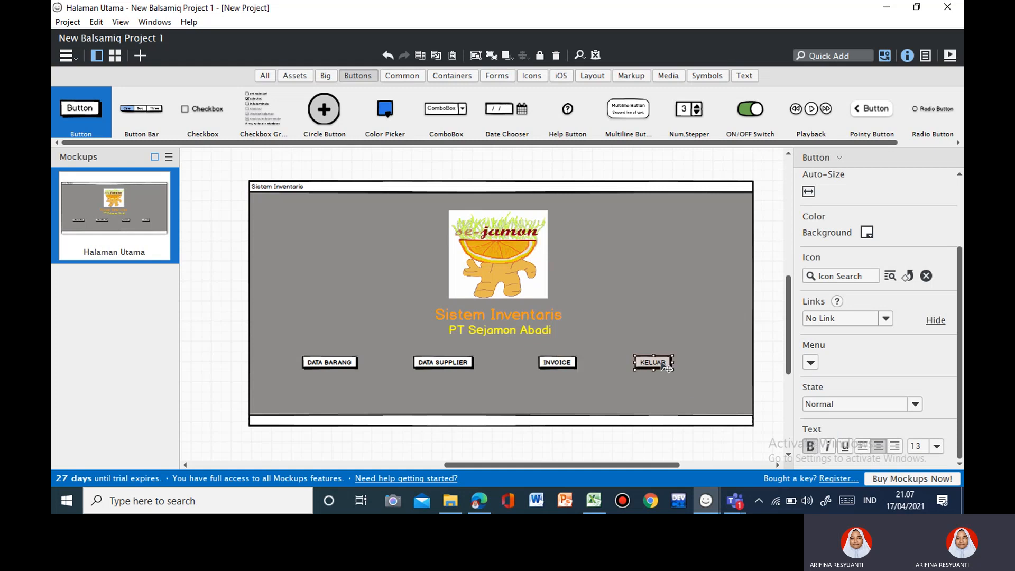
{"action": "left_click", "coordinate": [812, 447]}
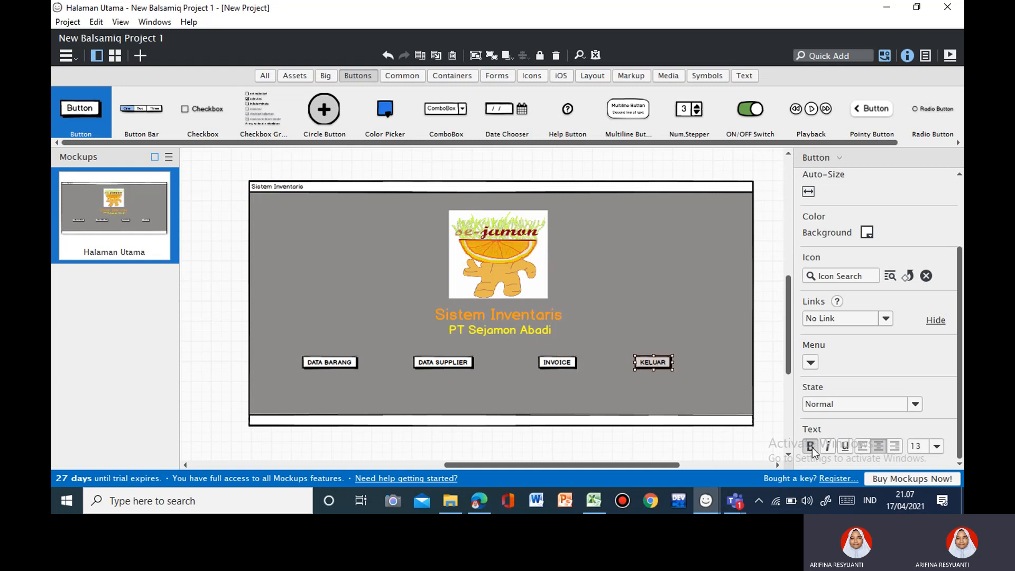
{"action": "left_click", "coordinate": [661, 308]}
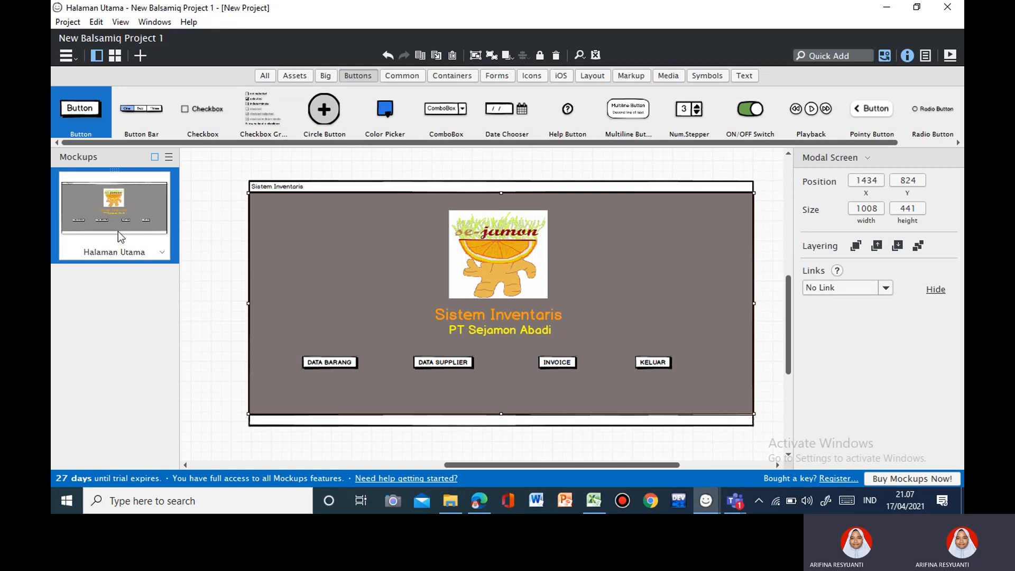
Duplicate the Halaman Utama mockup twice.
{"action": "mouse_move", "coordinate": [119, 231]}
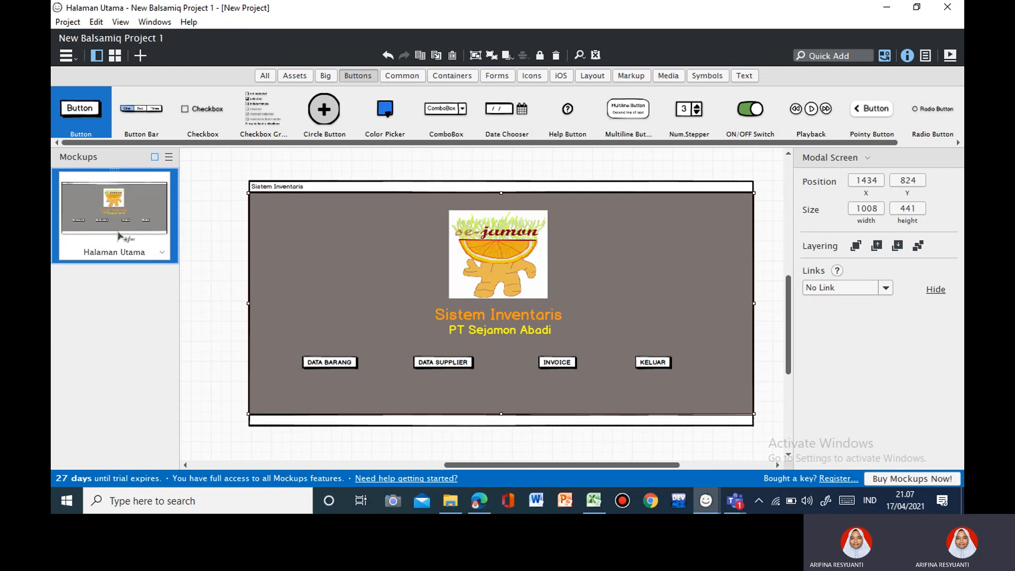
{"action": "key", "text": "ctrl+d"}
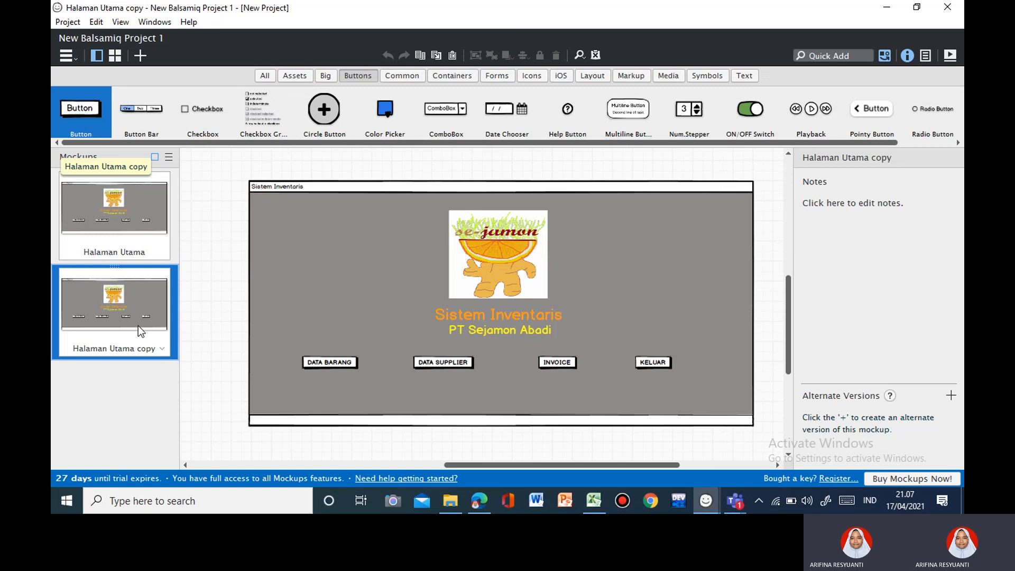
{"action": "key", "text": "ctrl+d"}
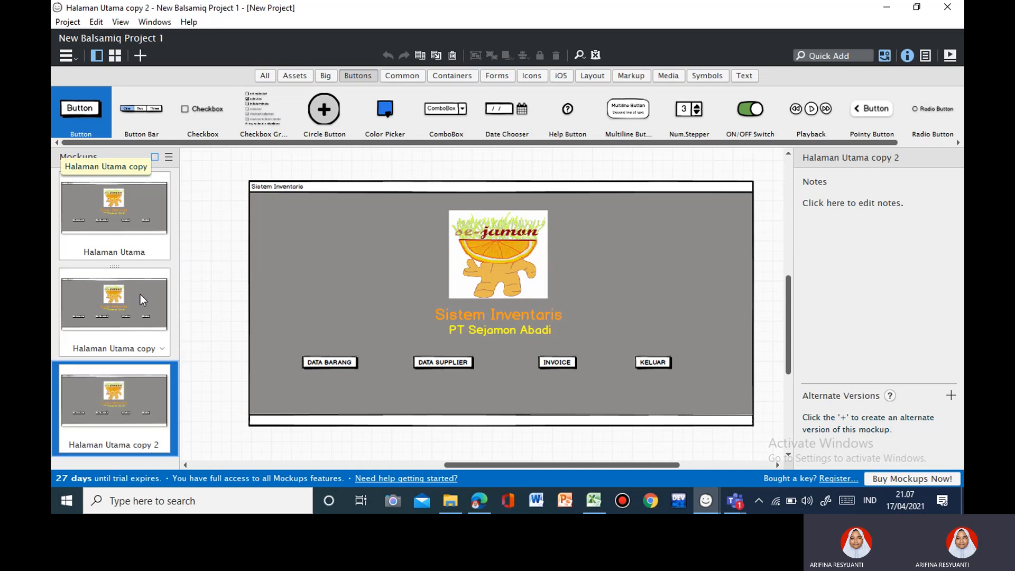
Rename the Halaman Utama copy mockup as DATA BARANG.
{"action": "left_click", "coordinate": [135, 296]}
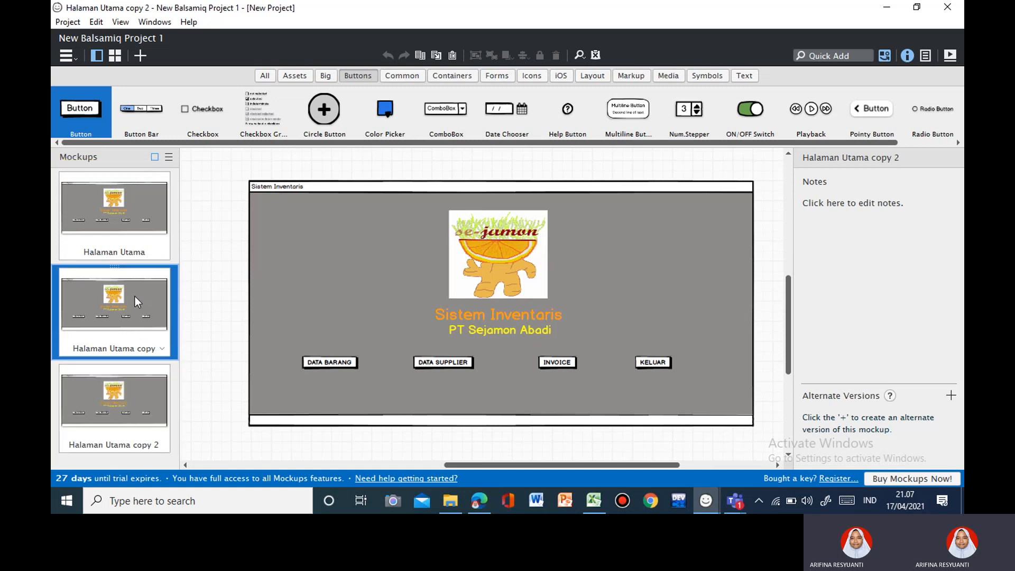
{"action": "right_click", "coordinate": [141, 323]}
{"action": "left_click", "coordinate": [171, 331]}
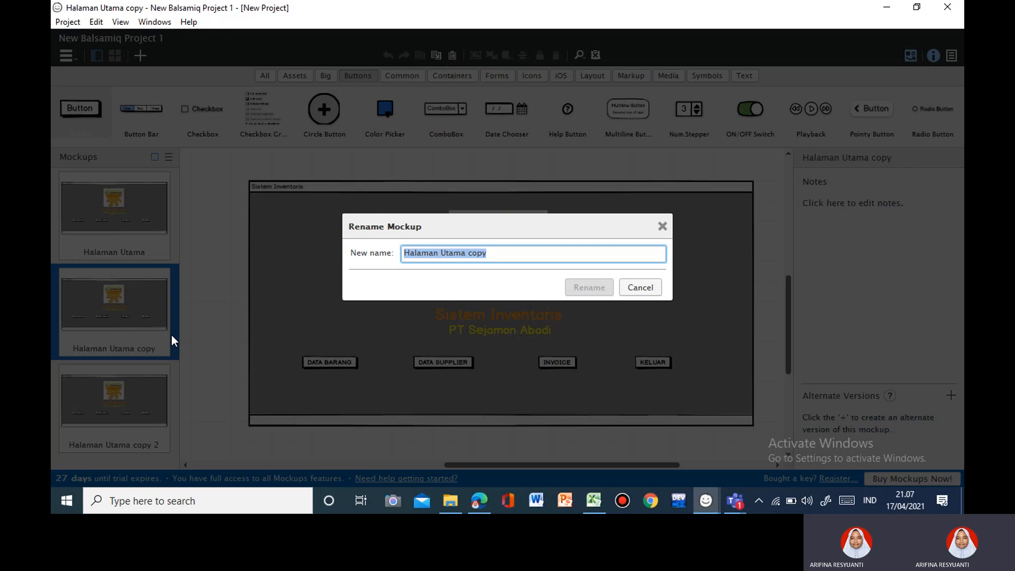
{"action": "type", "text": "DAT"}
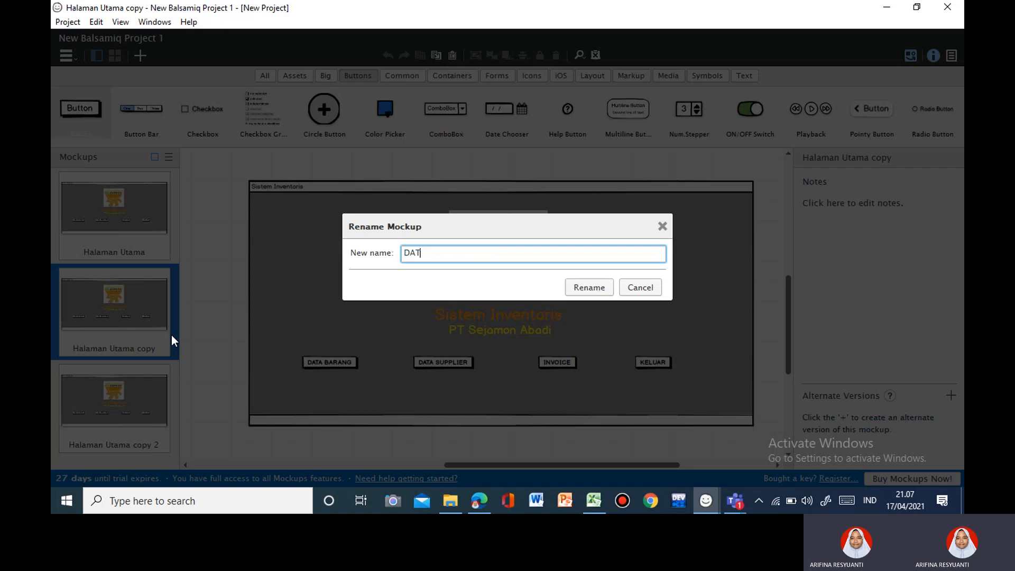
{"action": "type", "text": "A BARANG"}
{"action": "left_click", "coordinate": [601, 287]}
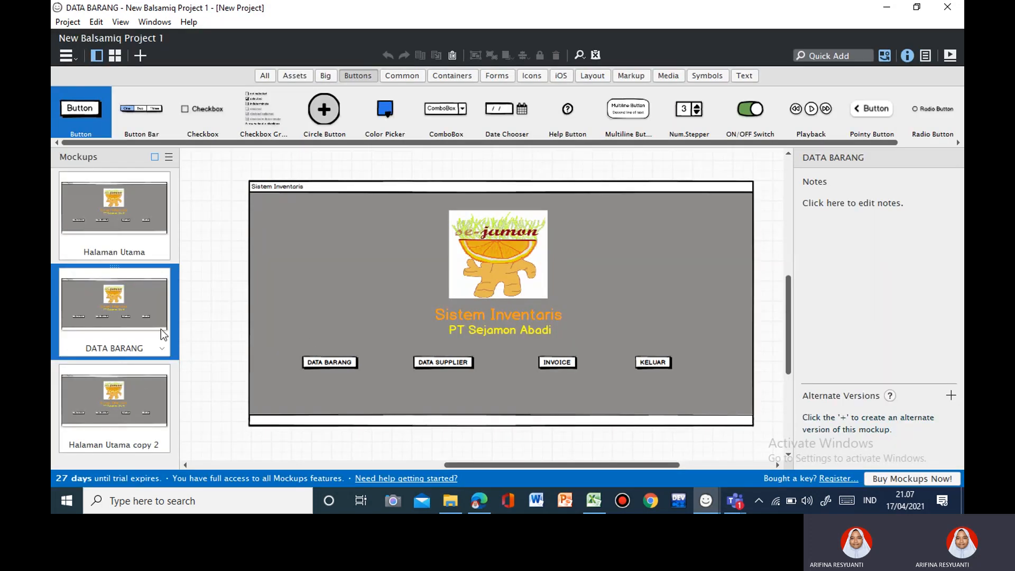
Rename the Halaman Utama copy 2 mockup as DATA SUPPLIER.
{"action": "left_click", "coordinate": [159, 444]}
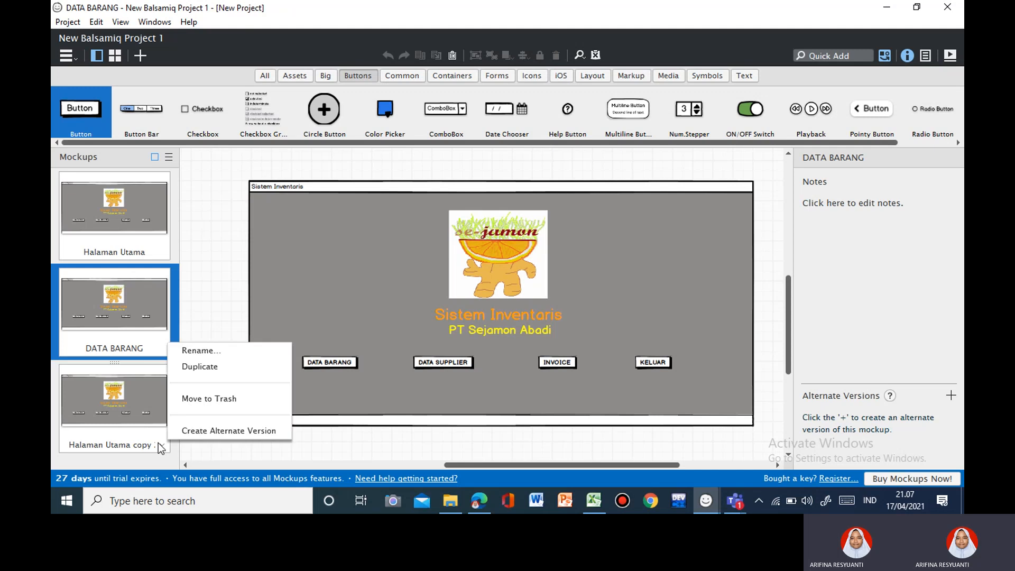
{"action": "left_click", "coordinate": [196, 351]}
{"action": "type", "text": "DATA "}
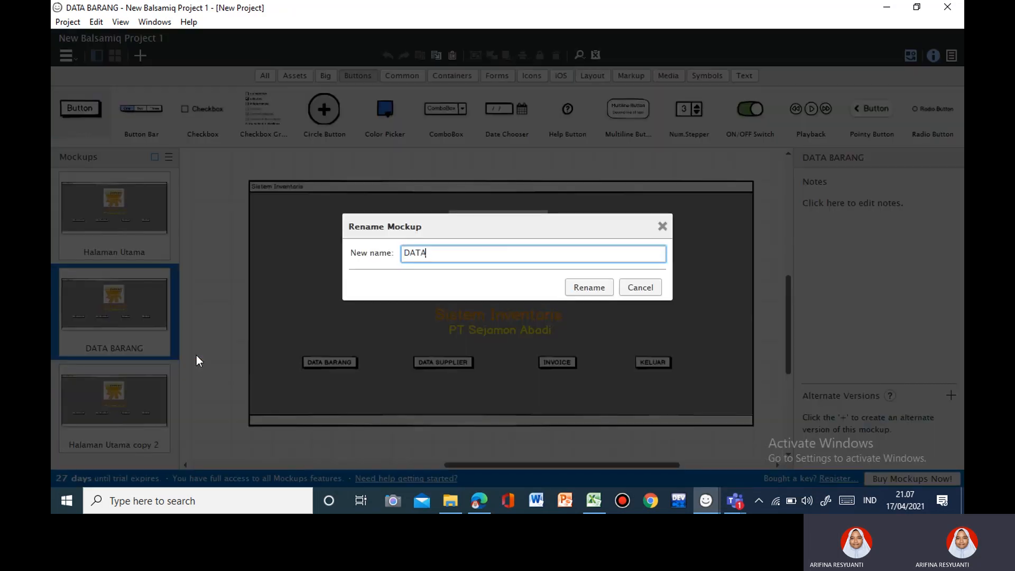
{"action": "type", "text": "SUPPLIER"}
{"action": "left_click", "coordinate": [595, 293]}
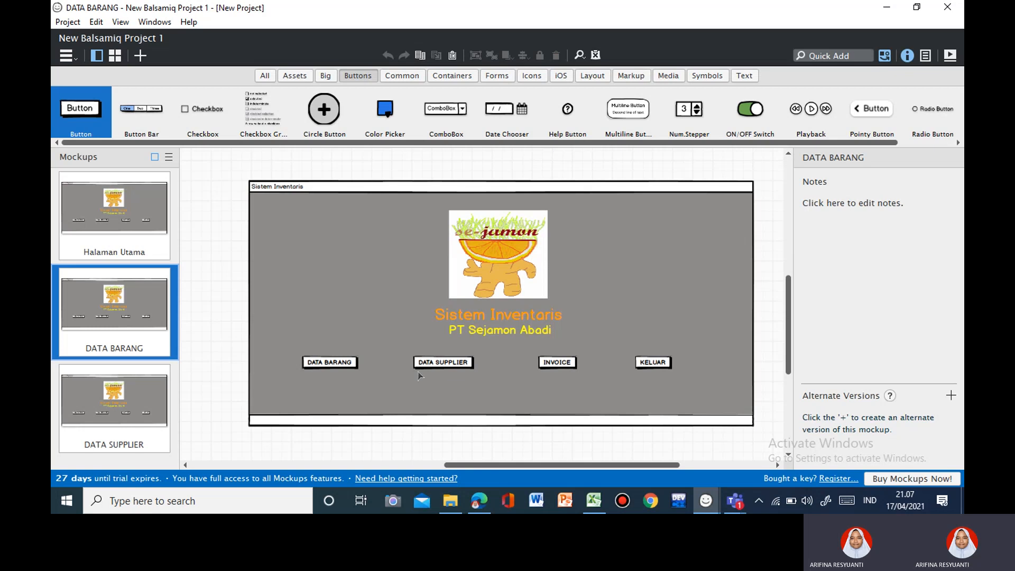
Move the logo to the mockup's upper-right corner and shift the Sistem Inventaris and PT Sejamon Abadi texts up beneath the title bar.
{"action": "left_click_drag", "start_coordinate": [519, 289], "coordinate": [717, 279]}
{"action": "left_click", "coordinate": [550, 317]}
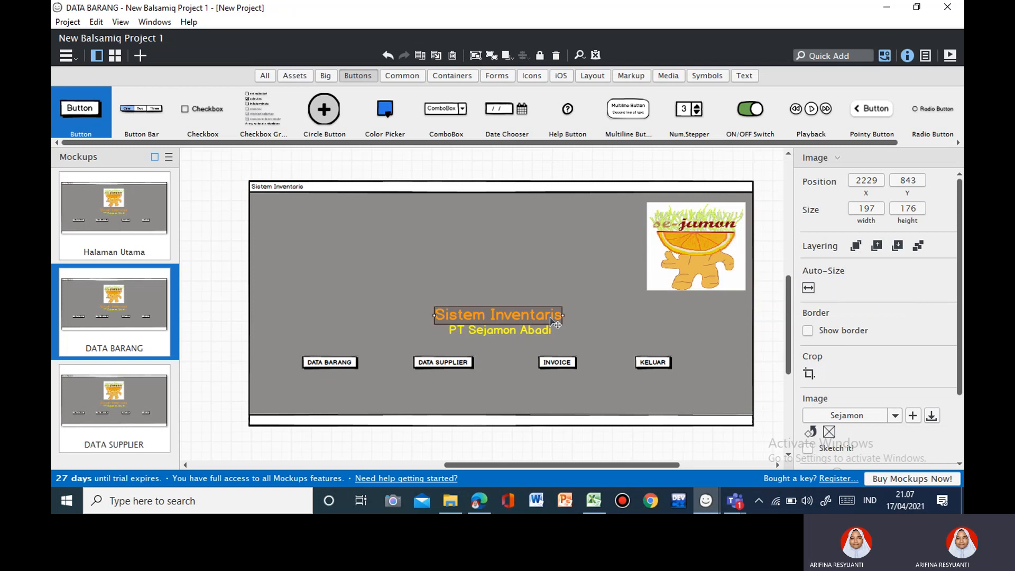
{"action": "left_click_drag", "start_coordinate": [550, 317], "coordinate": [541, 222]}
{"action": "left_click_drag", "start_coordinate": [530, 335], "coordinate": [512, 240]}
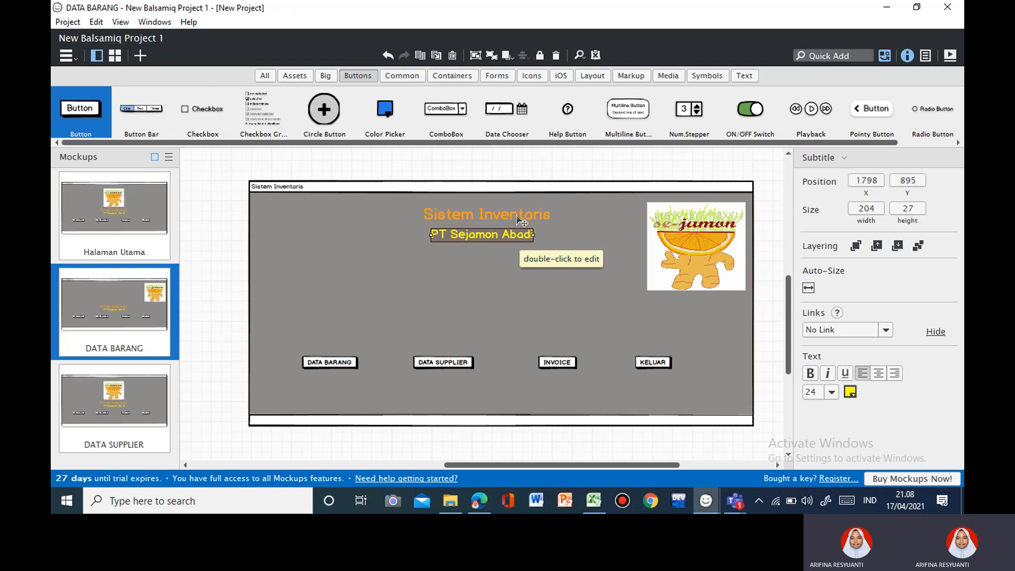
Change the Sistem Inventaris heading to DATA BARANG and left-align PT Sejamon Abadi beneath it.
{"action": "left_click", "coordinate": [521, 219]}
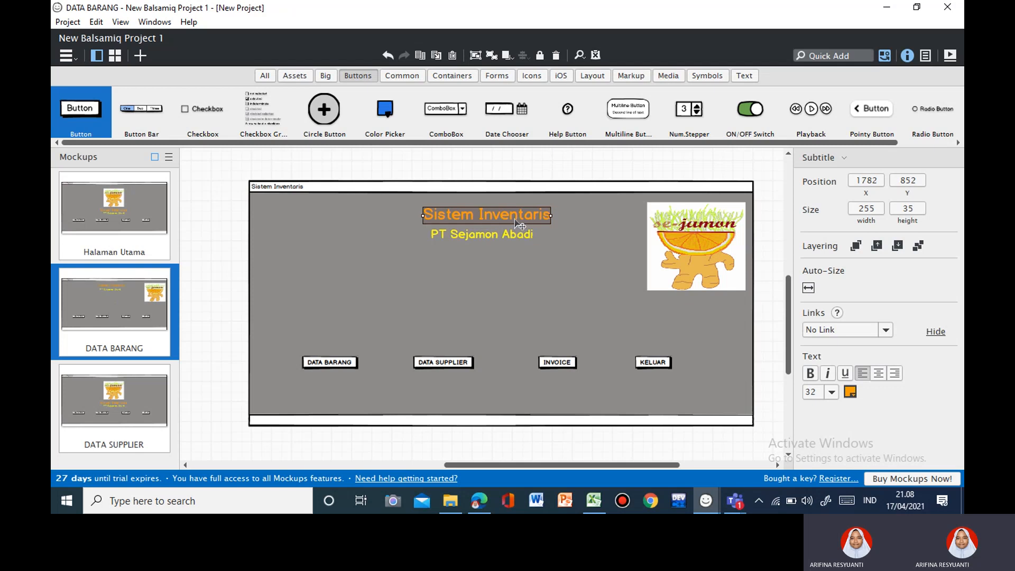
{"action": "double_click", "coordinate": [516, 219]}
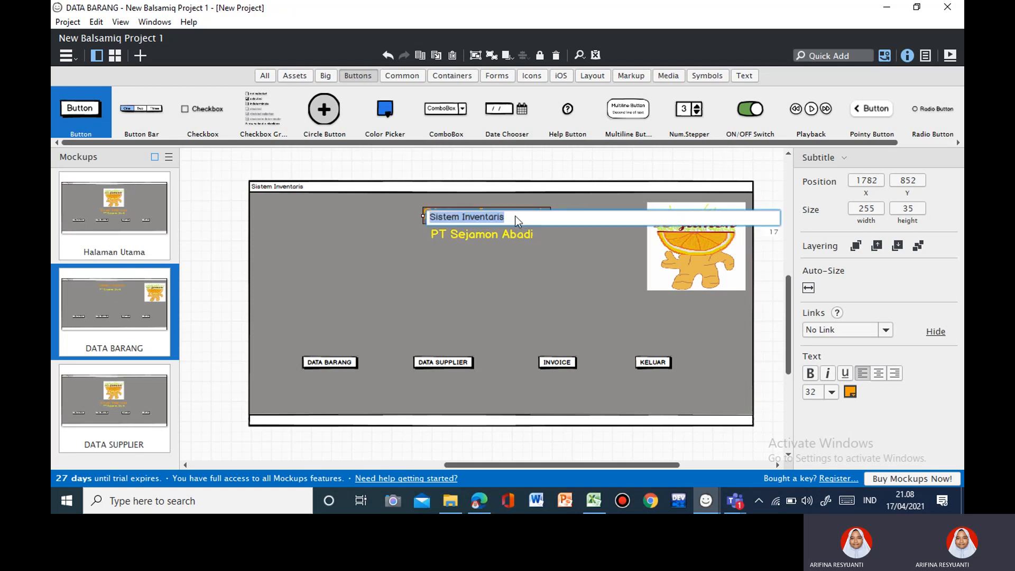
{"action": "type", "text": "DATA BARANG"}
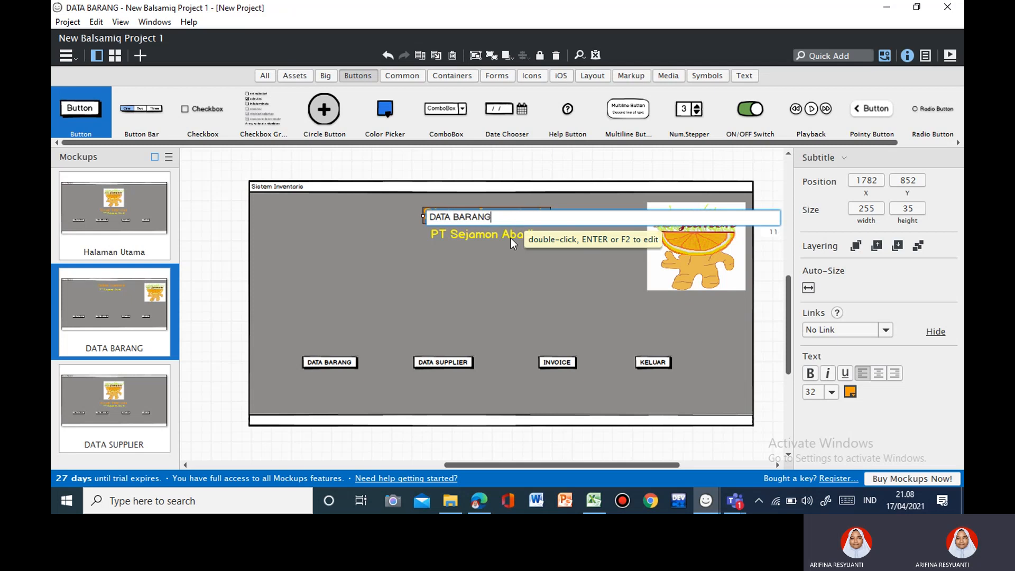
{"action": "key", "text": "Return"}
{"action": "mouse_move", "coordinate": [521, 227]}
{"action": "left_mouse_down"}
{"action": "mouse_move", "coordinate": [528, 222]}
{"action": "mouse_move", "coordinate": [516, 237]}
{"action": "left_mouse_up"}
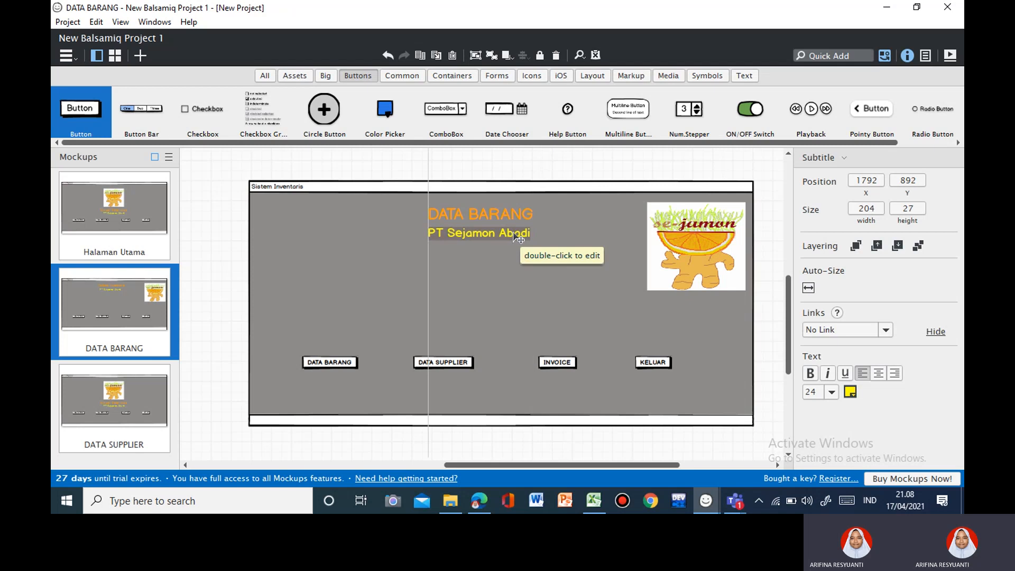
Move the DATA BARANG button slightly toward the DATA SUPPLIER button.
{"action": "left_click", "coordinate": [352, 364]}
{"action": "left_click_drag", "start_coordinate": [351, 364], "coordinate": [382, 369]}
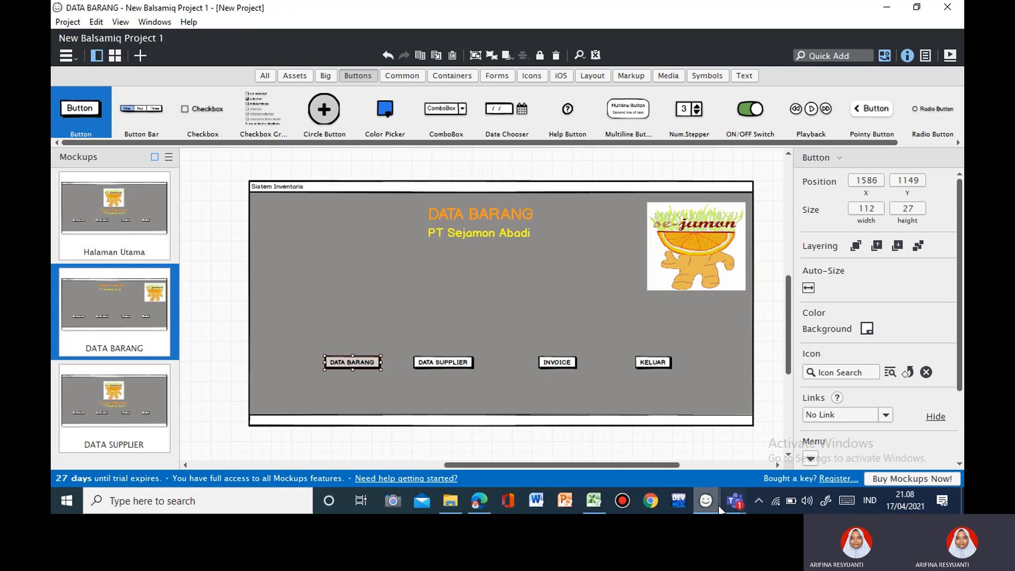
Examine the Data Barang mockup in the finished reference project and return to the new project.
{"action": "mouse_move", "coordinate": [720, 509]}
{"action": "left_click", "coordinate": [656, 452]}
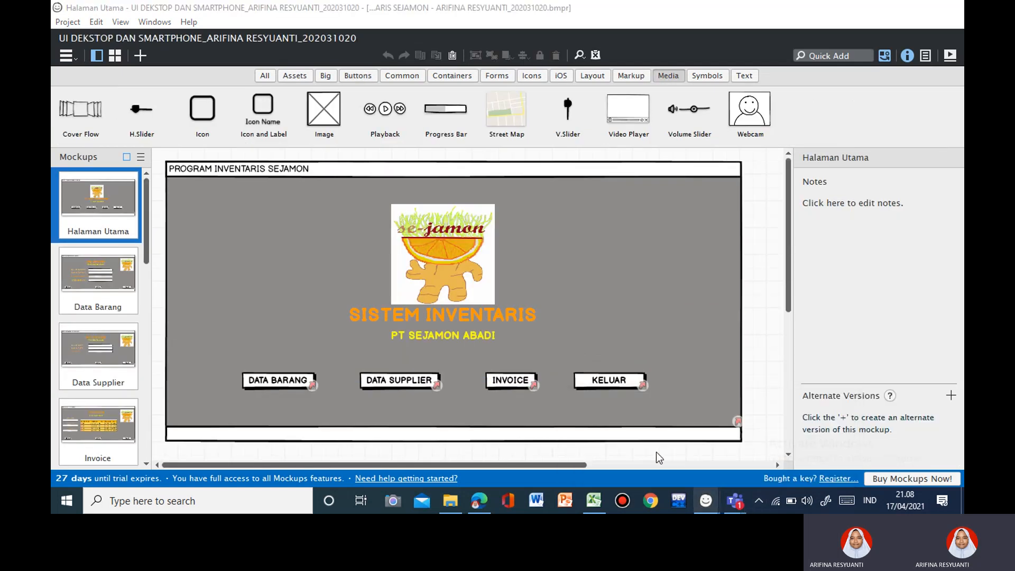
{"action": "left_click", "coordinate": [128, 311]}
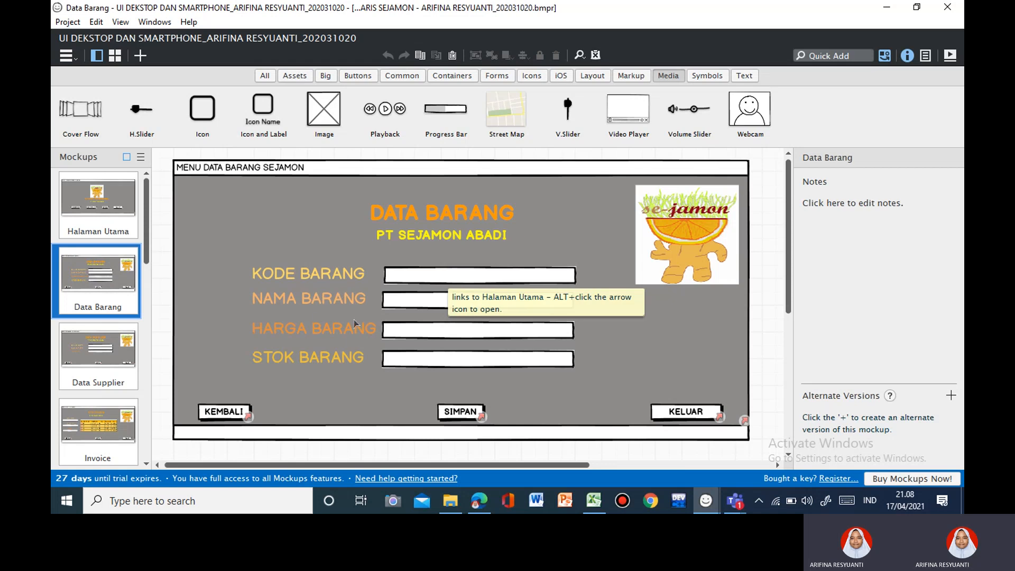
{"action": "mouse_move", "coordinate": [706, 503]}
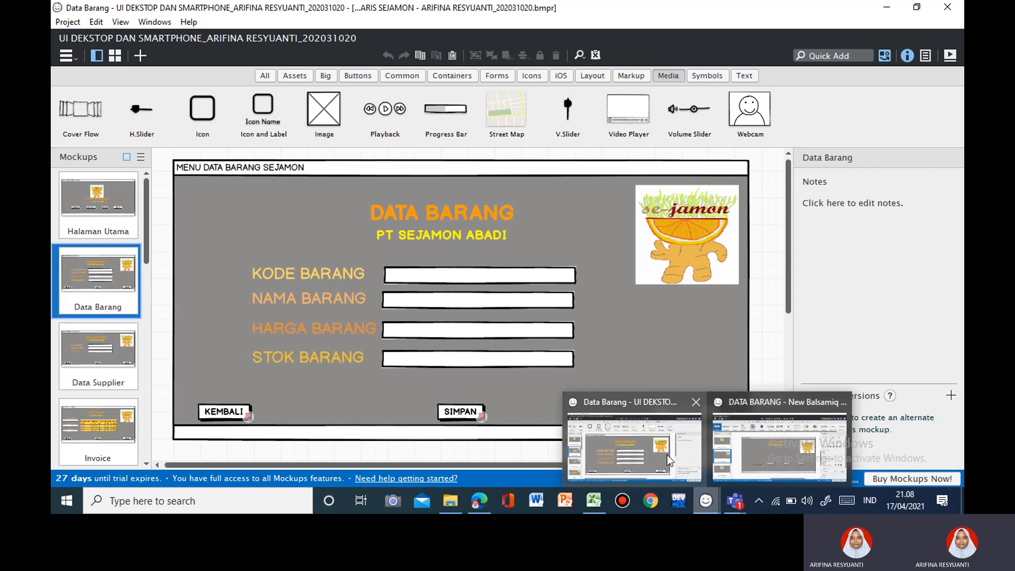
{"action": "left_click", "coordinate": [725, 451]}
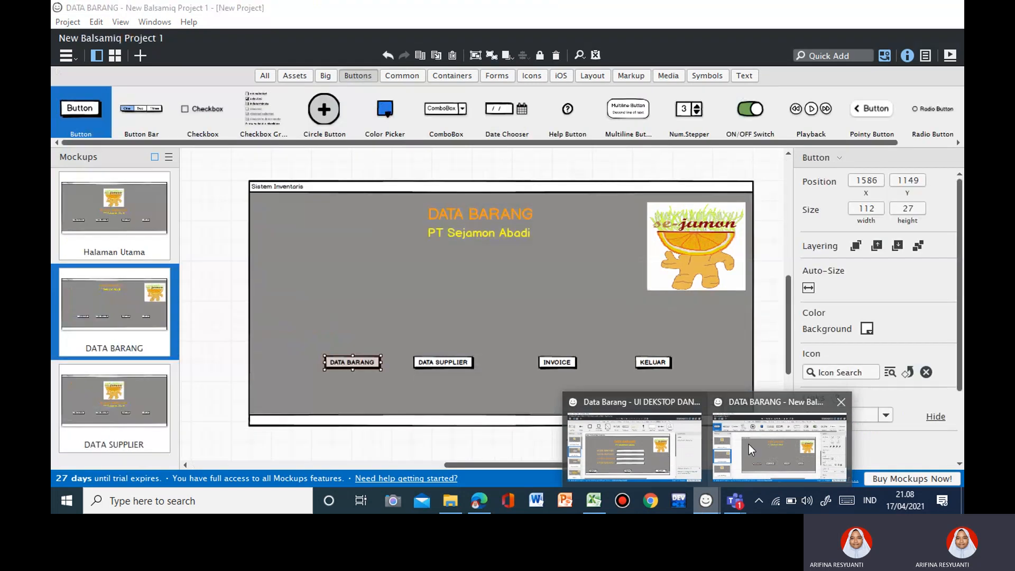
Delete the DATA SUPPLIER button and align the DATA BARANG, INVOICE and KELUAR buttons in a spread-out row near the mockup's lower edge.
{"action": "left_click_drag", "start_coordinate": [368, 371], "coordinate": [359, 377]}
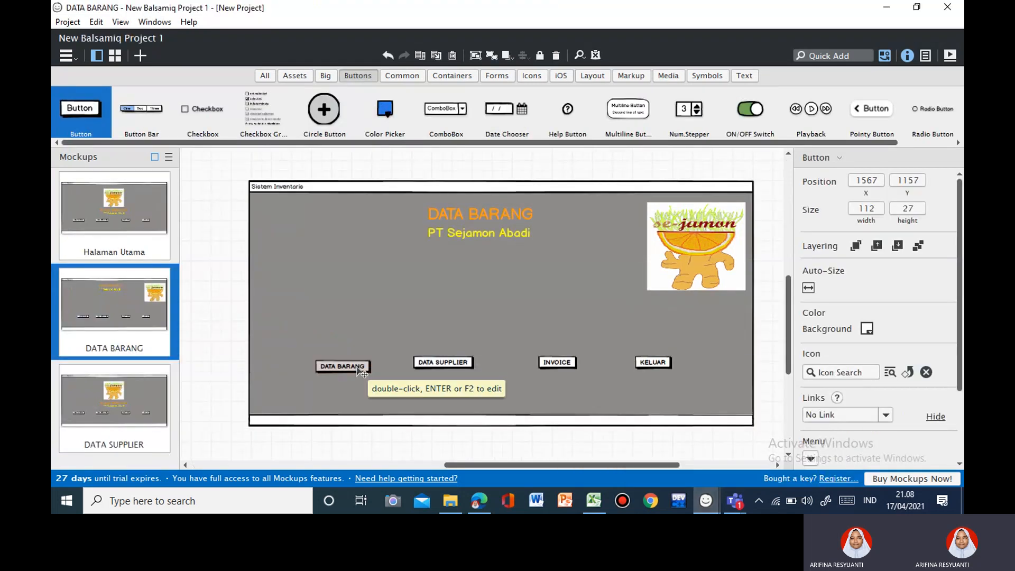
{"action": "left_click", "coordinate": [447, 364]}
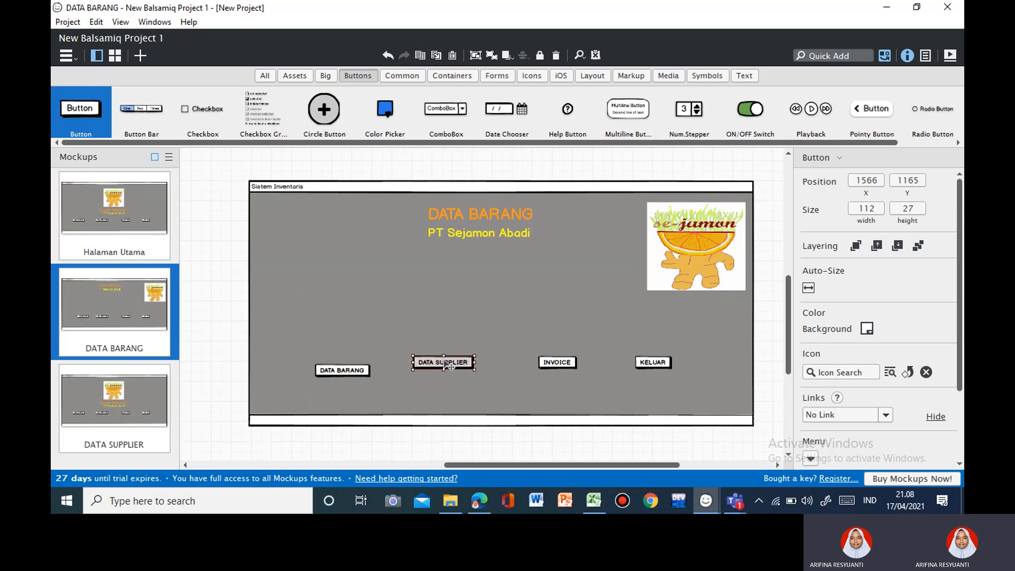
{"action": "key", "text": "Delete"}
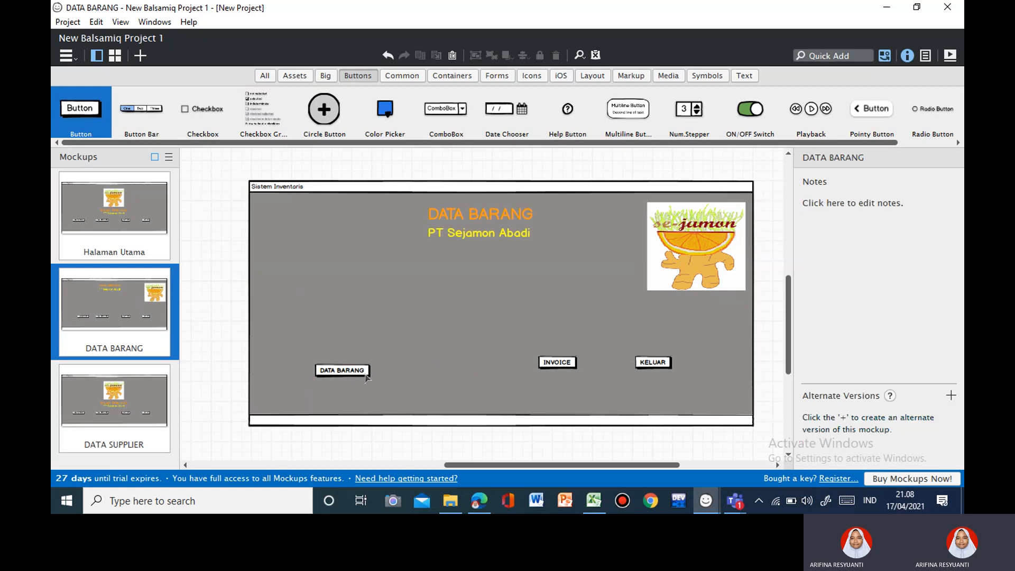
{"action": "left_click_drag", "start_coordinate": [366, 377], "coordinate": [320, 394]}
{"action": "left_click_drag", "start_coordinate": [575, 364], "coordinate": [493, 397]}
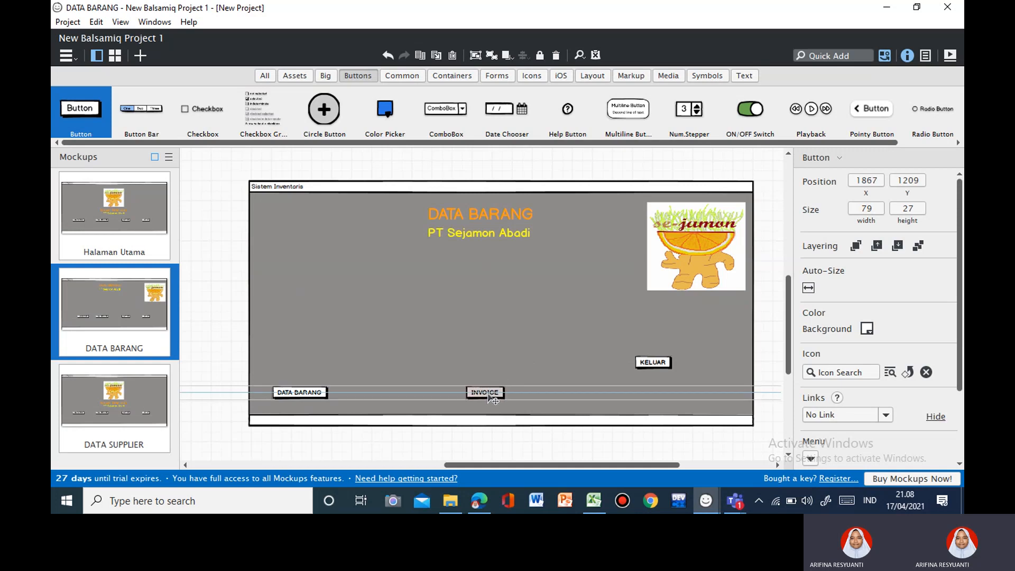
{"action": "left_click_drag", "start_coordinate": [670, 369], "coordinate": [687, 401]}
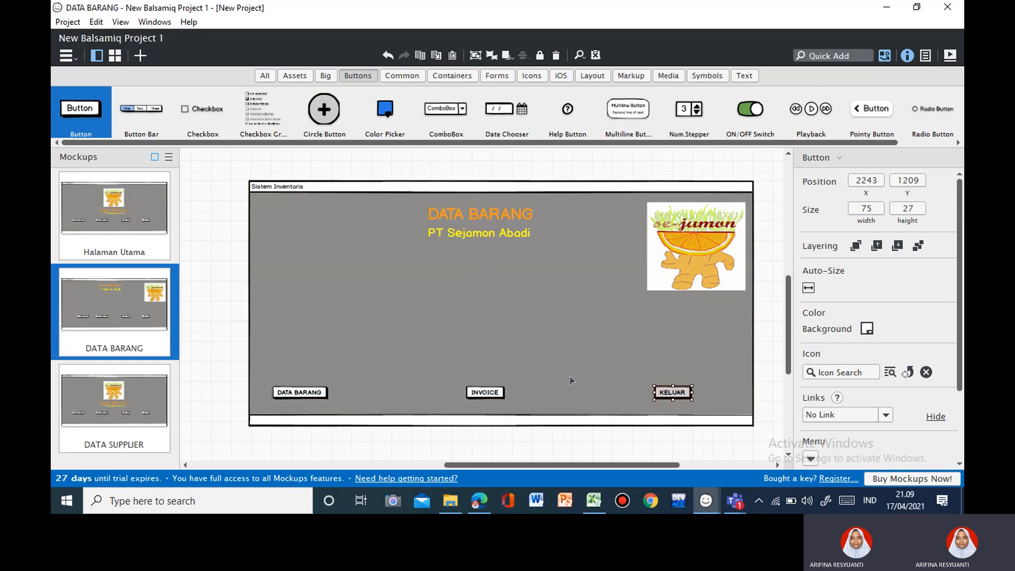
Add four Subtitle texts to the DATA BARANG mockup and stack them in a column on the left, below the heading.
{"action": "left_click", "coordinate": [507, 327]}
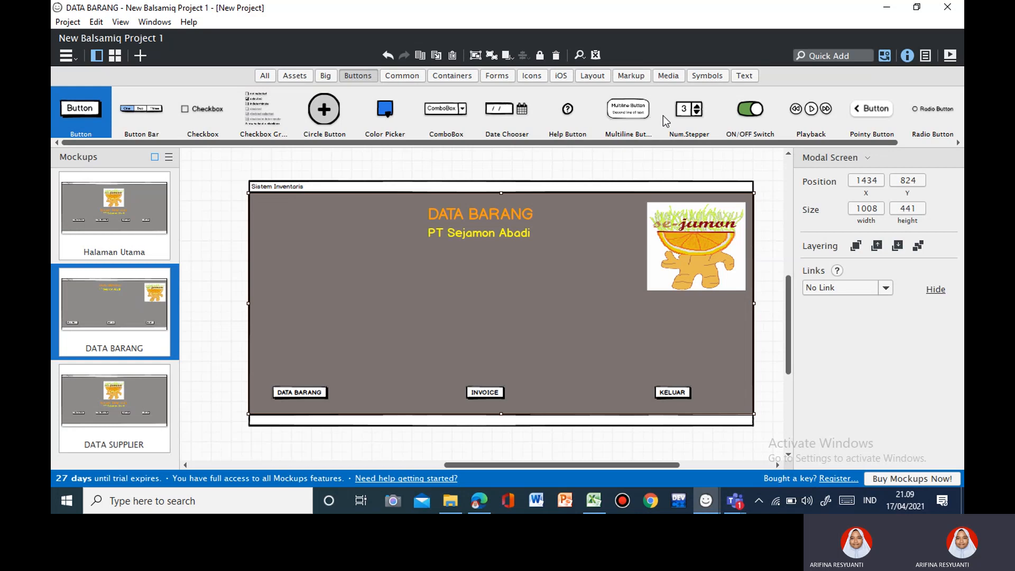
{"action": "left_click", "coordinate": [750, 80]}
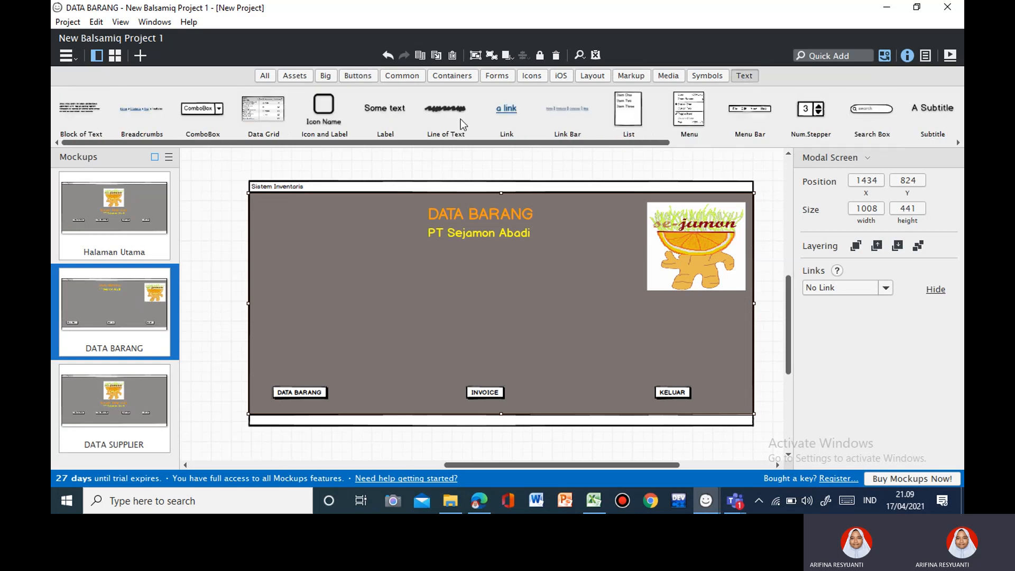
{"action": "double_click", "coordinate": [937, 109]}
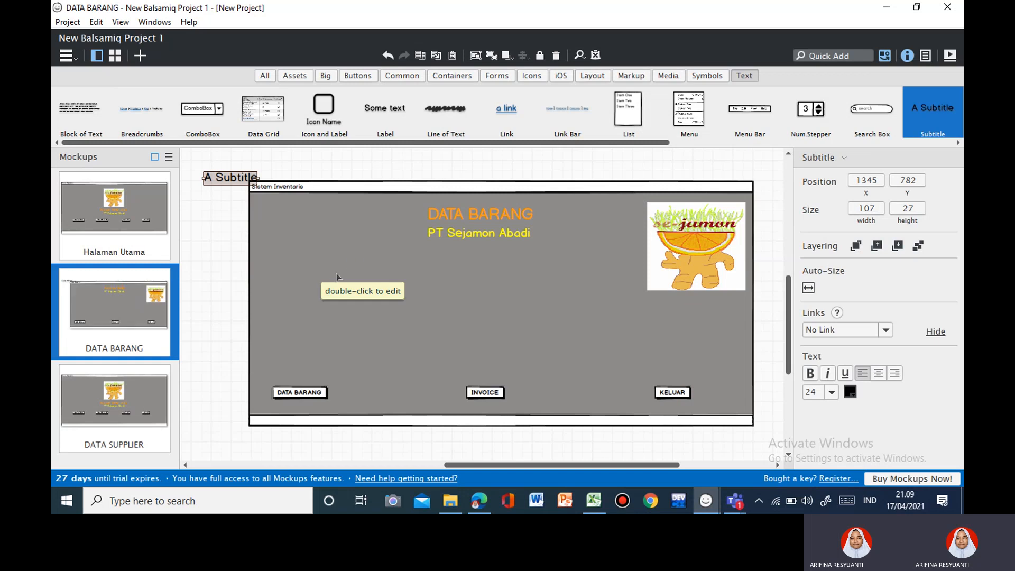
{"action": "double_click", "coordinate": [922, 114]}
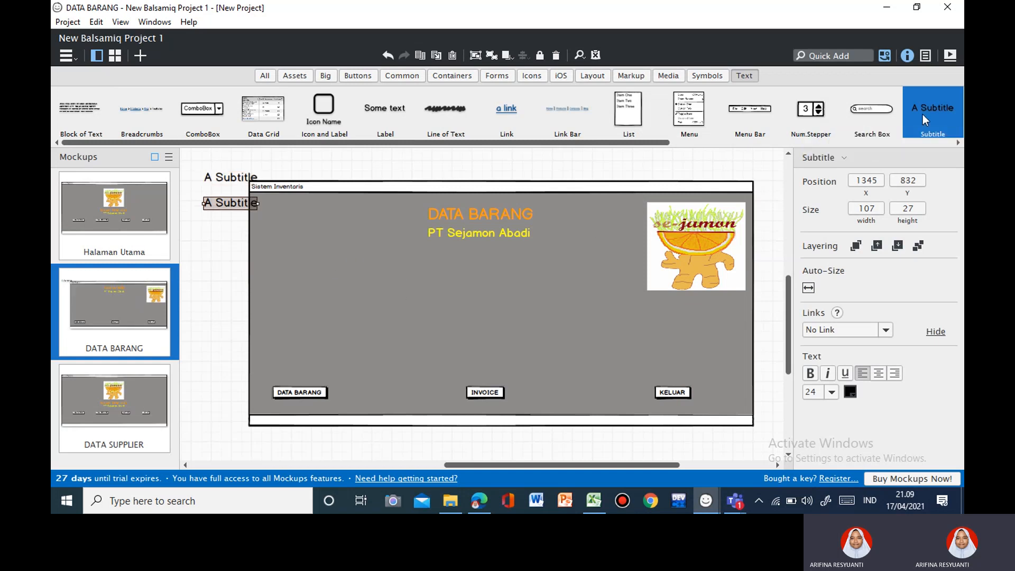
{"action": "left_click_drag", "start_coordinate": [224, 211], "coordinate": [303, 278]}
{"action": "left_click_drag", "start_coordinate": [242, 179], "coordinate": [319, 337]}
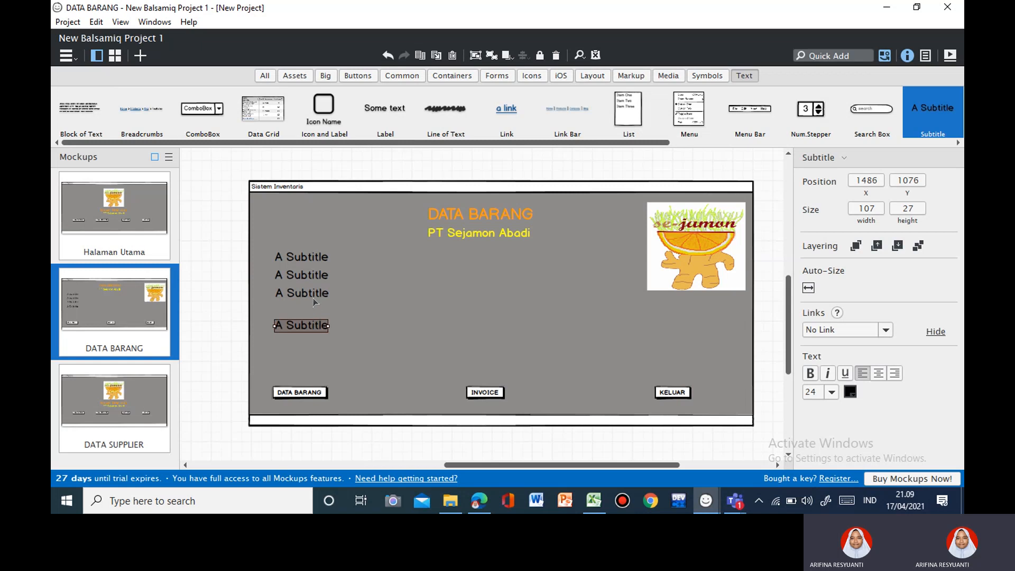
Spread the four subtitles out with even vertical spacing.
{"action": "left_click_drag", "start_coordinate": [314, 298], "coordinate": [310, 333]}
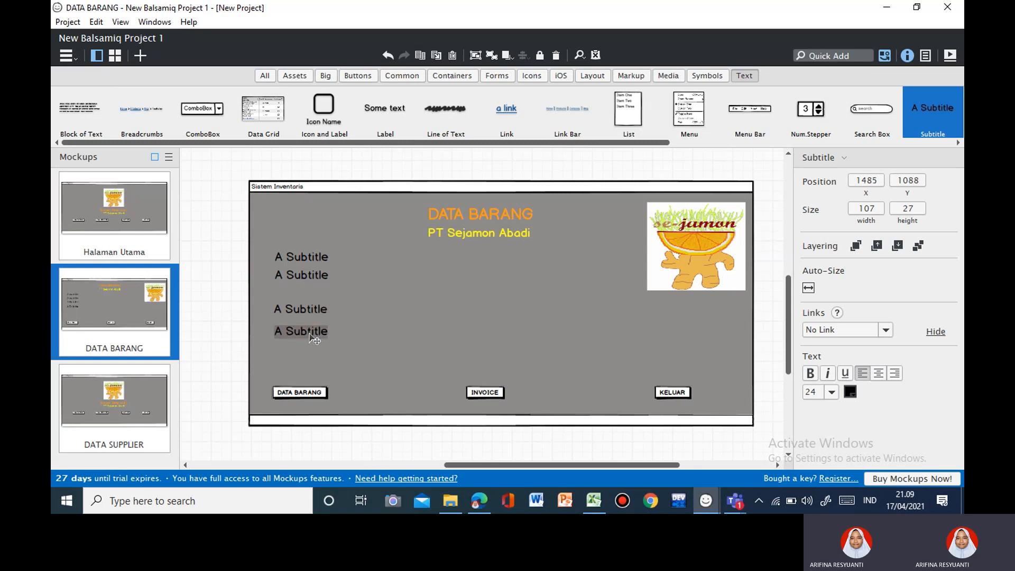
{"action": "mouse_move", "coordinate": [312, 279]}
{"action": "left_mouse_down"}
{"action": "mouse_move", "coordinate": [312, 290]}
{"action": "mouse_move", "coordinate": [313, 261]}
{"action": "mouse_move", "coordinate": [322, 274]}
{"action": "left_mouse_up"}
{"action": "left_click", "coordinate": [368, 274]}
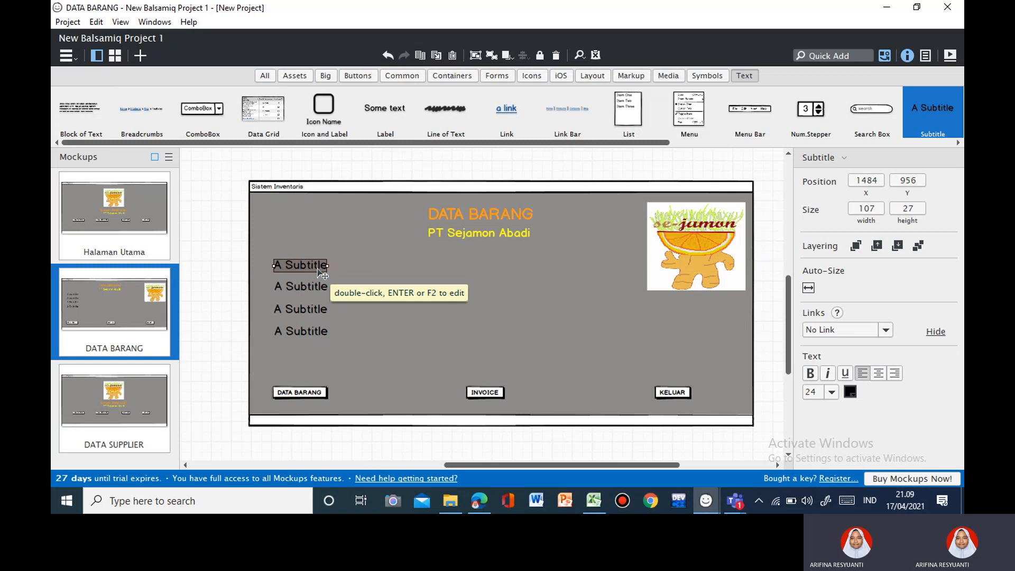
Change the first subtitle's text to KODE BARANG.
{"action": "double_click", "coordinate": [322, 273]}
{"action": "type", "text": "NAMA"}
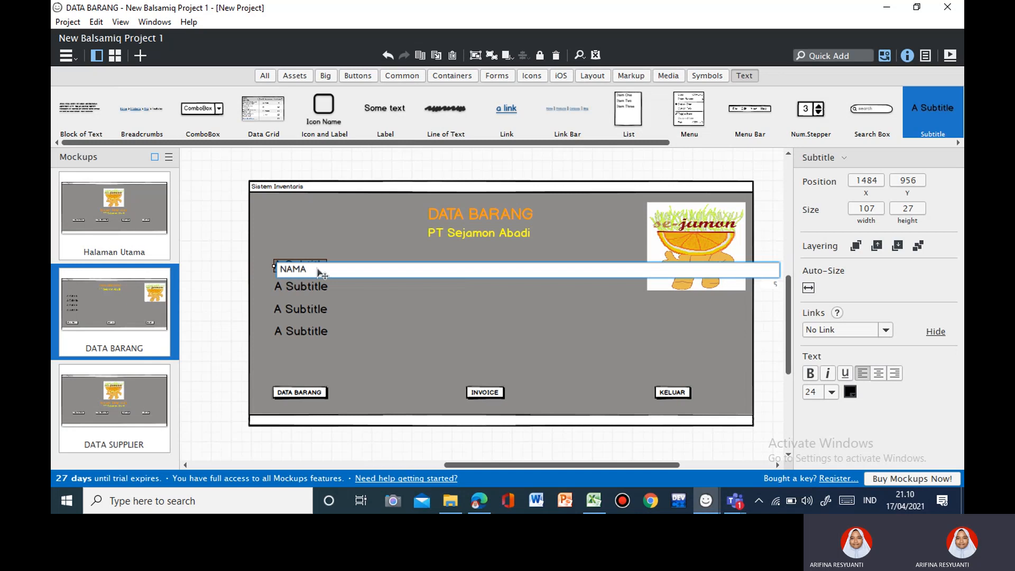
{"action": "type", "text": "BARA"}
{"action": "key", "text": "BackSpace"}
{"action": "key", "text": "BackSpace"}
{"action": "key", "text": "BackSpace"}
{"action": "key", "text": "BackSpace"}
{"action": "key", "text": "BackSpace"}
{"action": "key", "text": "BackSpace"}
{"action": "key", "text": "BackSpace"}
{"action": "key", "text": "BackSpace"}
{"action": "key", "text": "BackSpace"}
{"action": "type", "text": "KODE BARANG"}
{"action": "key", "text": "Return"}
Change the second subtitle's text to NAMA BARANG.
{"action": "left_click", "coordinate": [322, 290]}
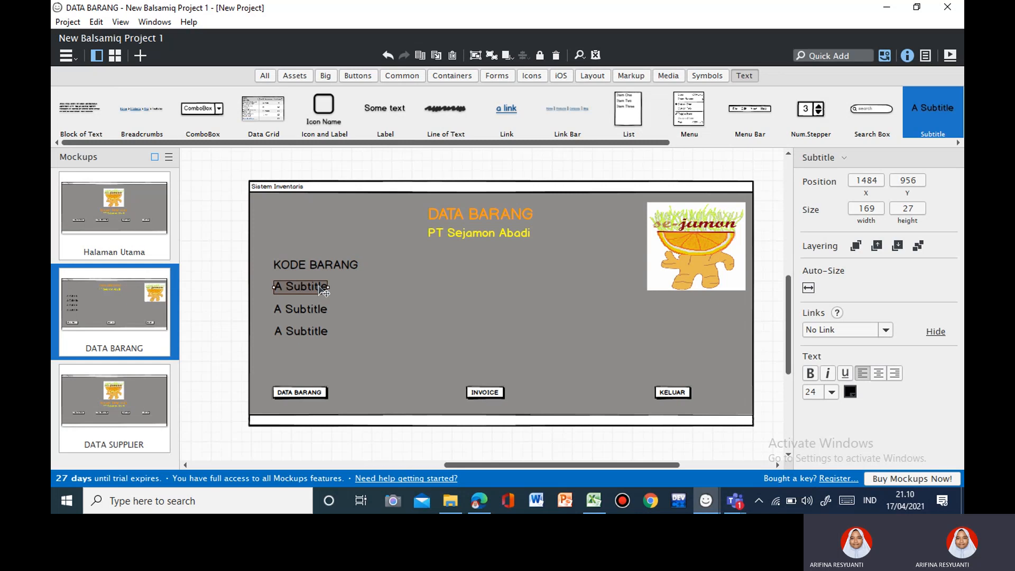
{"action": "double_click", "coordinate": [322, 290]}
{"action": "type", "text": "NAMA B"}
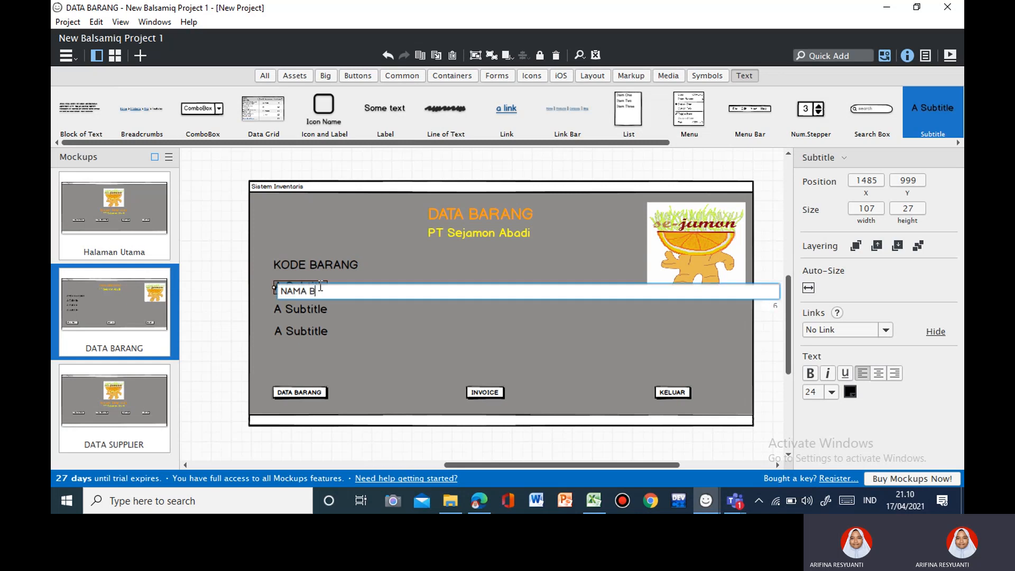
{"action": "type", "text": "ARANG"}
{"action": "left_click", "coordinate": [322, 309]}
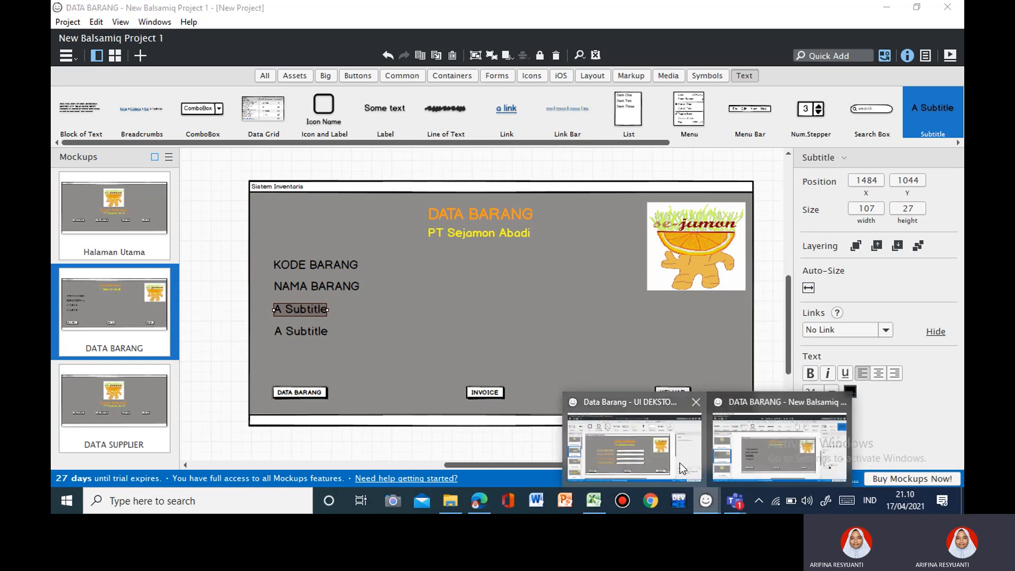
Check the field names in the reference project's Data Barang mockup and change the third subtitle's text to HARGA BARANG.
{"action": "left_click", "coordinate": [635, 440]}
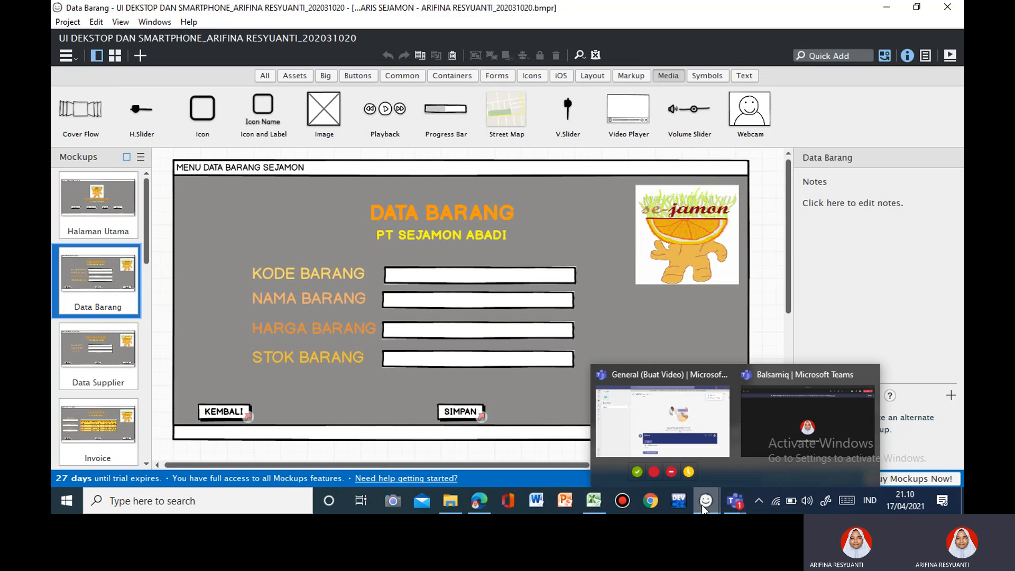
{"action": "mouse_move", "coordinate": [706, 501]}
{"action": "left_click", "coordinate": [805, 442]}
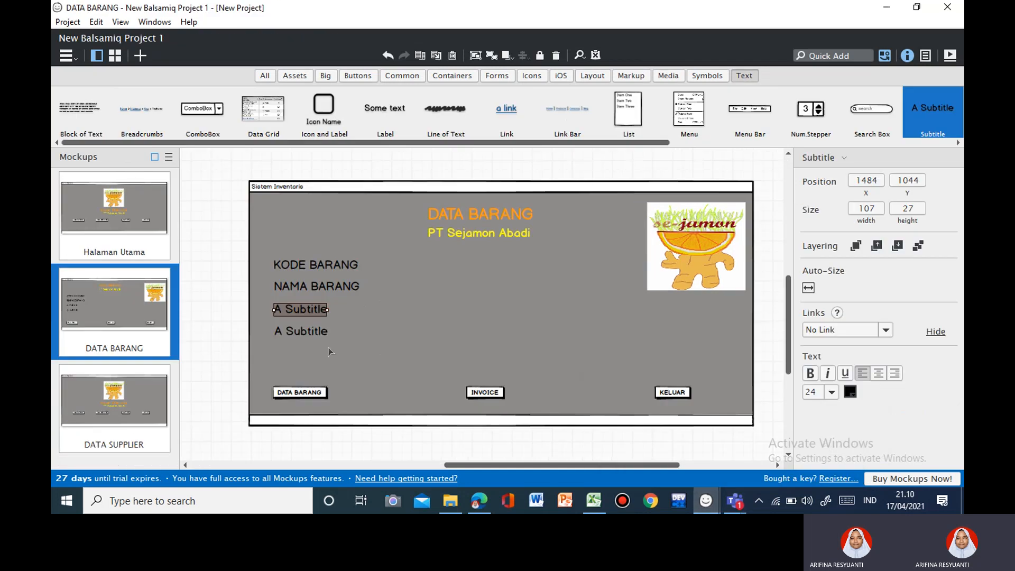
{"action": "double_click", "coordinate": [320, 314]}
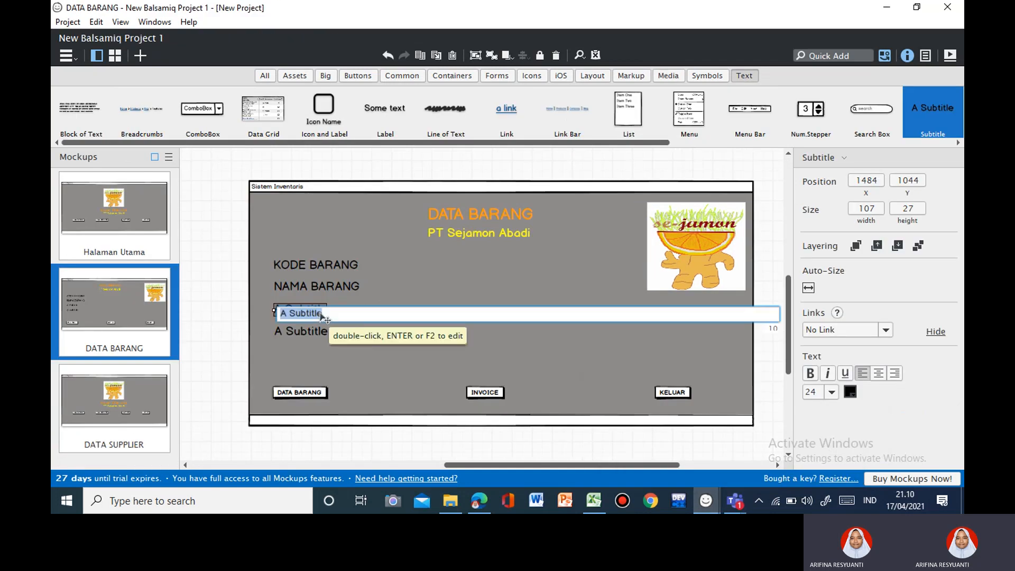
{"action": "type", "text": "HARGA BARANG"}
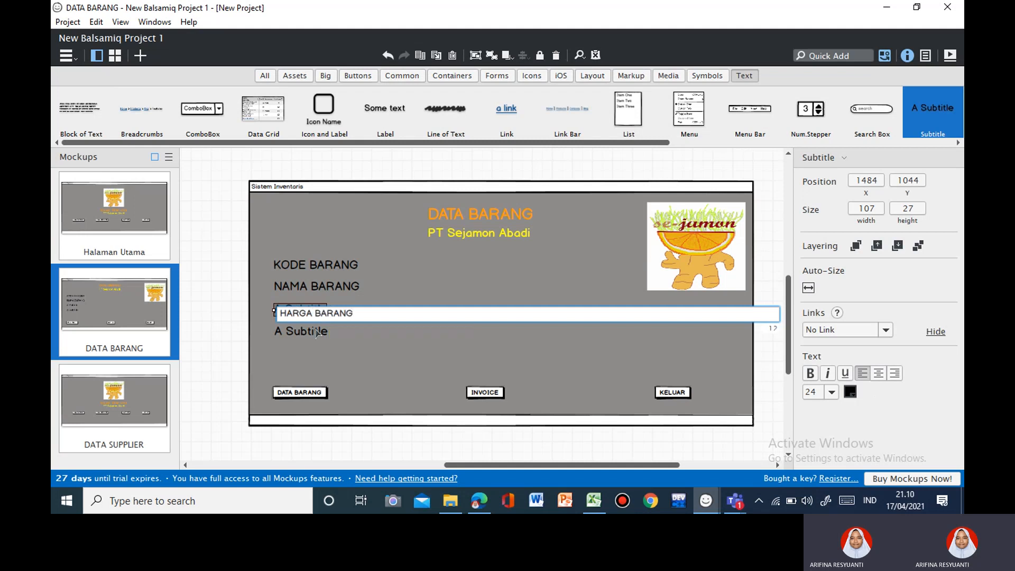
Change the fourth subtitle's text to STOK.
{"action": "left_click", "coordinate": [316, 330]}
{"action": "double_click", "coordinate": [315, 335]}
{"action": "type", "text": "S"}
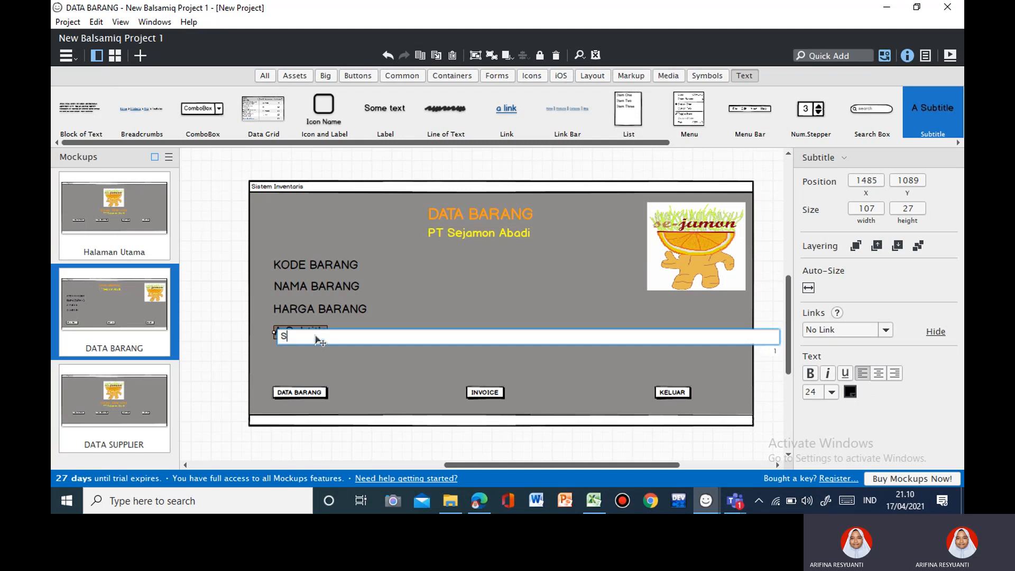
{"action": "type", "text": "TOK"}
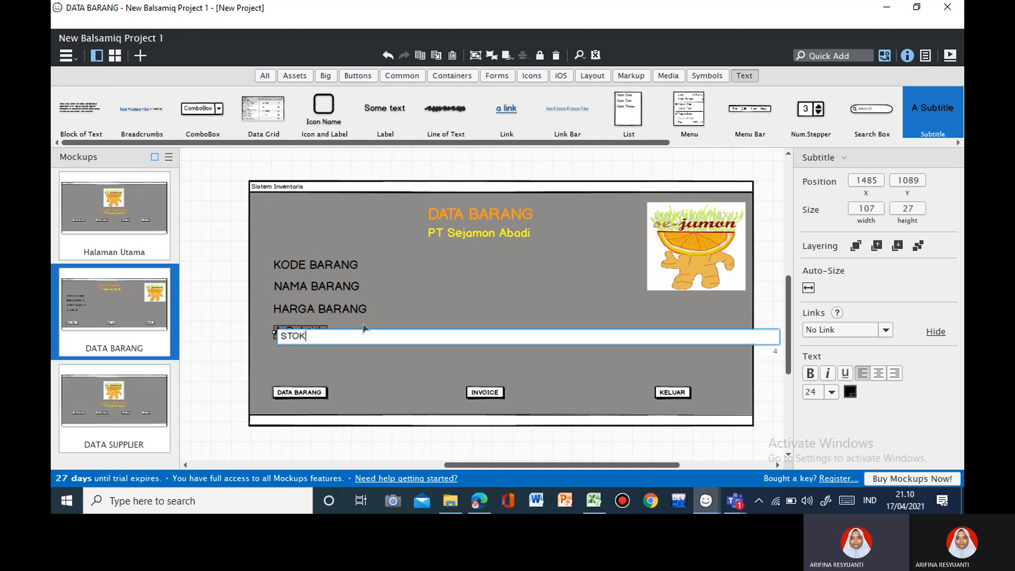
{"action": "key", "text": "Return"}
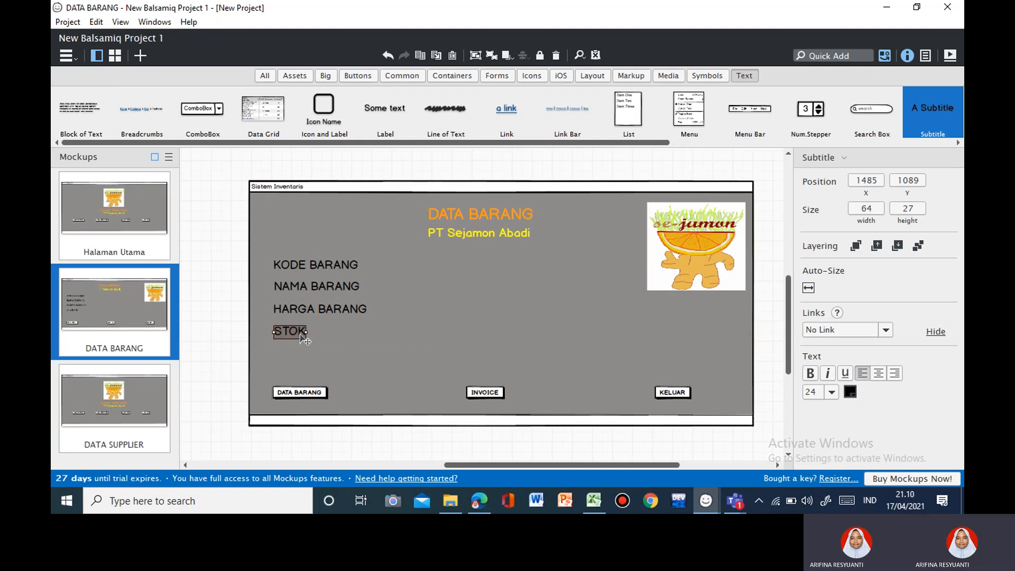
Move the STOK, HARGA BARANG and NAMA BARANG labels down to widen the spacing between the four labels.
{"action": "left_click_drag", "start_coordinate": [300, 334], "coordinate": [301, 347]}
{"action": "left_click_drag", "start_coordinate": [308, 312], "coordinate": [349, 293]}
{"action": "left_click", "coordinate": [386, 288]}
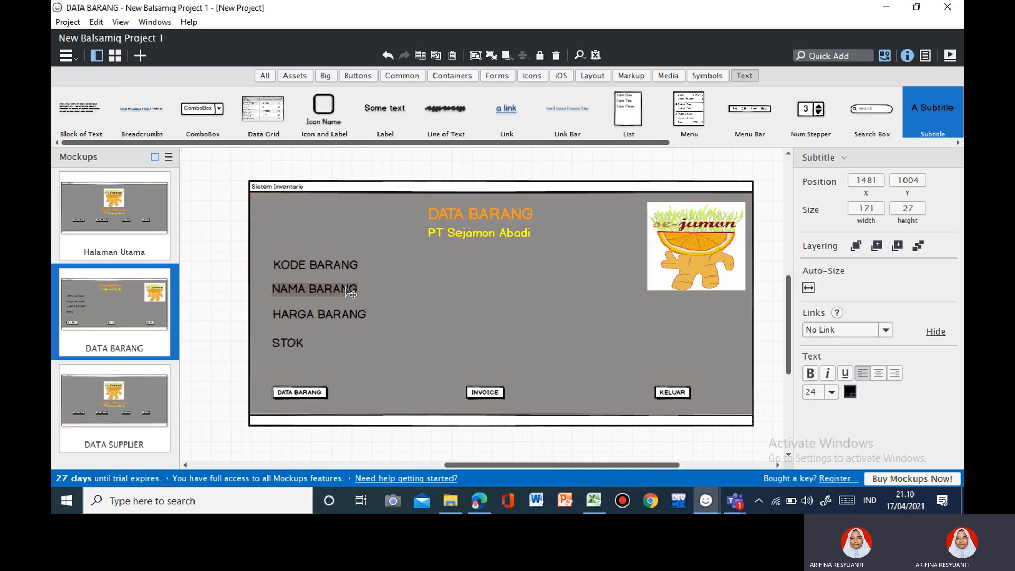
Add a text input beside the KODE BARANG label, widen it to about 439 px and align it with the label.
{"action": "left_click", "coordinate": [402, 288]}
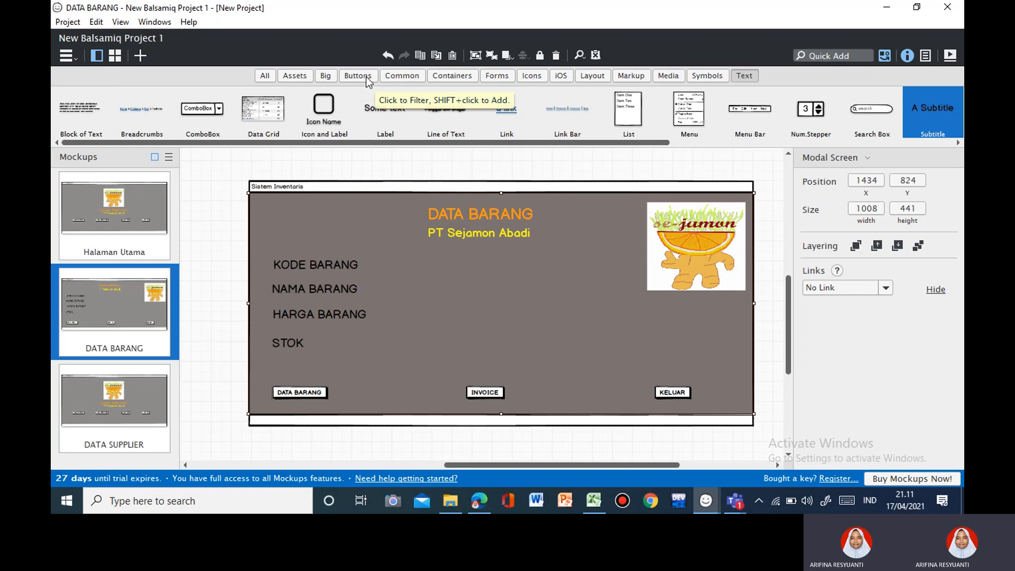
{"action": "left_click_drag", "start_coordinate": [521, 142], "coordinate": [835, 150]}
{"action": "left_click_drag", "start_coordinate": [754, 112], "coordinate": [395, 252]}
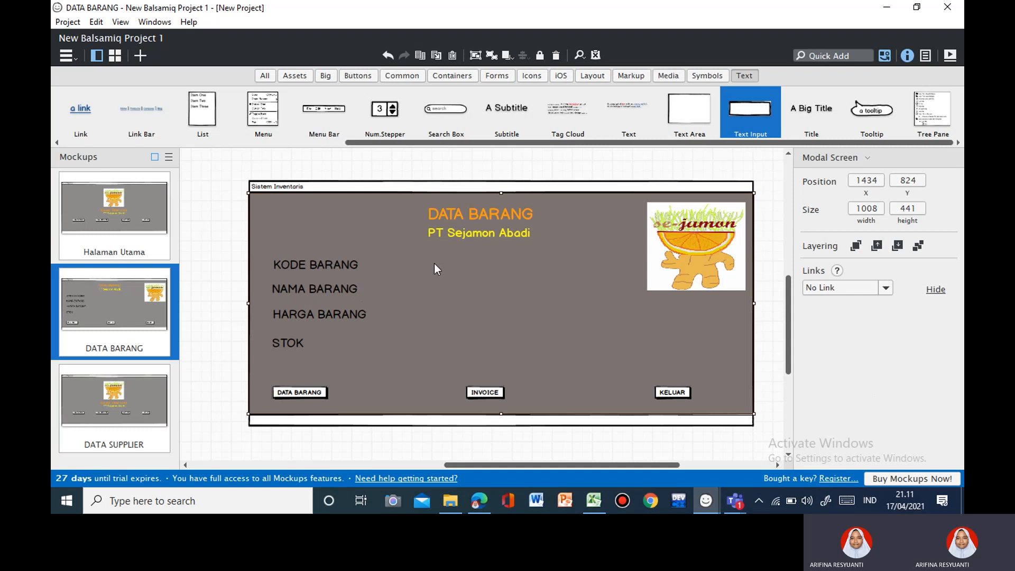
{"action": "double_click", "coordinate": [432, 263]}
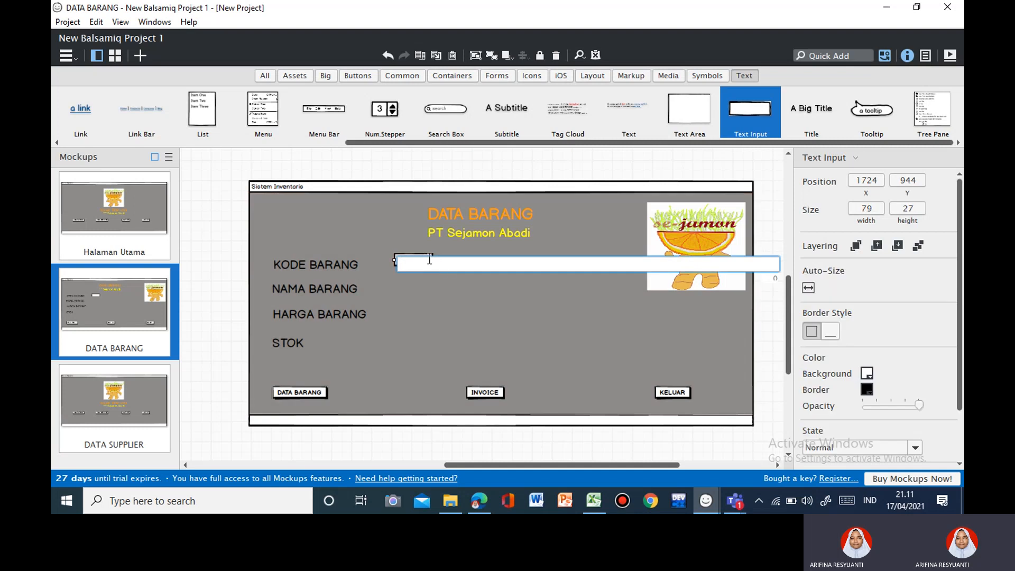
{"action": "left_click", "coordinate": [421, 256]}
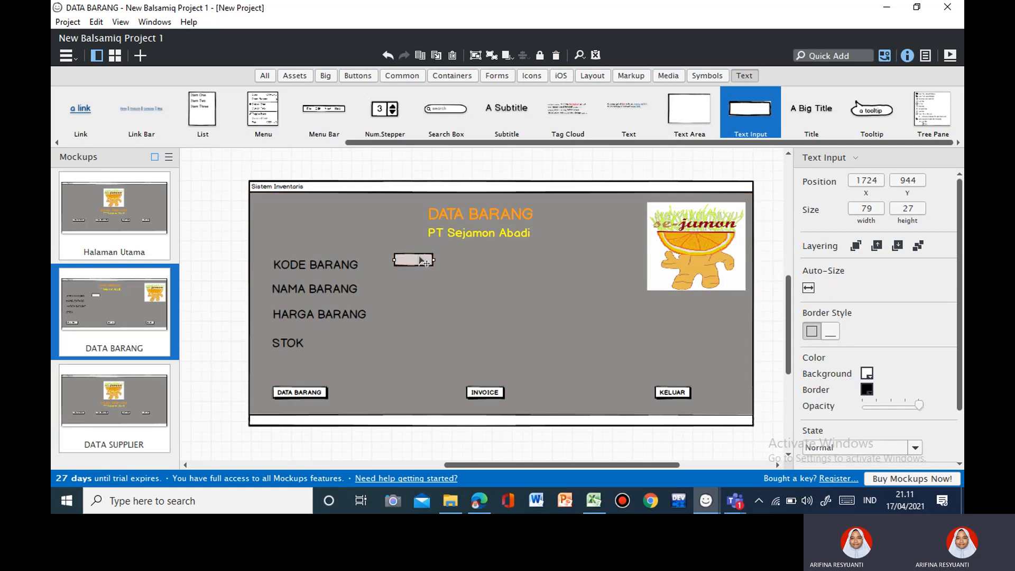
{"action": "left_click_drag", "start_coordinate": [435, 259], "coordinate": [613, 260]}
{"action": "left_click_drag", "start_coordinate": [508, 268], "coordinate": [502, 268]}
Duplicate the KODE BARANG text input three times and place the copies beside the NAMA BARANG, HARGA BARANG and STOK labels.
{"action": "key", "text": "ctrl+d"}
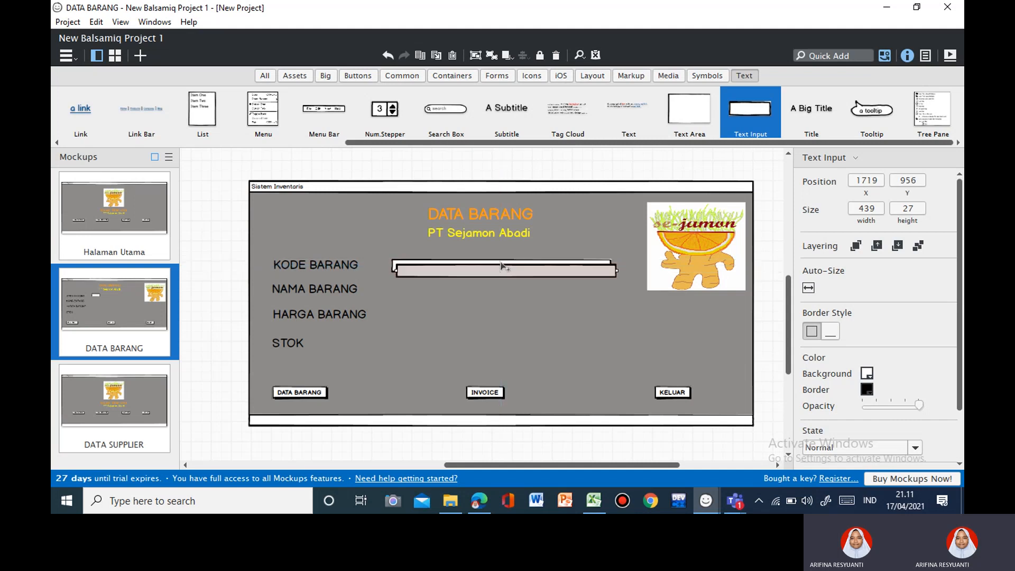
{"action": "key", "text": "ctrl+d"}
{"action": "key", "text": "ctrl+d"}
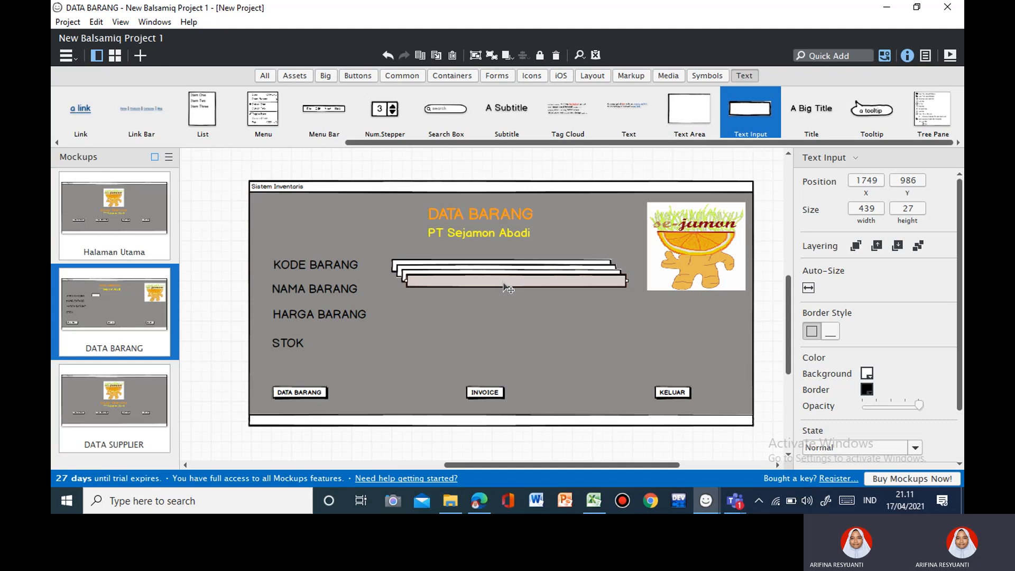
{"action": "left_click_drag", "start_coordinate": [503, 284], "coordinate": [494, 346]}
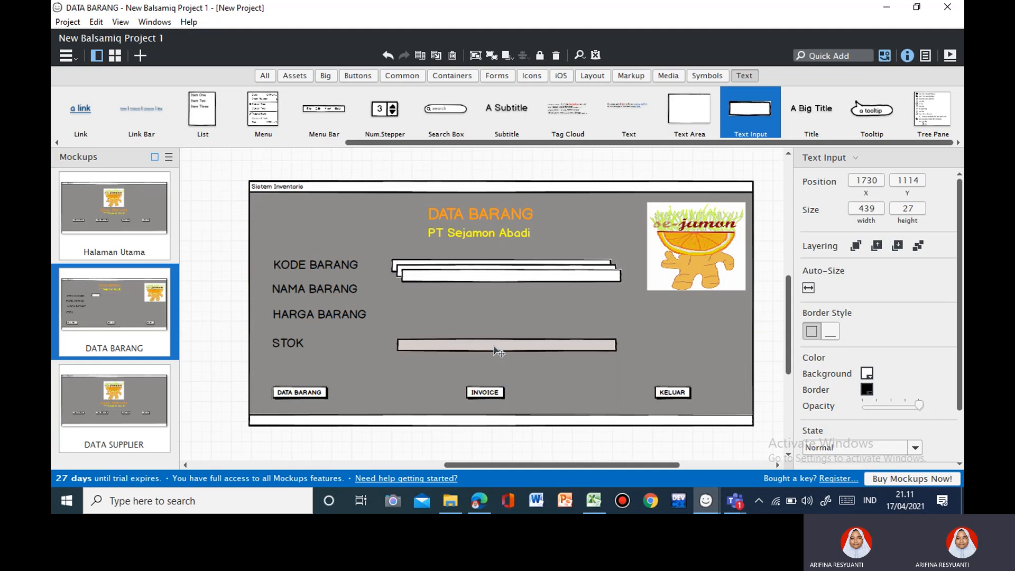
{"action": "left_click_drag", "start_coordinate": [494, 279], "coordinate": [491, 323]}
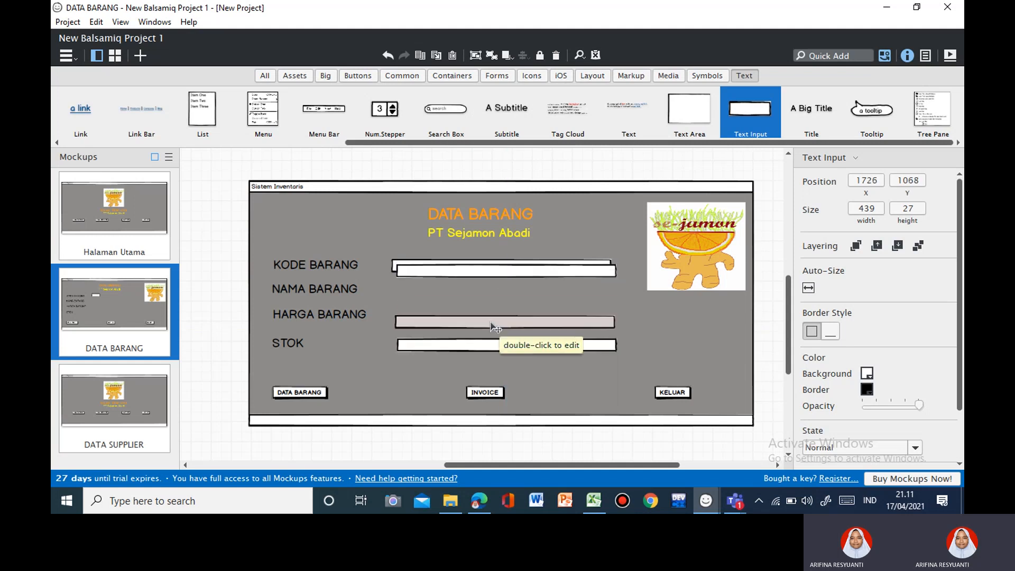
{"action": "left_click_drag", "start_coordinate": [485, 274], "coordinate": [472, 321]}
Nudge the STOK text input left to align it with the HARGA BARANG input at X 1723.
{"action": "left_click", "coordinate": [471, 345]}
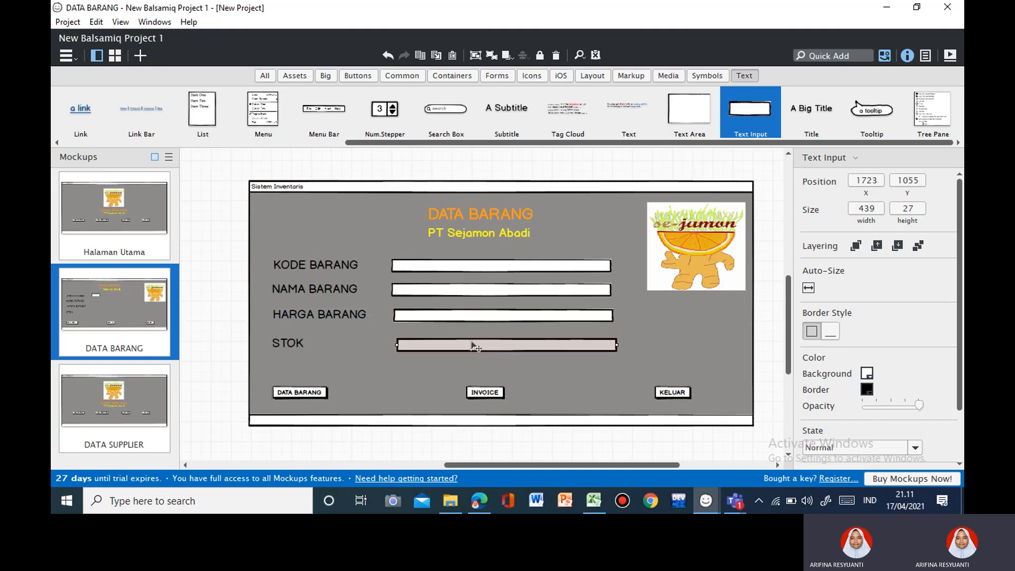
{"action": "key", "text": "Left"}
{"action": "key", "text": "Left"}
{"action": "key", "text": "Left"}
{"action": "key", "text": "Left"}
{"action": "key", "text": "Left"}
{"action": "key", "text": "Left"}
{"action": "key", "text": "Left"}
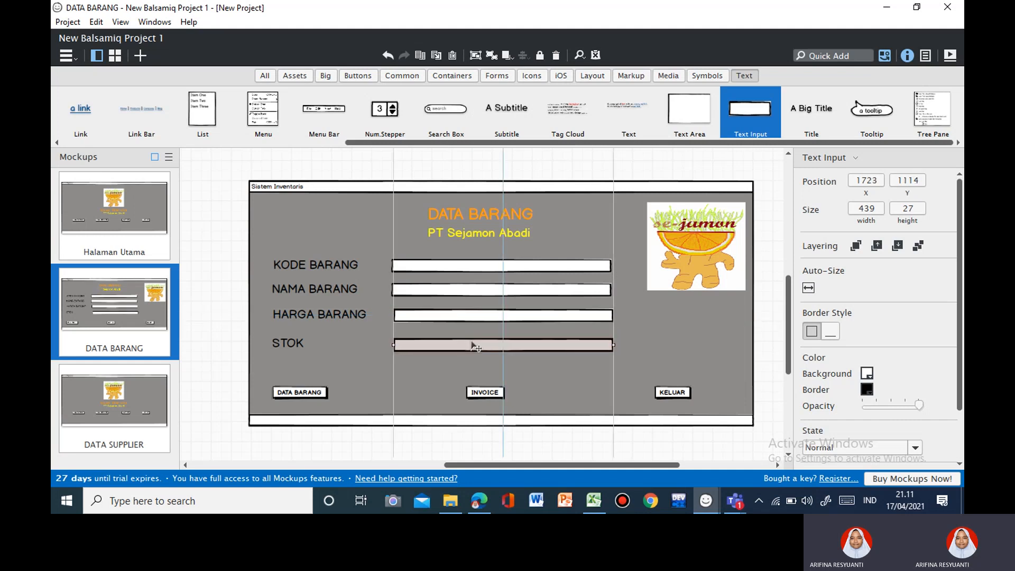
{"action": "left_click", "coordinate": [648, 325]}
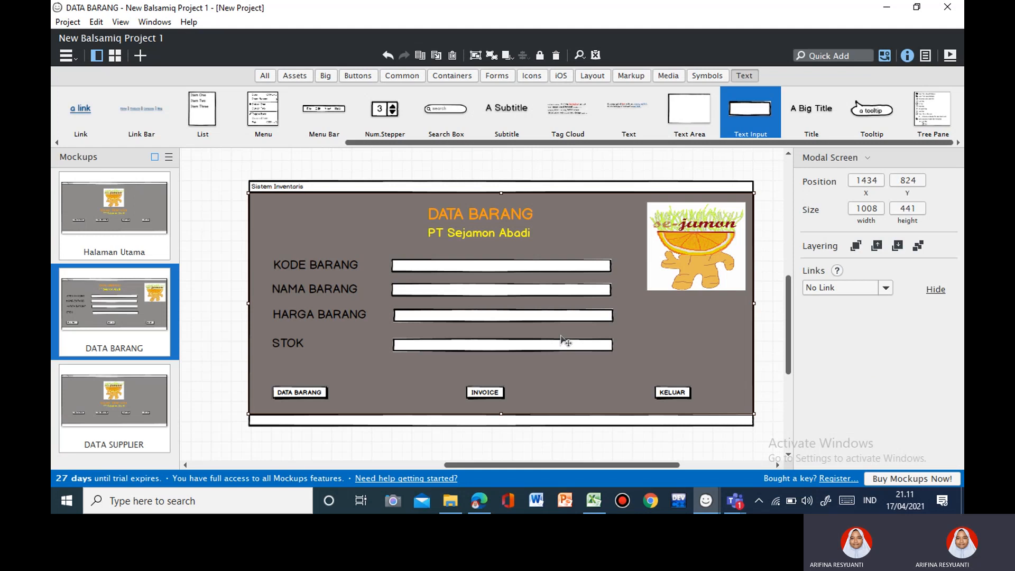
Set the KODE BARANG label's text colour to orange3 (f6b26b) and the NAMA BARANG label's to the next darker orange.
{"action": "left_click", "coordinate": [325, 266]}
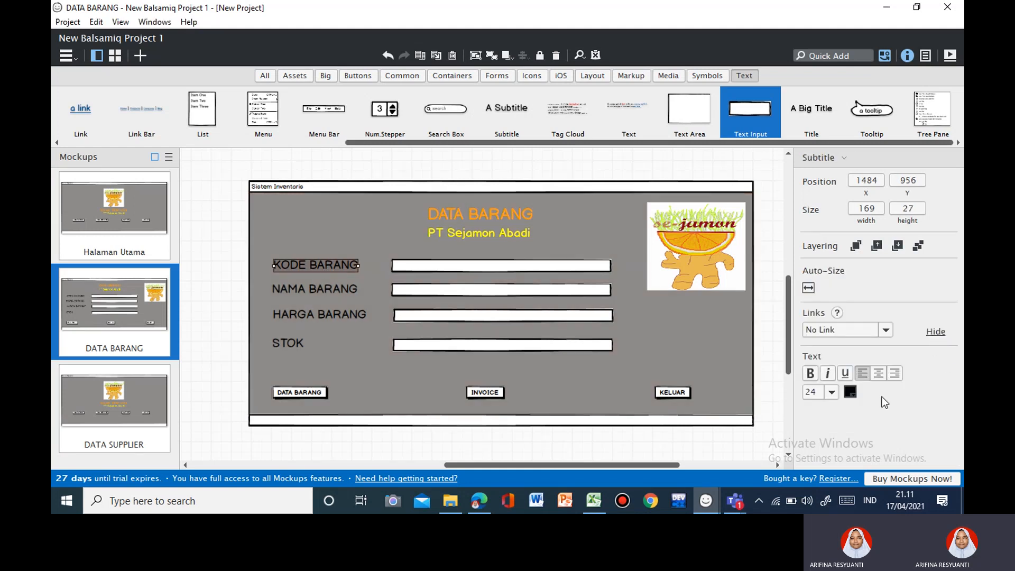
{"action": "left_click", "coordinate": [850, 392]}
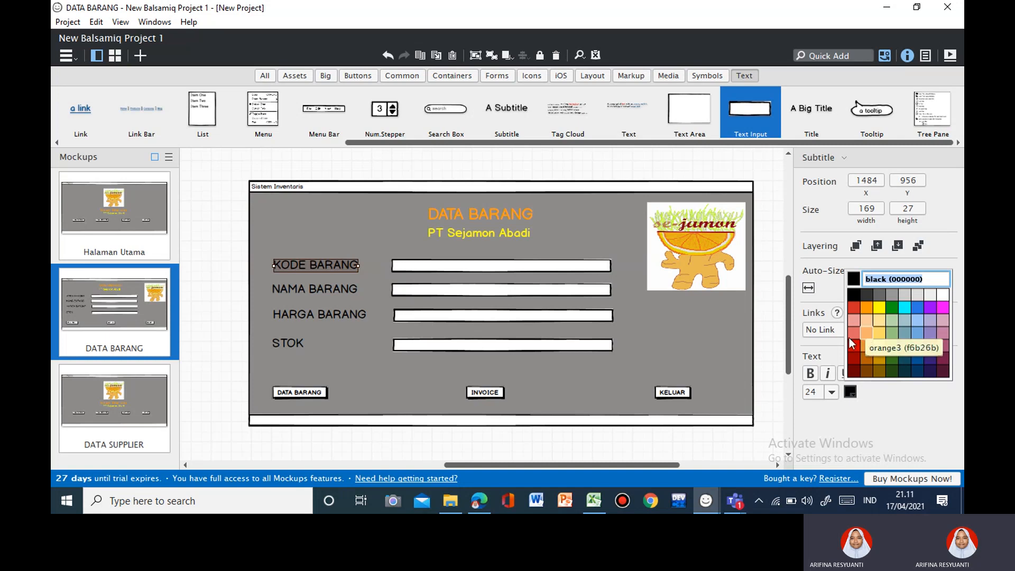
{"action": "left_click", "coordinate": [865, 334]}
{"action": "left_click", "coordinate": [350, 291]}
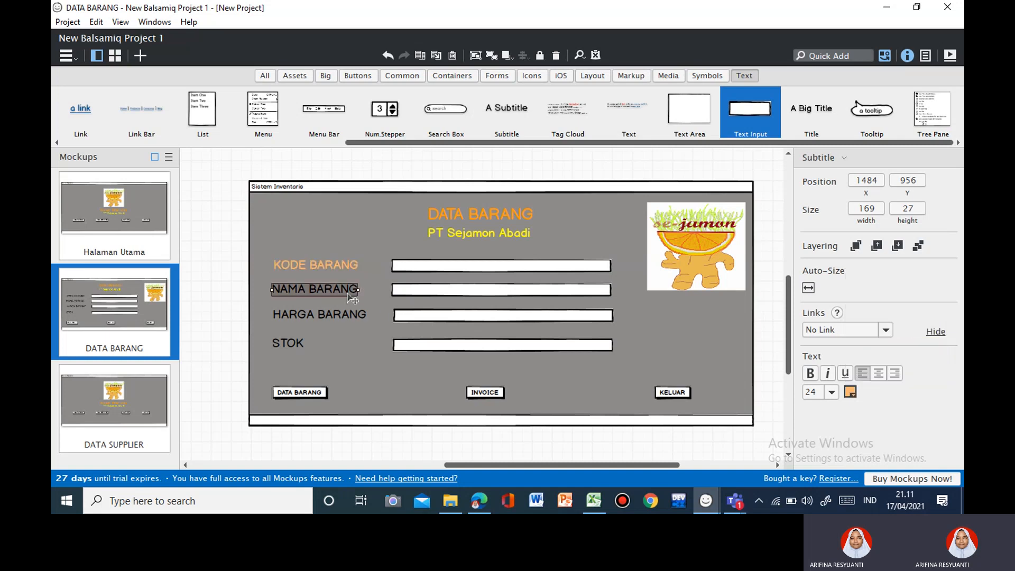
{"action": "left_click", "coordinate": [849, 392]}
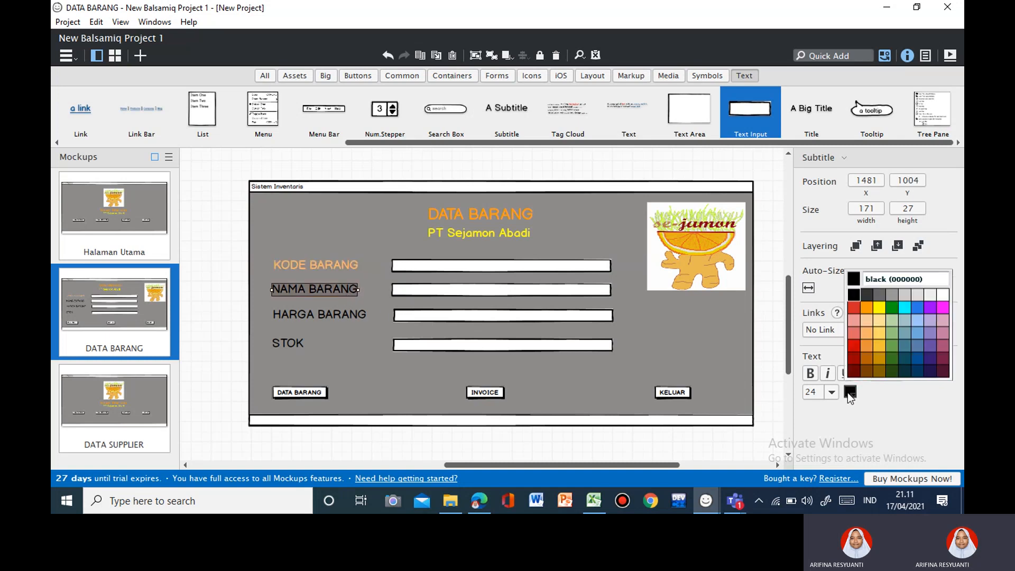
{"action": "left_click", "coordinate": [868, 345]}
Set the HARGA BARANG label's text colour to yellow4 (f1c232).
{"action": "left_click", "coordinate": [339, 317]}
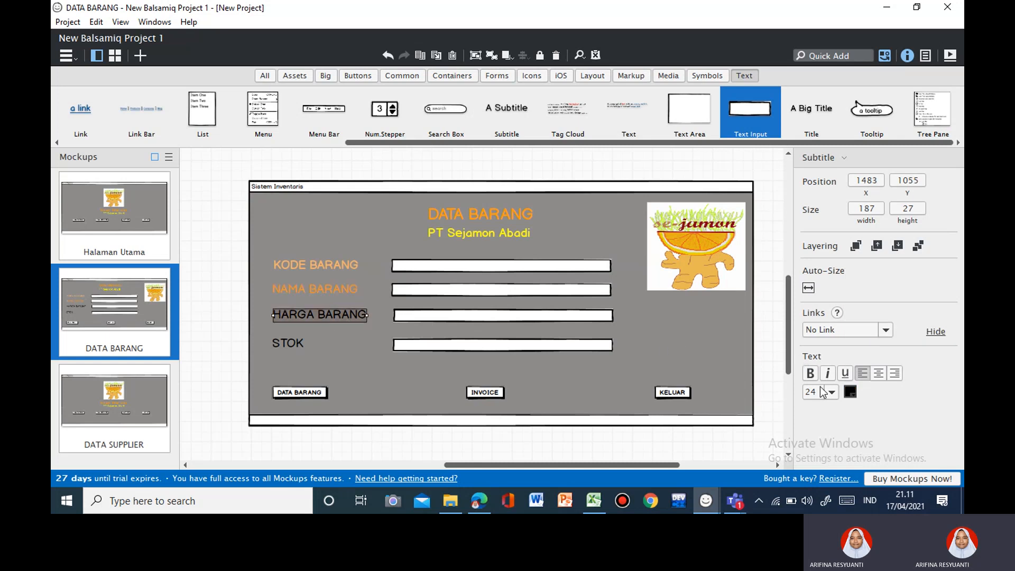
{"action": "left_click", "coordinate": [850, 392]}
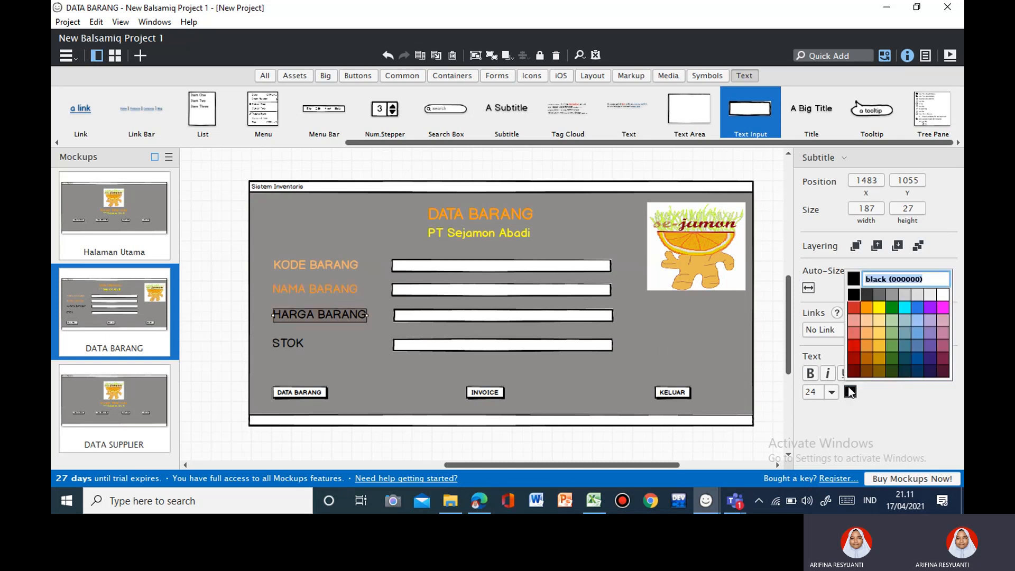
{"action": "left_click", "coordinate": [867, 345]}
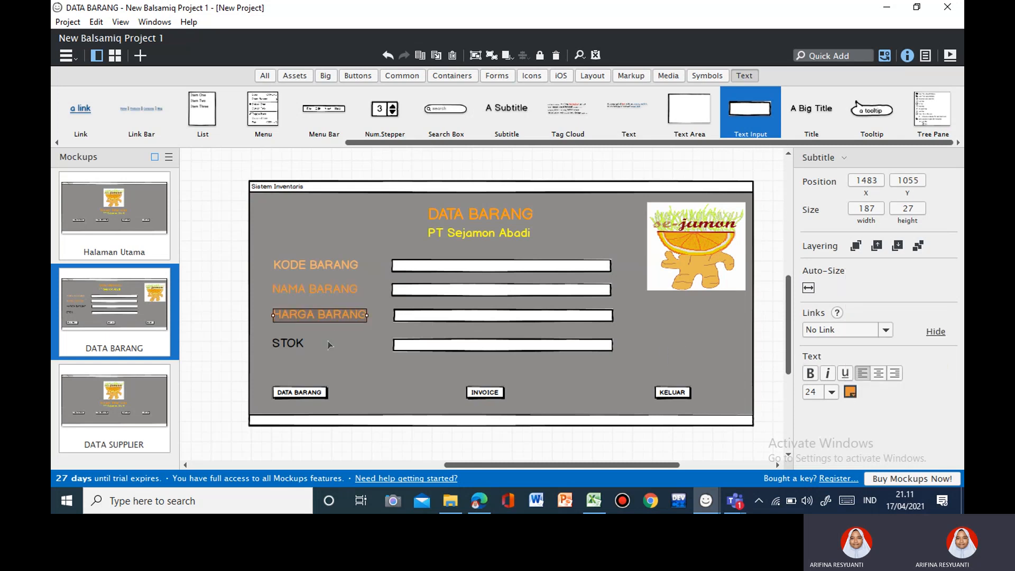
{"action": "left_click", "coordinate": [854, 392]}
{"action": "left_click", "coordinate": [865, 362]}
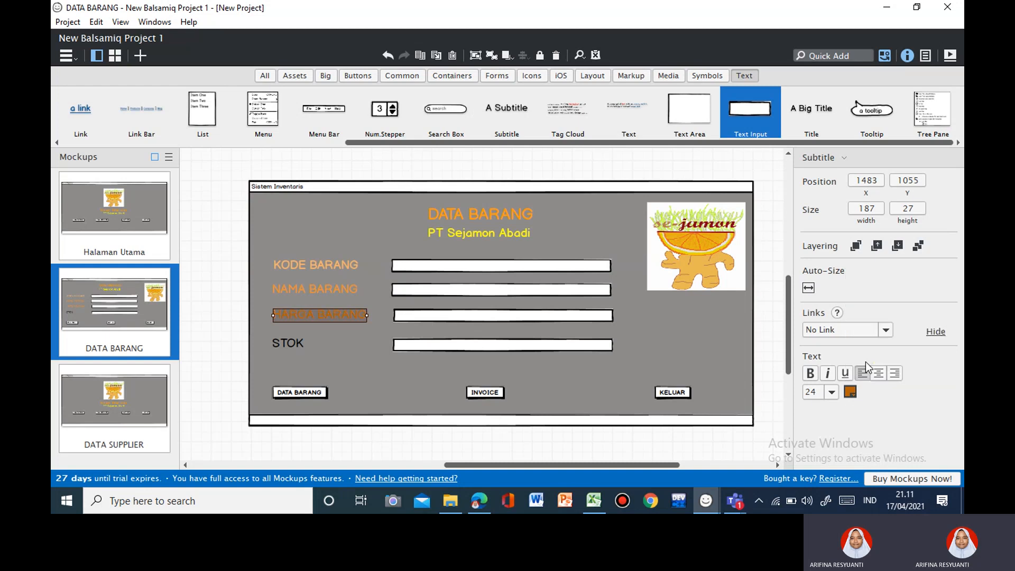
{"action": "left_click", "coordinate": [851, 391]}
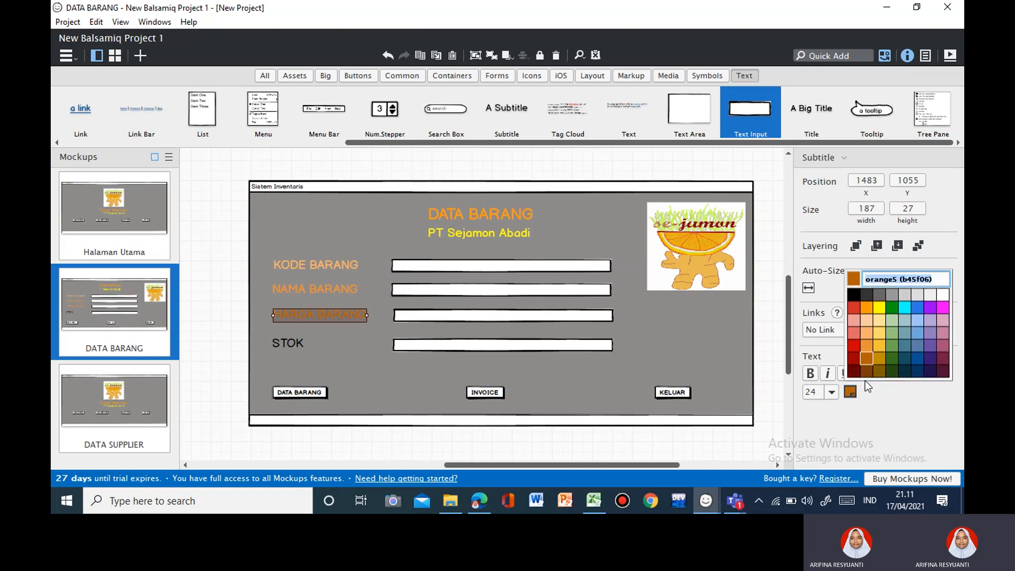
{"action": "left_click", "coordinate": [883, 347]}
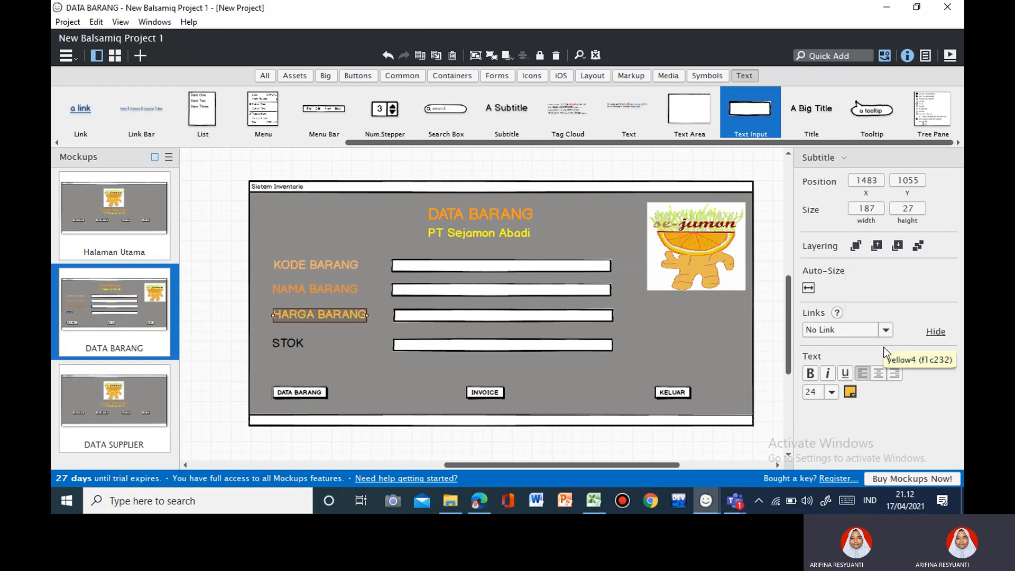
Set the STOK label's text colour to yellow3 (ffd966).
{"action": "left_click", "coordinate": [290, 344]}
{"action": "left_click", "coordinate": [851, 392]}
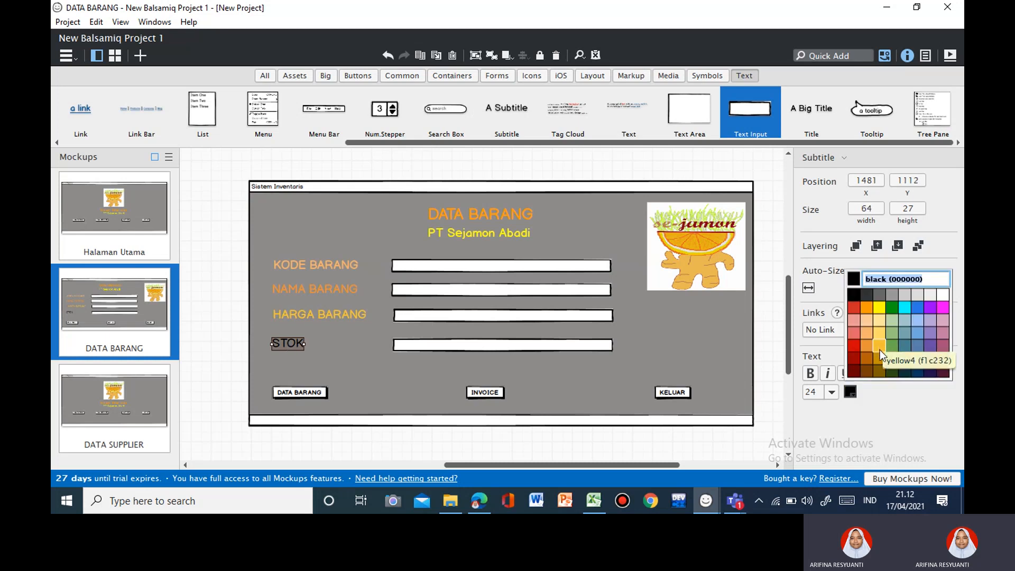
{"action": "left_click", "coordinate": [882, 348]}
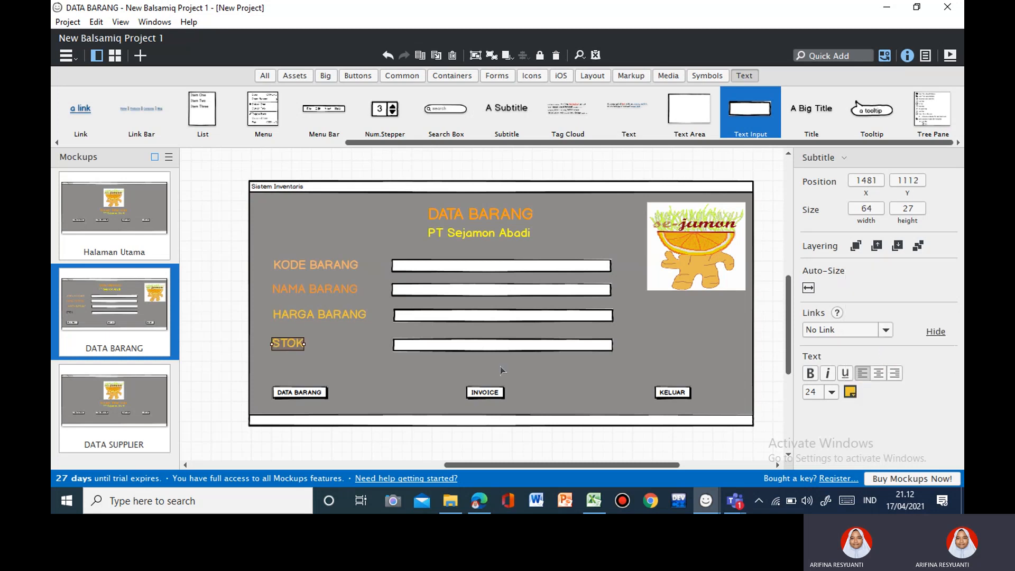
{"action": "left_click", "coordinate": [852, 392]}
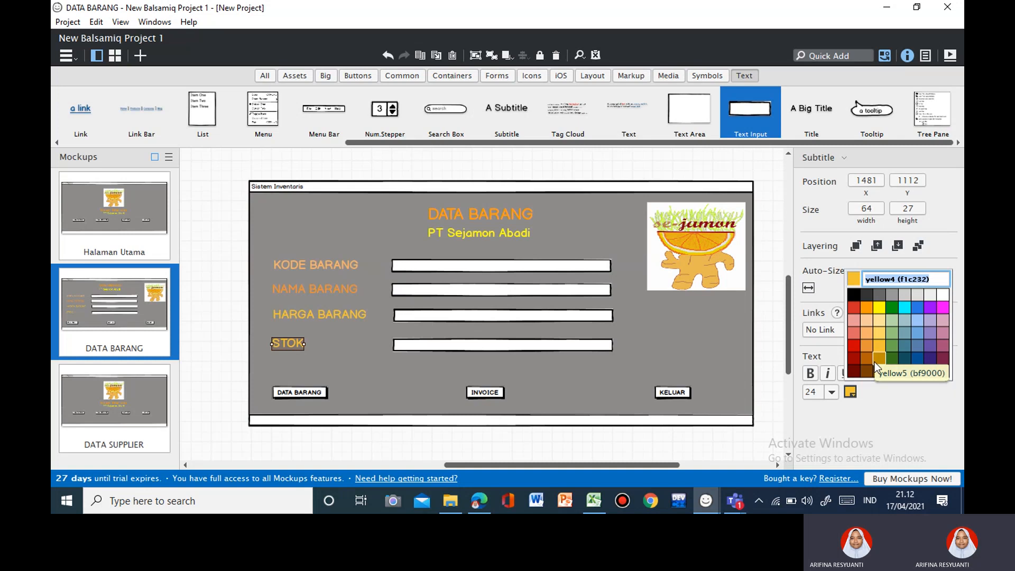
{"action": "left_click", "coordinate": [875, 362]}
{"action": "left_click", "coordinate": [851, 391]}
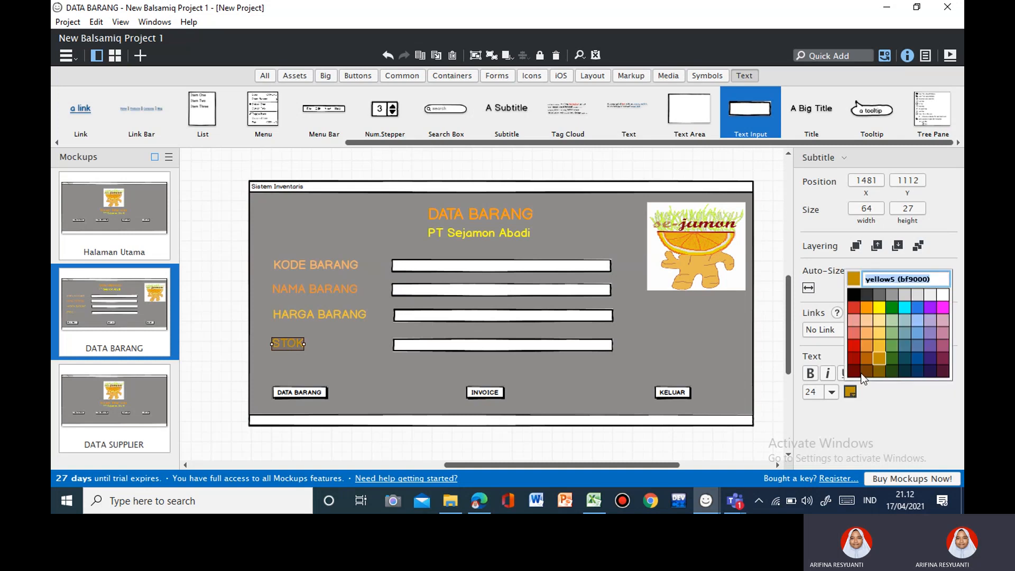
{"action": "left_click", "coordinate": [876, 343]}
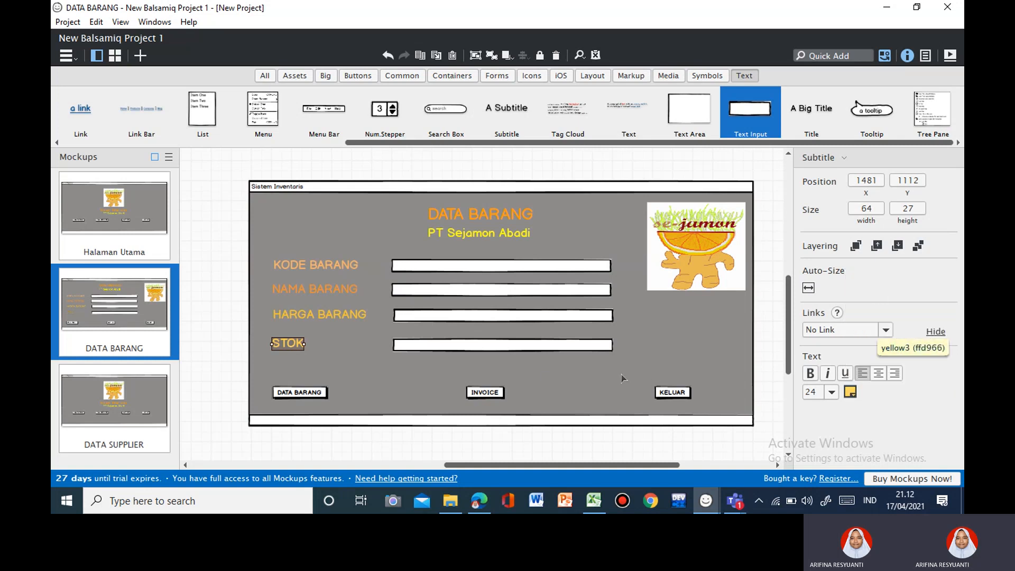
{"action": "left_click", "coordinate": [553, 372]}
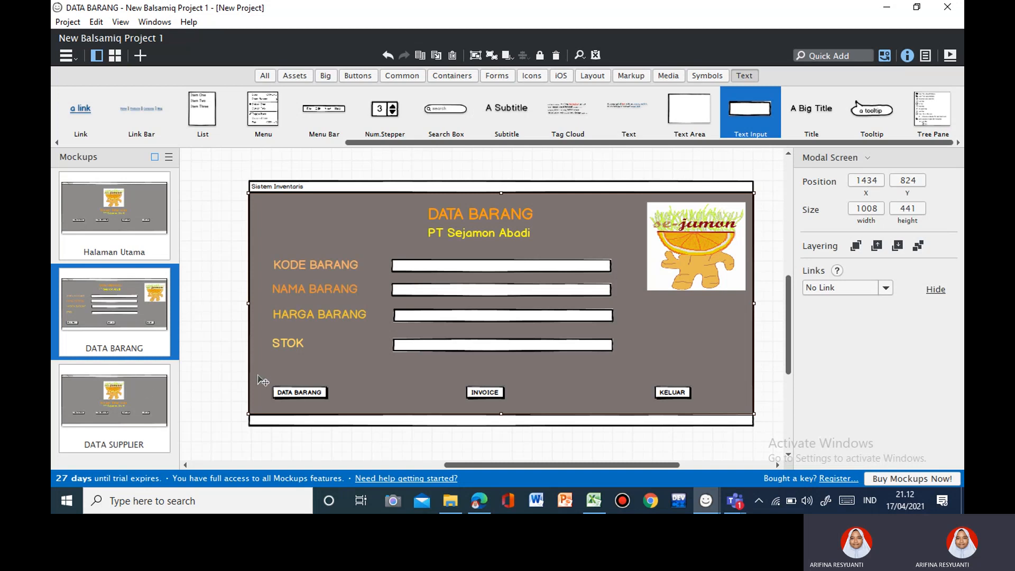
Move the DATA SUPPLIER mockup to the trash and duplicate the finished DATA BARANG mockup as its replacement.
{"action": "left_click", "coordinate": [136, 396]}
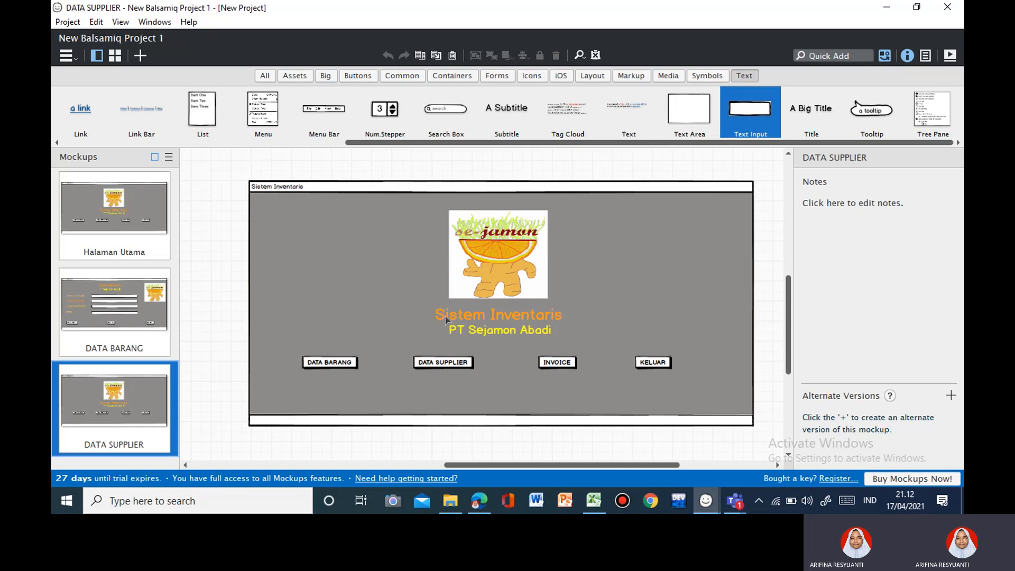
{"action": "left_click_drag", "start_coordinate": [488, 279], "coordinate": [683, 267]}
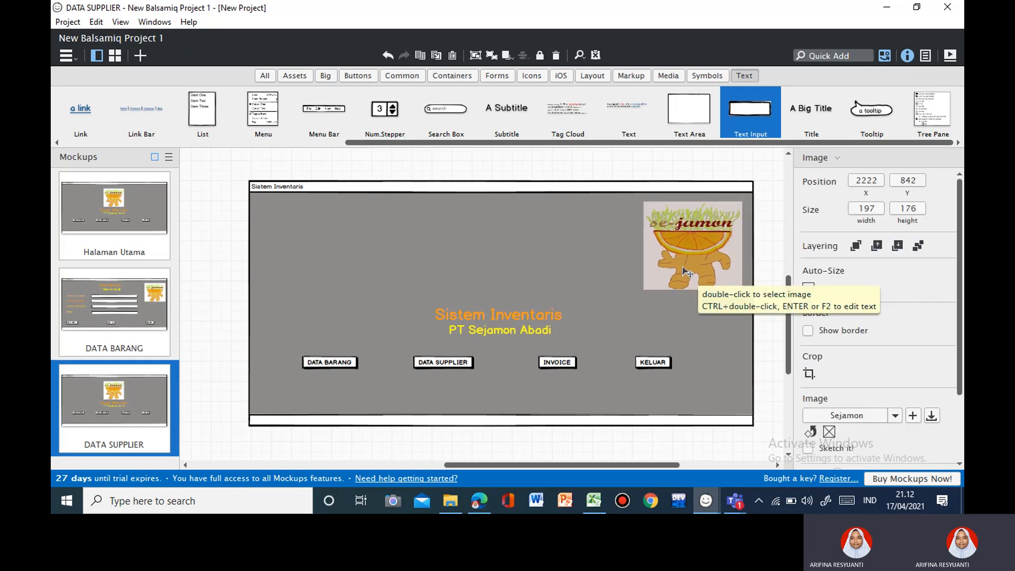
{"action": "right_click", "coordinate": [148, 408]}
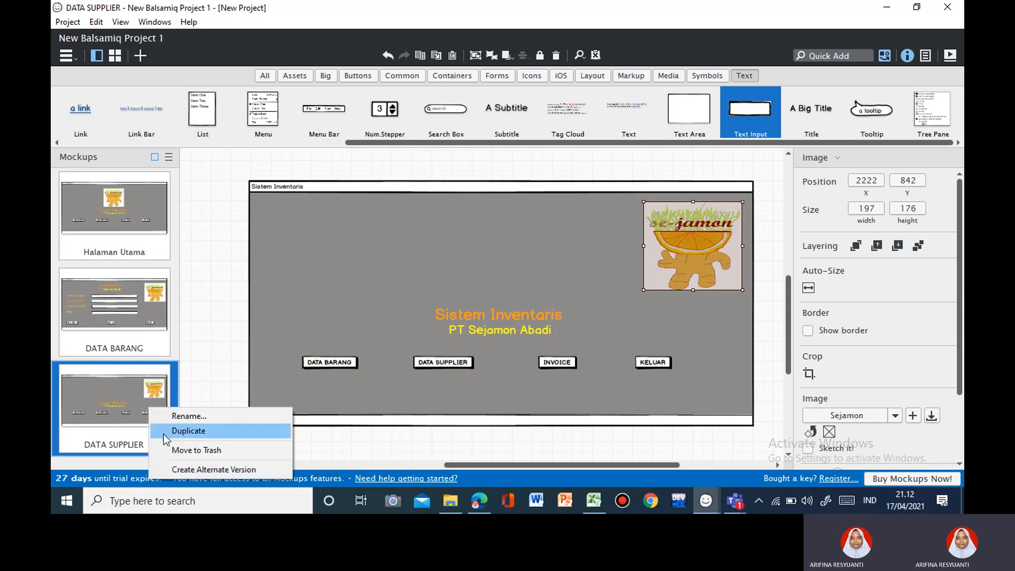
{"action": "left_click", "coordinate": [166, 449]}
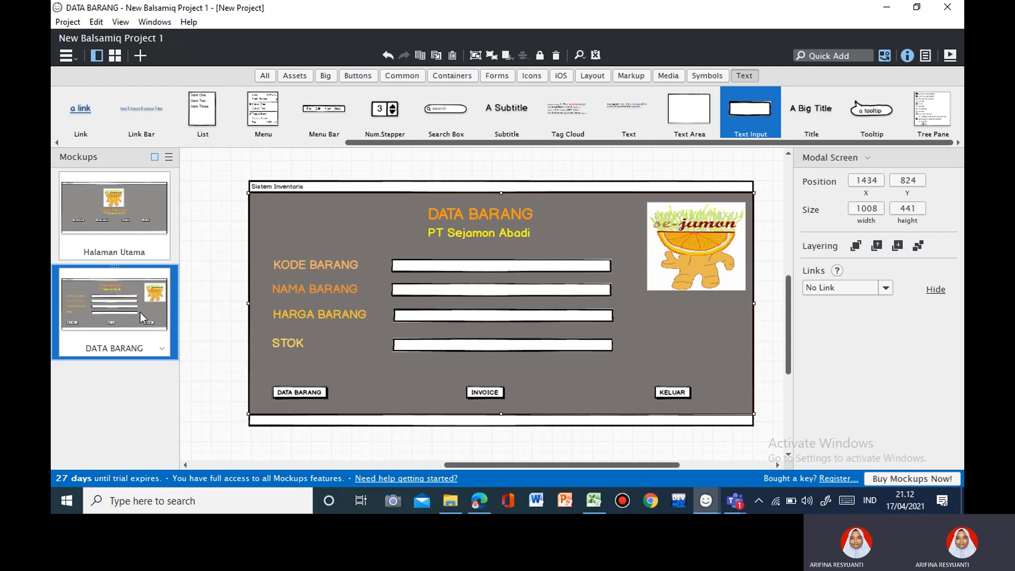
{"action": "left_click_drag", "start_coordinate": [142, 317], "coordinate": [142, 321]}
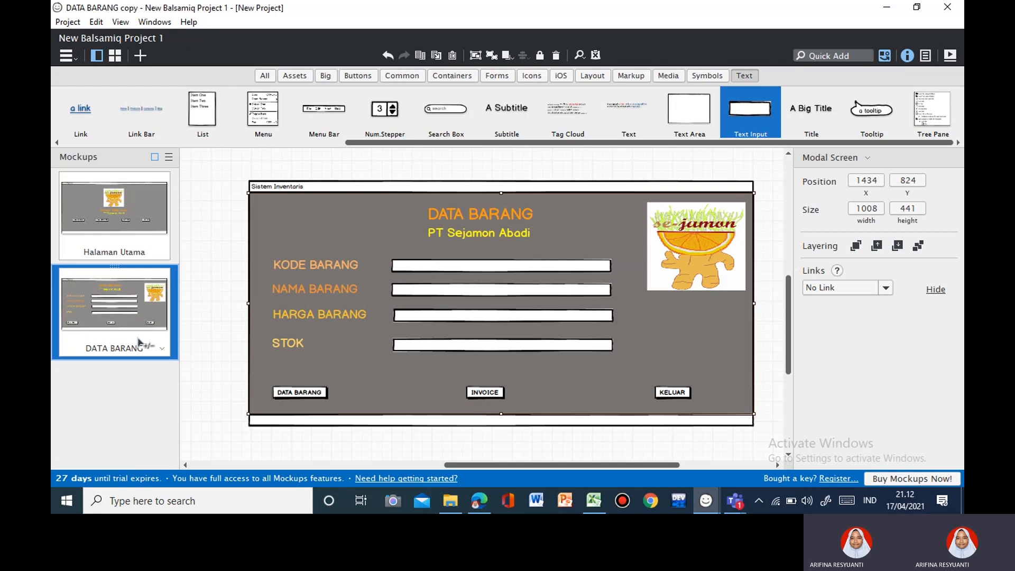
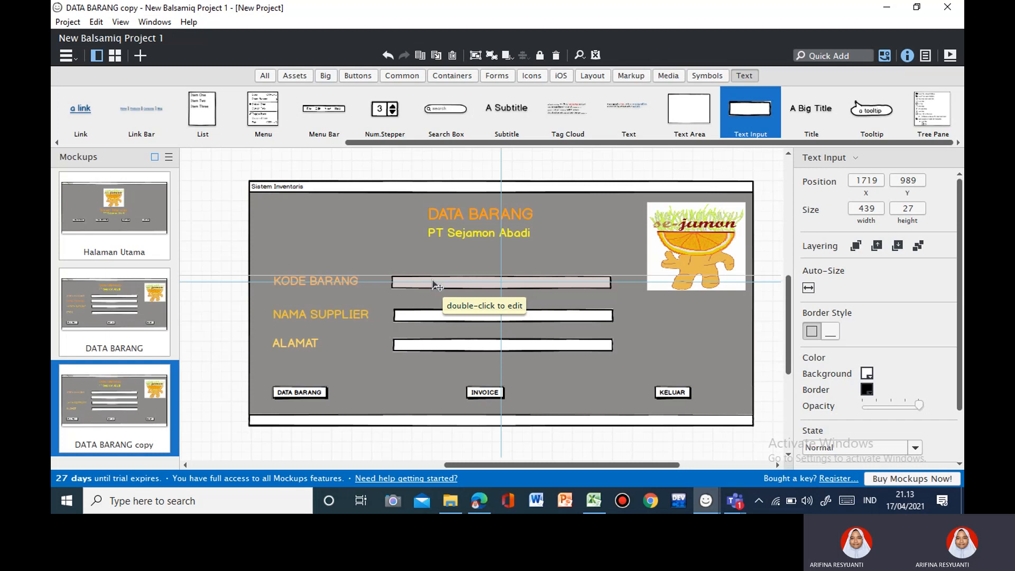
Review the Halaman Utama mockup and open the DATA BARANG mockup for comparison.
{"action": "left_click", "coordinate": [461, 260]}
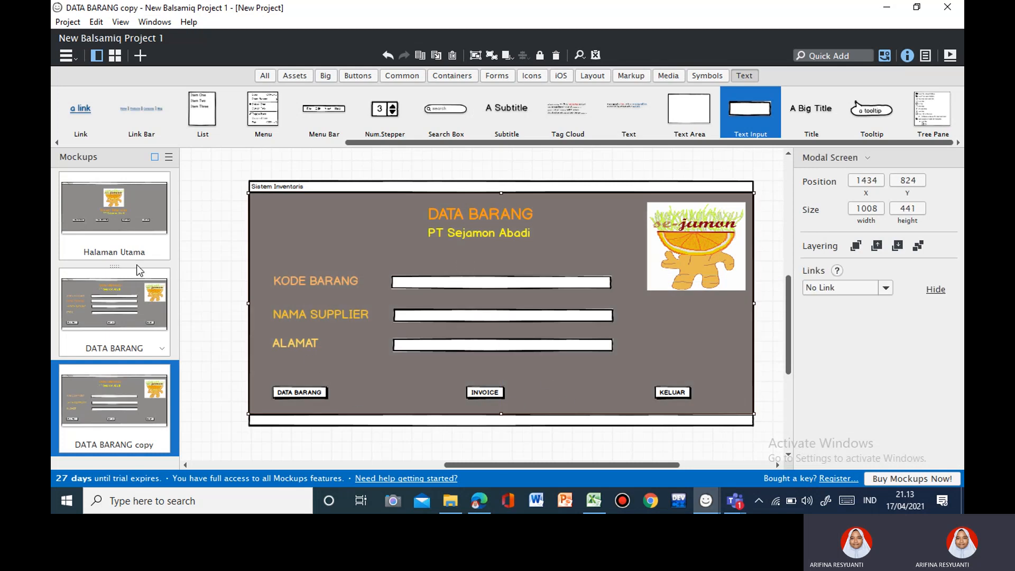
{"action": "left_click", "coordinate": [144, 218]}
{"action": "left_click", "coordinate": [136, 280]}
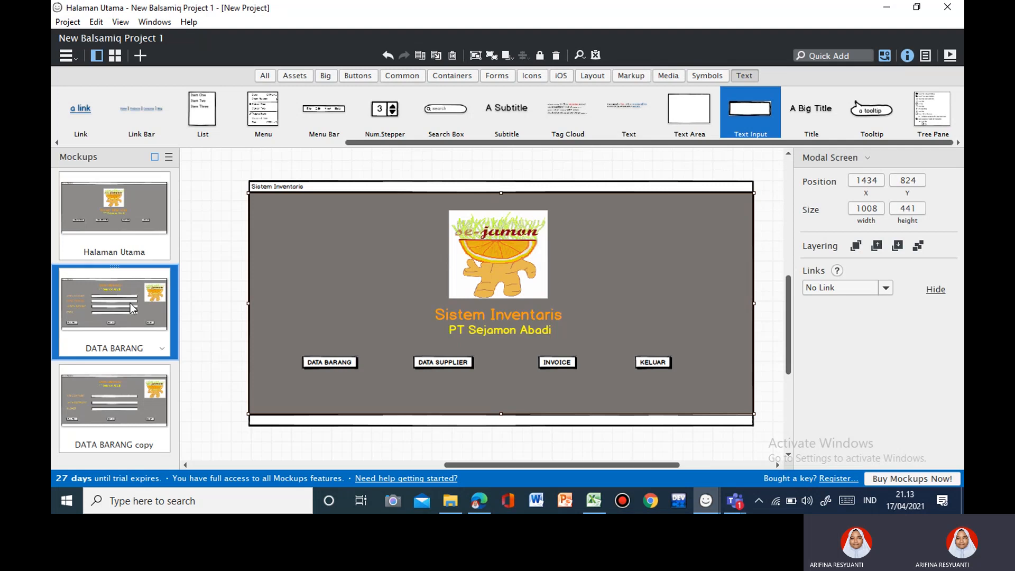
Relabel the DATA BARANG button in the DATA BARANG mockup as KEMBALI.
{"action": "left_click", "coordinate": [306, 392]}
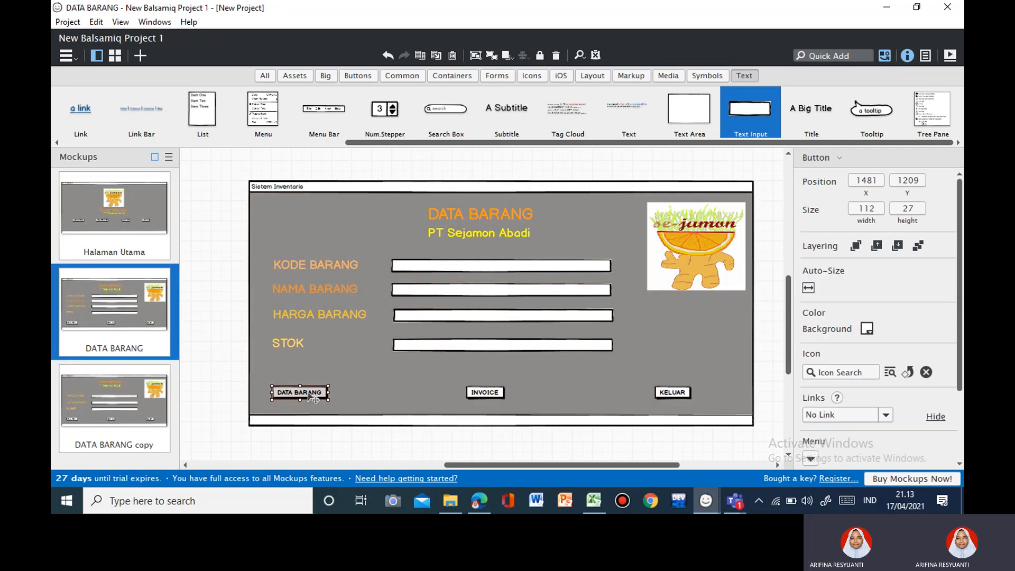
{"action": "double_click", "coordinate": [307, 391]}
{"action": "type", "text": "KE"}
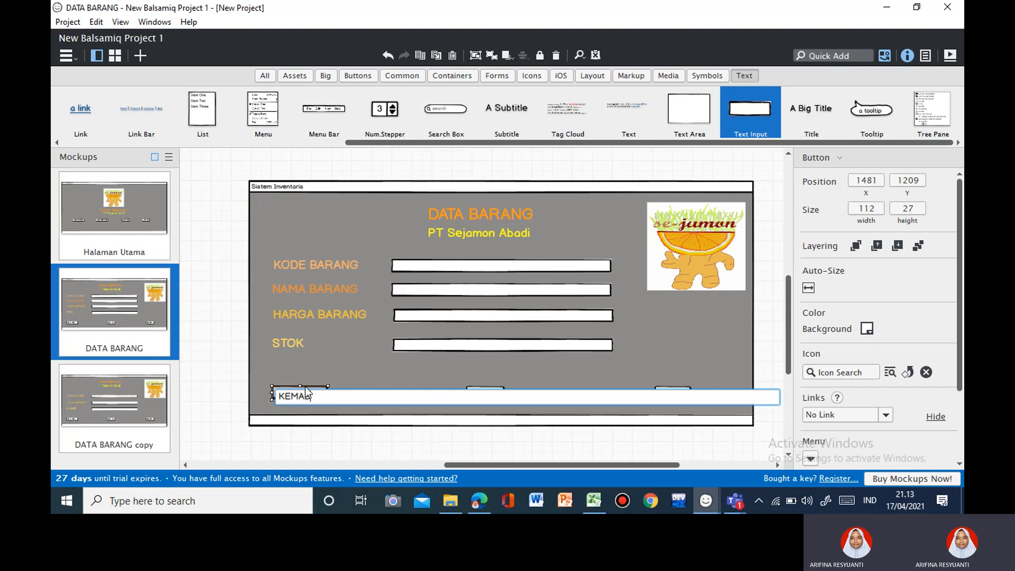
{"action": "type", "text": "MBALI"}
{"action": "left_click", "coordinate": [465, 394]}
Relabel the INVOICE button in the DATA BARANG mockup as SIMPAN.
{"action": "left_click", "coordinate": [474, 394]}
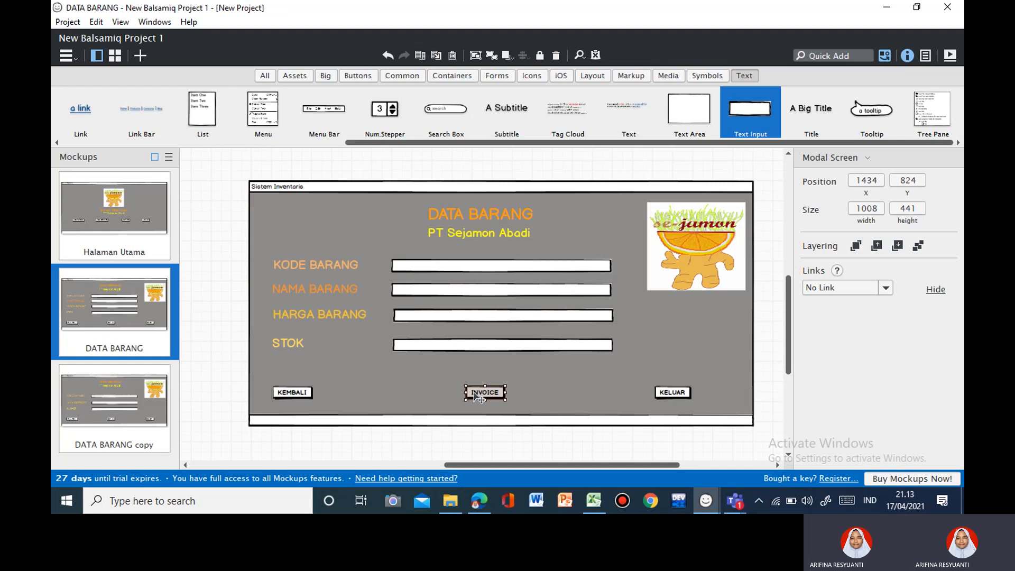
{"action": "double_click", "coordinate": [474, 392]}
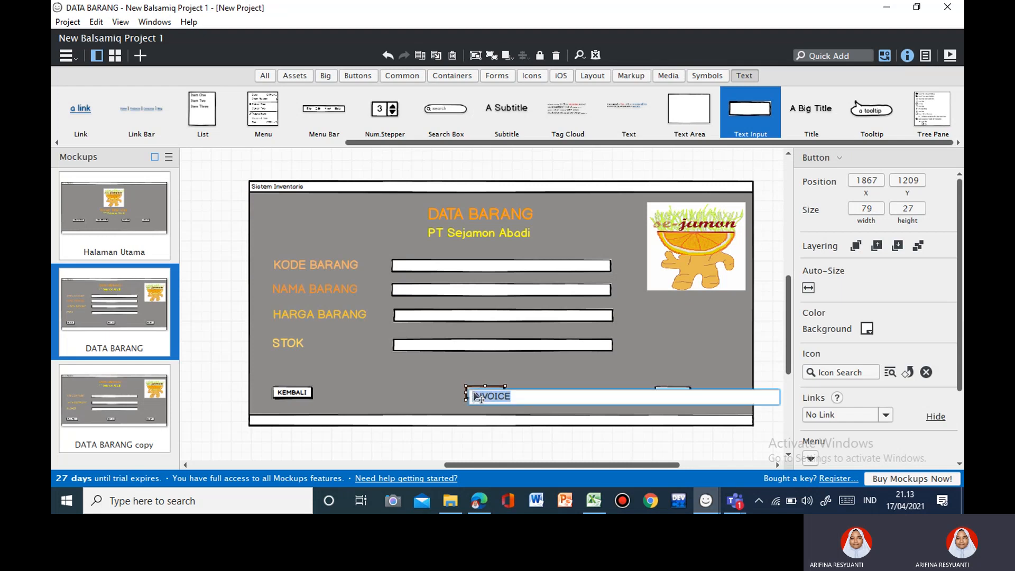
{"action": "type", "text": "SIMPAN"}
{"action": "left_click", "coordinate": [534, 370]}
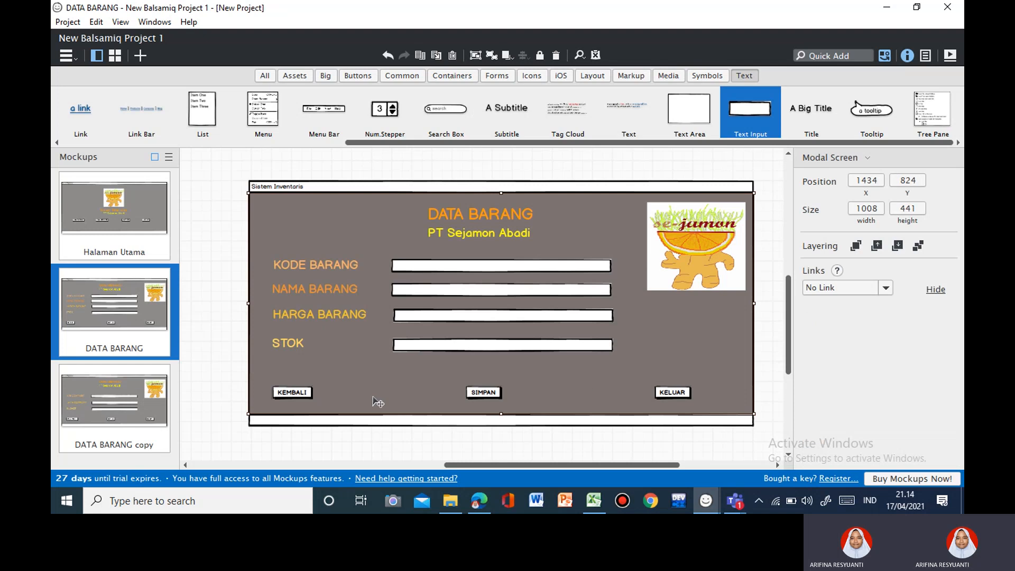
Open the DATA BARANG copy mockup and relabel its DATA BARANG button as KEMBALI.
{"action": "left_click", "coordinate": [115, 382]}
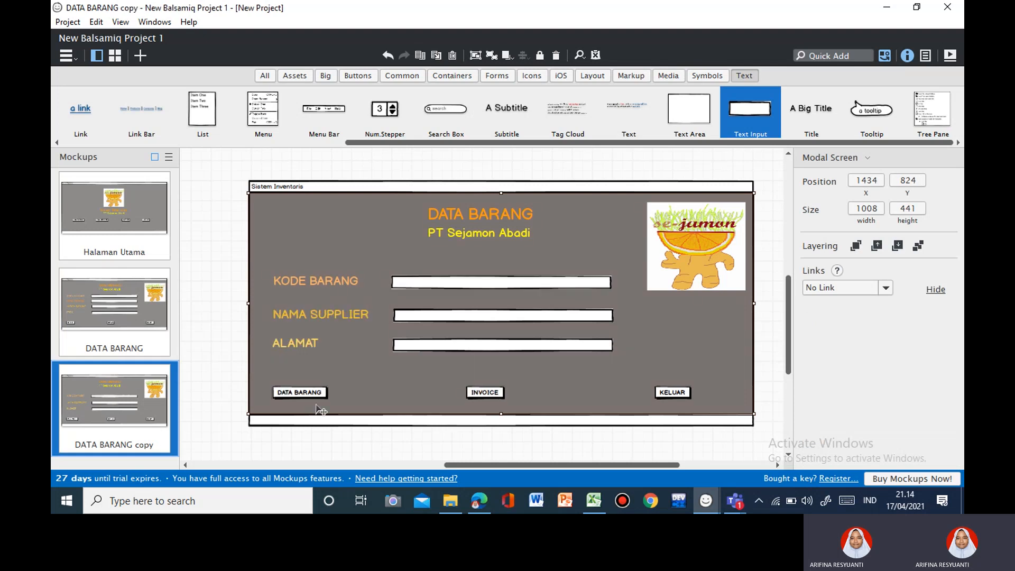
{"action": "left_click", "coordinate": [319, 398]}
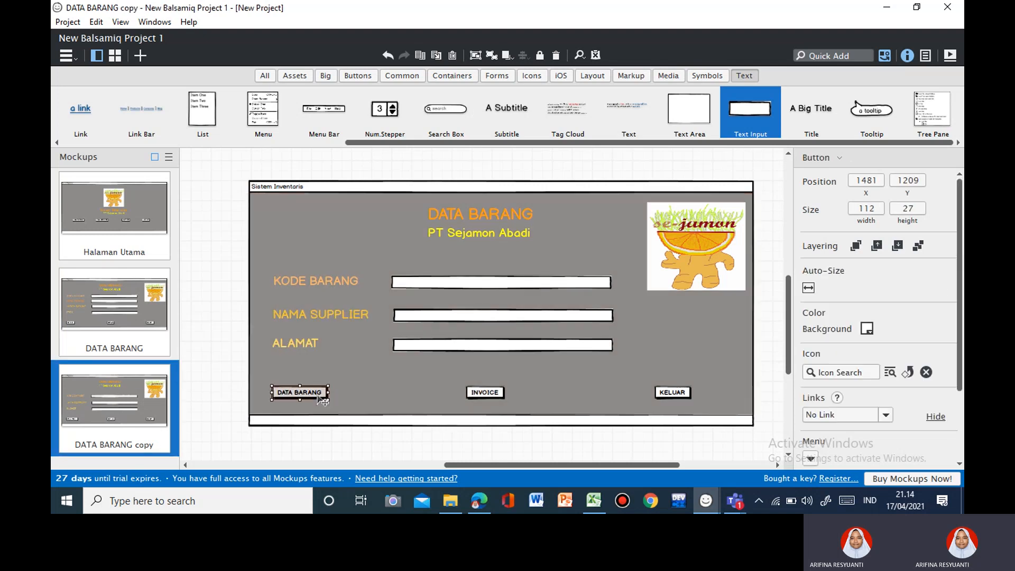
{"action": "double_click", "coordinate": [319, 397]}
{"action": "type", "text": "KEM"}
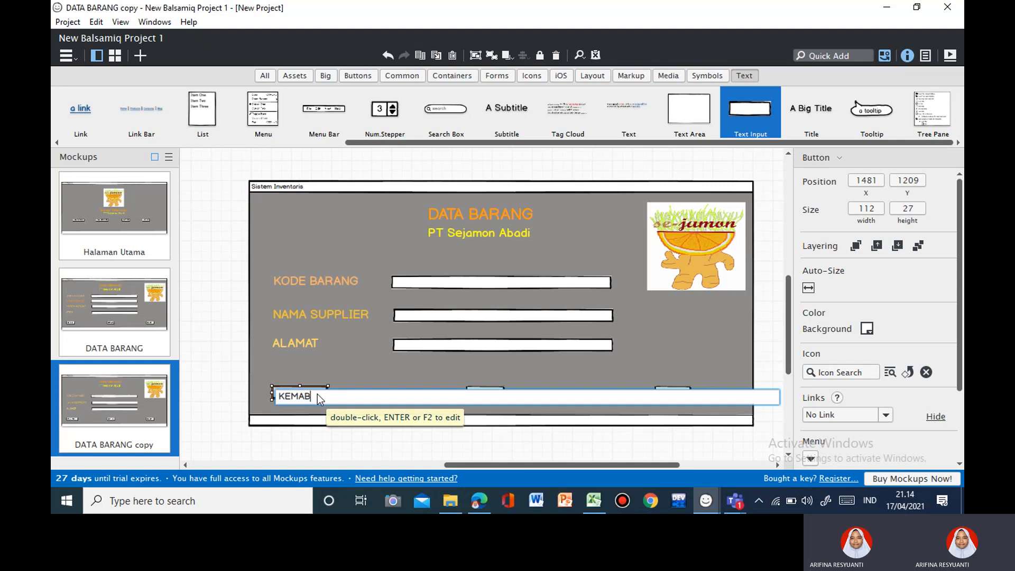
{"action": "type", "text": "BALI"}
{"action": "left_click", "coordinate": [349, 372]}
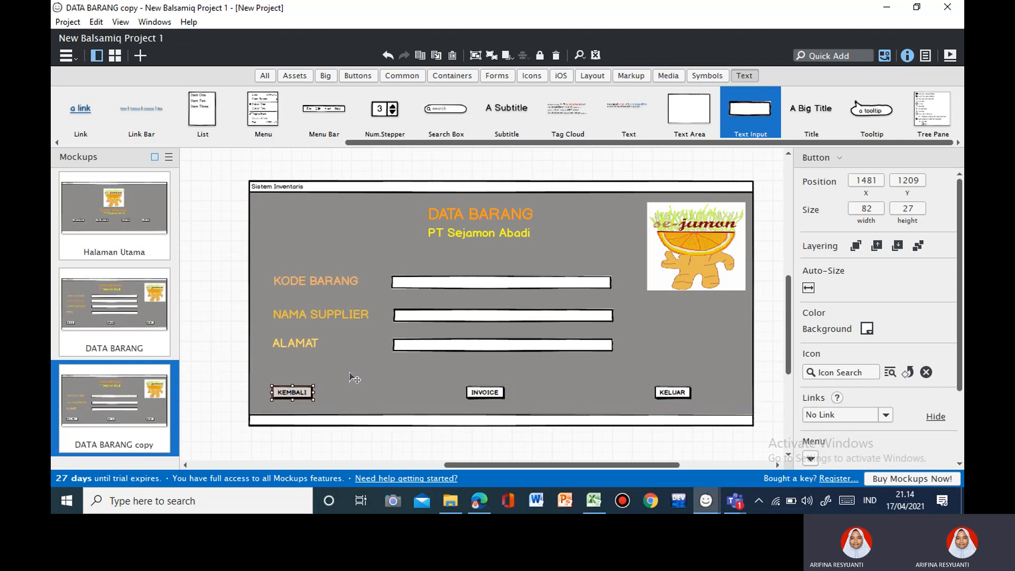
Relabel the INVOICE button in the DATA BARANG copy mockup as SIMPAN.
{"action": "left_click", "coordinate": [486, 393]}
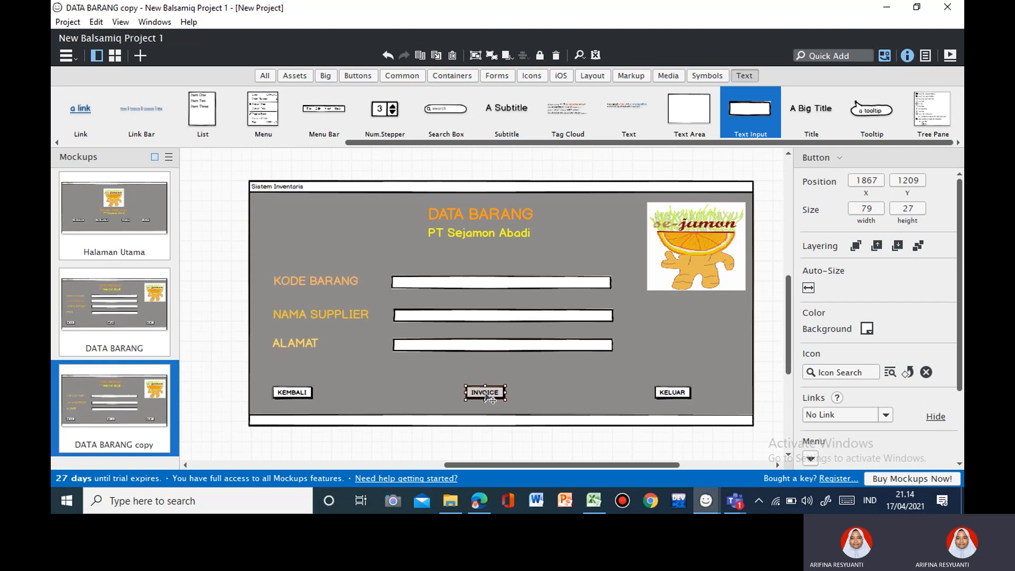
{"action": "double_click", "coordinate": [485, 393]}
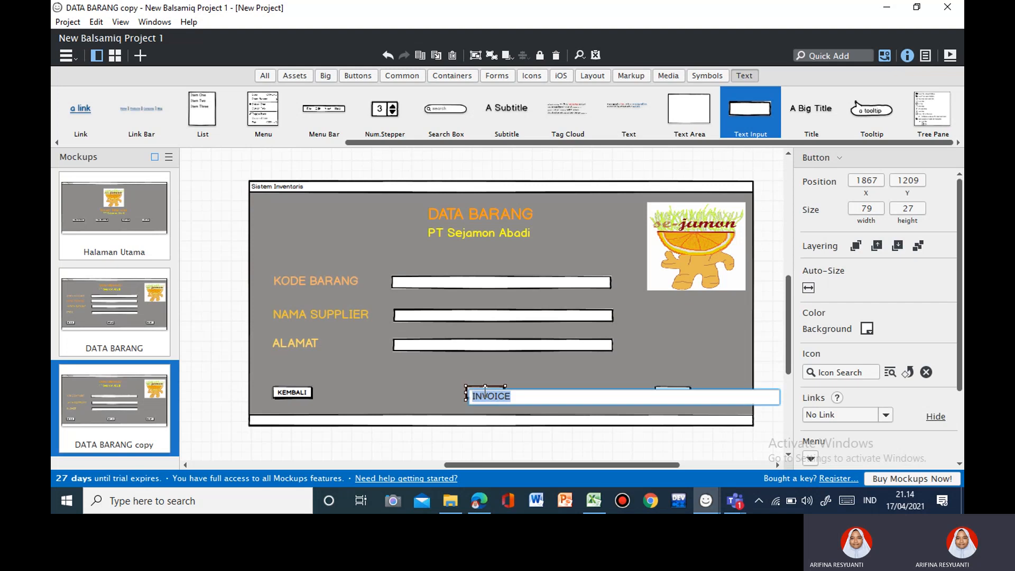
{"action": "type", "text": "SIMPAN"}
{"action": "key", "text": "Return"}
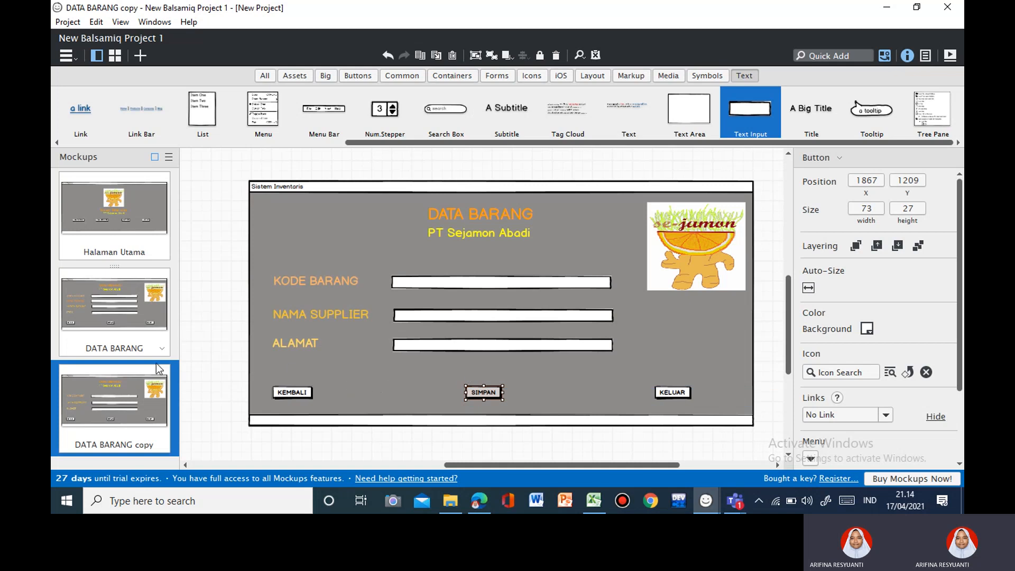
Change the large orange heading of the DATA BARANG copy mockup to DATA SUPPLIER.
{"action": "left_click", "coordinate": [519, 218]}
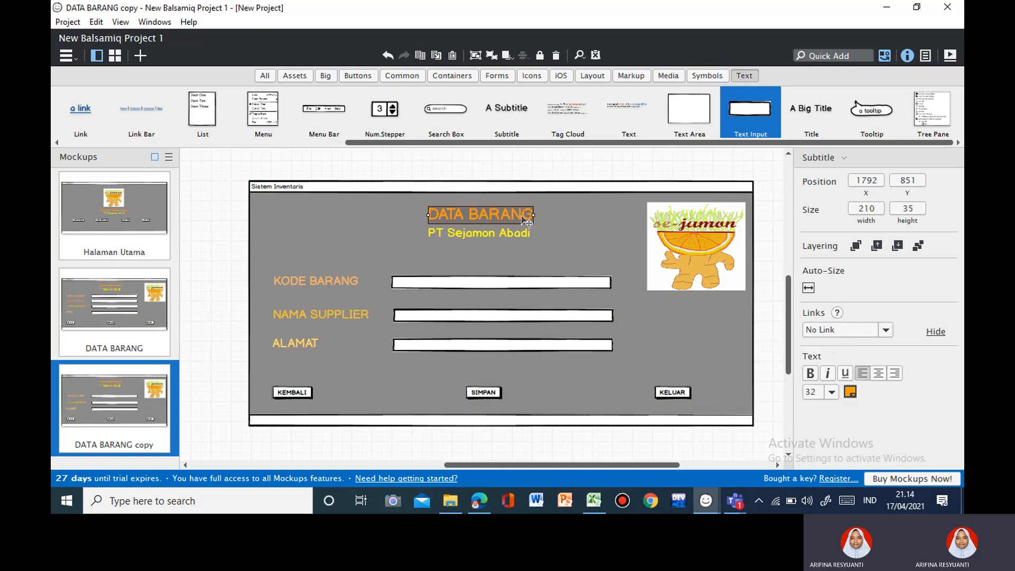
{"action": "double_click", "coordinate": [532, 221]}
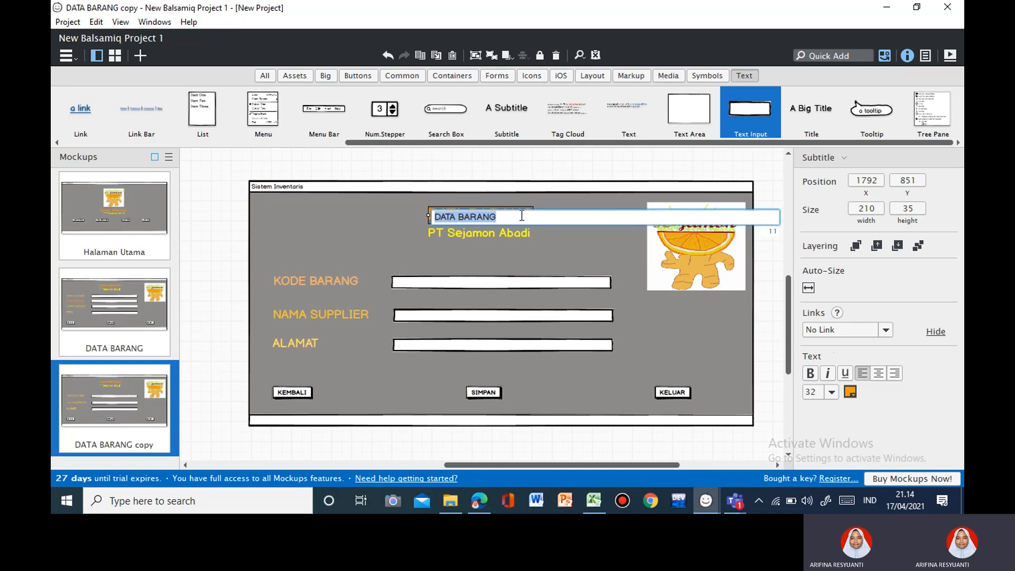
{"action": "left_click", "coordinate": [522, 217]}
{"action": "key", "text": "BackSpace"}
{"action": "key", "text": "BackSpace"}
{"action": "key", "text": "BackSpace"}
{"action": "key", "text": "BackSpace"}
{"action": "key", "text": "BackSpace"}
{"action": "key", "text": "BackSpace"}
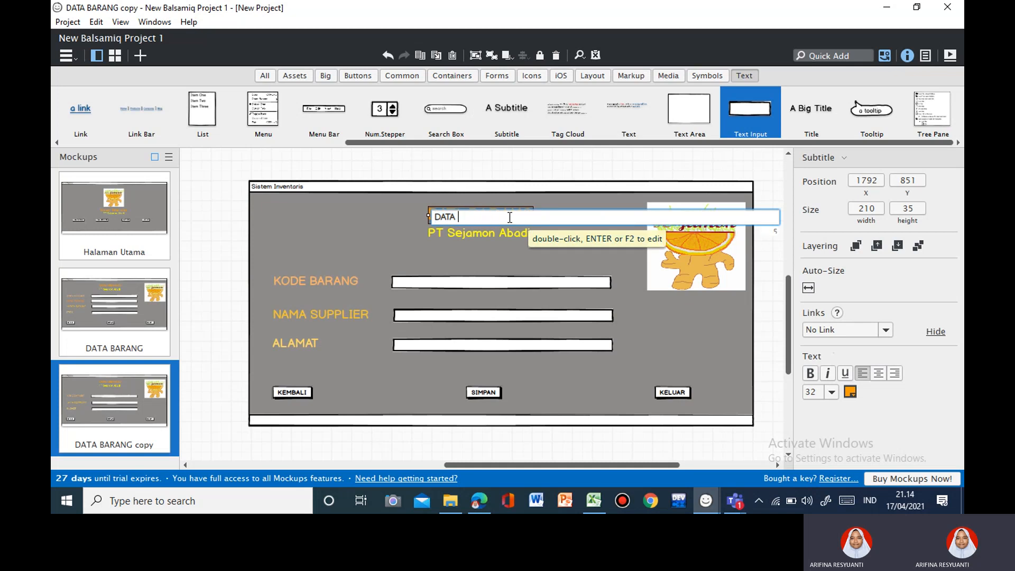
{"action": "type", "text": "SUPPLIER"}
Change the window title of the supplier form from Sistem Inventaris to DATA SUPPLIER.
{"action": "left_click", "coordinate": [307, 186]}
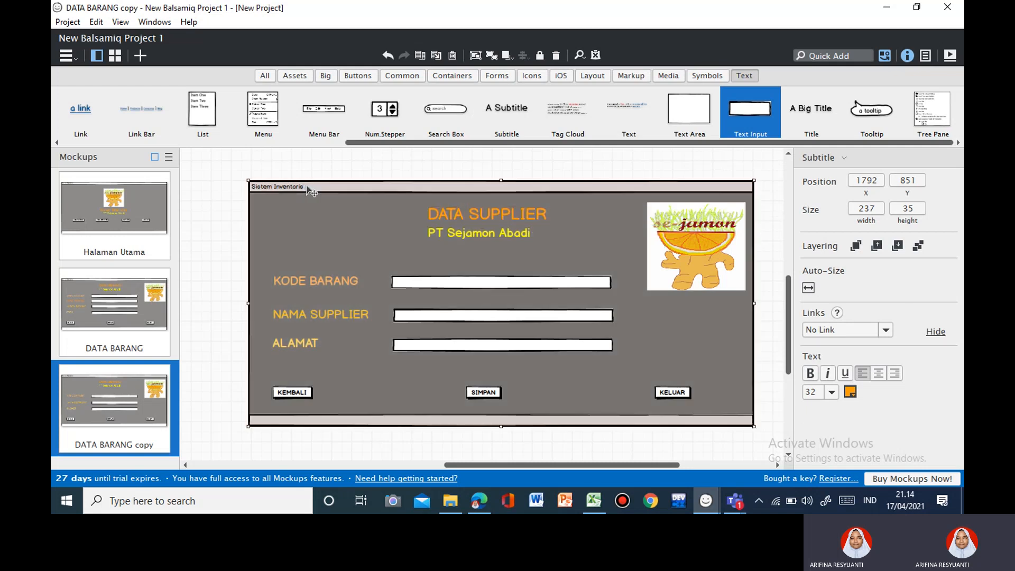
{"action": "double_click", "coordinate": [306, 189]}
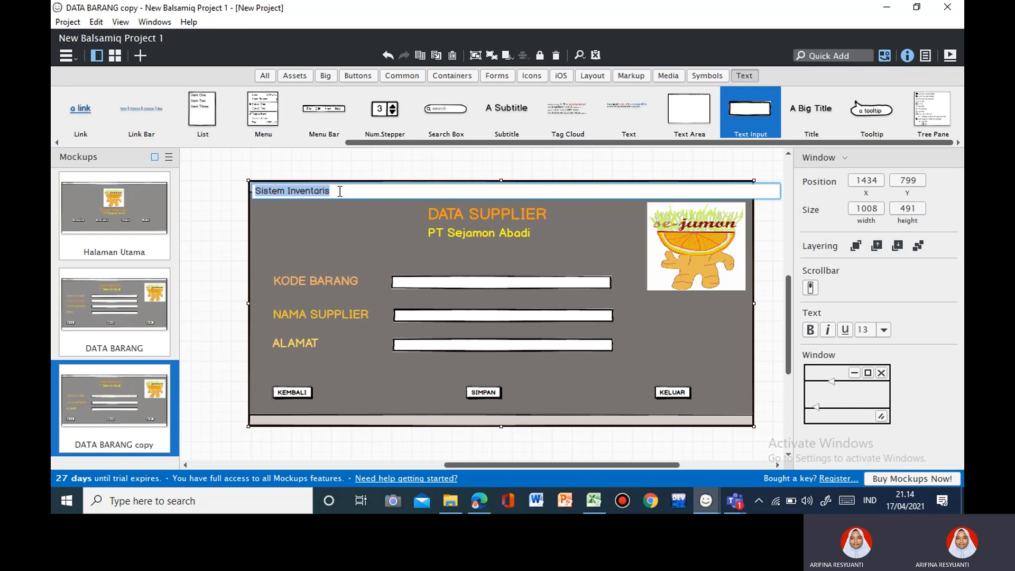
{"action": "type", "text": "DATA"}
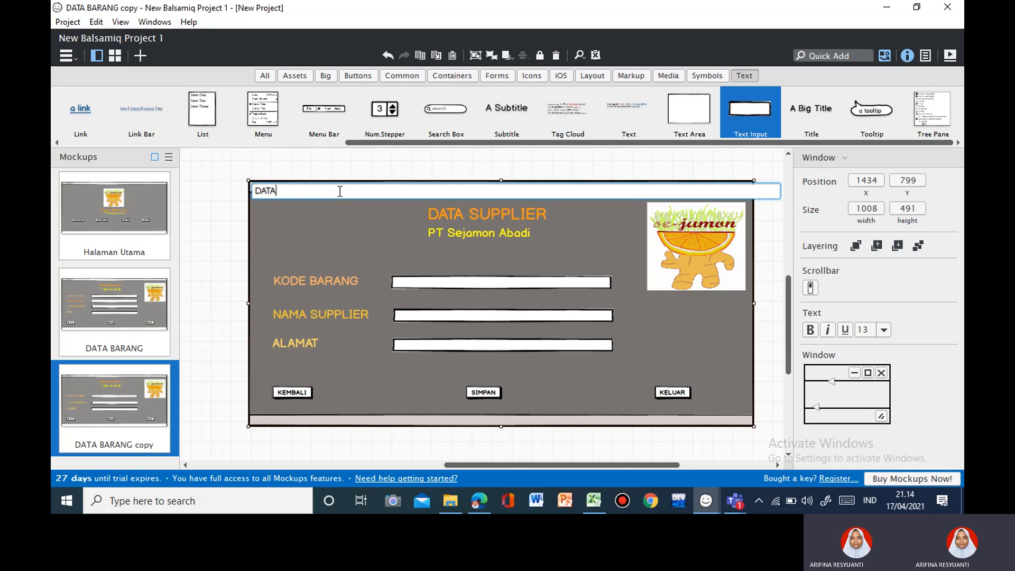
{"action": "type", "text": " SUPPLIER"}
{"action": "key", "text": "Return"}
Open the DATA BARANG mockup and set its window title to DATA BARANG.
{"action": "left_click", "coordinate": [148, 311]}
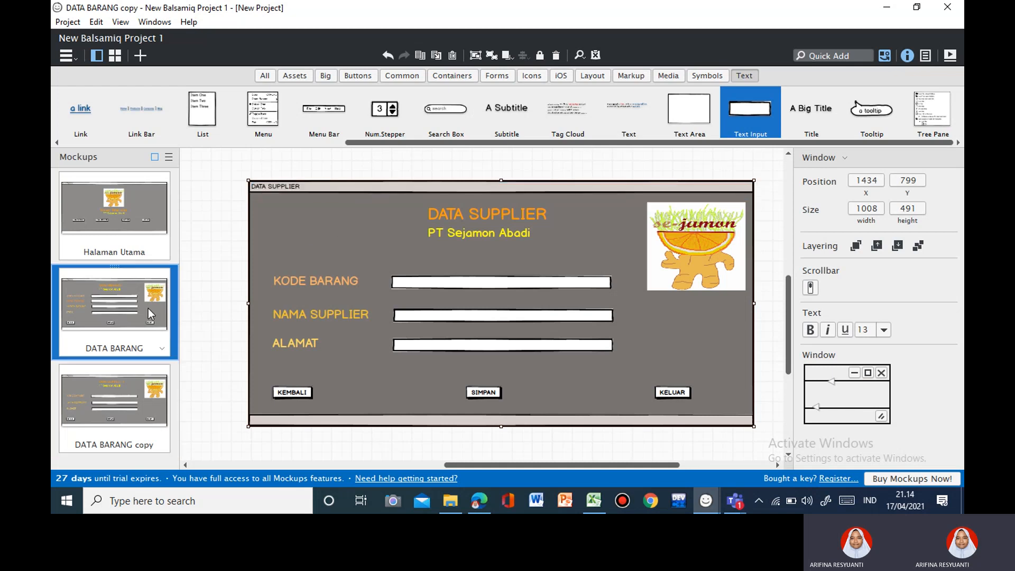
{"action": "left_click", "coordinate": [302, 189]}
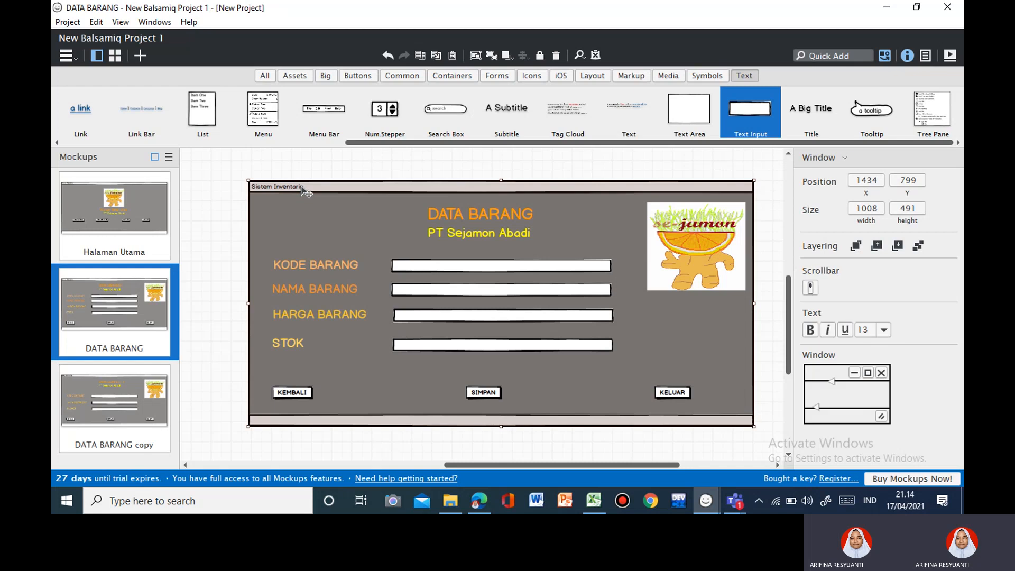
{"action": "double_click", "coordinate": [305, 189]}
{"action": "type", "text": "DAT"}
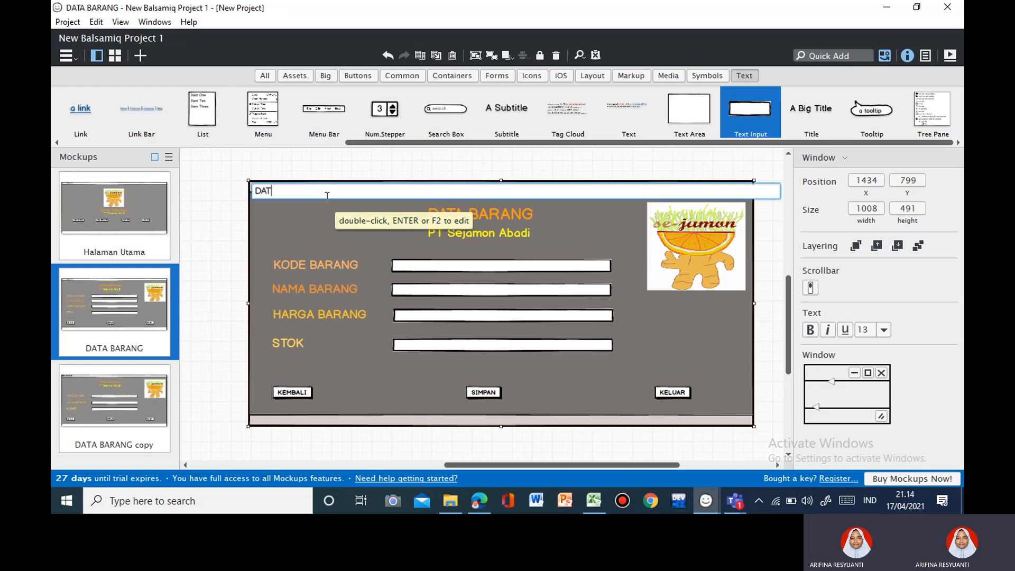
{"action": "type", "text": "A BARANG"}
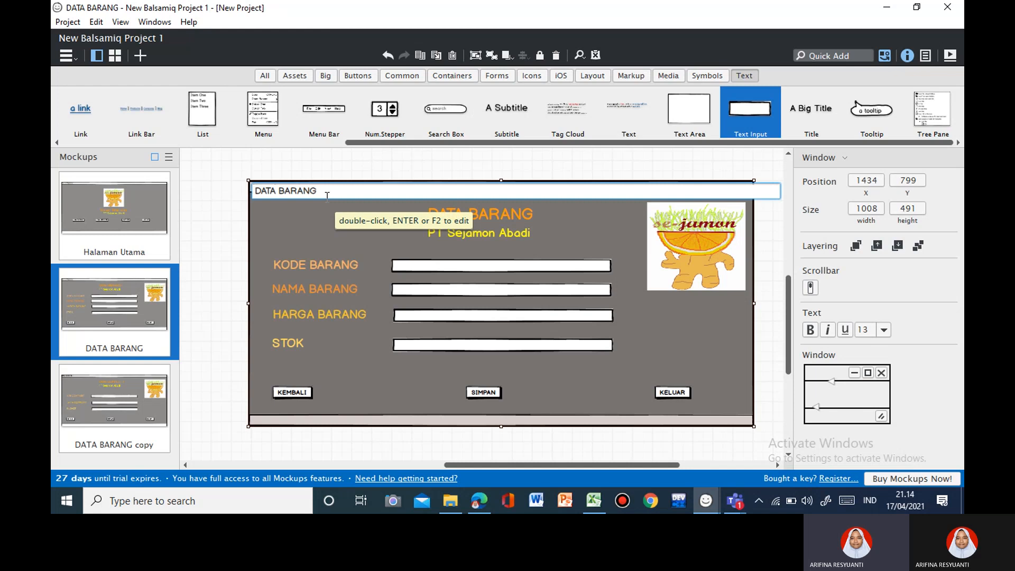
{"action": "left_click", "coordinate": [335, 224]}
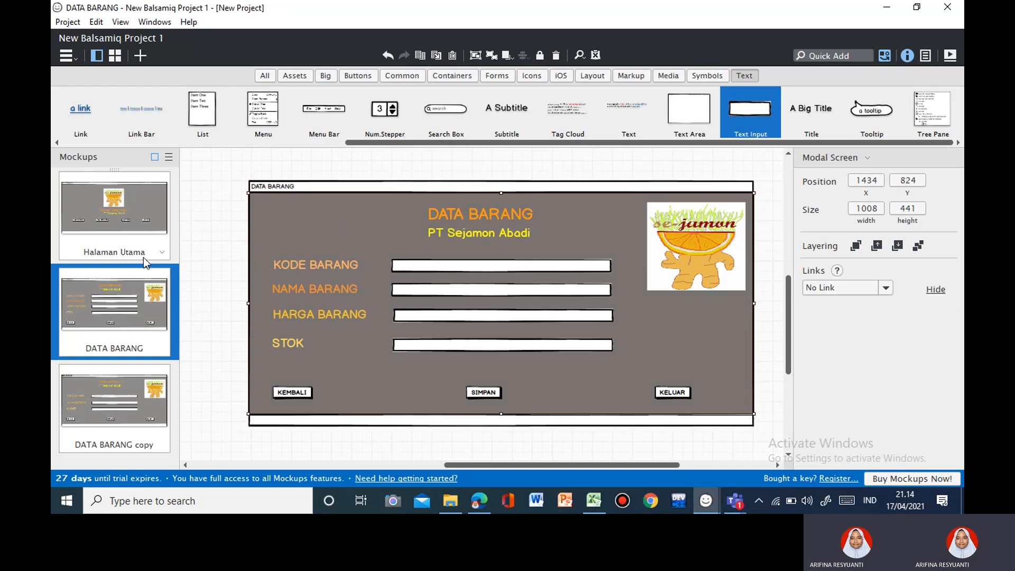
Duplicate the DATA BARANG copy mockup with the supplier form, and move the DATA BARANG copy mockup itself to the trash.
{"action": "left_click", "coordinate": [144, 224]}
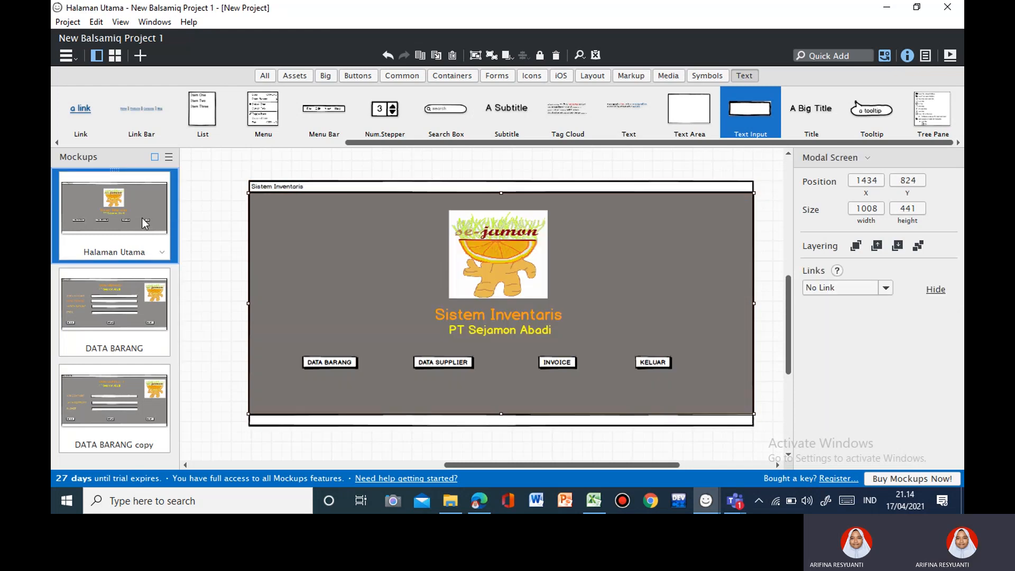
{"action": "left_click", "coordinate": [122, 398]}
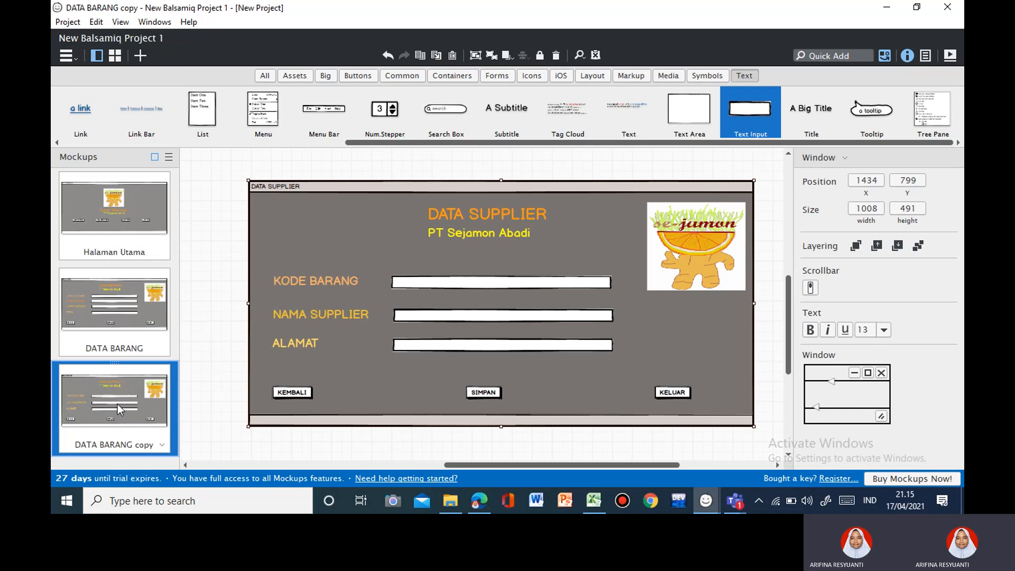
{"action": "key", "text": "ctrl+v"}
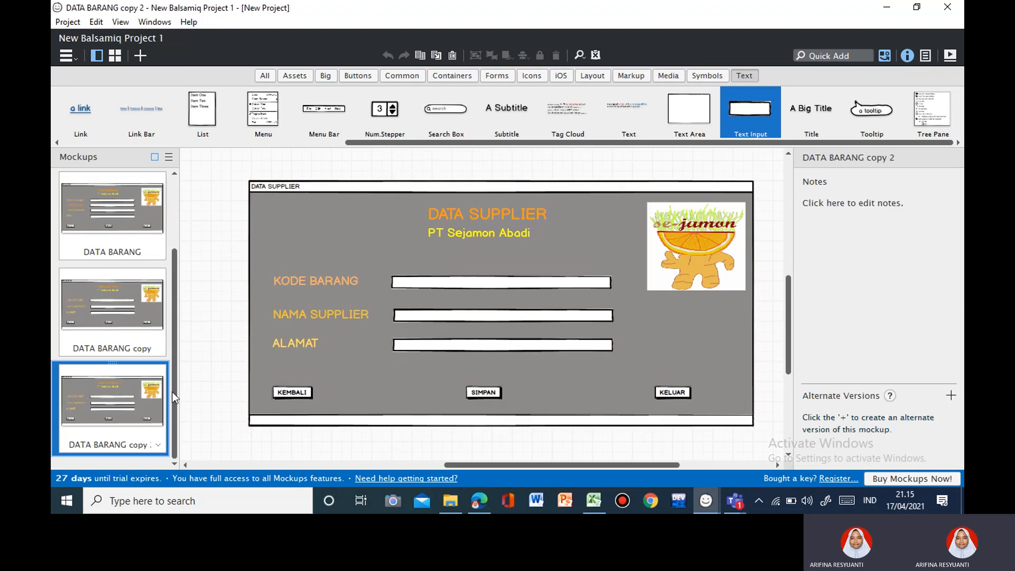
{"action": "left_click", "coordinate": [138, 329]}
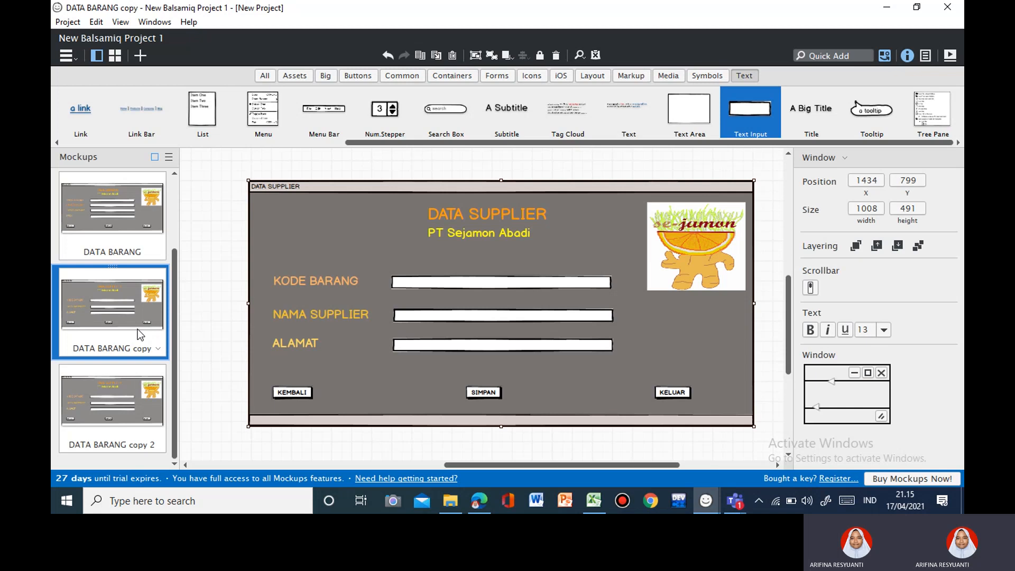
{"action": "right_click", "coordinate": [137, 329]}
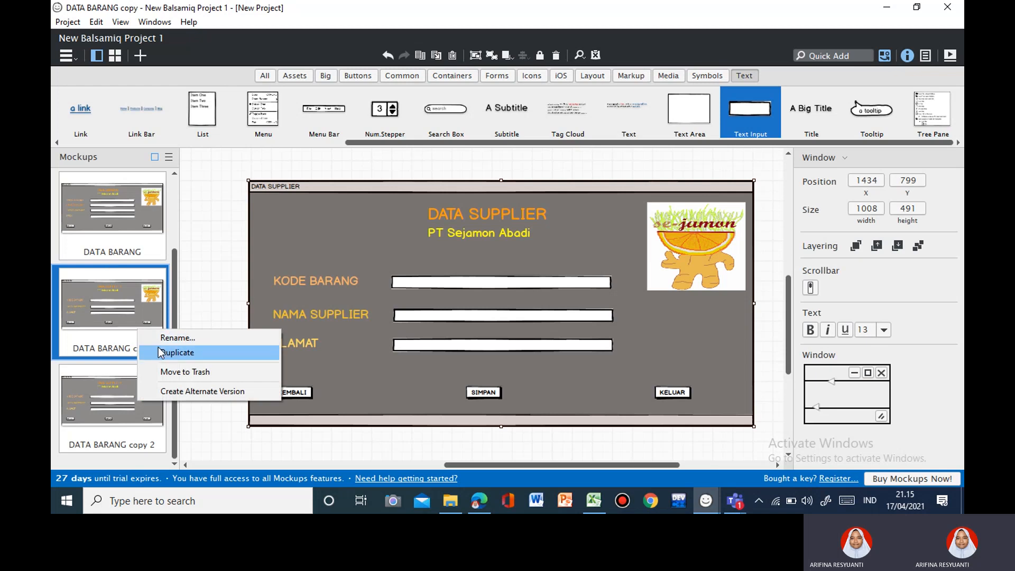
{"action": "left_click", "coordinate": [159, 374]}
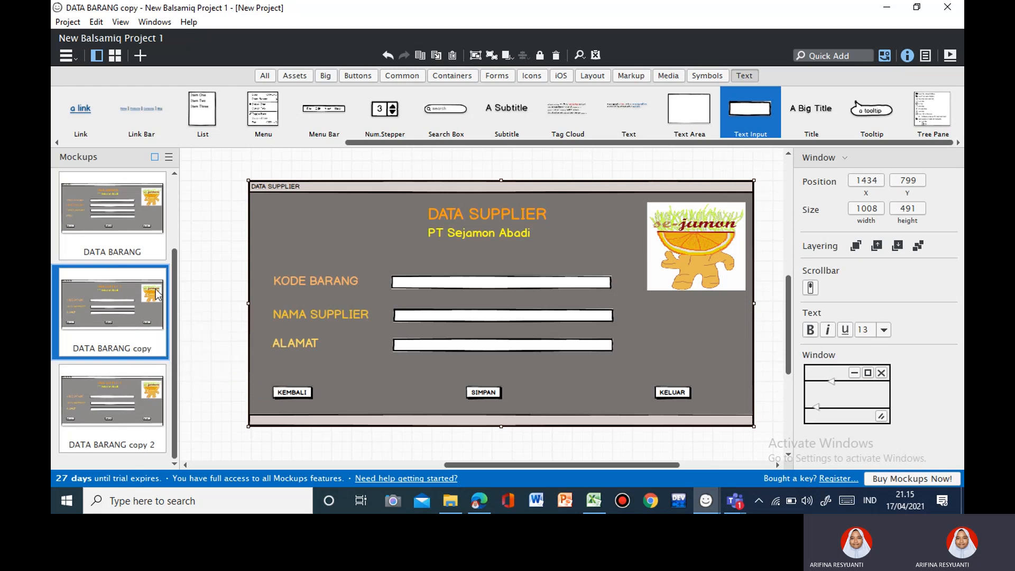
Change the DATA SUPPLIER heading in the DATA BARANG copy 2 mockup to INVOICE.
{"action": "left_click", "coordinate": [462, 214]}
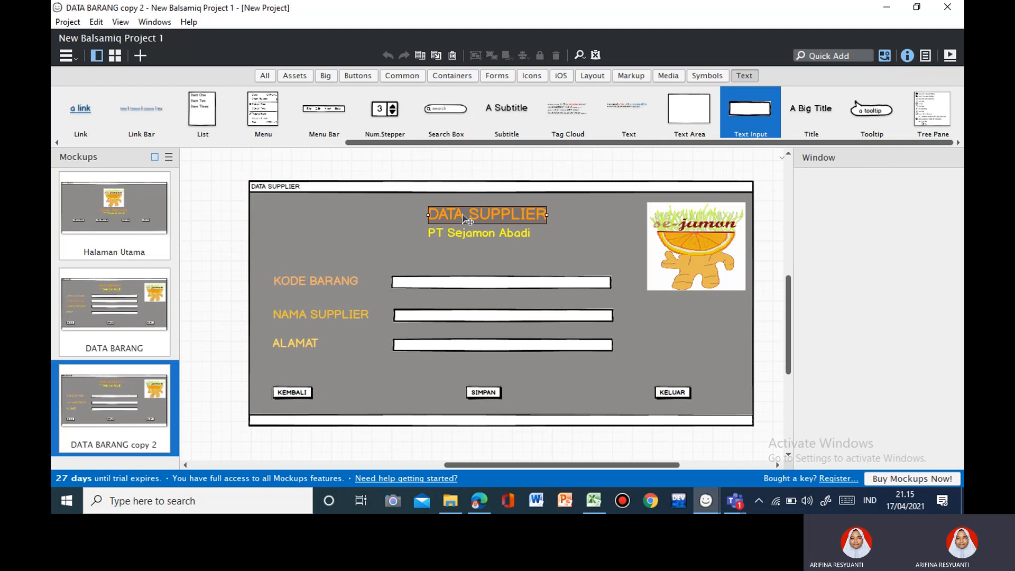
{"action": "double_click", "coordinate": [464, 217]}
{"action": "type", "text": "IN"}
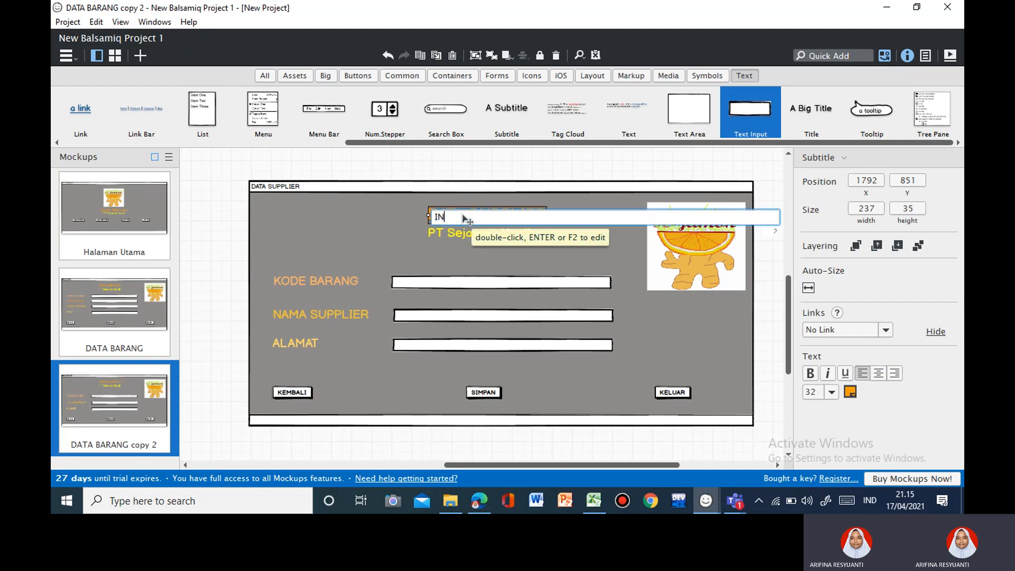
{"action": "type", "text": "VOICE"}
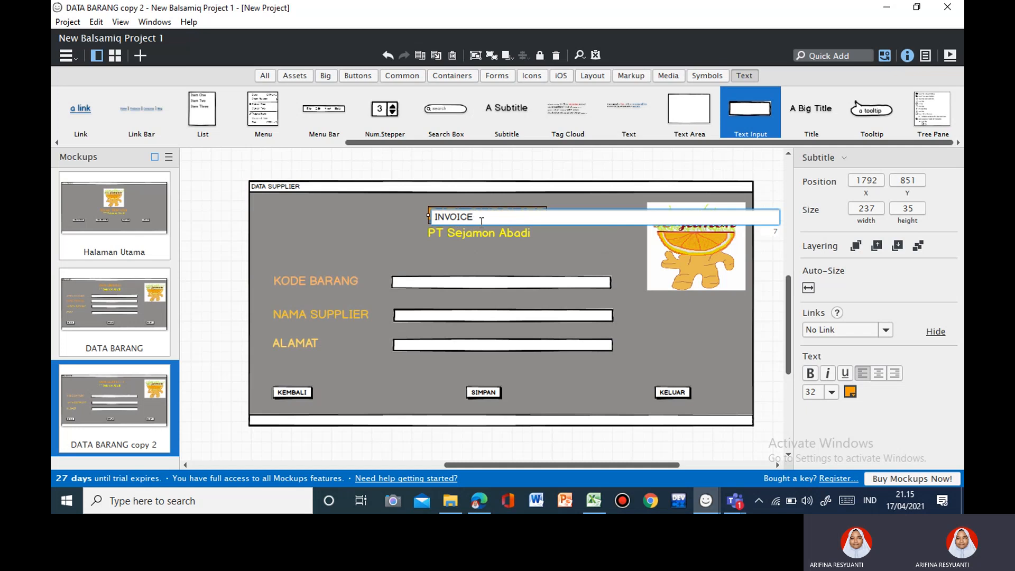
{"action": "key", "text": "Return"}
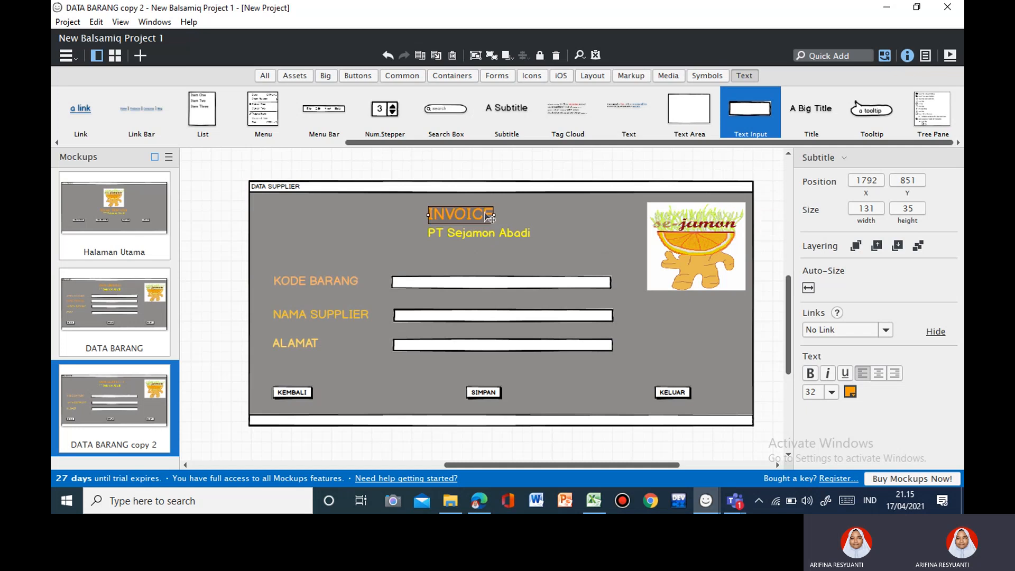
Move the INVOICE heading and the PT Sejamon Abadi subtitle into the form's upper-left corner, with the subtitle just below the heading.
{"action": "left_click_drag", "start_coordinate": [472, 221], "coordinate": [306, 207]}
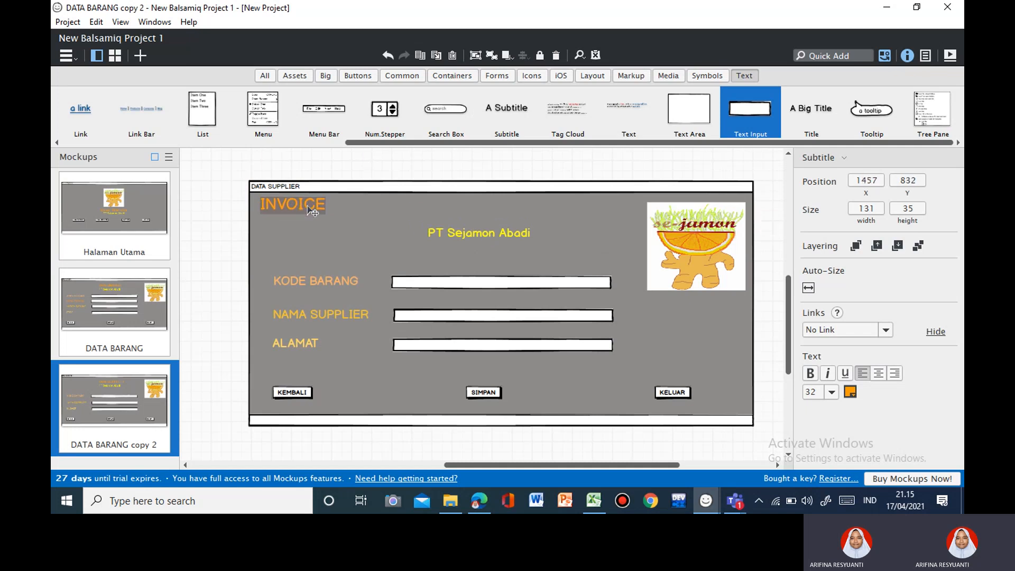
{"action": "left_click", "coordinate": [456, 237]}
{"action": "left_click_drag", "start_coordinate": [456, 237], "coordinate": [287, 221]}
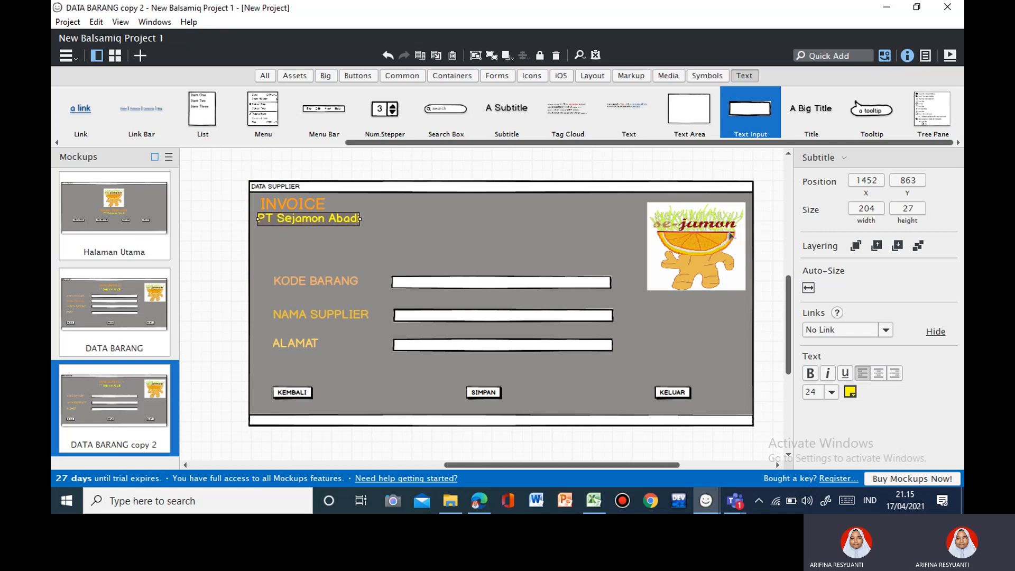
{"action": "left_click", "coordinate": [408, 255]}
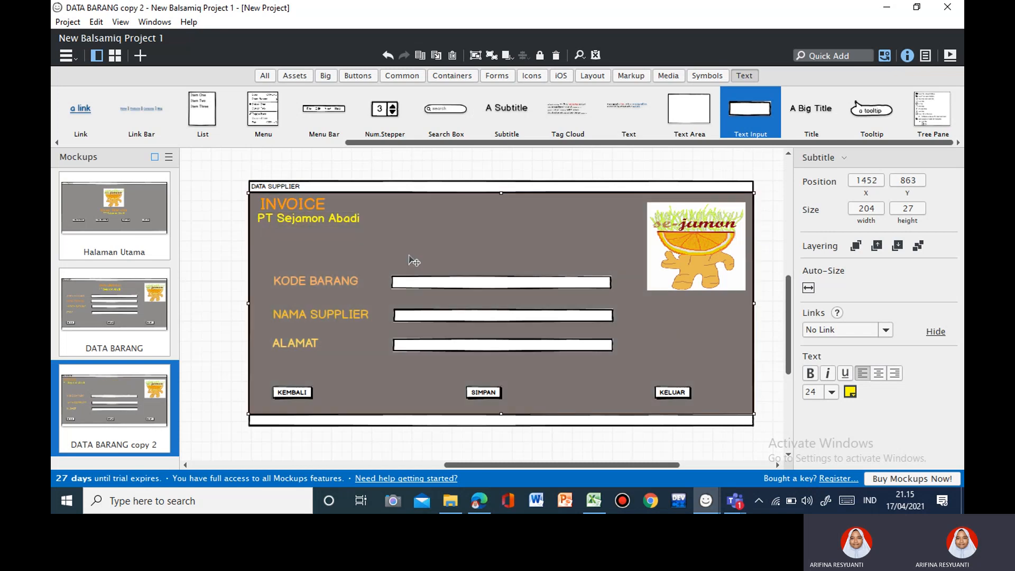
{"action": "left_click_drag", "start_coordinate": [344, 220], "coordinate": [346, 236]}
{"action": "left_click", "coordinate": [353, 284]}
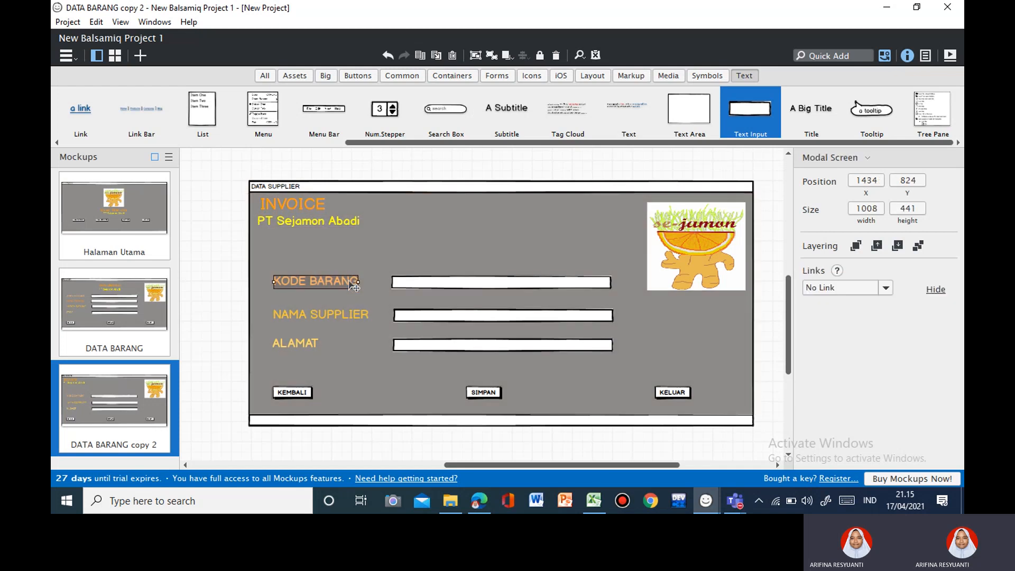
Set the KODE BARANG label's font size to 20.
{"action": "double_click", "coordinate": [352, 284]}
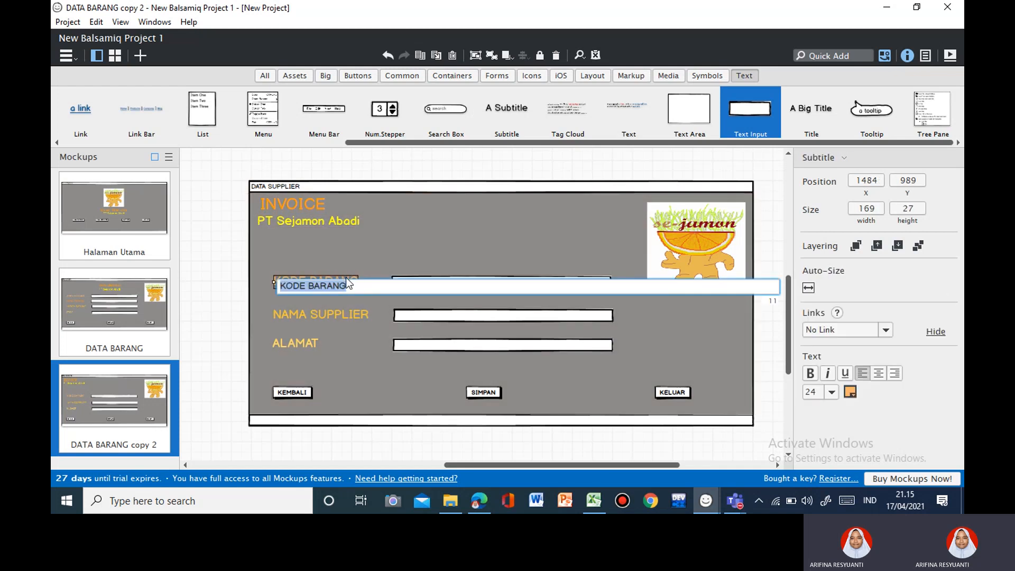
{"action": "left_click", "coordinate": [832, 391]}
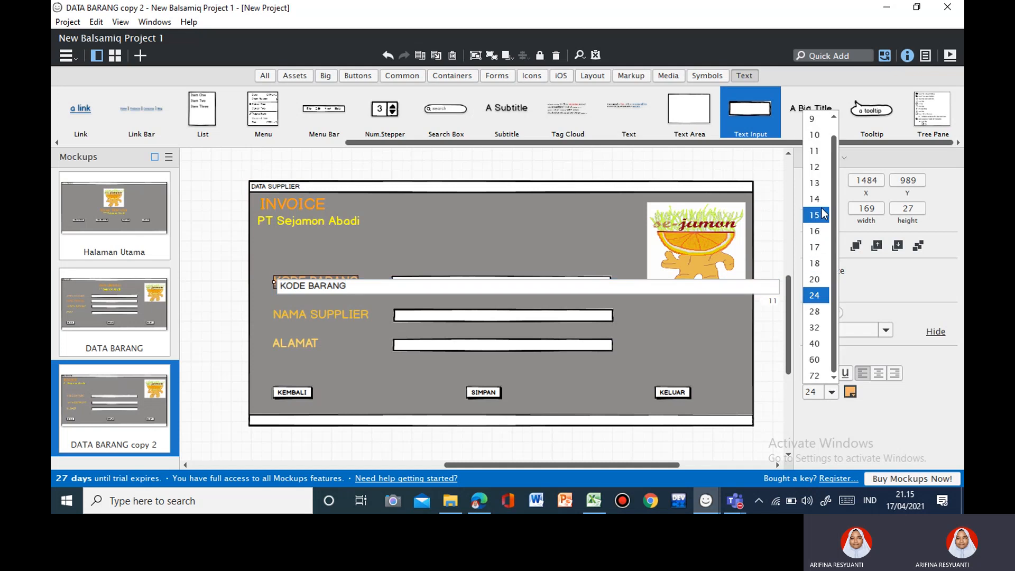
{"action": "left_click", "coordinate": [820, 205]}
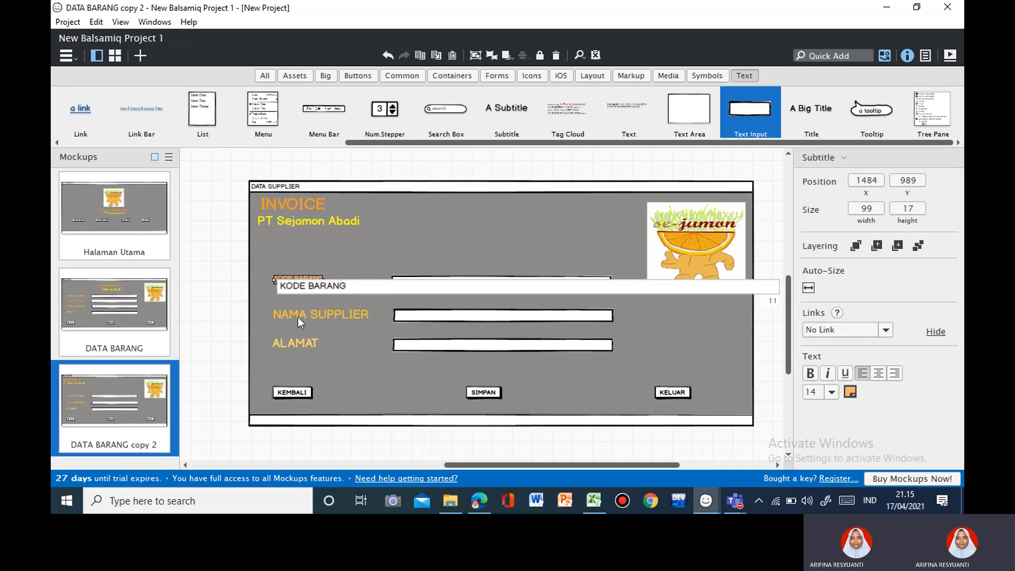
{"action": "left_click", "coordinate": [832, 393]}
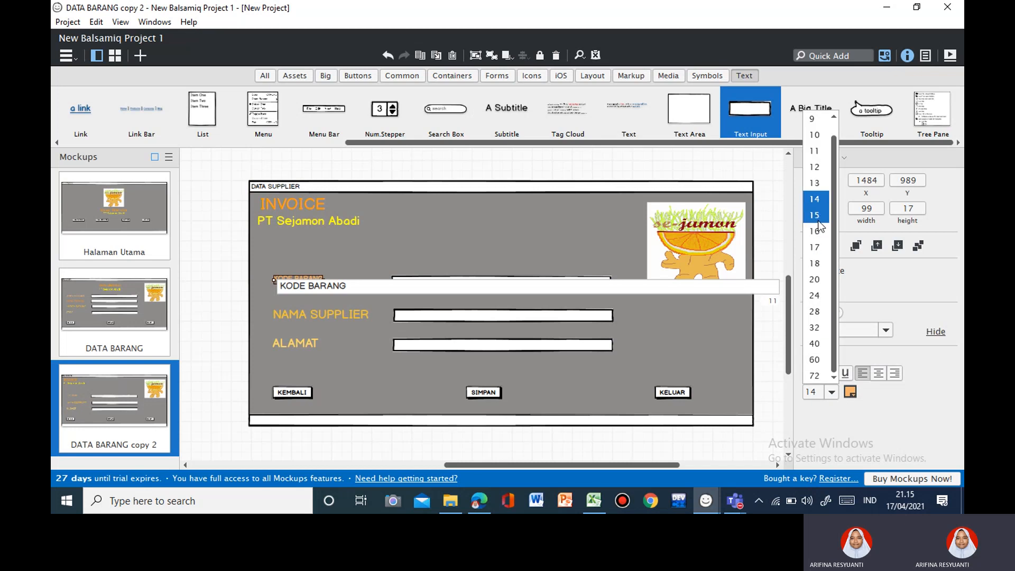
{"action": "left_click", "coordinate": [815, 279]}
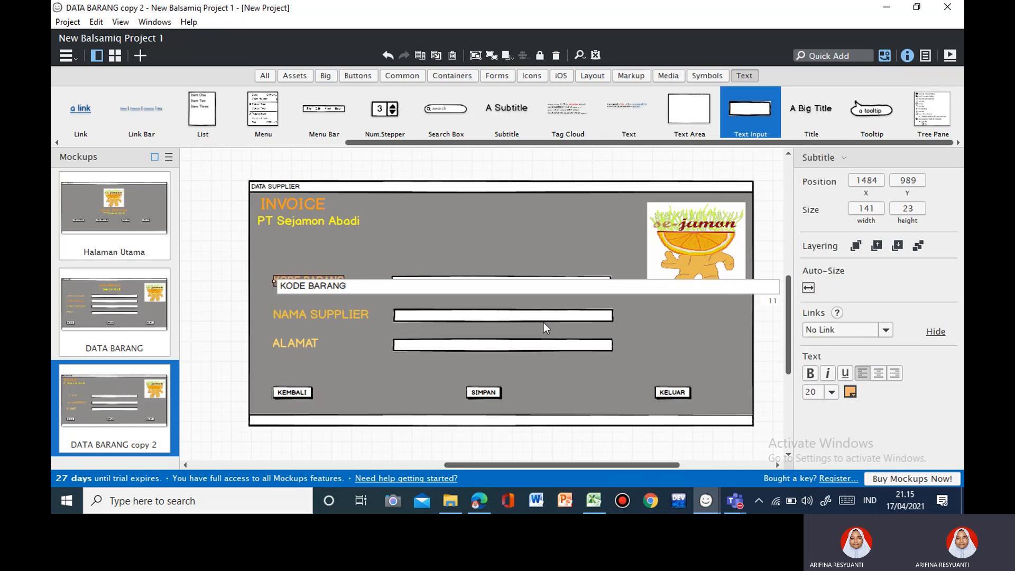
Set the font size of the NAMA SUPPLIER and ALAMAT labels to 20.
{"action": "left_click", "coordinate": [362, 318]}
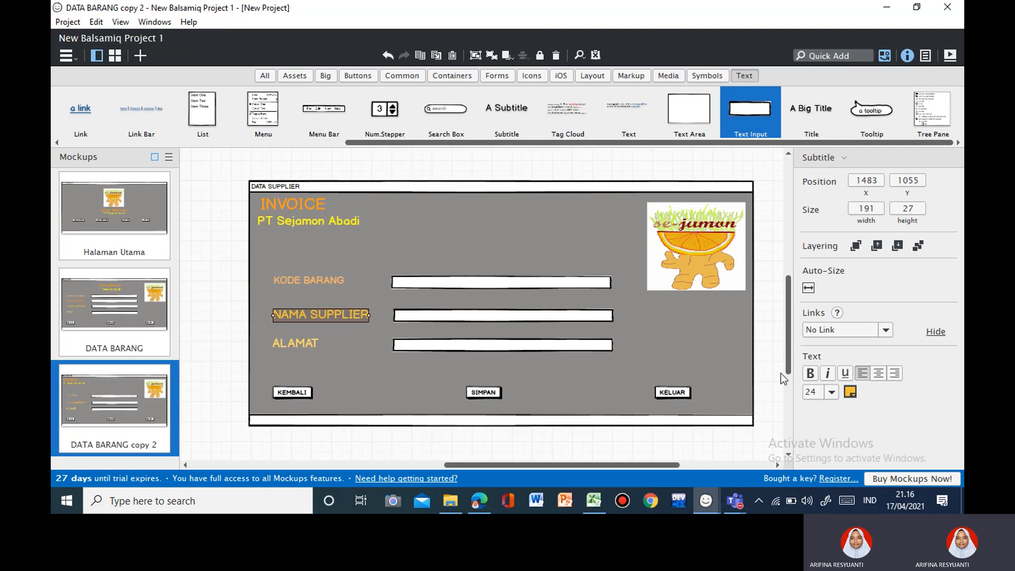
{"action": "left_click", "coordinate": [832, 394]}
{"action": "left_click", "coordinate": [815, 279]}
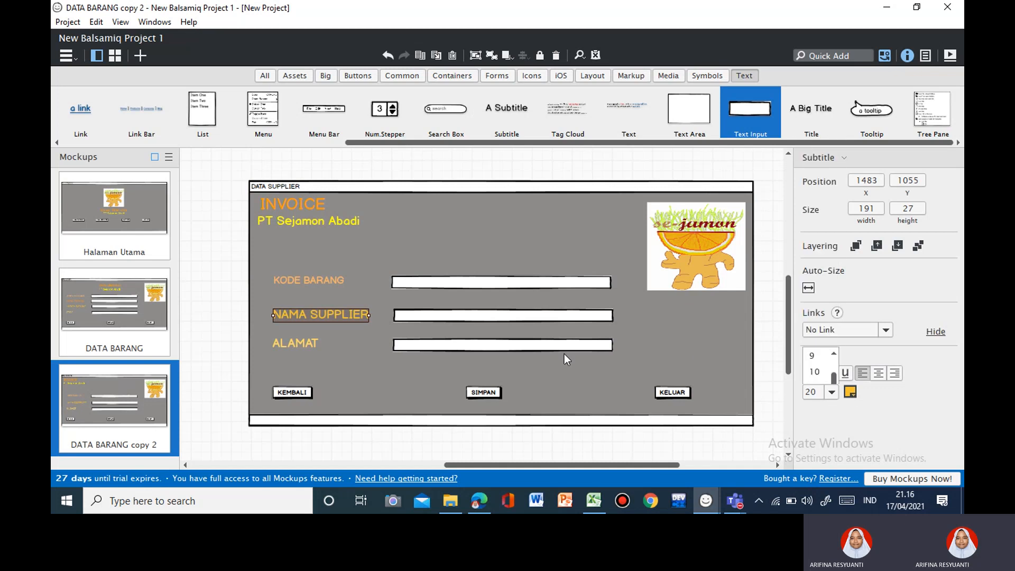
{"action": "left_click", "coordinate": [313, 343]}
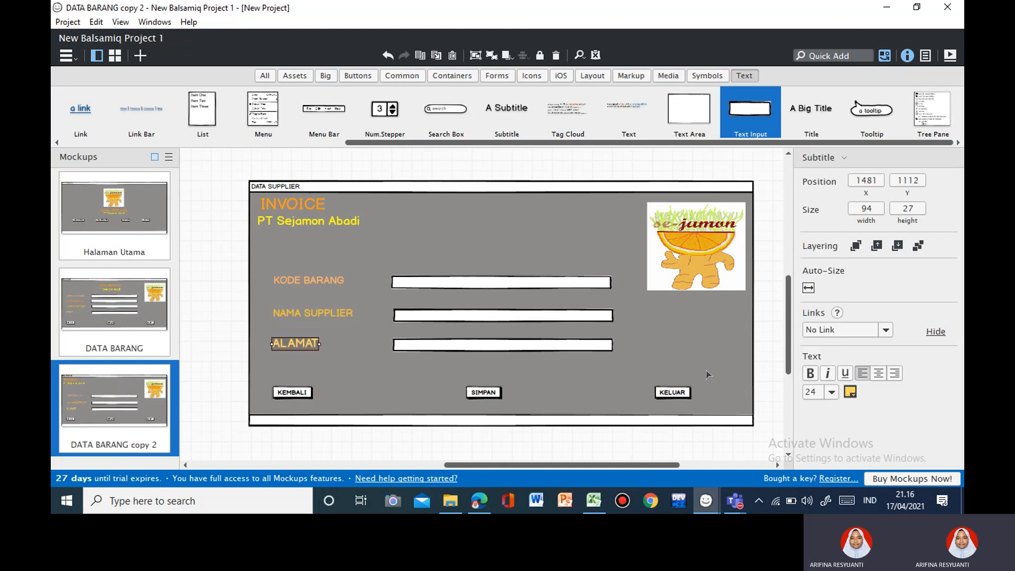
{"action": "left_click", "coordinate": [833, 392]}
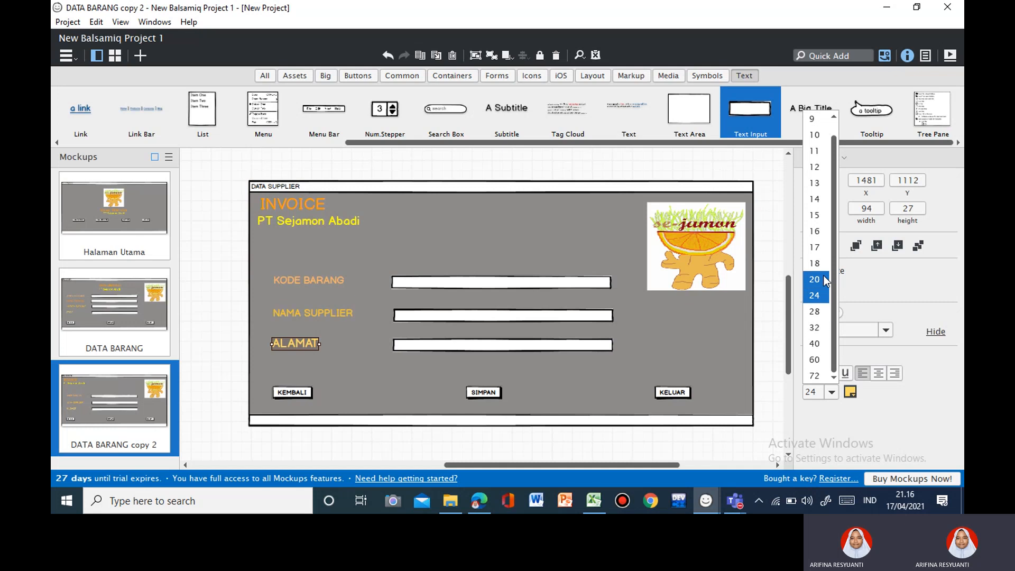
{"action": "left_click", "coordinate": [815, 328]}
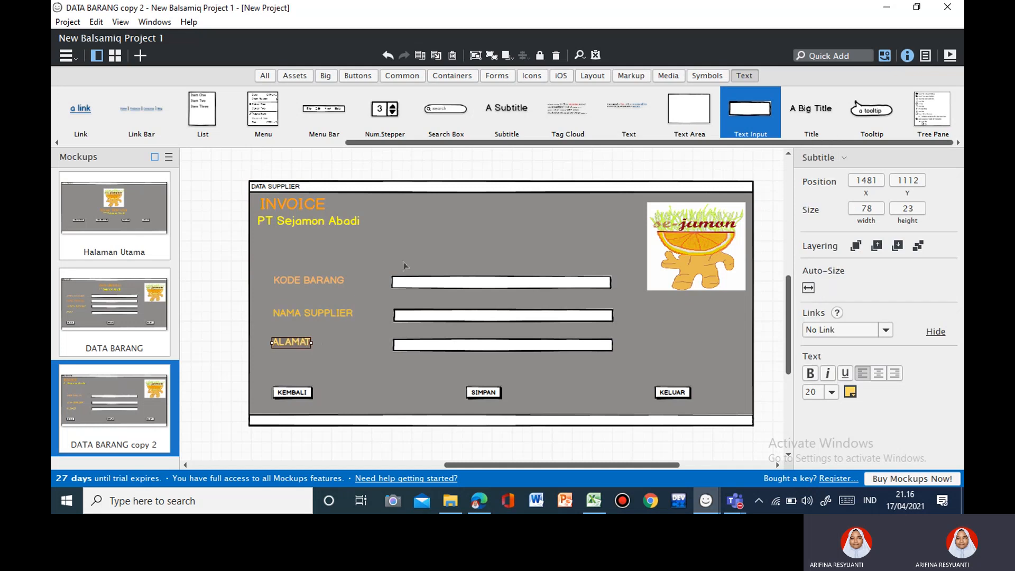
Move the KODE BARANG label below the company name, place its text field beneath it and shorten the field.
{"action": "left_click", "coordinate": [327, 279]}
{"action": "left_click_drag", "start_coordinate": [327, 279], "coordinate": [314, 256]}
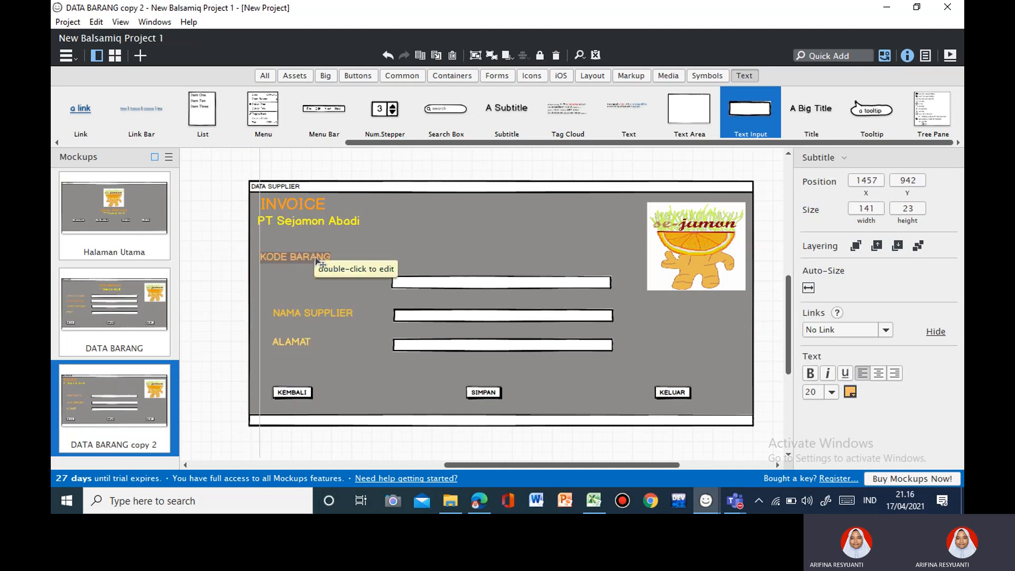
{"action": "left_click_drag", "start_coordinate": [427, 285], "coordinate": [294, 286]}
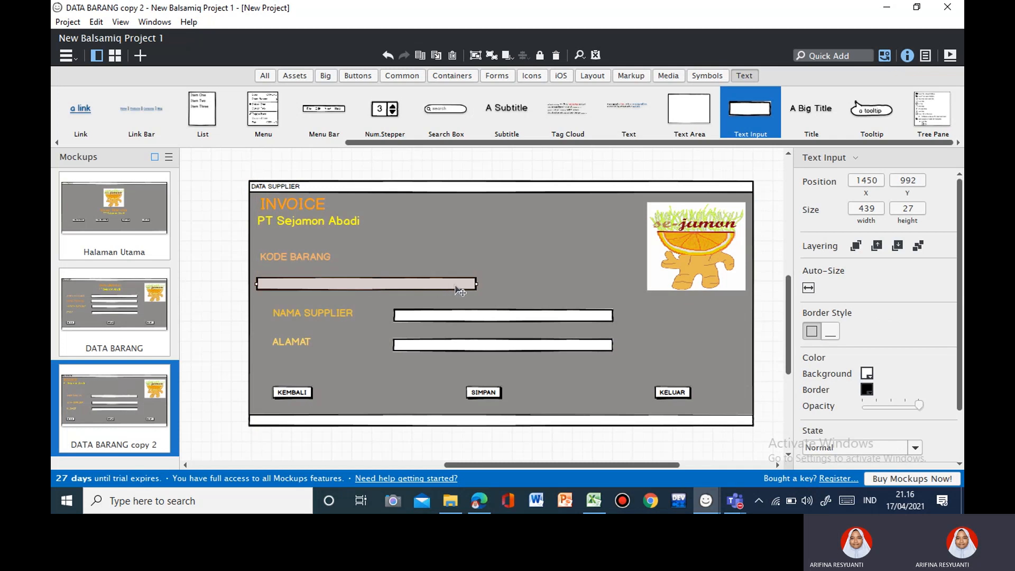
{"action": "left_click_drag", "start_coordinate": [476, 284], "coordinate": [320, 313]}
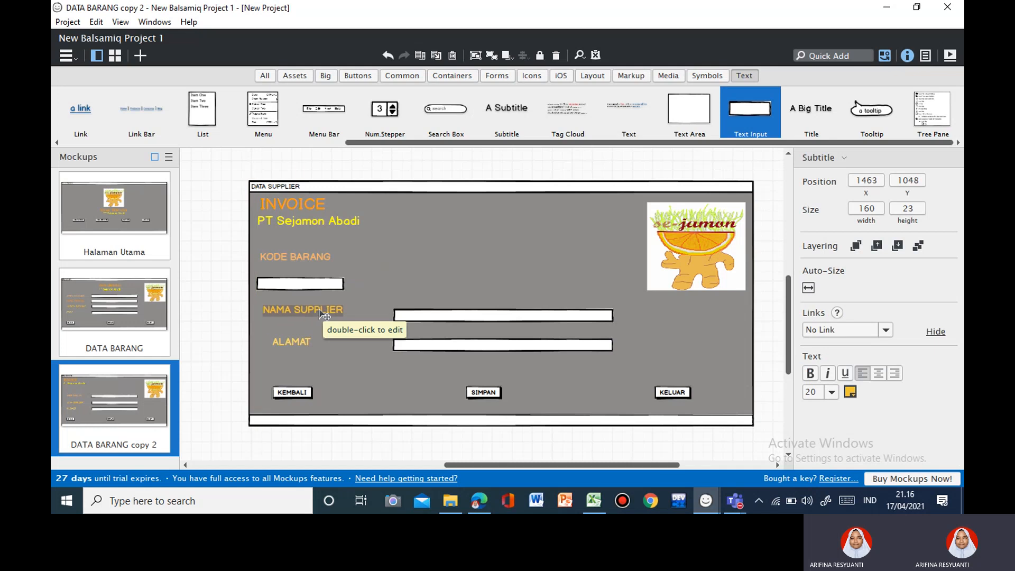
Stack the NAMA SUPPLIER label and its shortened text field closely beneath the KODE BARANG field.
{"action": "left_click_drag", "start_coordinate": [423, 317], "coordinate": [297, 332]}
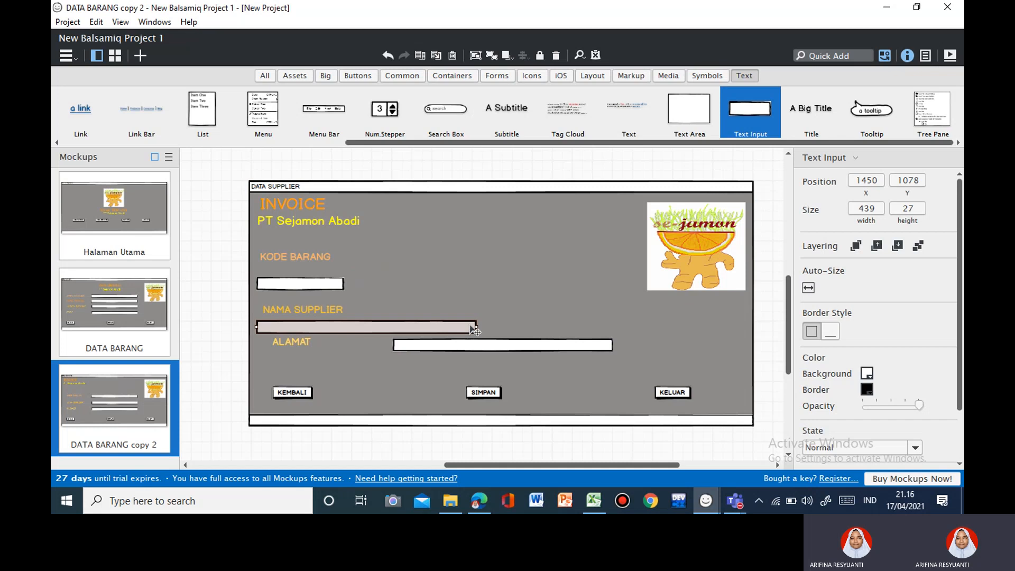
{"action": "left_click_drag", "start_coordinate": [474, 329], "coordinate": [316, 352]}
{"action": "left_click_drag", "start_coordinate": [316, 289], "coordinate": [311, 313]}
Move the ALAMAT label and its text field below the NAMA SUPPLIER field, shortening the field to about 191 wide.
{"action": "left_click_drag", "start_coordinate": [323, 348], "coordinate": [310, 332]}
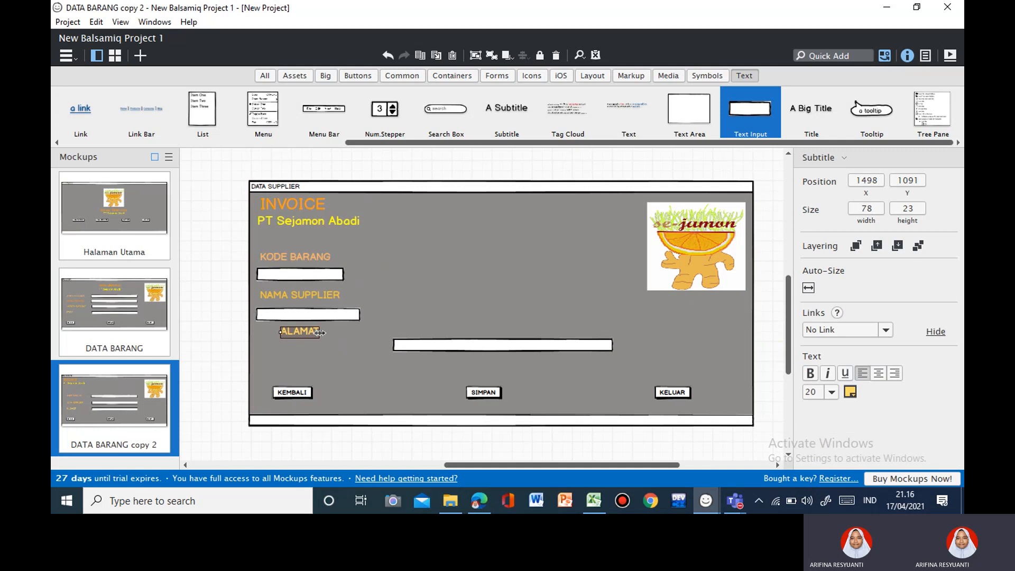
{"action": "left_click_drag", "start_coordinate": [397, 349], "coordinate": [306, 356]}
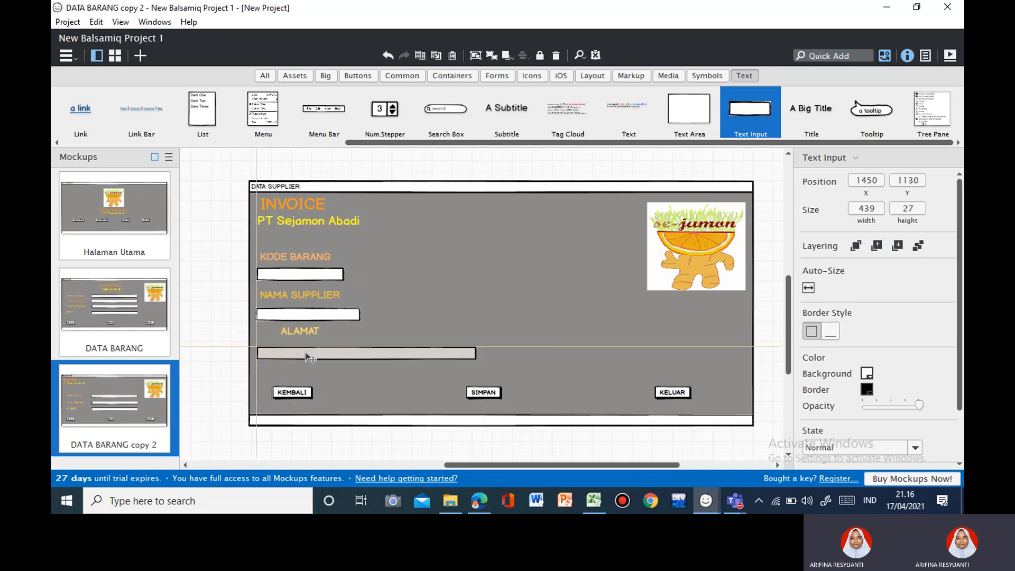
{"action": "left_click_drag", "start_coordinate": [470, 352], "coordinate": [325, 351]}
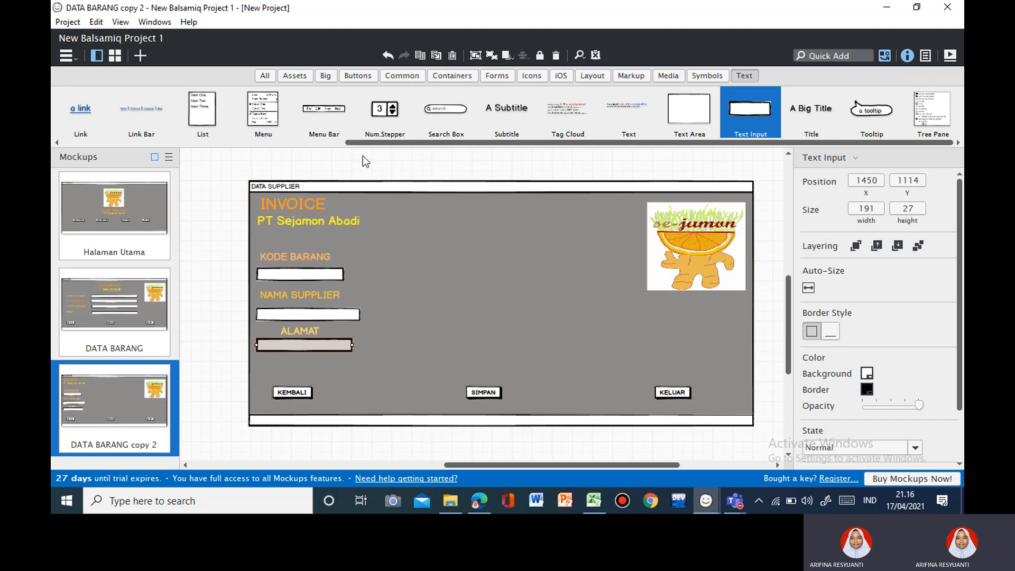
Add an image placeholder in the empty area between the form fields and the logo.
{"action": "mouse_move", "coordinate": [451, 499]}
{"action": "left_click", "coordinate": [666, 76]}
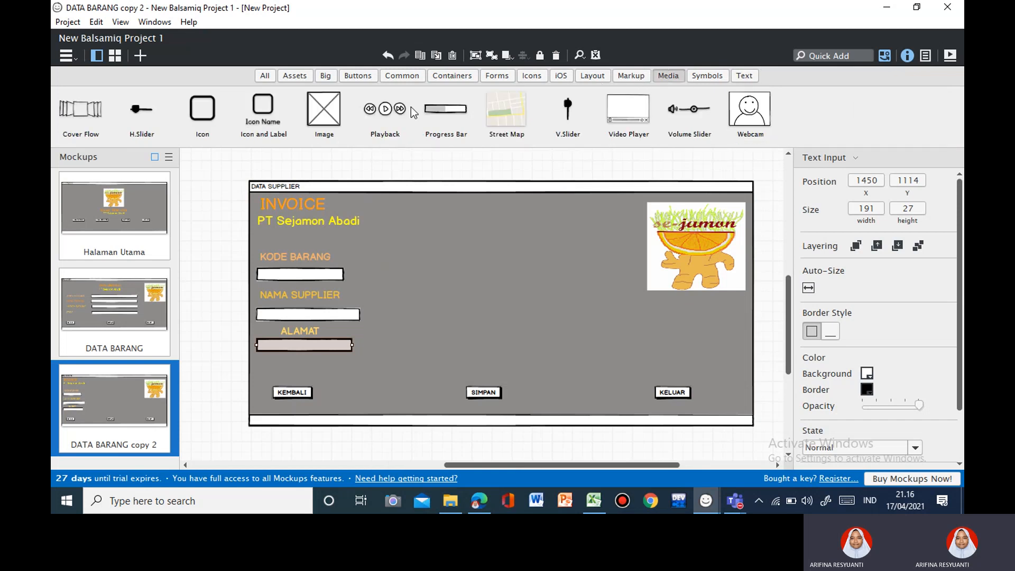
{"action": "left_click_drag", "start_coordinate": [325, 111], "coordinate": [441, 240]}
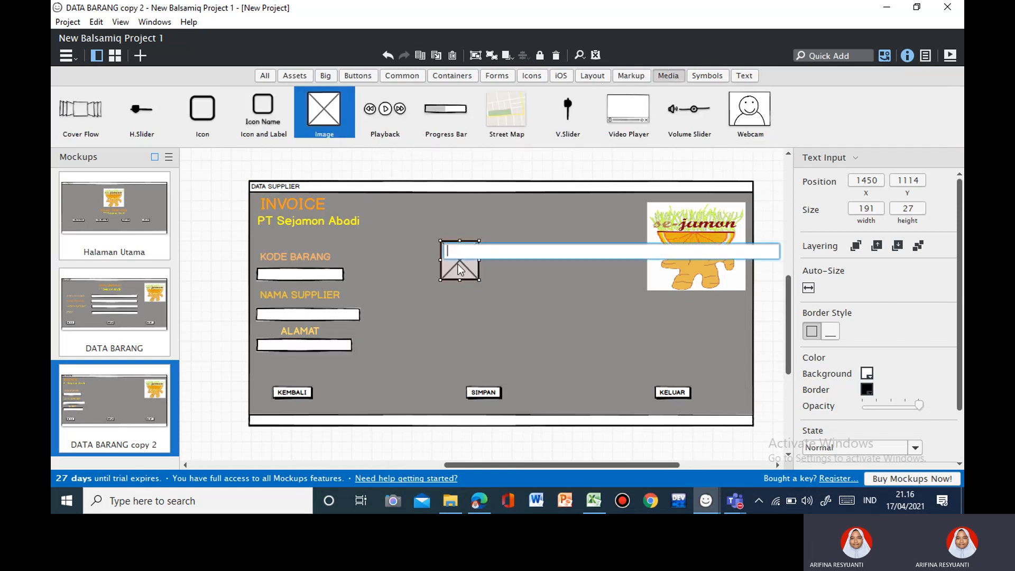
{"action": "left_click", "coordinate": [458, 265]}
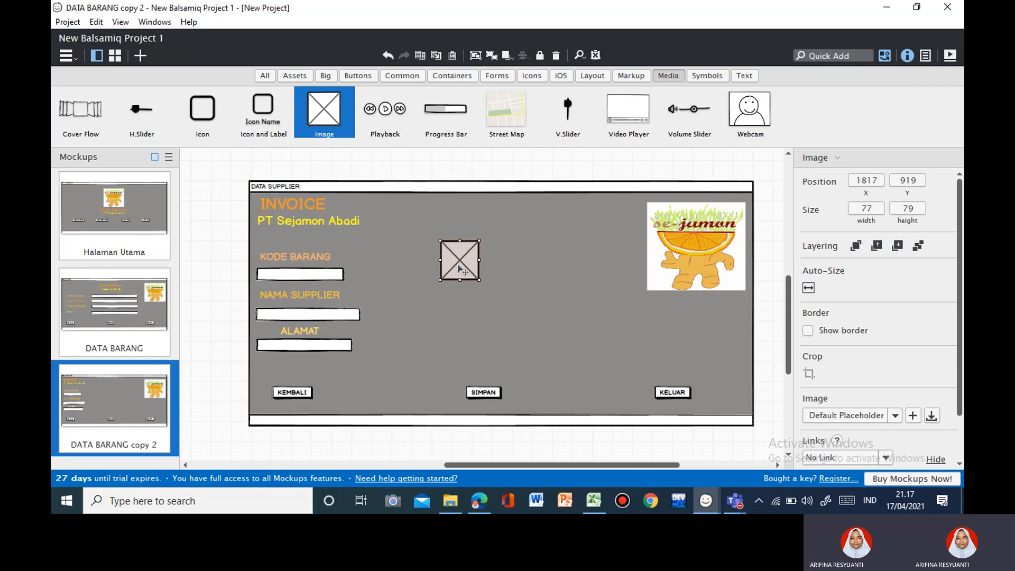
Load the invoice picture from the Pictures folder into the image placeholder.
{"action": "double_click", "coordinate": [458, 260]}
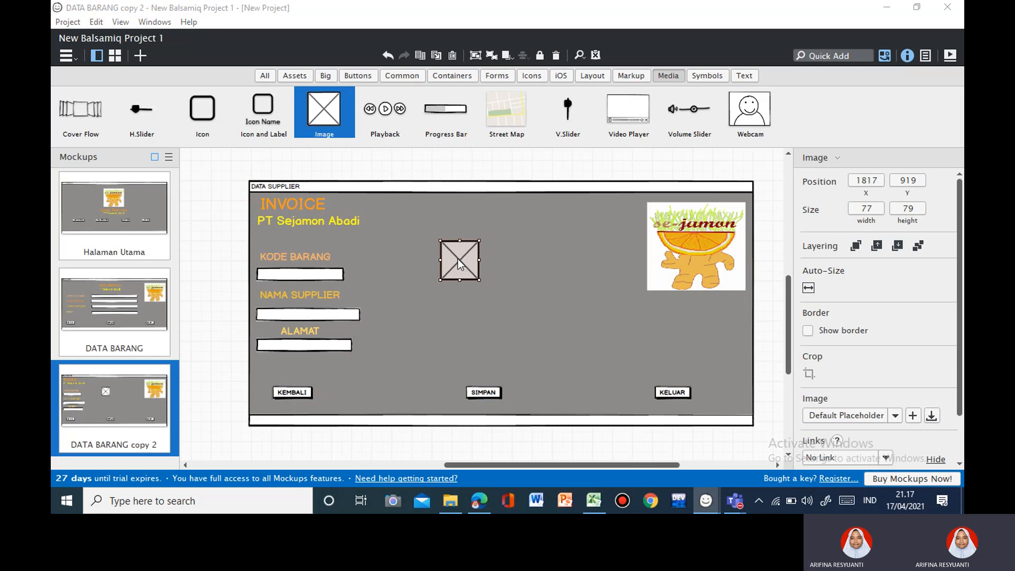
{"action": "scroll", "coordinate": [303, 241], "scroll_direction": "down", "scroll_amount": 1}
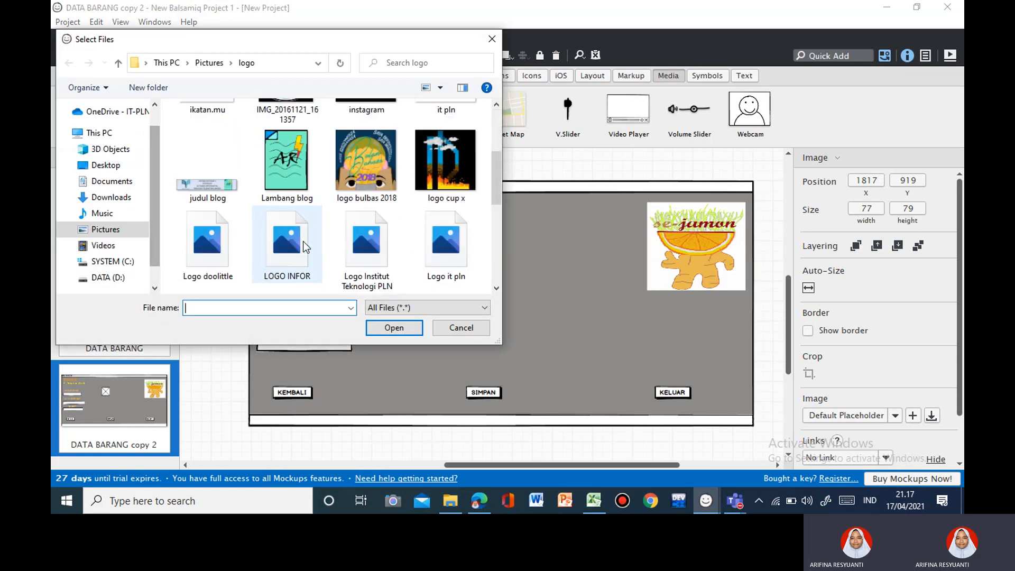
{"action": "scroll", "coordinate": [303, 241], "scroll_direction": "down", "scroll_amount": 5}
{"action": "scroll", "coordinate": [303, 241], "scroll_direction": "up", "scroll_amount": 4}
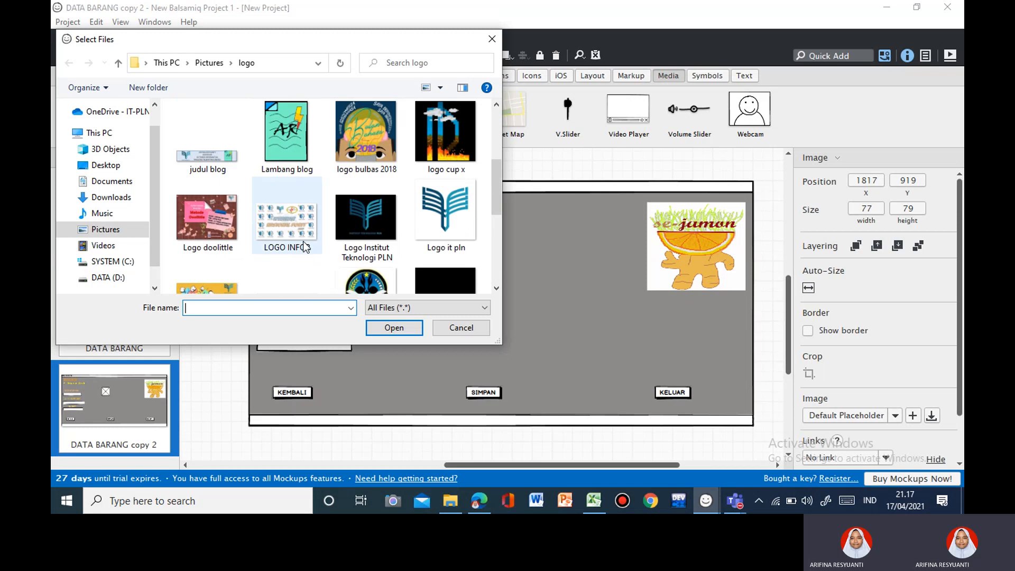
{"action": "scroll", "coordinate": [303, 241], "scroll_direction": "up", "scroll_amount": 2}
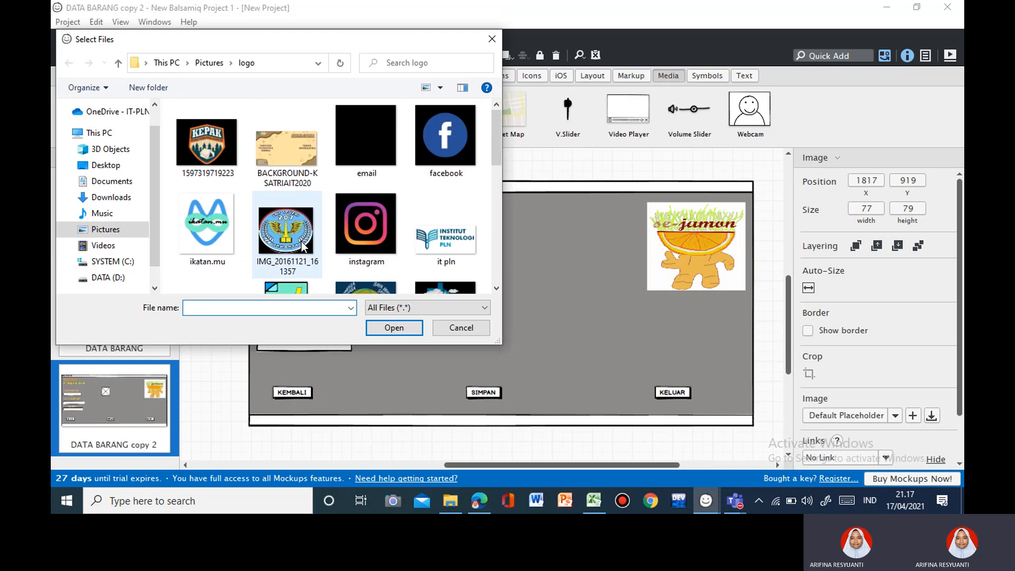
{"action": "left_click", "coordinate": [129, 231]}
{"action": "scroll", "coordinate": [334, 214], "scroll_direction": "down", "scroll_amount": 3}
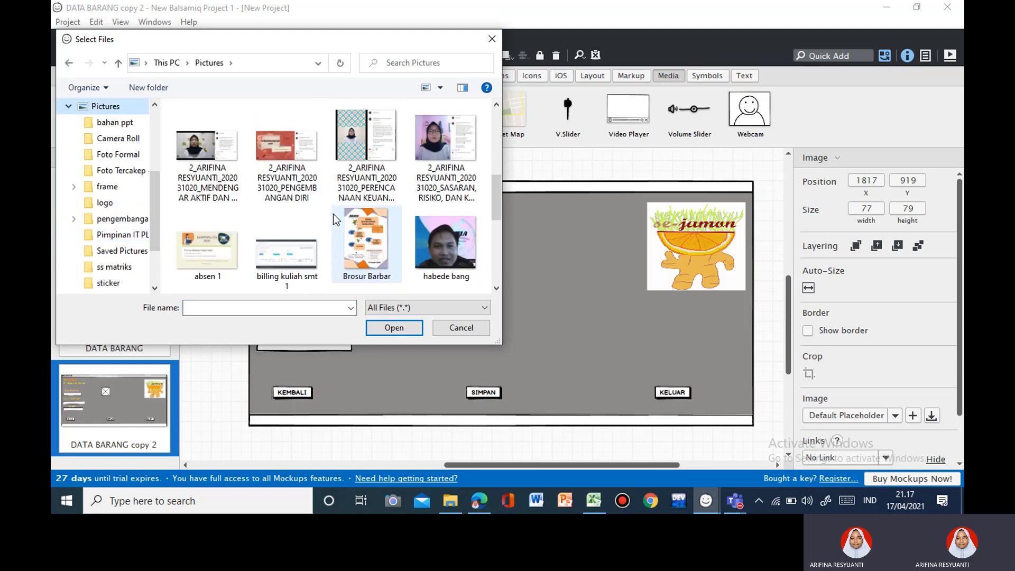
{"action": "scroll", "coordinate": [333, 214], "scroll_direction": "down", "scroll_amount": 3}
{"action": "scroll", "coordinate": [333, 214], "scroll_direction": "up", "scroll_amount": 1}
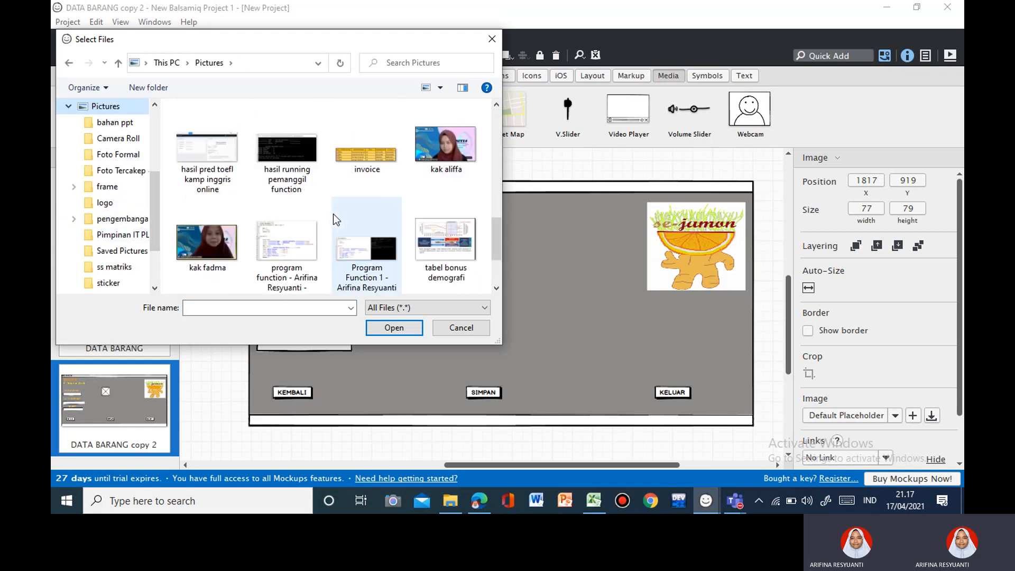
{"action": "left_click", "coordinate": [369, 177]}
{"action": "left_click", "coordinate": [383, 324]}
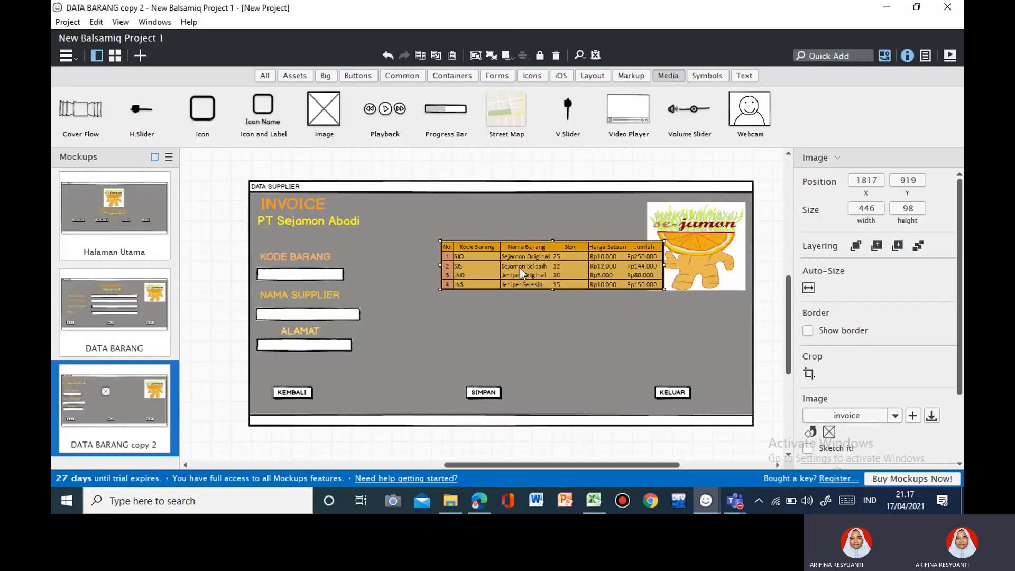
Enlarge the invoice table image to about 509 by 176 and position it beside the form fields, clear of the logo.
{"action": "left_click_drag", "start_coordinate": [519, 268], "coordinate": [487, 316]}
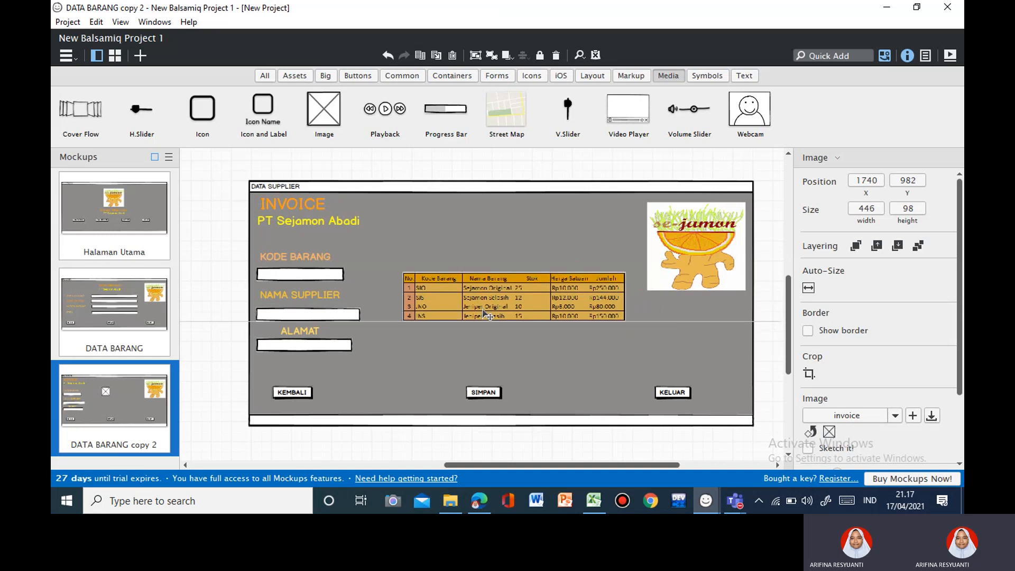
{"action": "left_click_drag", "start_coordinate": [626, 321], "coordinate": [637, 342]}
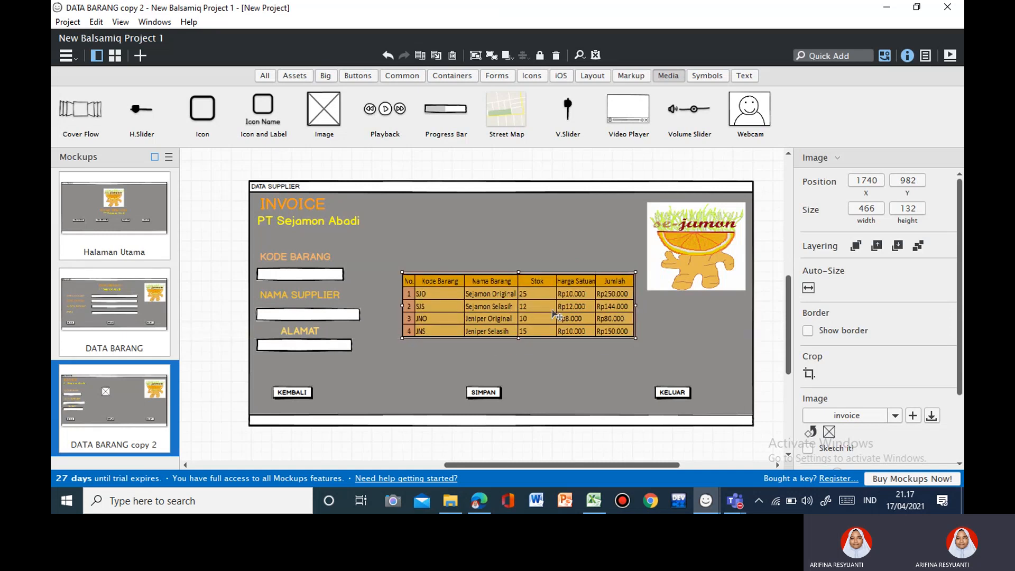
{"action": "left_click_drag", "start_coordinate": [555, 315], "coordinate": [545, 323]}
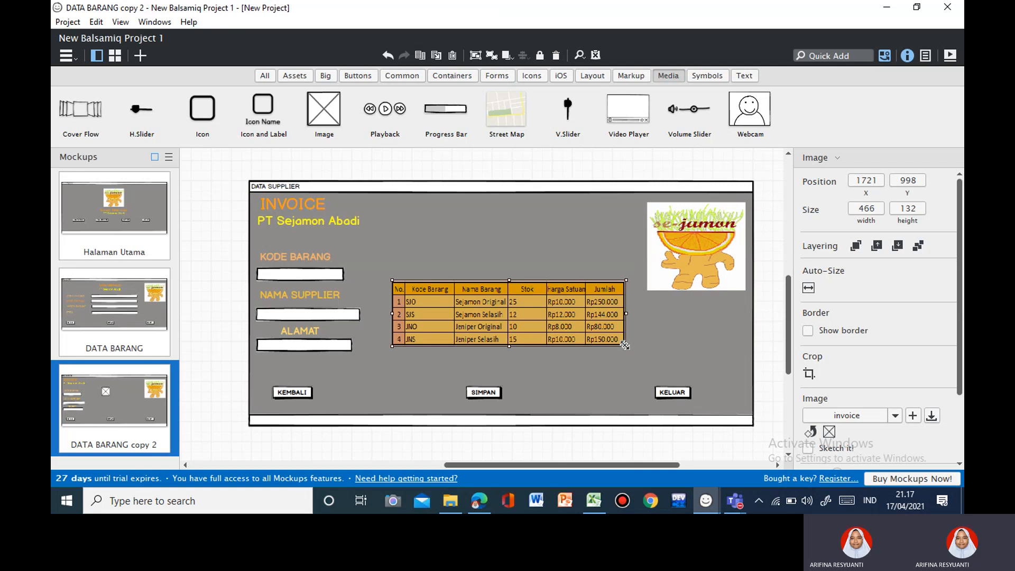
{"action": "left_click_drag", "start_coordinate": [625, 346], "coordinate": [644, 358]}
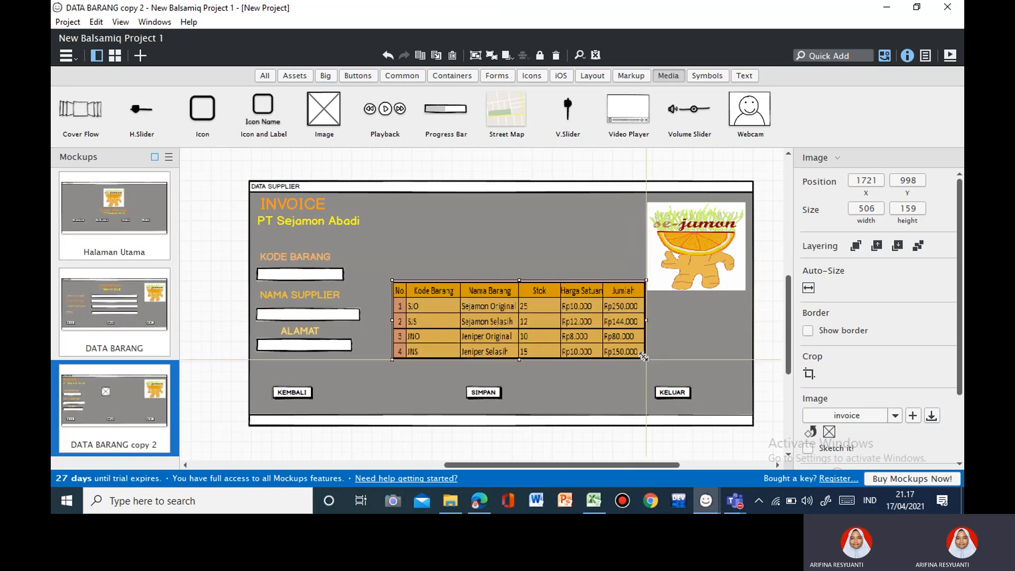
{"action": "left_click_drag", "start_coordinate": [584, 335], "coordinate": [569, 318]}
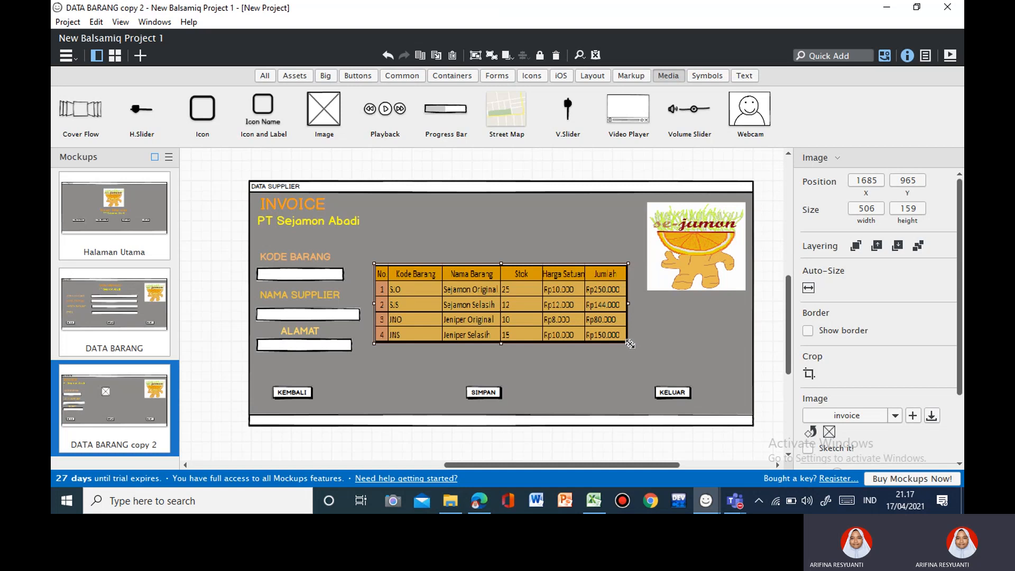
{"action": "left_click_drag", "start_coordinate": [630, 344], "coordinate": [632, 351]}
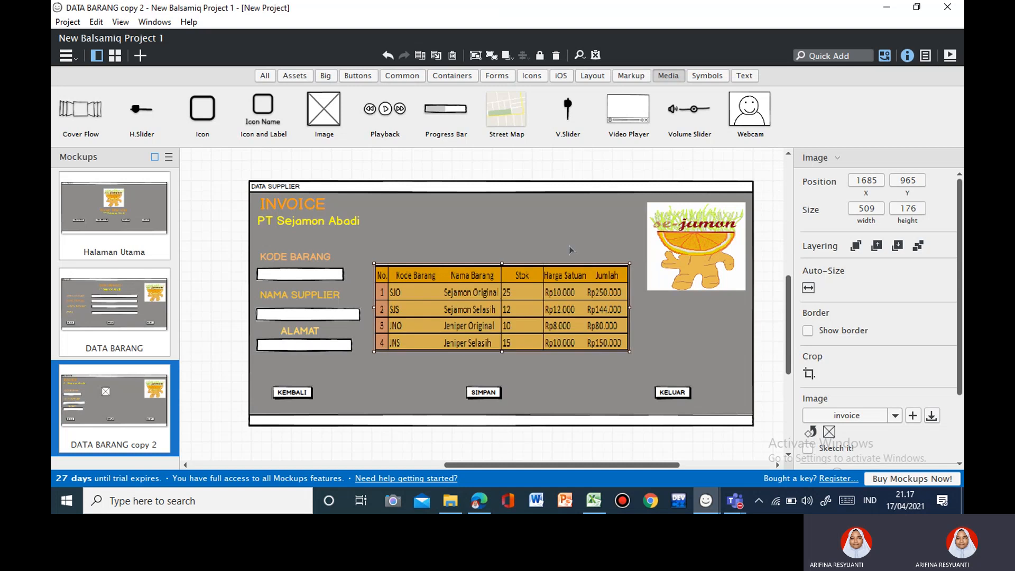
{"action": "left_click", "coordinate": [571, 249]}
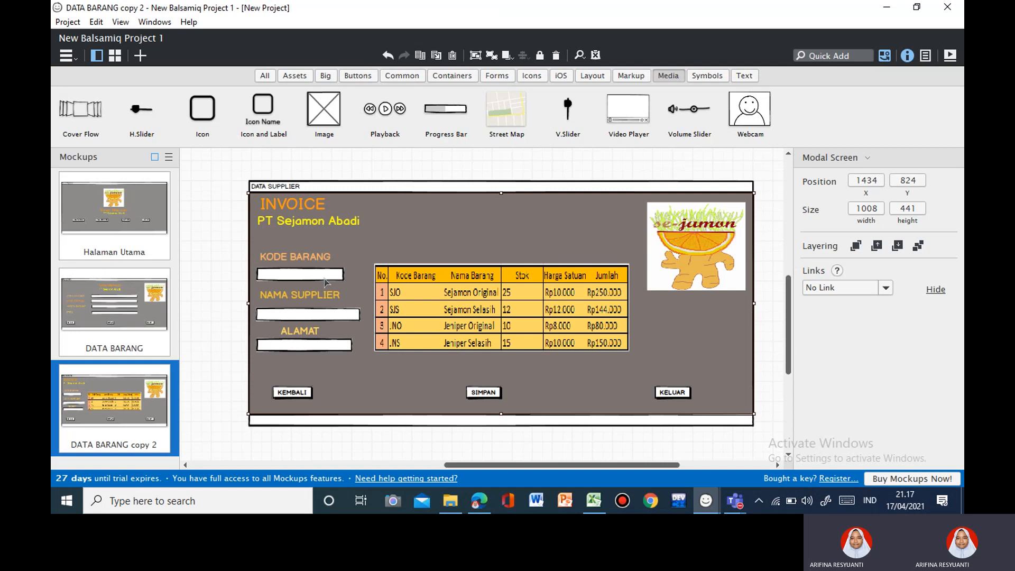
{"action": "left_click", "coordinate": [328, 277]}
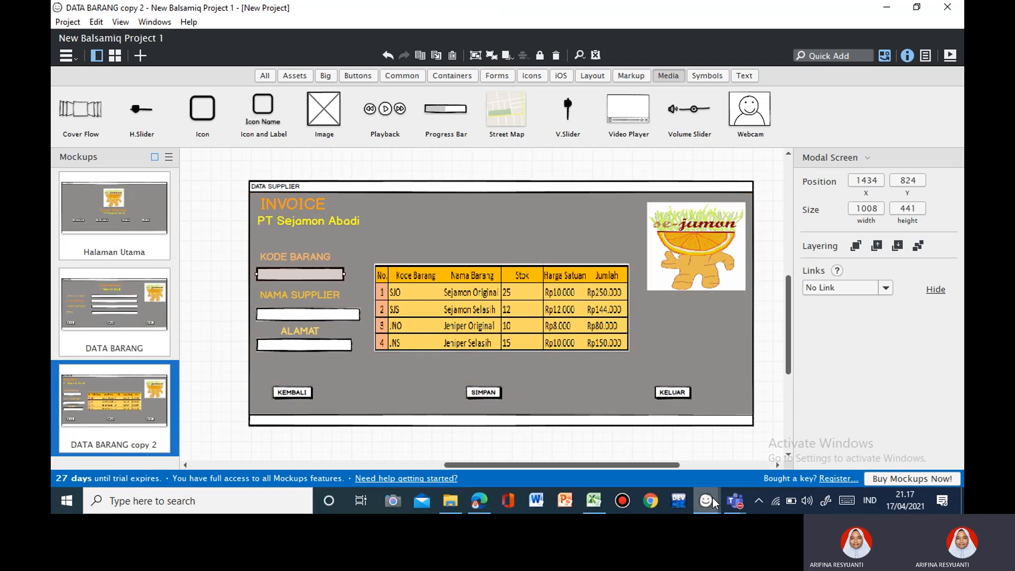
Look over the Invoice mockup in the reference UI DEKSTOP DAN SMARTPHONE project, and return to New Balsamiq Project 1.
{"action": "mouse_move", "coordinate": [711, 500]}
{"action": "left_click", "coordinate": [647, 453]}
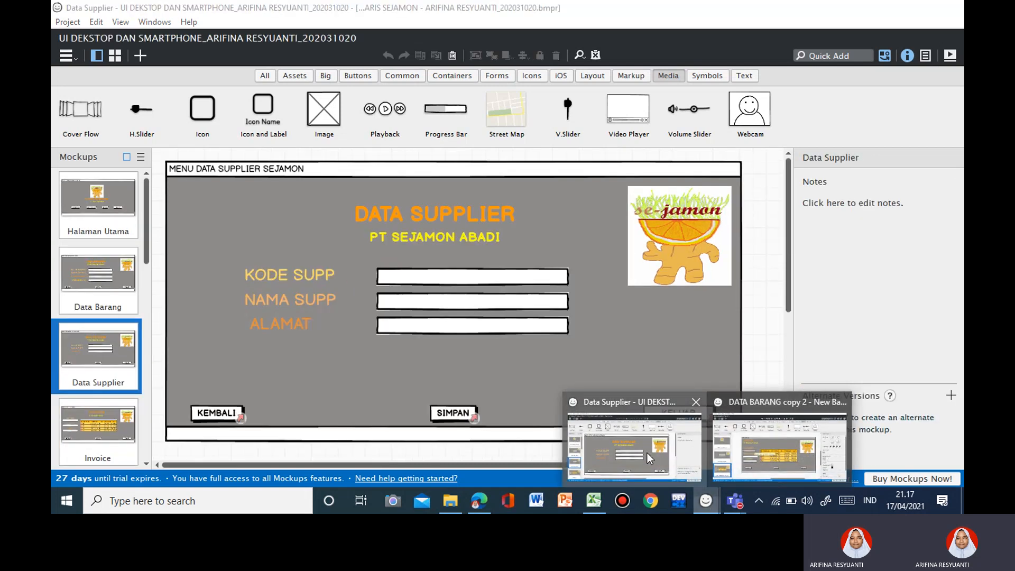
{"action": "left_click", "coordinate": [116, 418]}
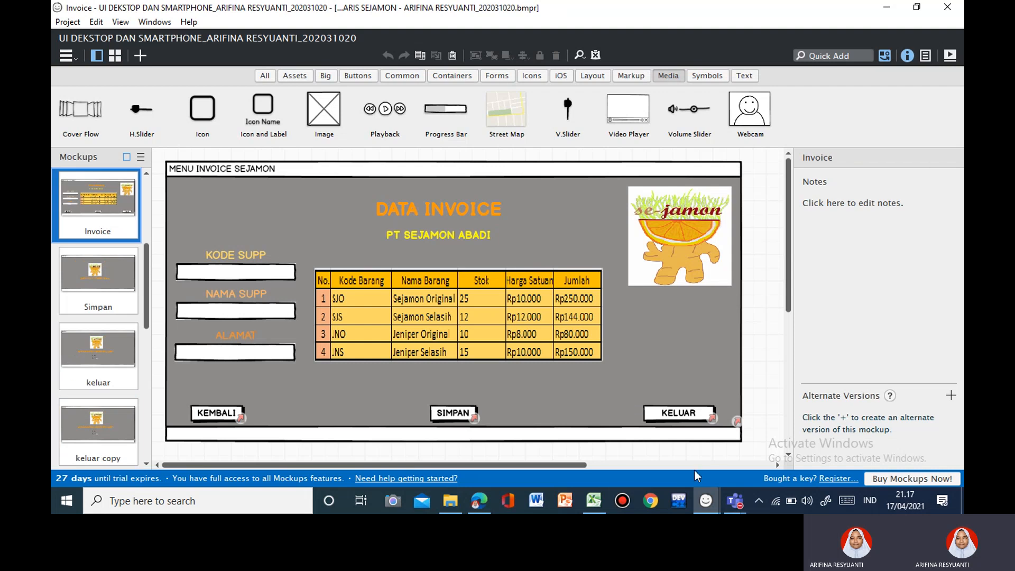
{"action": "mouse_move", "coordinate": [709, 501]}
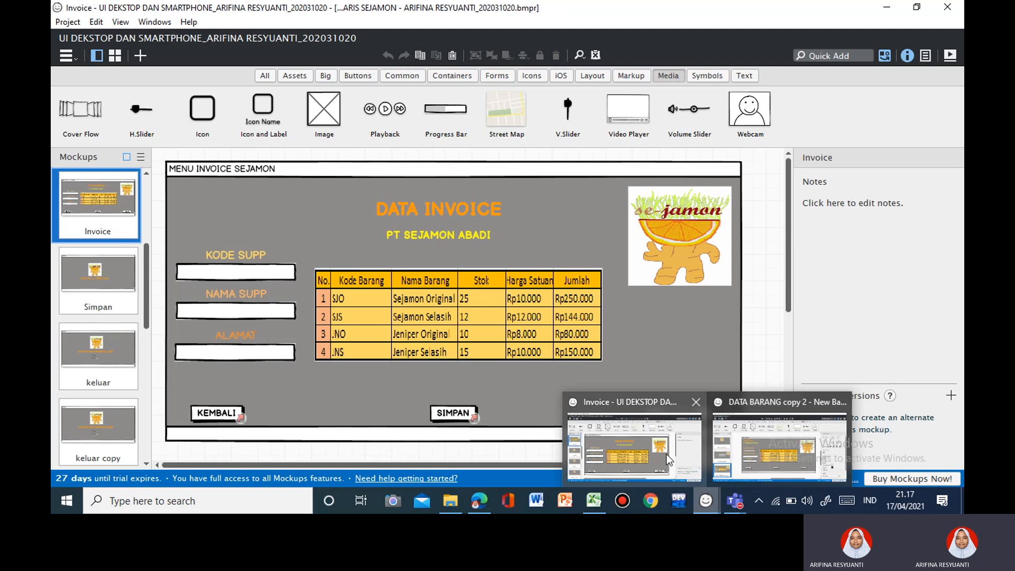
{"action": "left_click", "coordinate": [756, 446]}
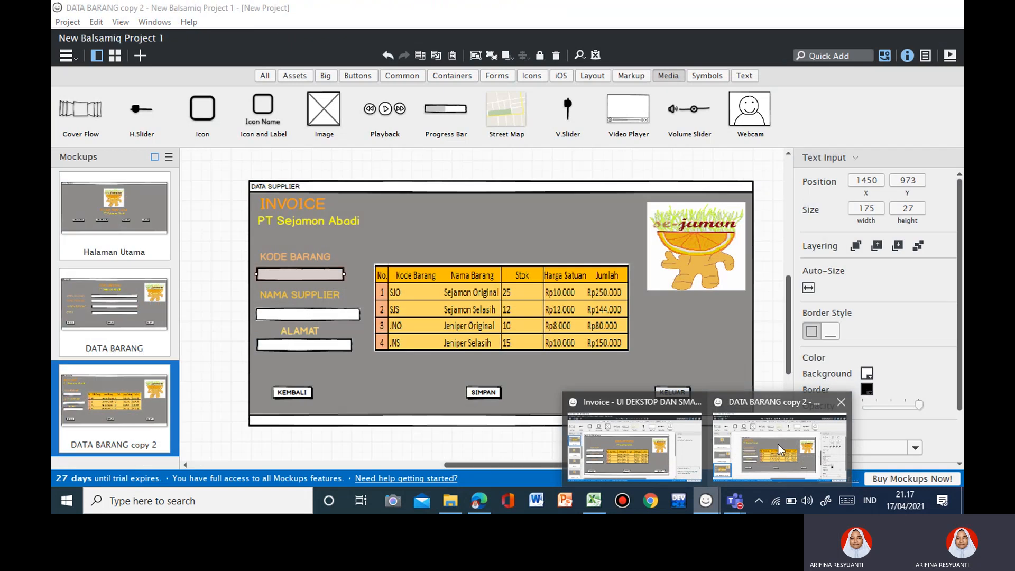
{"action": "left_click", "coordinate": [327, 259]}
{"action": "double_click", "coordinate": [326, 259]}
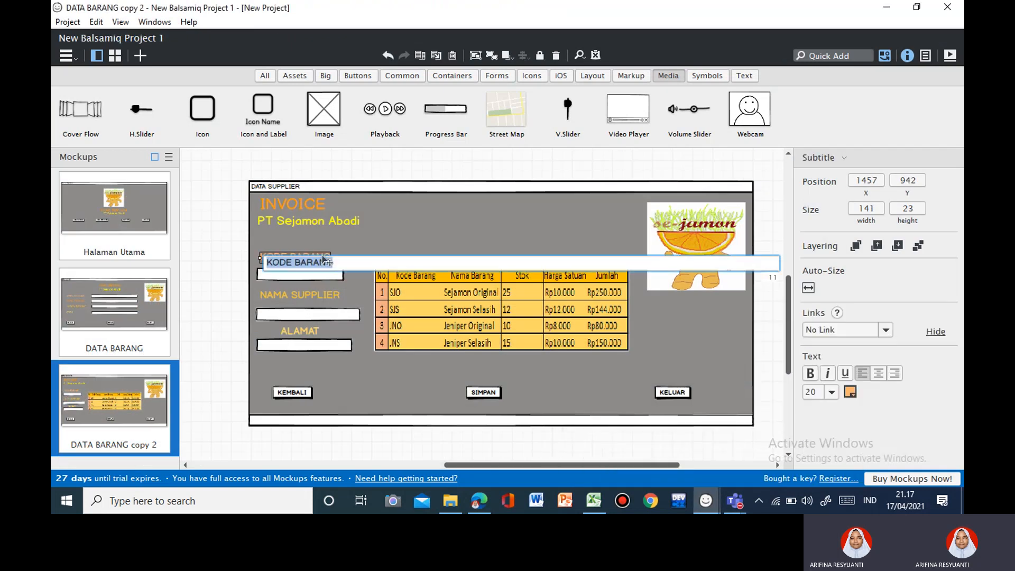
{"action": "left_click", "coordinate": [333, 263]}
{"action": "key", "text": "Return"}
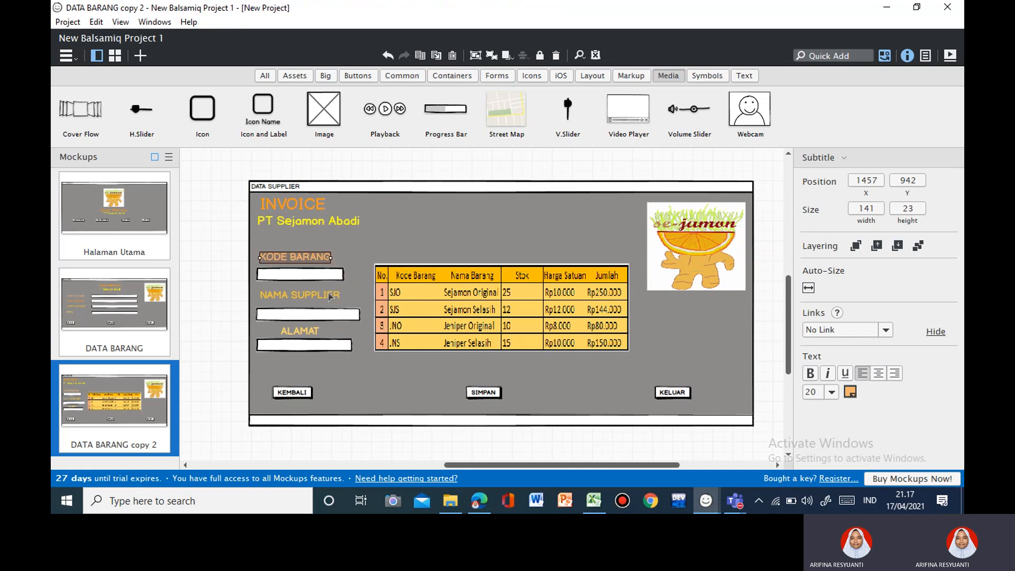
{"action": "left_click", "coordinate": [316, 334]}
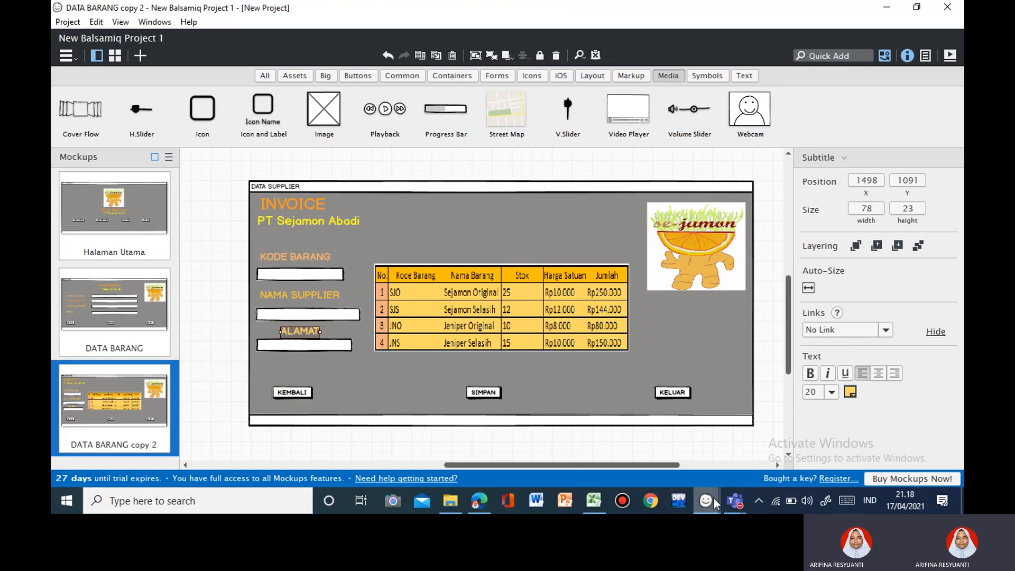
Check the reference invoice's field labels again and change the KODE BARANG label to KODE SUPP.
{"action": "mouse_move", "coordinate": [711, 499]}
{"action": "left_click", "coordinate": [642, 461]}
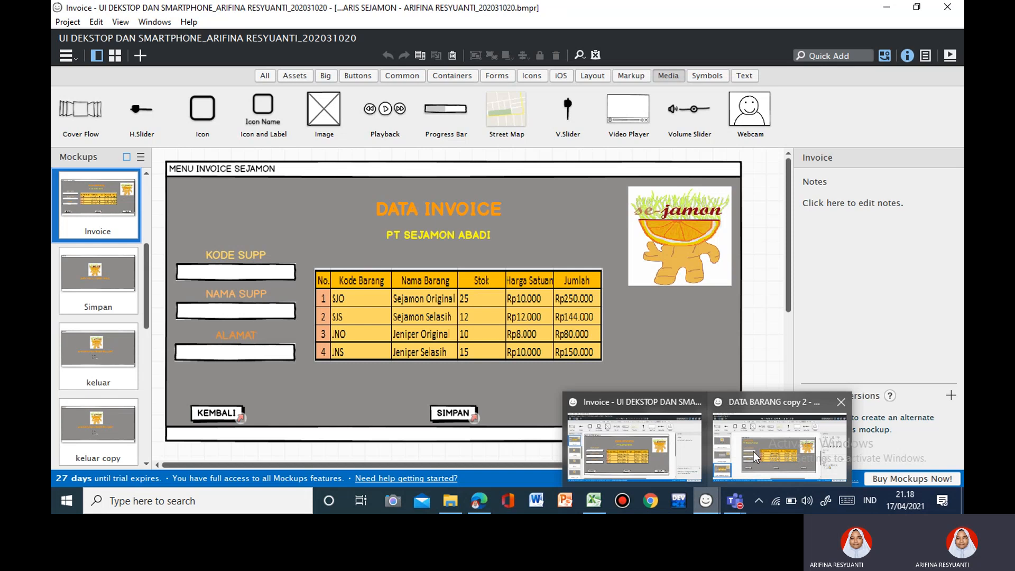
{"action": "left_click", "coordinate": [754, 452]}
{"action": "left_click", "coordinate": [313, 255]}
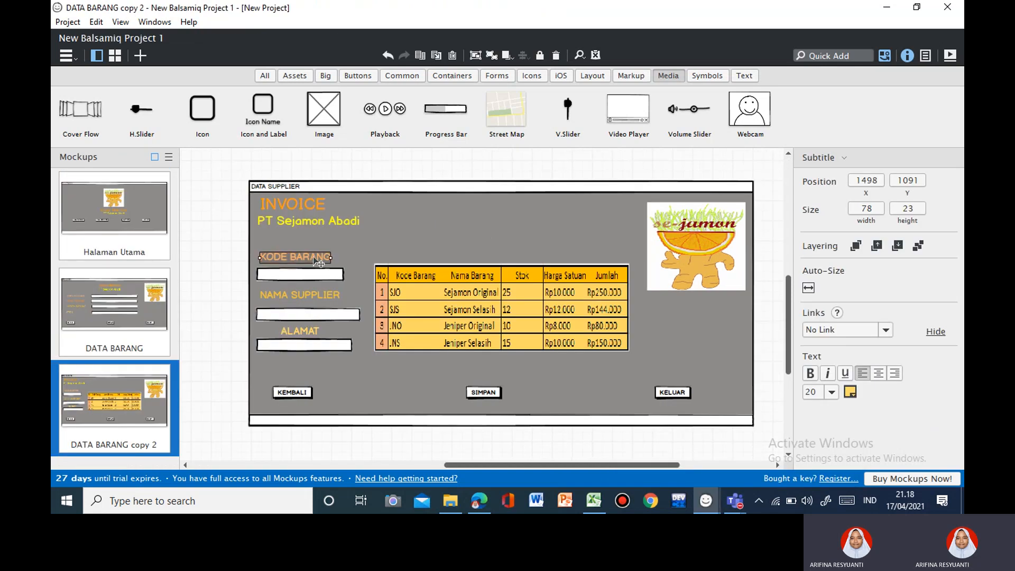
{"action": "double_click", "coordinate": [313, 256]}
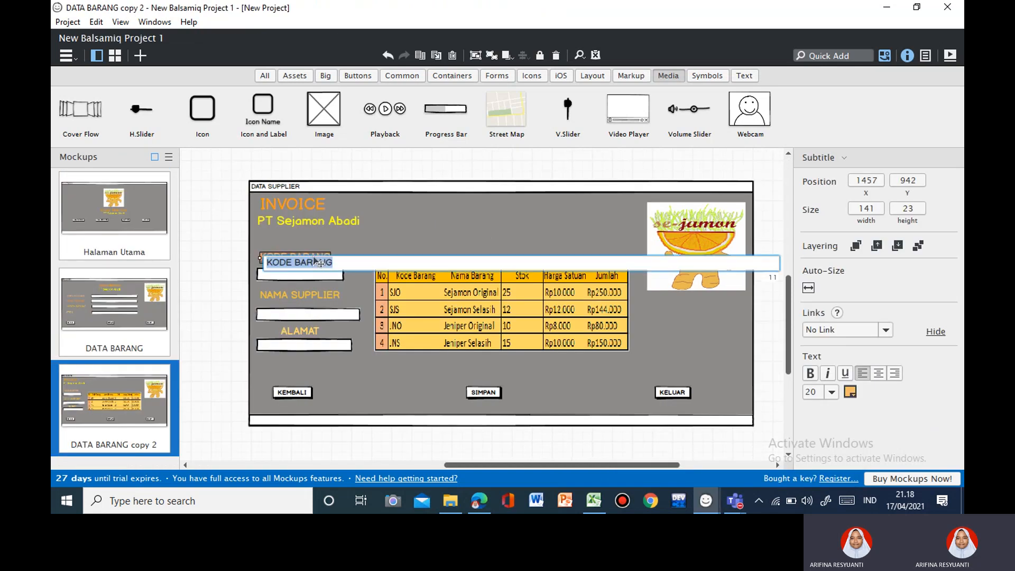
{"action": "left_click", "coordinate": [349, 262]}
{"action": "key", "text": "BackSpace"}
{"action": "key", "text": "BackSpace"}
{"action": "key", "text": "BackSpace"}
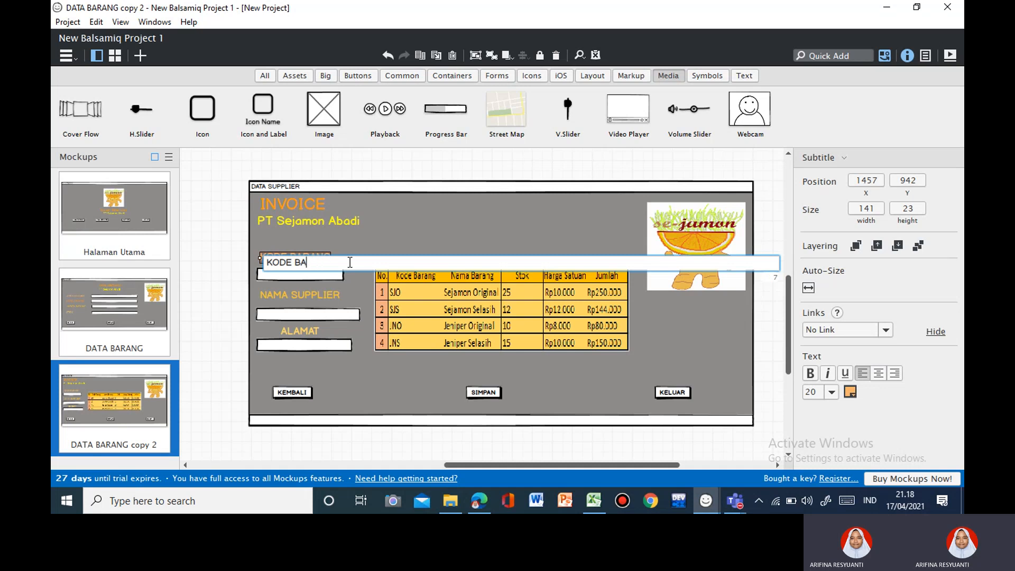
{"action": "type", "text": "SUPP"}
Shorten the NAMA SUPPLIER label to NAMA SUPP.
{"action": "left_click", "coordinate": [315, 297]}
{"action": "double_click", "coordinate": [319, 300]}
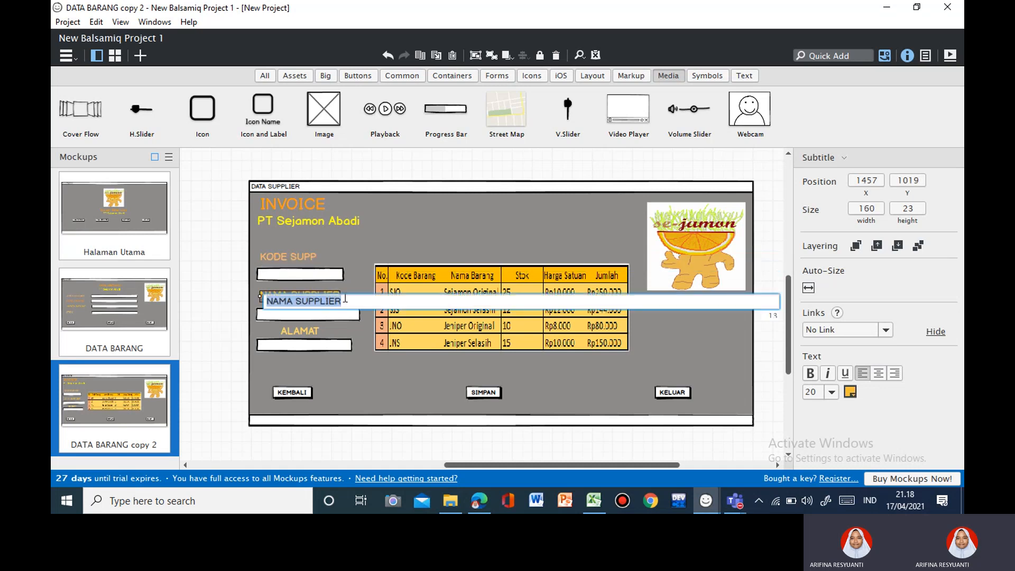
{"action": "left_click", "coordinate": [345, 299]}
{"action": "key", "text": "BackSpace"}
{"action": "key", "text": "BackSpace"}
{"action": "key", "text": "BackSpace"}
{"action": "key", "text": "BackSpace"}
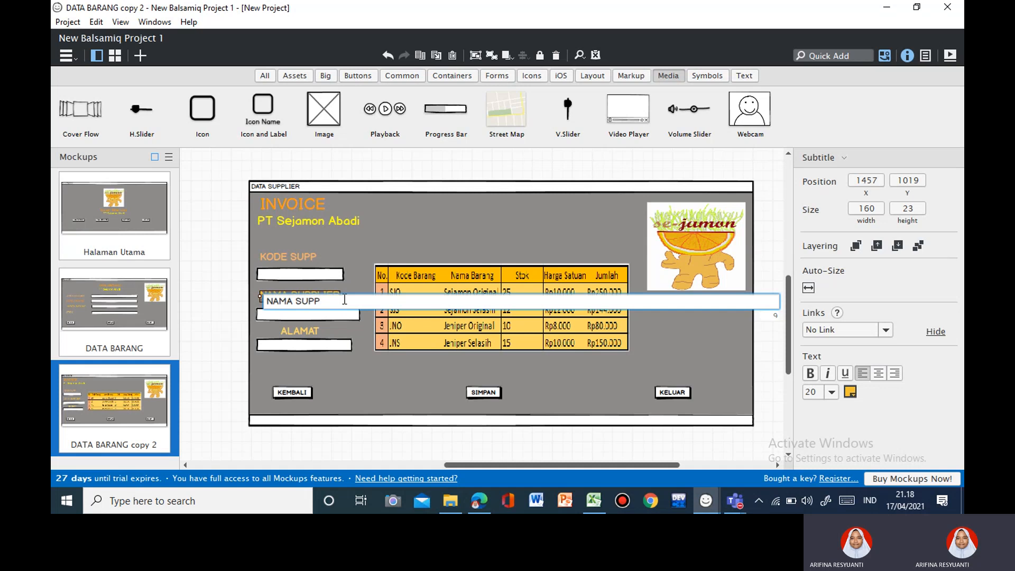
{"action": "key", "text": "Return"}
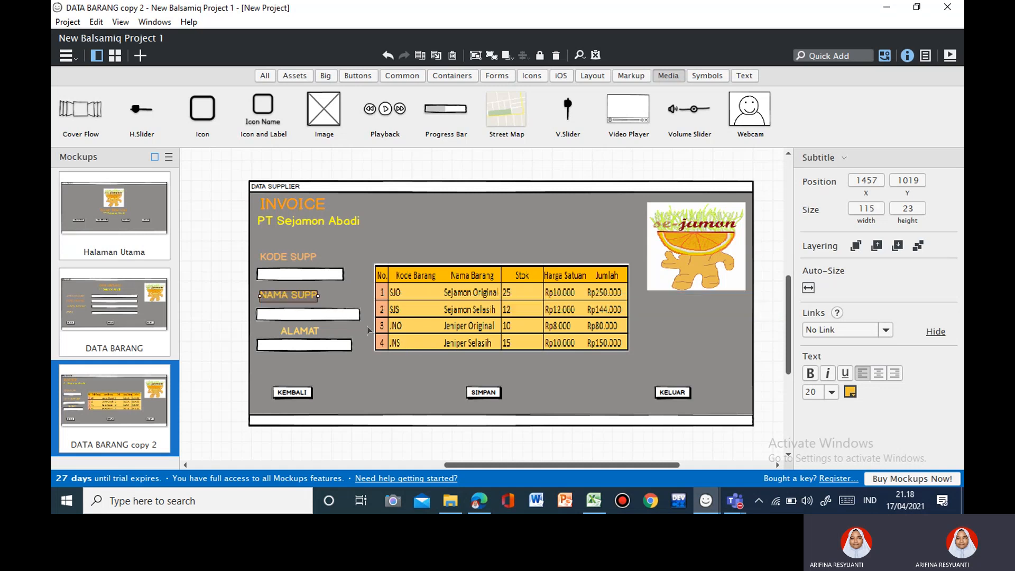
Centre the three labels above their fields, widening the KODE SUPP and ALAMAT fields to match the NAMA SUPP field, about 206 wide.
{"action": "left_click_drag", "start_coordinate": [304, 298], "coordinate": [317, 298]}
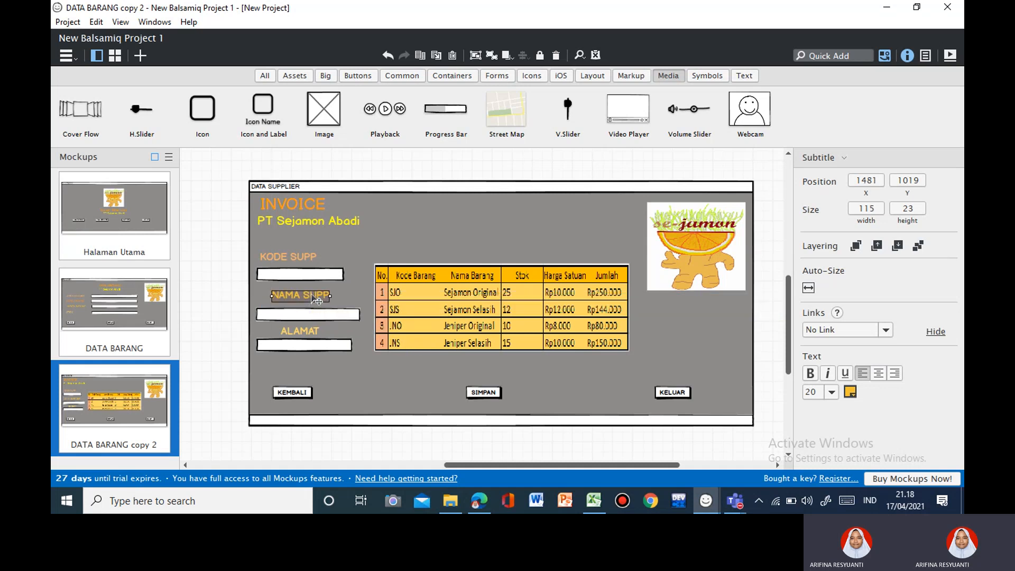
{"action": "left_click_drag", "start_coordinate": [310, 256], "coordinate": [365, 276]}
{"action": "left_click", "coordinate": [323, 278]}
{"action": "left_click", "coordinate": [341, 346]}
{"action": "left_click_drag", "start_coordinate": [352, 345], "coordinate": [360, 346]}
{"action": "left_click", "coordinate": [315, 333]}
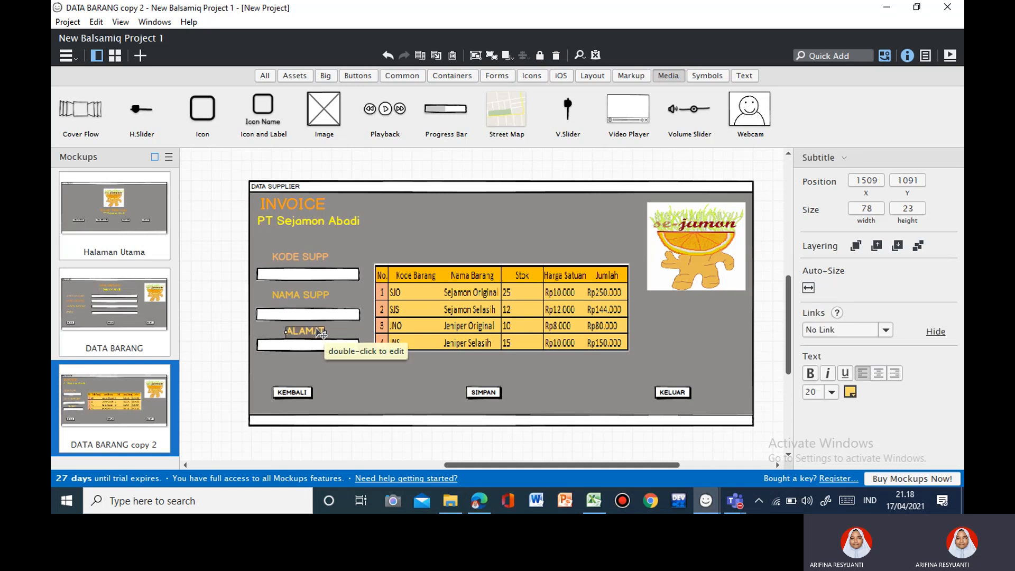
Even out the form's vertical spacing by lowering the KODE SUPP label and field and shifting the ALAMAT label and field slightly down.
{"action": "left_click", "coordinate": [315, 348]}
{"action": "left_click_drag", "start_coordinate": [315, 347], "coordinate": [318, 341]}
{"action": "left_click", "coordinate": [314, 333]}
{"action": "left_click_drag", "start_coordinate": [314, 302], "coordinate": [329, 272]}
{"action": "left_click", "coordinate": [338, 243]}
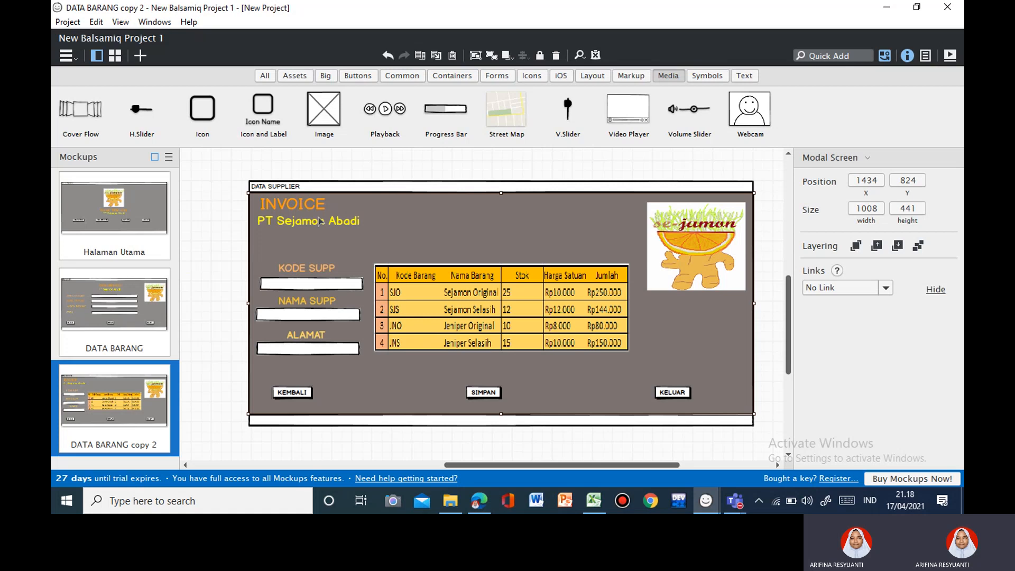
Move the INVOICE heading and the PT Sejamon Abadi subtitle to the upper centre of the screen, above the invoice table.
{"action": "left_click_drag", "start_coordinate": [320, 213], "coordinate": [494, 210]}
{"action": "left_click_drag", "start_coordinate": [345, 218], "coordinate": [506, 239]}
{"action": "left_click", "coordinate": [386, 238]}
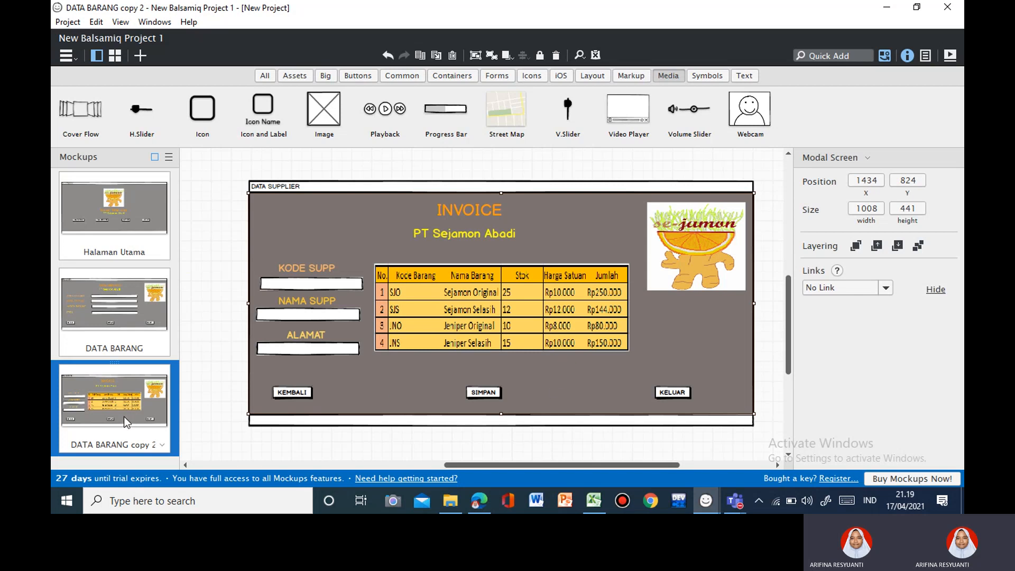
Rename the mockup DATA BARANG copy 2 as INVOICE.
{"action": "left_click", "coordinate": [161, 442]}
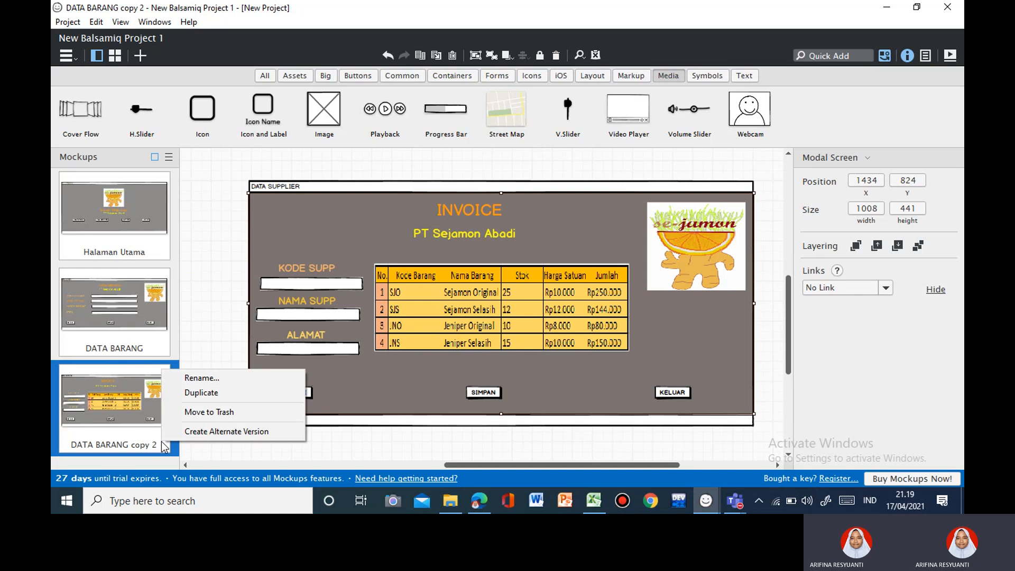
{"action": "left_click", "coordinate": [192, 377]}
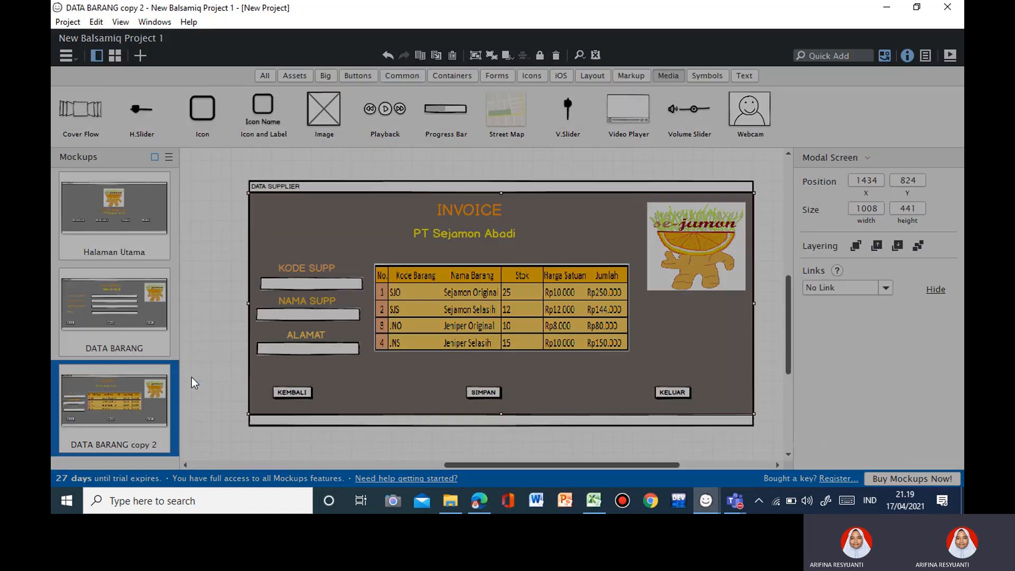
{"action": "type", "text": "INVO"}
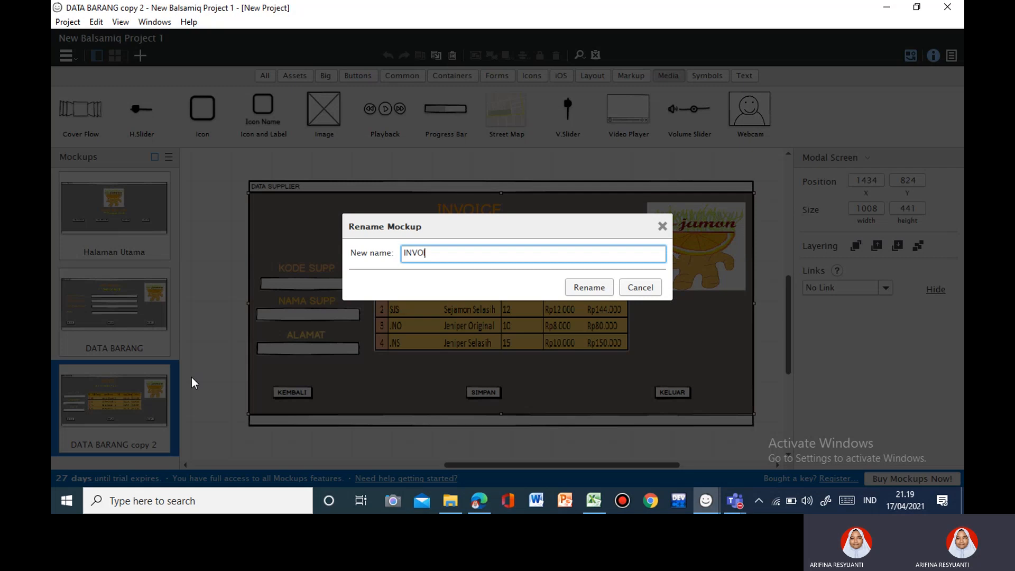
{"action": "type", "text": "ICE"}
{"action": "left_click", "coordinate": [573, 288]}
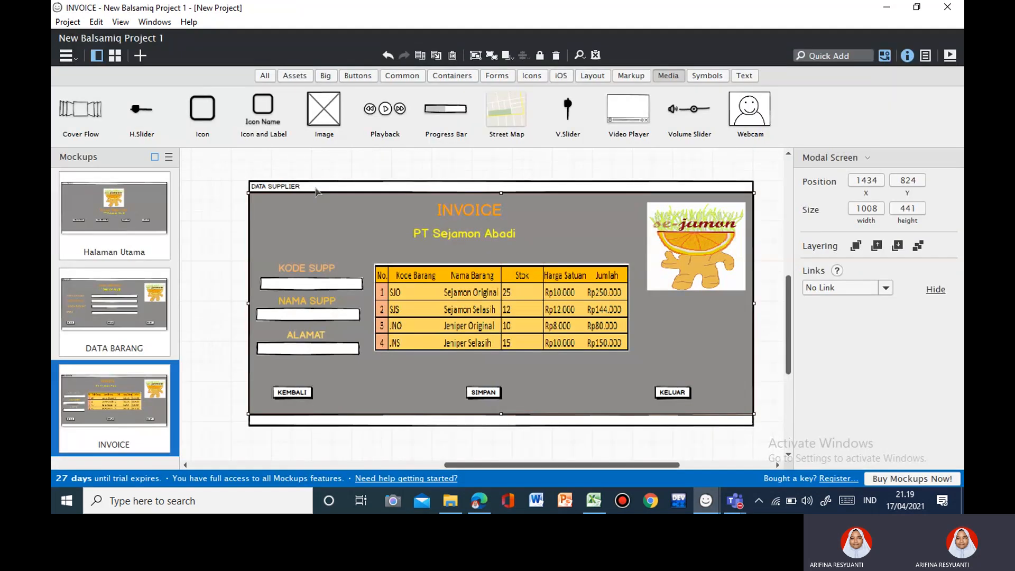
Change the mockup window's title to INVOICE and move the INVOICE heading down to just above the PT Sejamon Abadi subtitle.
{"action": "left_click", "coordinate": [316, 192]}
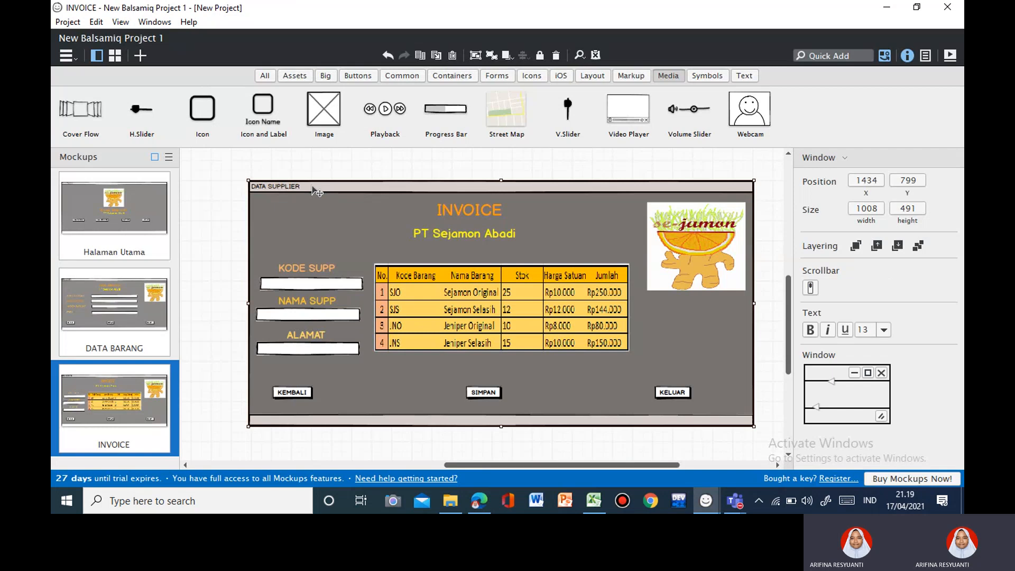
{"action": "double_click", "coordinate": [309, 189]}
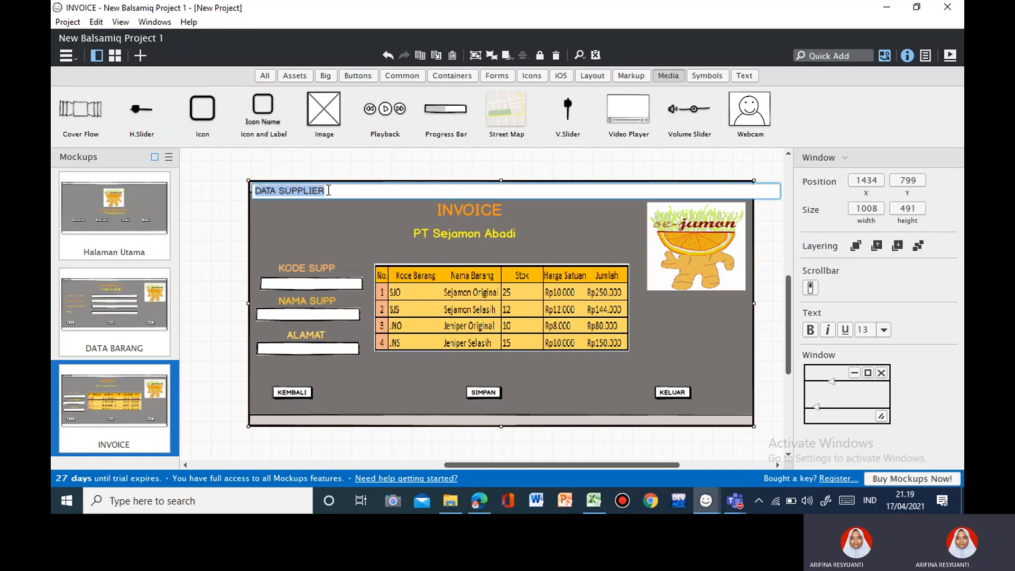
{"action": "type", "text": "INVOI"}
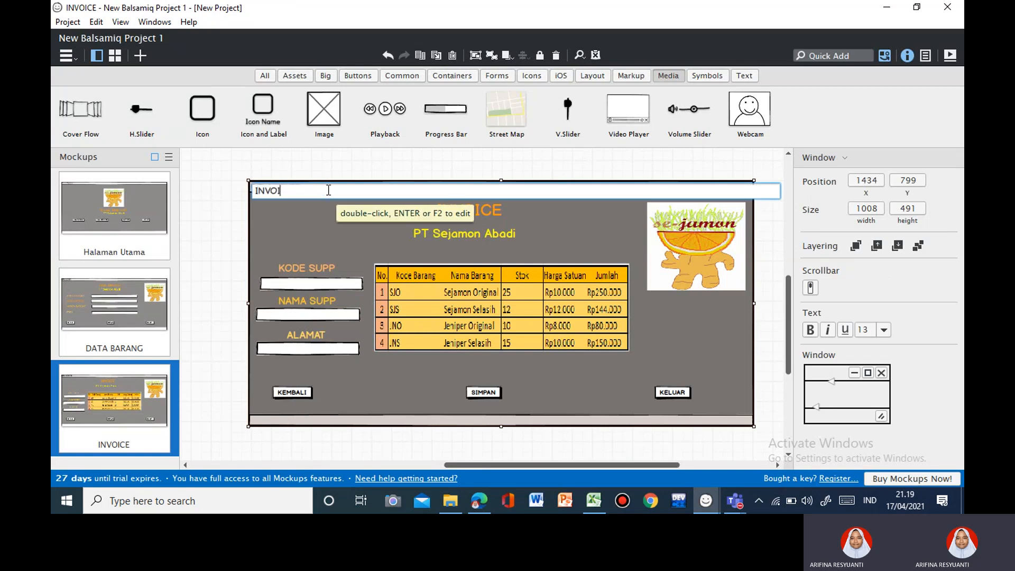
{"action": "type", "text": "CE"}
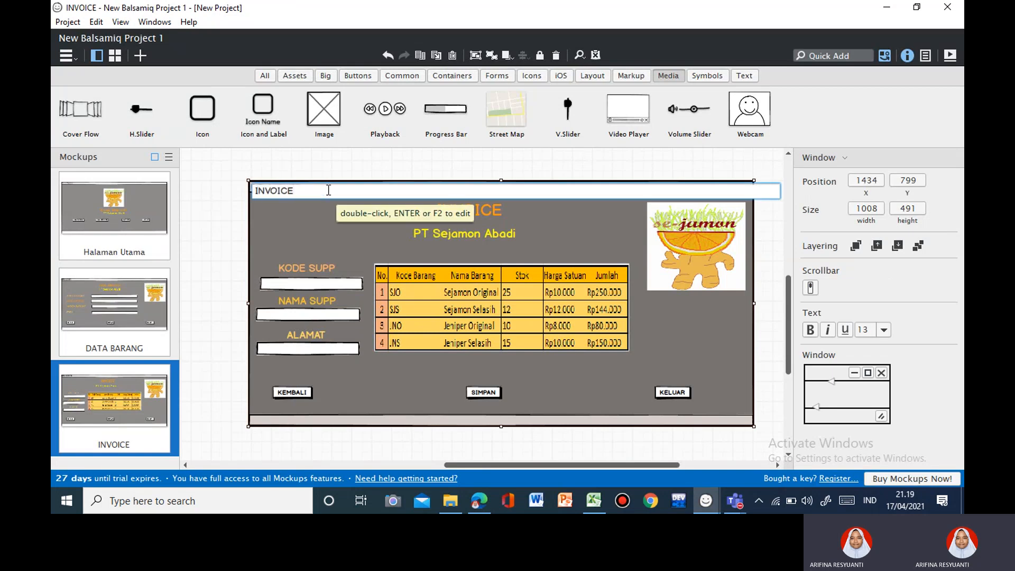
{"action": "left_click", "coordinate": [308, 226]}
{"action": "left_click_drag", "start_coordinate": [454, 214], "coordinate": [464, 227]}
{"action": "left_click", "coordinate": [301, 257]}
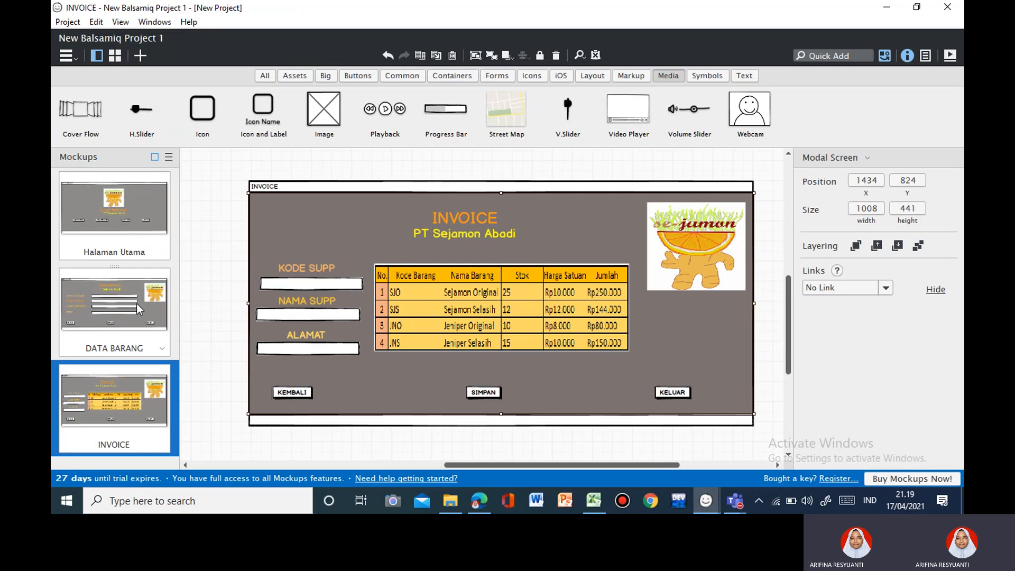
Make two copies of the INVOICE mockup.
{"action": "left_click", "coordinate": [148, 421]}
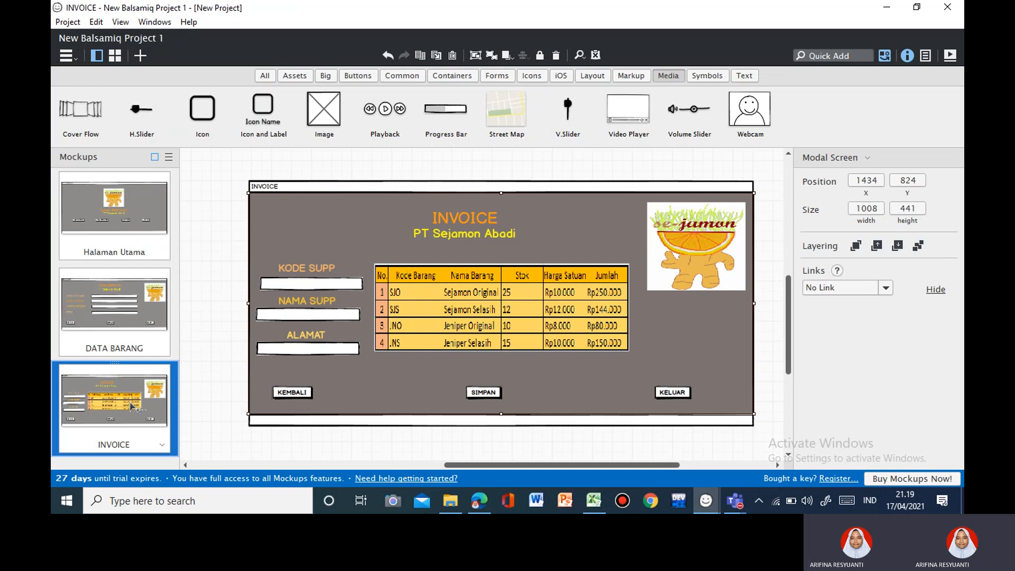
{"action": "key", "text": "ctrl+v"}
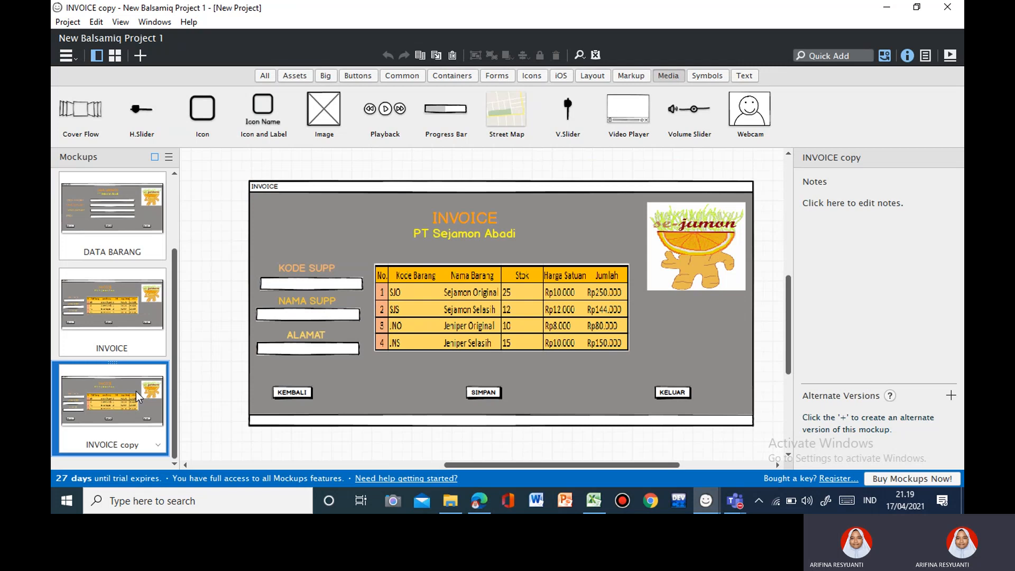
{"action": "key", "text": "ctrl+v"}
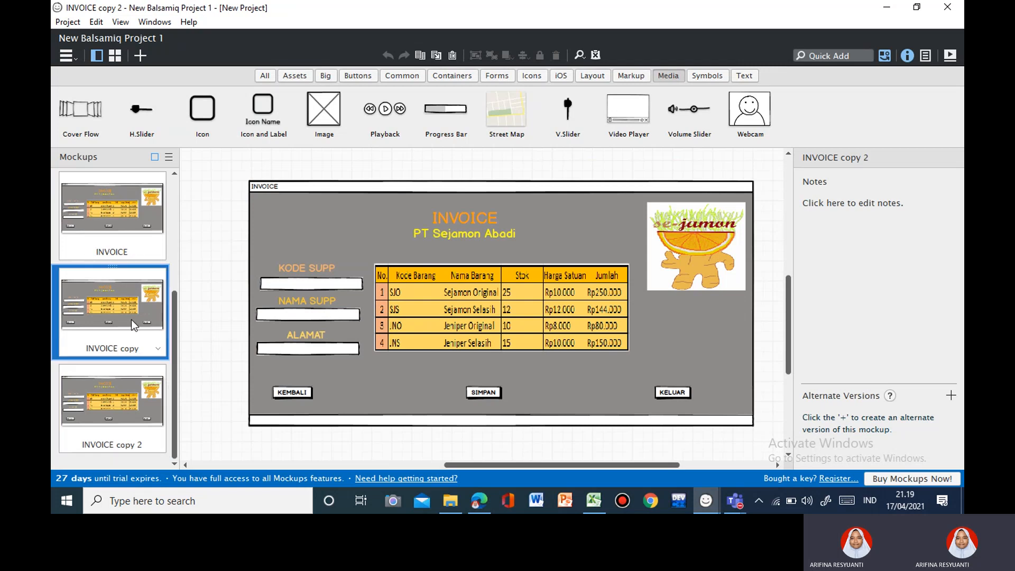
In the INVOICE copy mockup, delete the invoice table, the KODE SUPP input field, and the NAMA SUPP label with its field.
{"action": "left_click", "coordinate": [131, 320]}
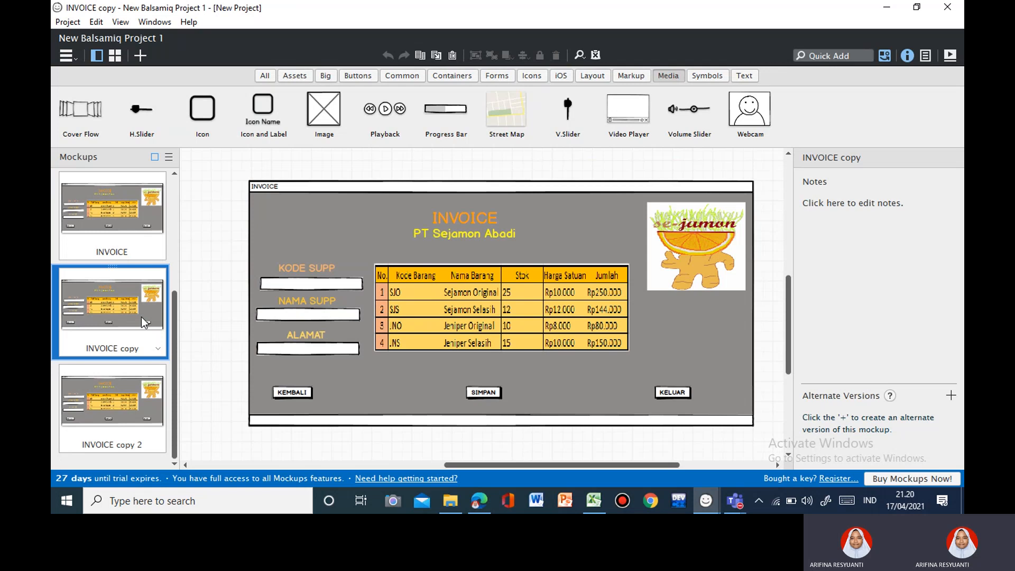
{"action": "left_click", "coordinate": [426, 312]}
{"action": "key", "text": "Delete"}
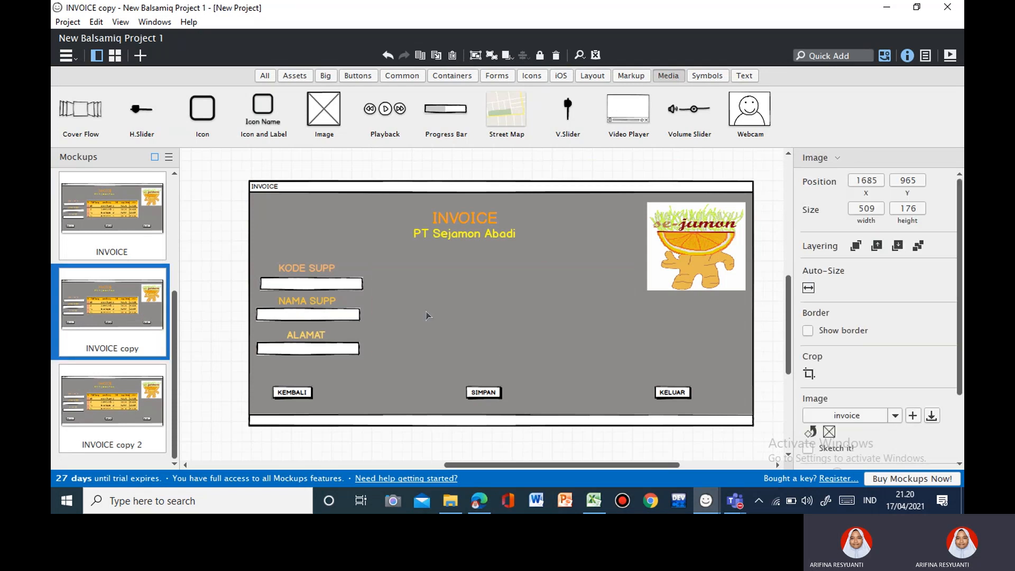
{"action": "left_click", "coordinate": [325, 282]}
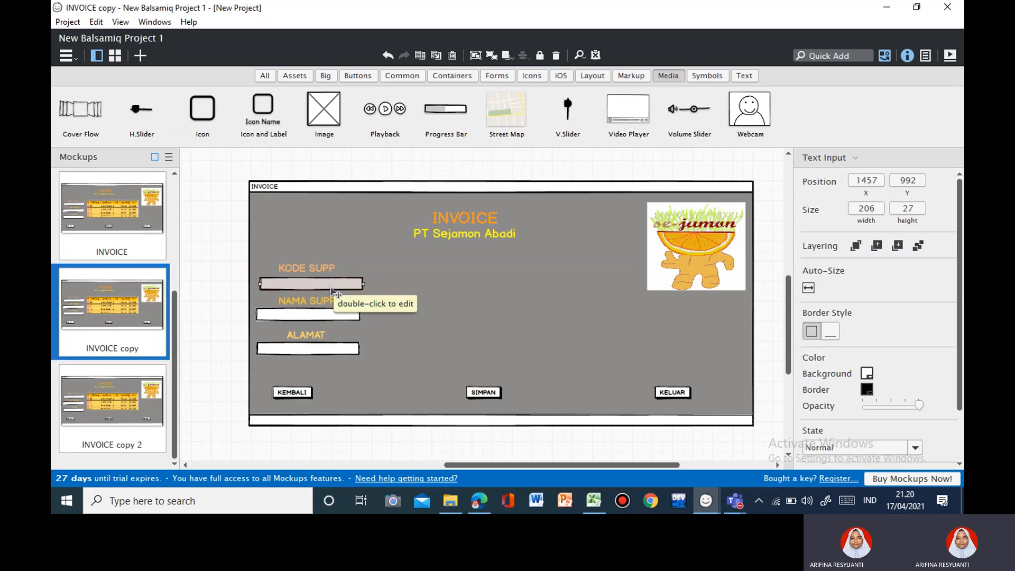
{"action": "key", "text": "Delete"}
{"action": "left_click", "coordinate": [331, 305]}
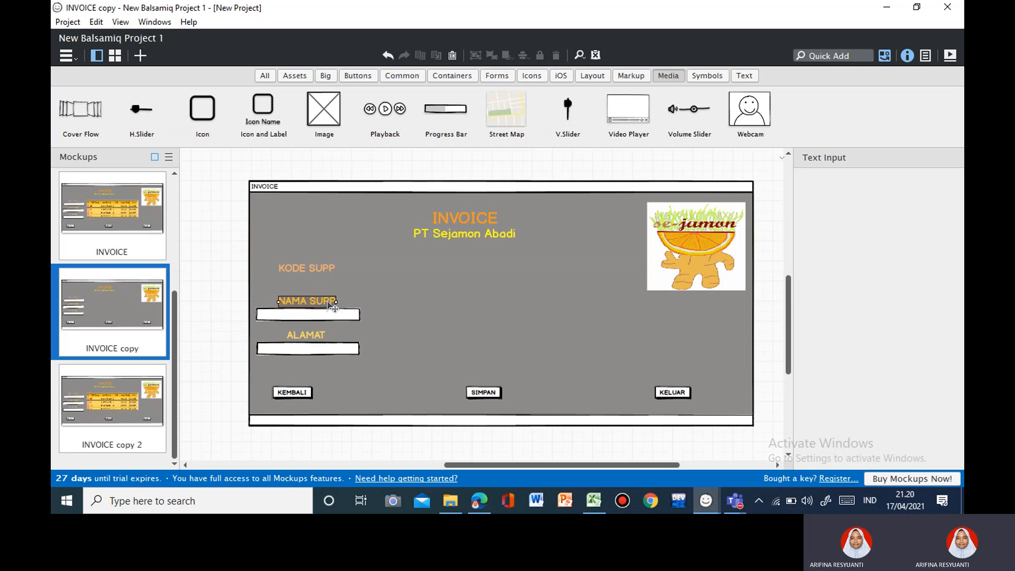
{"action": "key", "text": "Delete"}
{"action": "left_click", "coordinate": [335, 319]}
{"action": "key", "text": "Delete"}
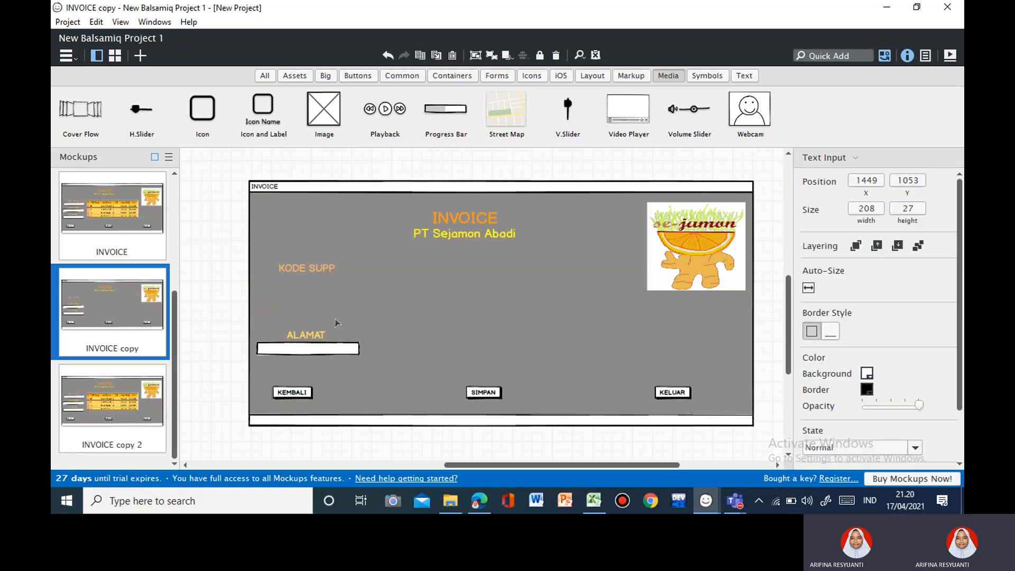
Delete the ALAMAT label and its field, the KODE SUPP label and the PT Sejamon Abadi subtitle from INVOICE copy.
{"action": "left_click", "coordinate": [328, 334]}
{"action": "key", "text": "Delete"}
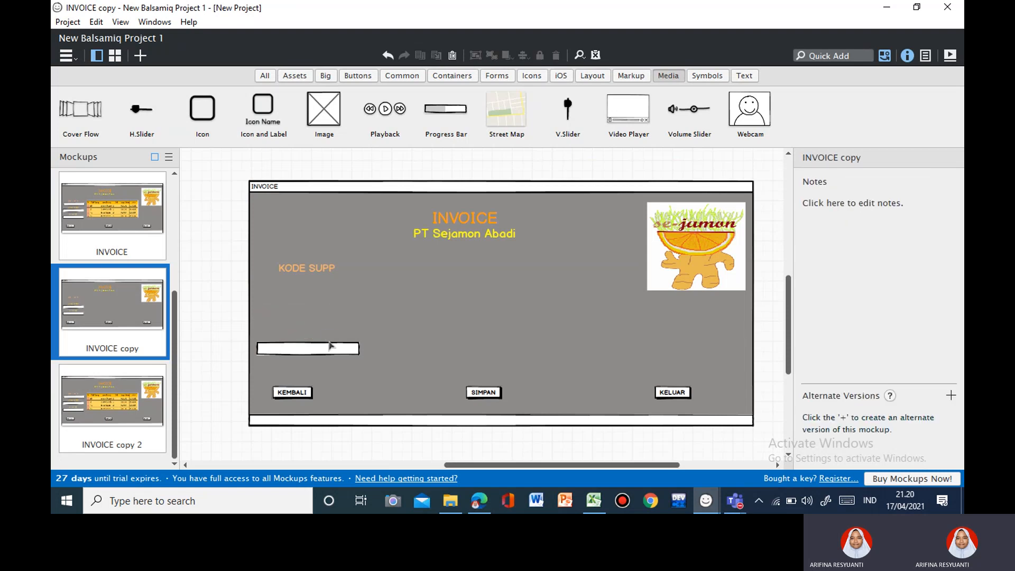
{"action": "left_click", "coordinate": [333, 349]}
{"action": "key", "text": "Delete"}
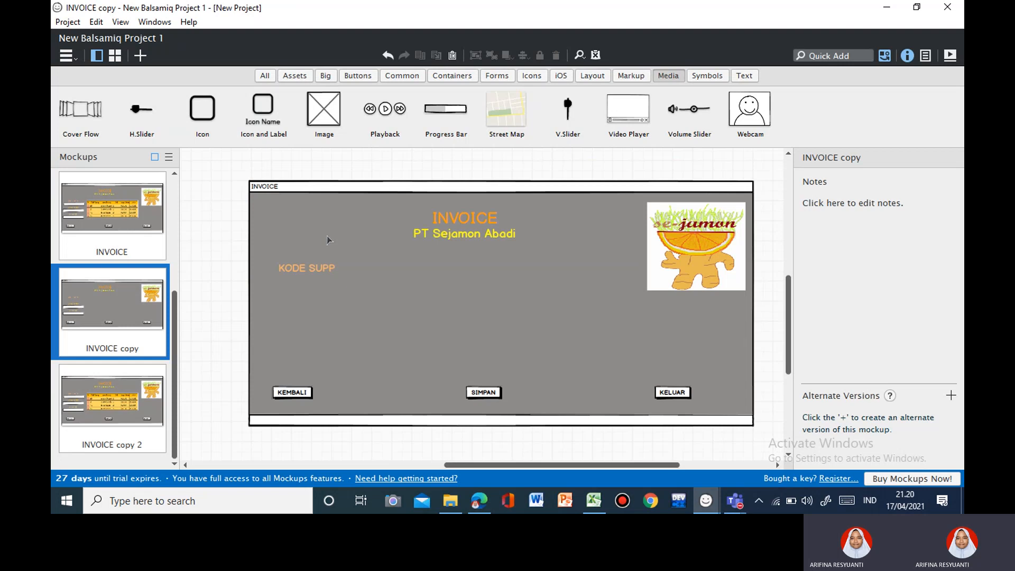
{"action": "left_click", "coordinate": [322, 272]}
{"action": "key", "text": "Delete"}
{"action": "left_click", "coordinate": [472, 233]}
{"action": "key", "text": "Delete"}
Move the INVOICE heading down to the lower middle of the screen and place the Sejamon logo centrally above it.
{"action": "left_click_drag", "start_coordinate": [478, 225], "coordinate": [483, 331]}
{"action": "left_click_drag", "start_coordinate": [701, 260], "coordinate": [686, 259]}
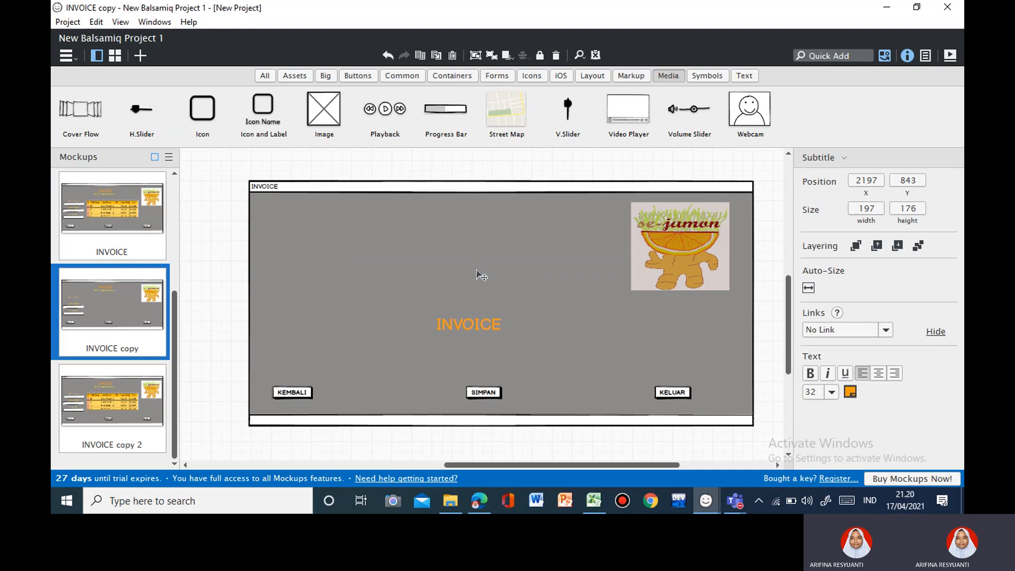
{"action": "left_click_drag", "start_coordinate": [477, 270], "coordinate": [479, 274]}
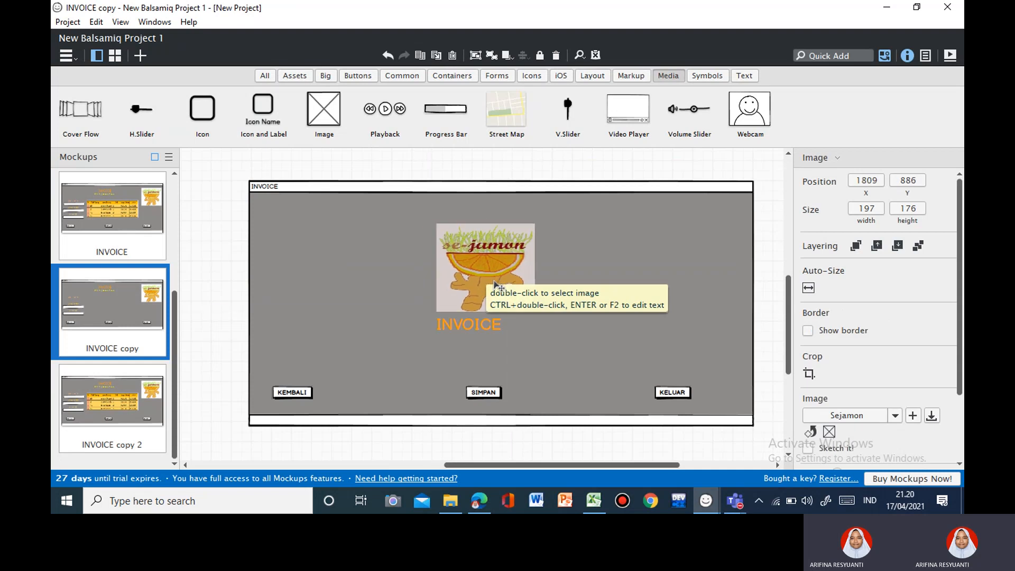
Change the INVOICE heading text to DATA TELAH TERSIMPAN and centre it beneath the logo.
{"action": "double_click", "coordinate": [489, 328]}
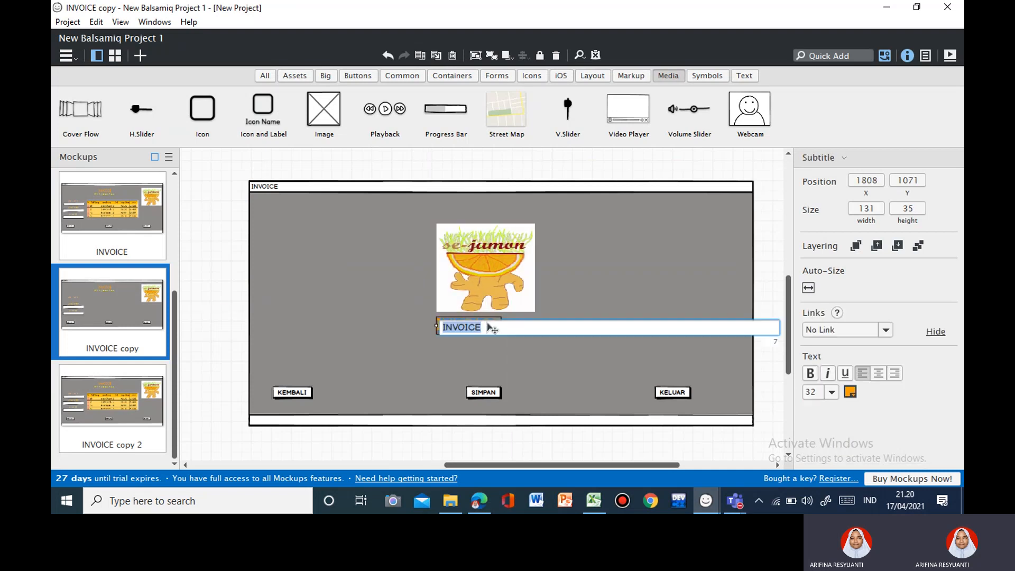
{"action": "type", "text": "DATA TELAH TERS"}
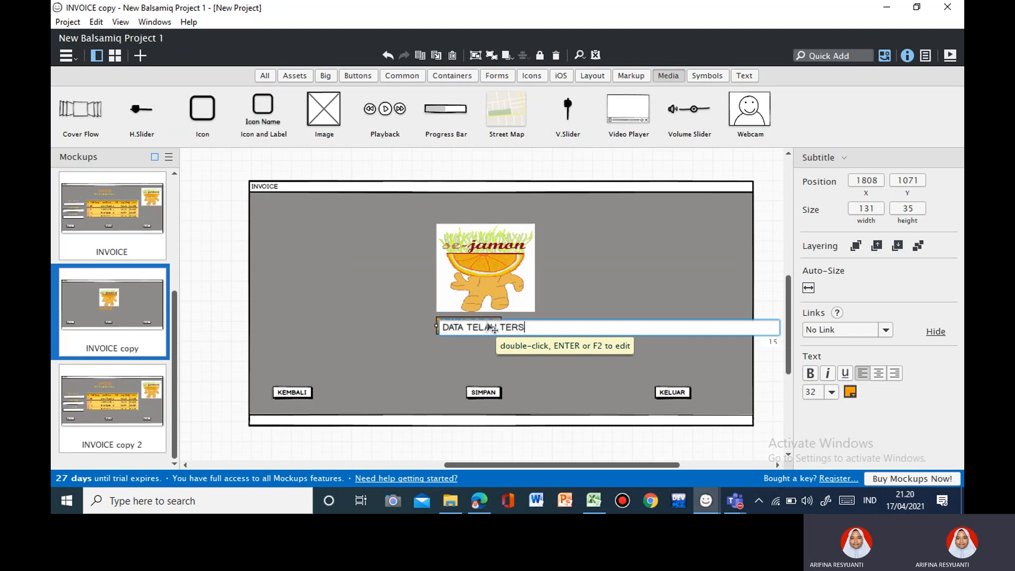
{"action": "type", "text": "IMPAN"}
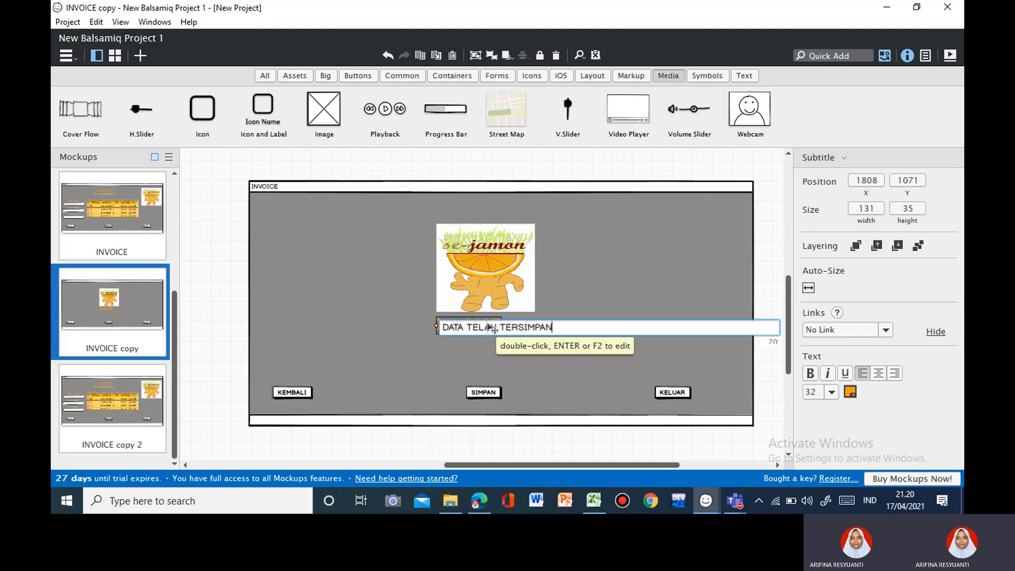
{"action": "left_click", "coordinate": [567, 290]}
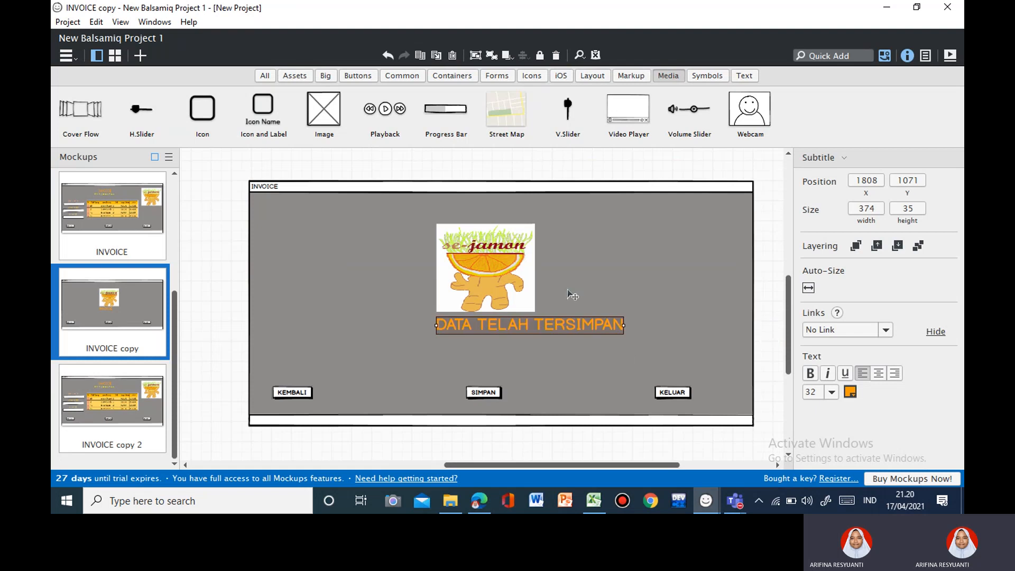
{"action": "left_click_drag", "start_coordinate": [563, 328], "coordinate": [521, 333]}
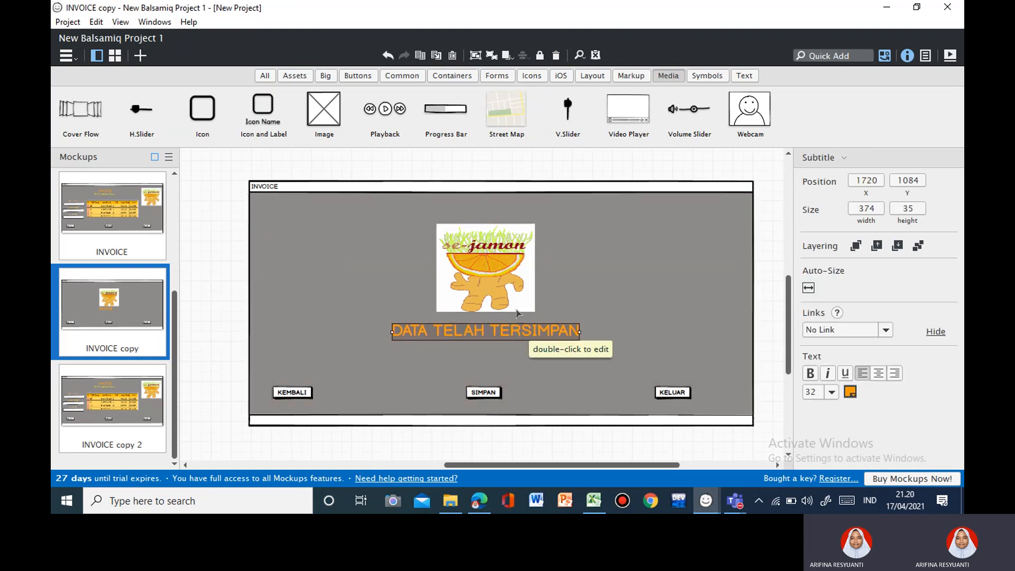
Delete the SIMPAN, KELUAR and KEMBALI buttons from the INVOICE copy mockup.
{"action": "left_click", "coordinate": [485, 394]}
{"action": "key", "text": "Delete"}
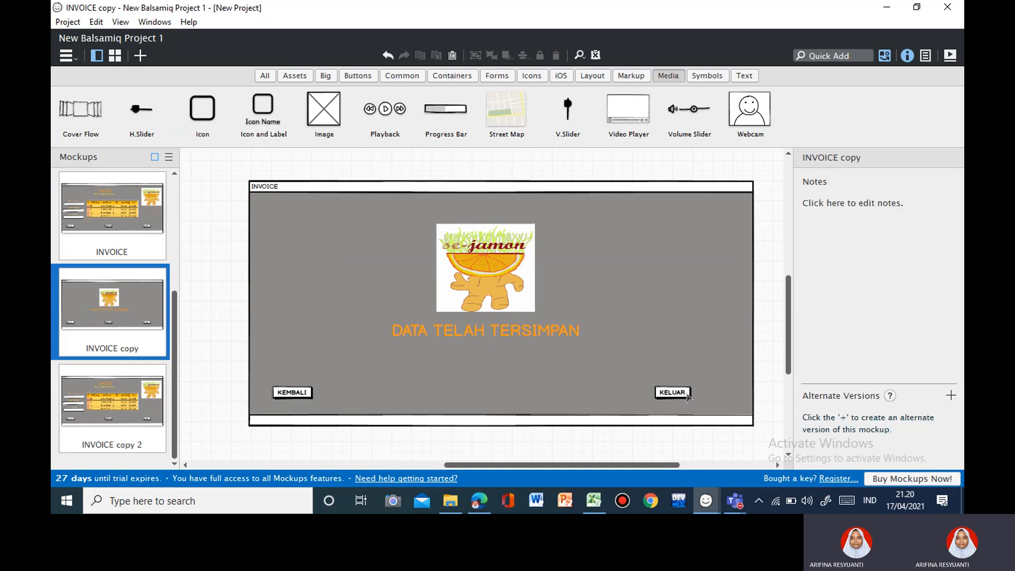
{"action": "left_click", "coordinate": [682, 395]}
{"action": "key", "text": "Delete"}
{"action": "left_click", "coordinate": [307, 398]}
{"action": "key", "text": "Delete"}
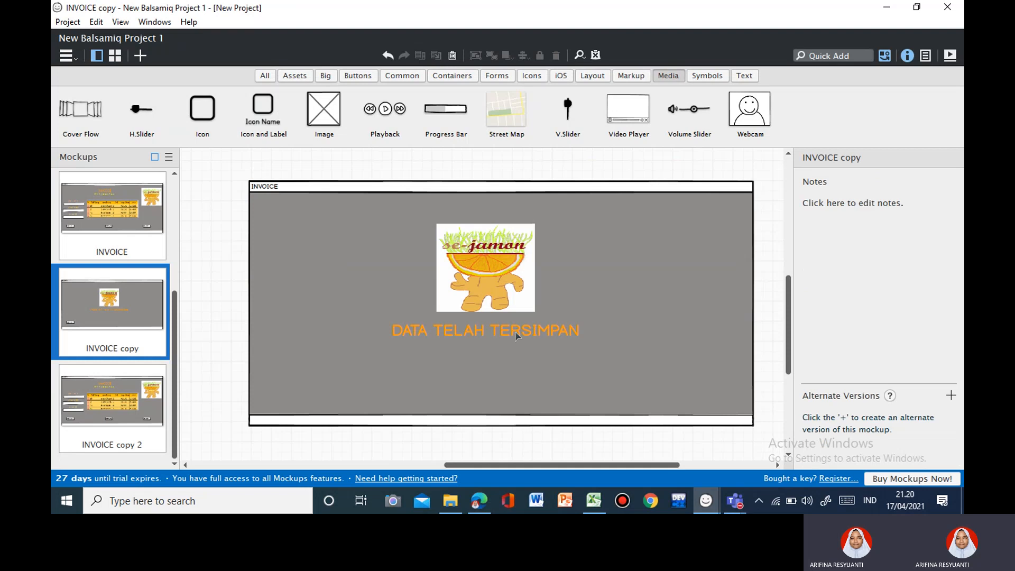
Shift the DATA TELAH TERSIMPAN message and the logo slightly lower, keeping the logo directly above the text.
{"action": "left_click_drag", "start_coordinate": [517, 336], "coordinate": [521, 352]}
{"action": "left_click_drag", "start_coordinate": [506, 289], "coordinate": [506, 305]}
{"action": "left_click", "coordinate": [557, 286]}
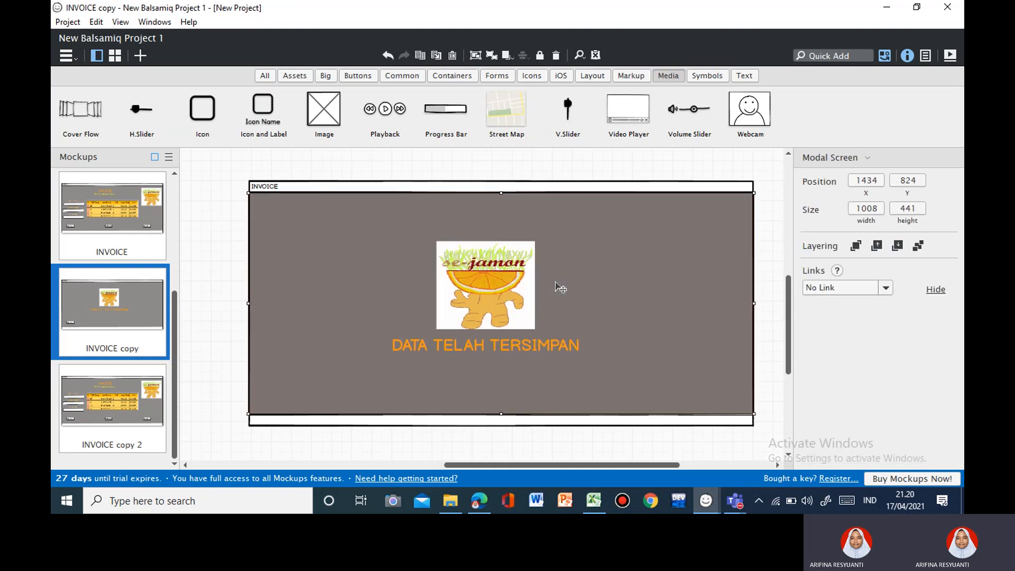
In the INVOICE copy 2 mockup, delete the invoice table and the KODE SUPP and NAMA SUPP labels with their input fields.
{"action": "left_click", "coordinate": [132, 410]}
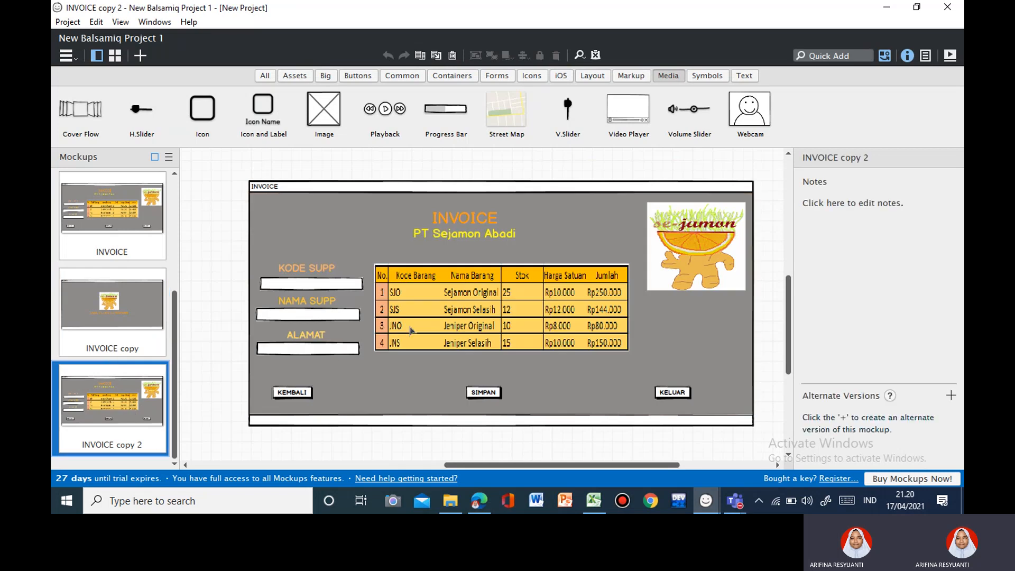
{"action": "left_click", "coordinate": [411, 330]}
{"action": "key", "text": "Delete"}
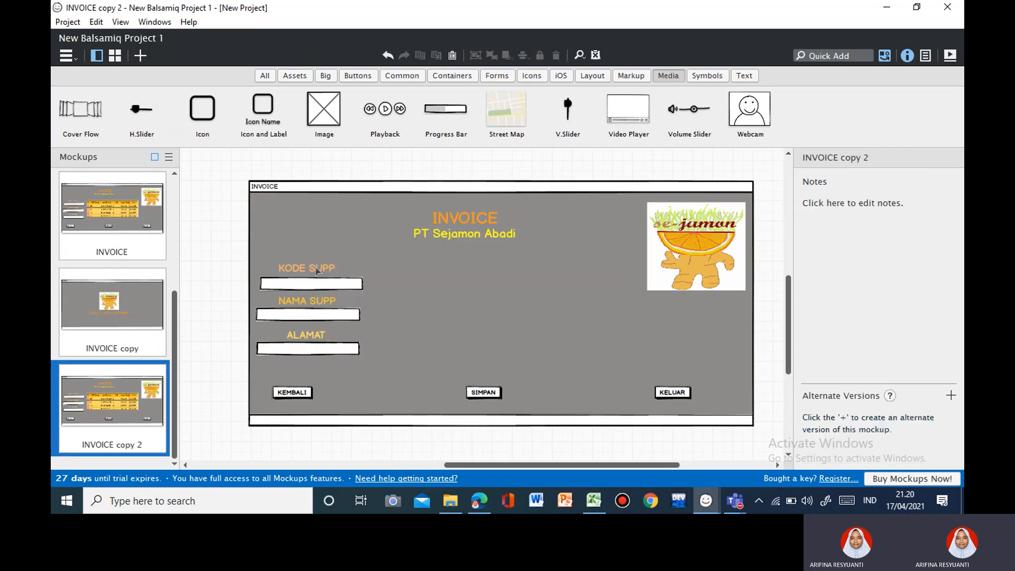
{"action": "left_click", "coordinate": [318, 270]}
{"action": "key", "text": "Delete"}
{"action": "left_click", "coordinate": [320, 285]}
{"action": "key", "text": "Delete"}
{"action": "left_click", "coordinate": [320, 301]}
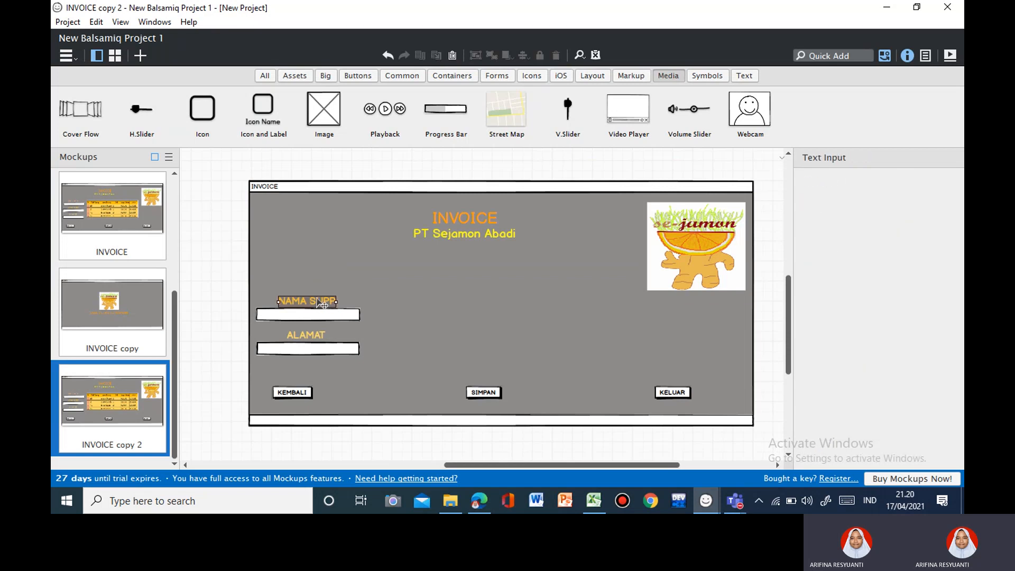
{"action": "key", "text": "Delete"}
{"action": "left_click", "coordinate": [317, 316]}
{"action": "key", "text": "Delete"}
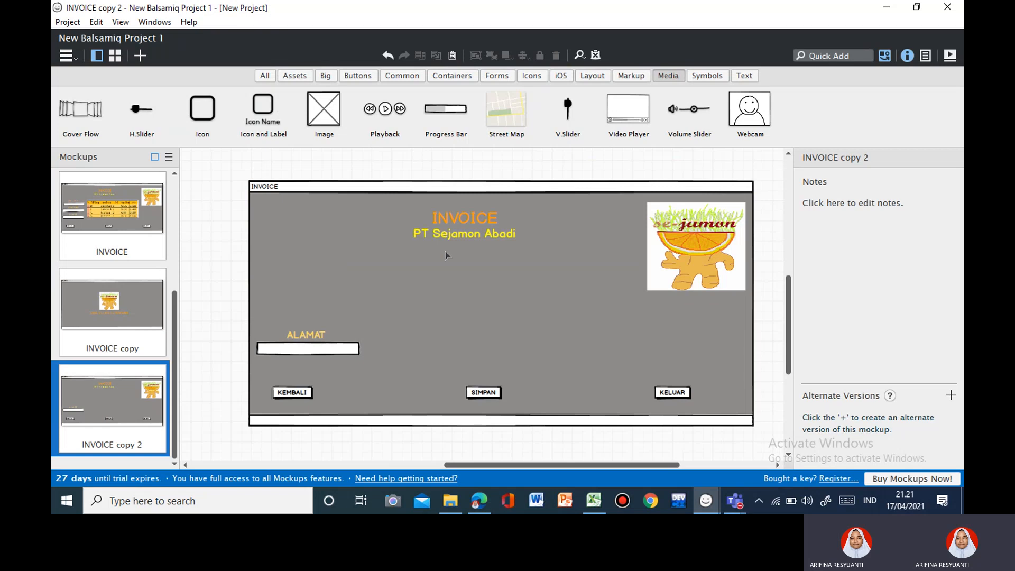
Move the subtitle and INVOICE heading of INVOICE copy 2 lower and change the heading text to APAKAH ANDA INGIN KELUAR ?
{"action": "left_click_drag", "start_coordinate": [470, 236], "coordinate": [472, 271]}
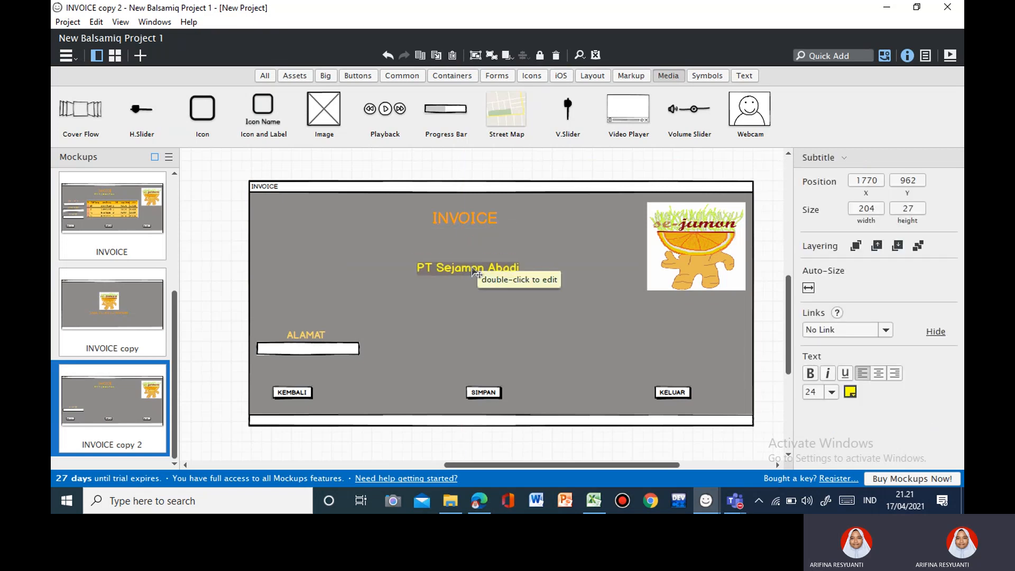
{"action": "left_click_drag", "start_coordinate": [472, 227], "coordinate": [484, 254]}
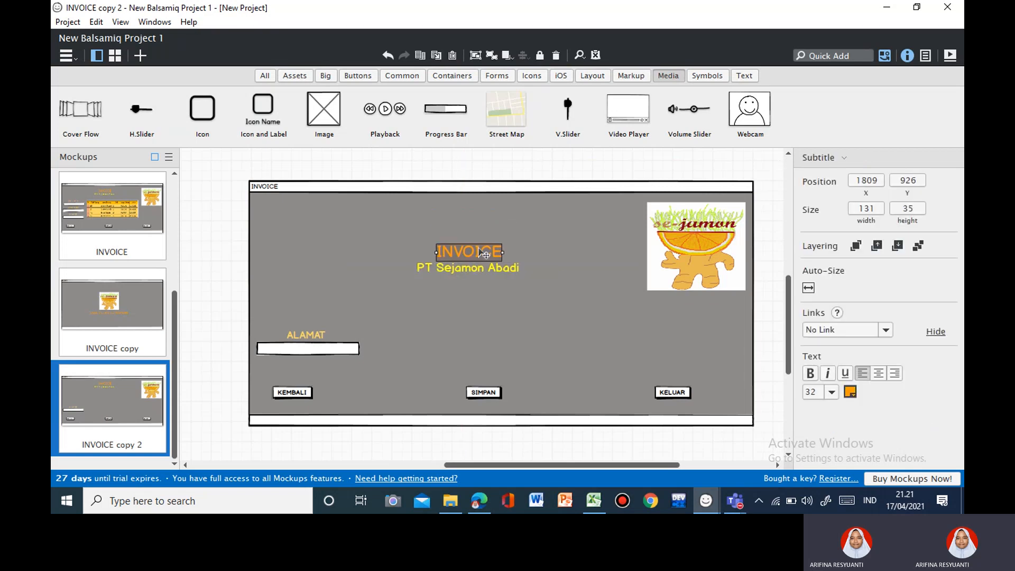
{"action": "double_click", "coordinate": [482, 253]}
{"action": "type", "text": "APA"}
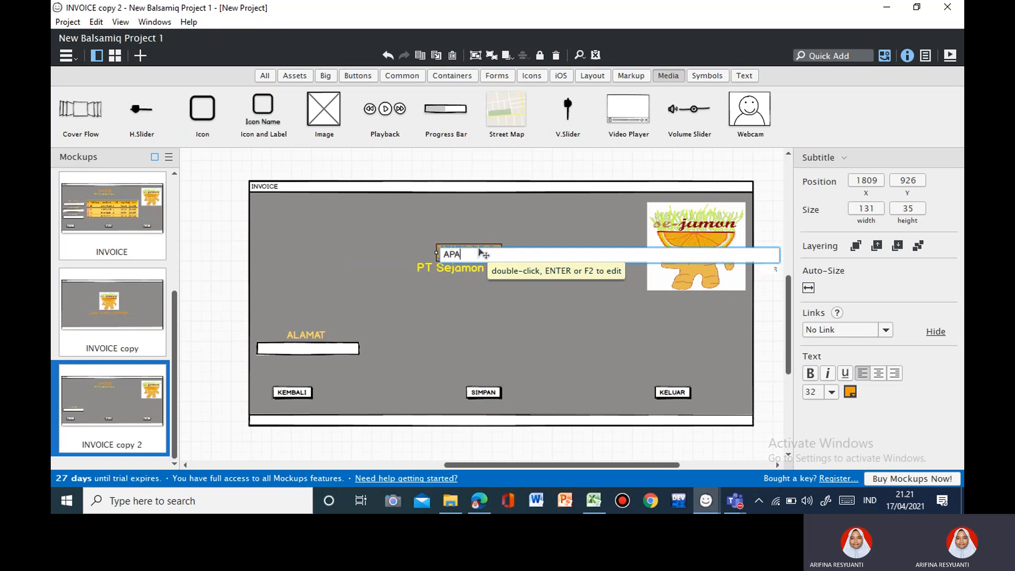
{"action": "type", "text": "KAH ANDA INGIN K"}
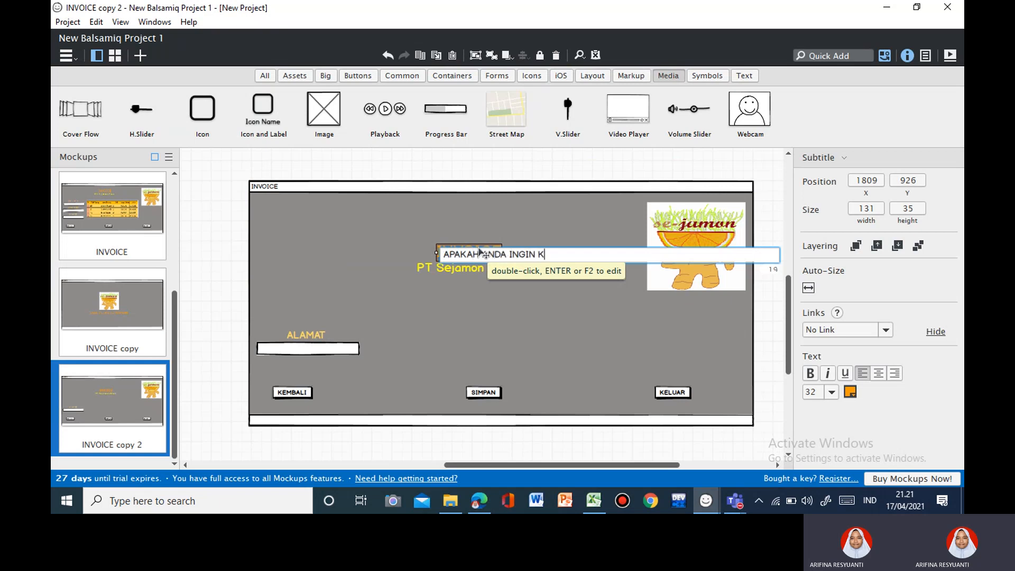
{"action": "type", "text": "ELUAR ?"}
Delete the PT Sejamon Abadi subtitle and centre the exit question on the screen with the Sejamon logo above it.
{"action": "left_click", "coordinate": [452, 284]}
{"action": "key", "text": "Delete"}
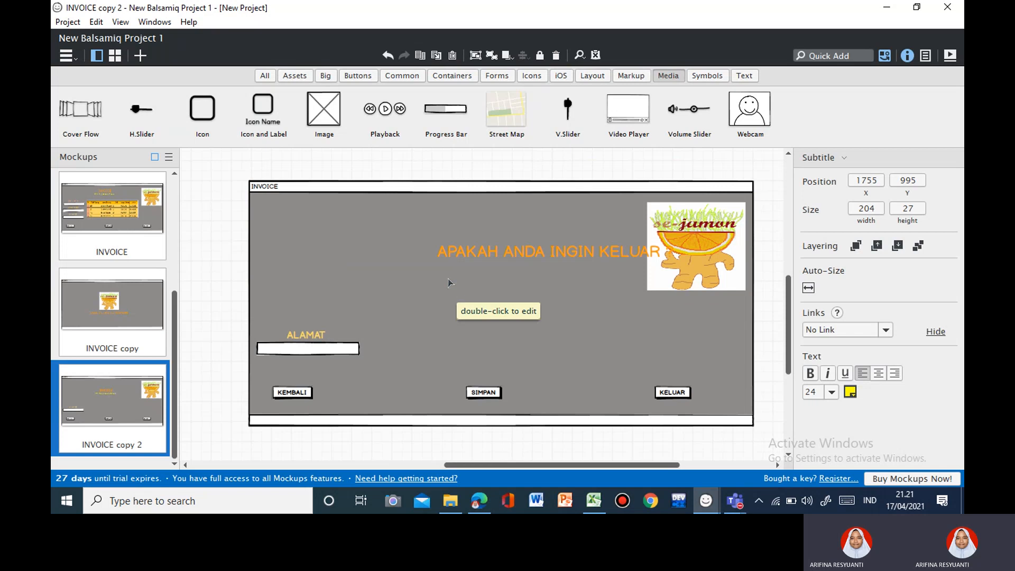
{"action": "left_click_drag", "start_coordinate": [487, 258], "coordinate": [415, 327]}
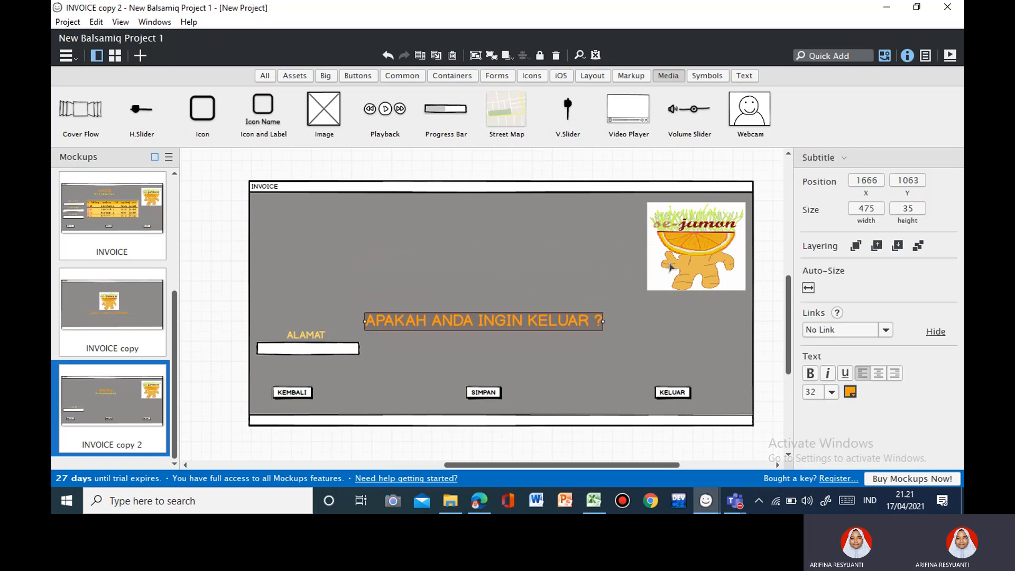
{"action": "left_click_drag", "start_coordinate": [679, 268], "coordinate": [459, 285]}
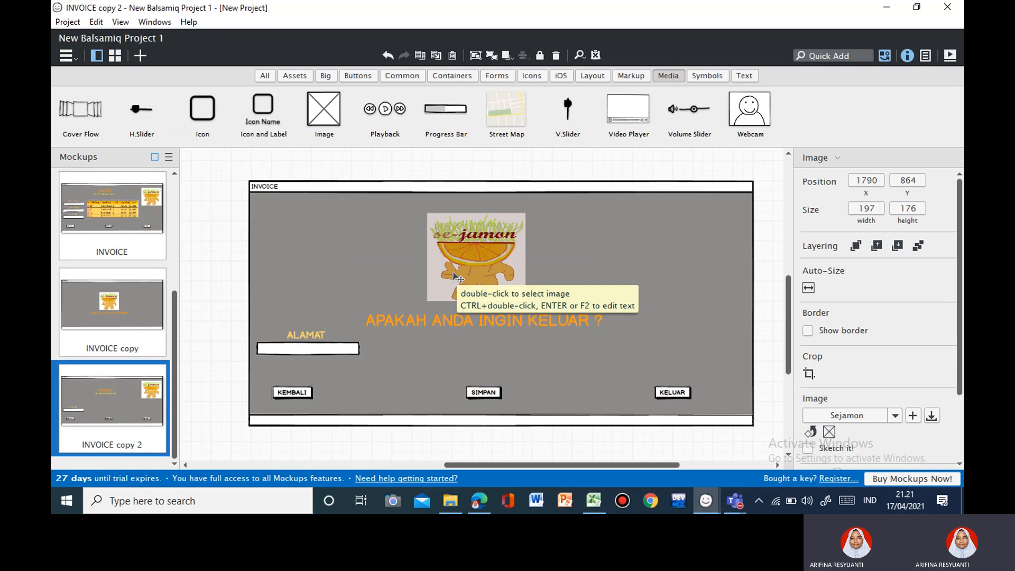
{"action": "left_click_drag", "start_coordinate": [492, 325], "coordinate": [492, 315]}
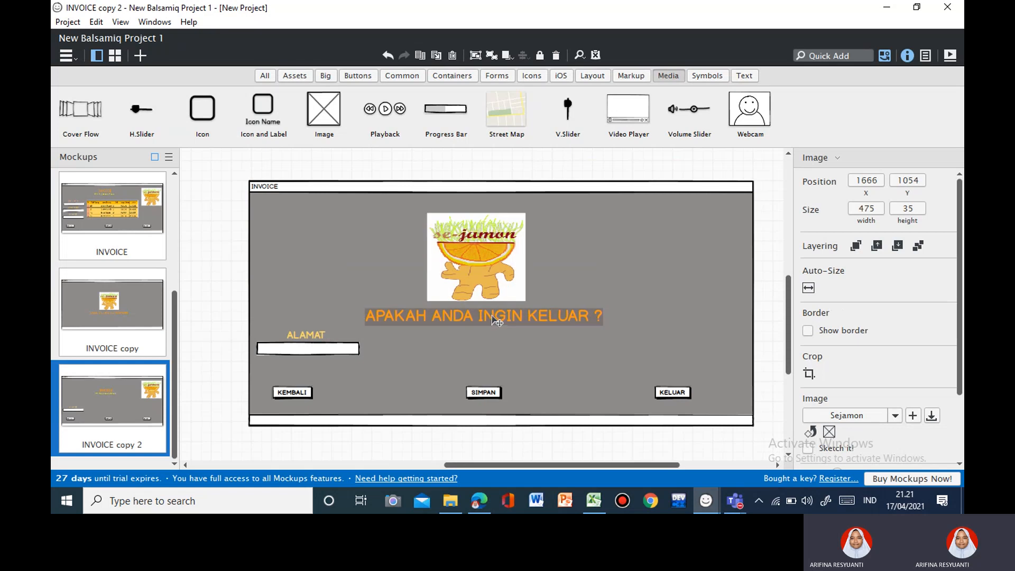
Delete the ALAMAT input field and its label from INVOICE copy 2.
{"action": "left_click", "coordinate": [327, 349]}
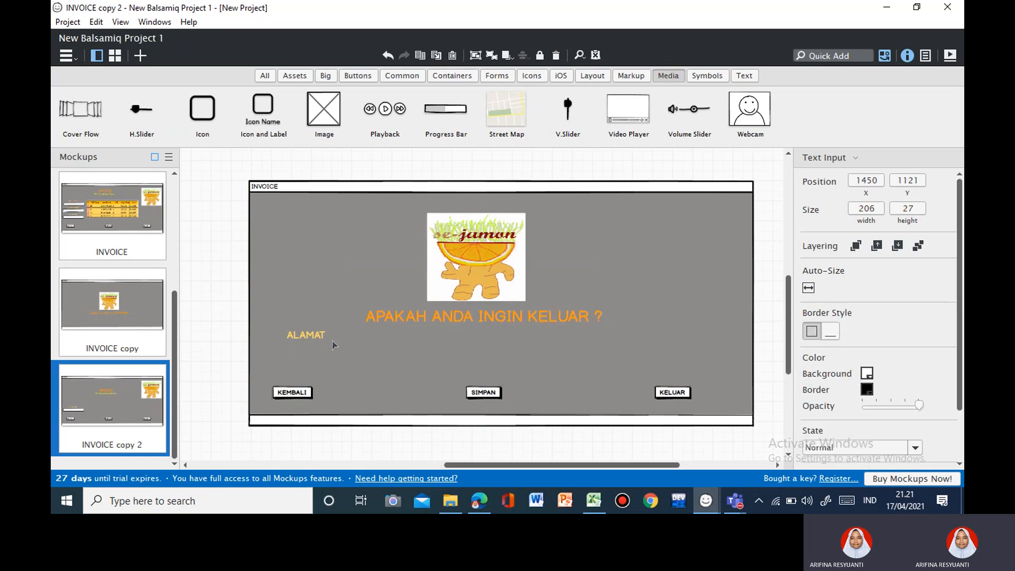
{"action": "key", "text": "Delete"}
{"action": "left_click", "coordinate": [318, 337]}
{"action": "key", "text": "Delete"}
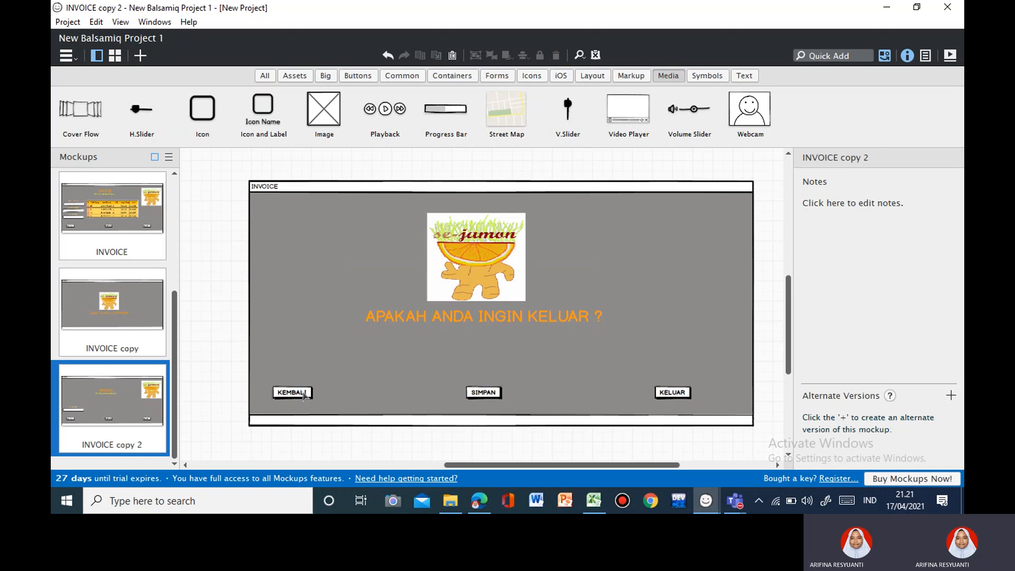
Delete the KEMBALI, SIMPAN and KELUAR buttons from INVOICE copy 2.
{"action": "left_click", "coordinate": [309, 396]}
{"action": "key", "text": "Delete"}
{"action": "left_click", "coordinate": [484, 392]}
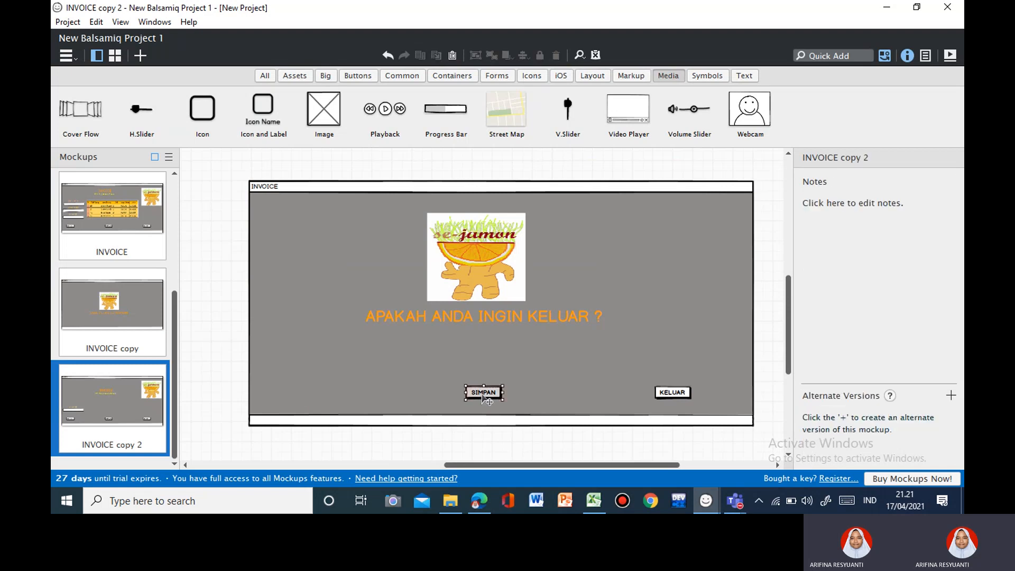
{"action": "key", "text": "Delete"}
{"action": "left_click", "coordinate": [672, 393]}
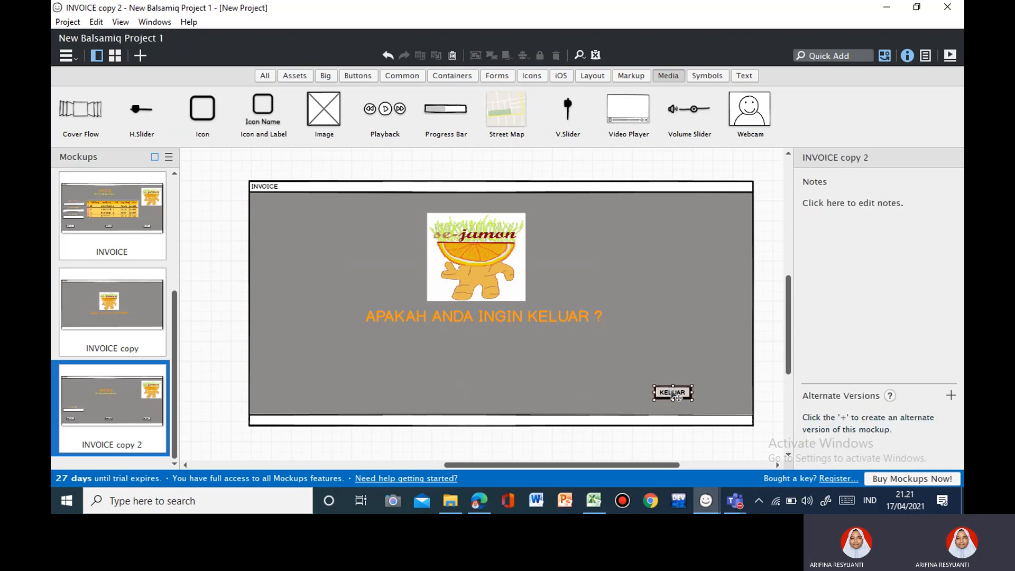
{"action": "key", "text": "Delete"}
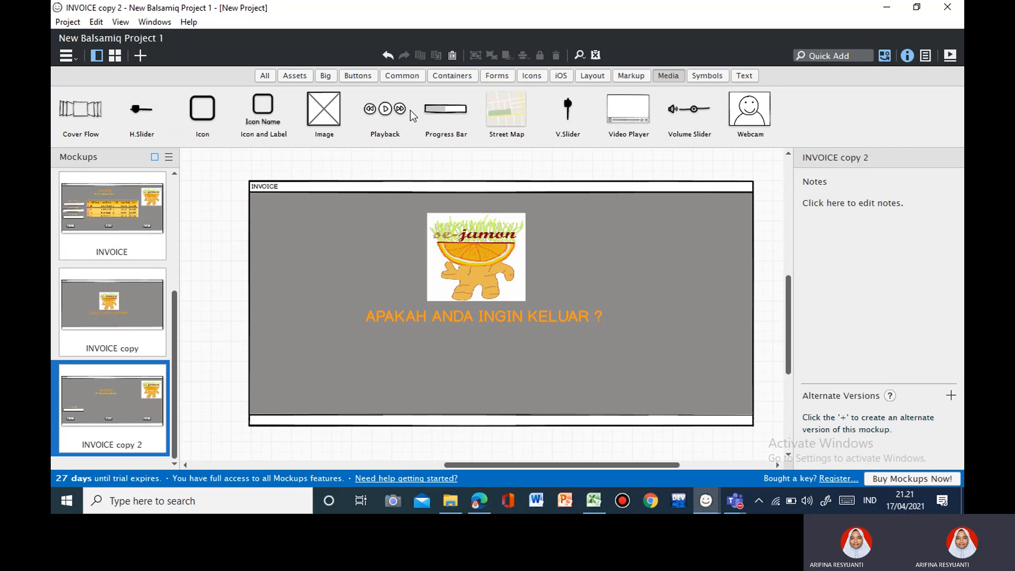
Add two checkboxes to INVOICE copy 2, placing one below the exit question and labelling it YA.
{"action": "left_click", "coordinate": [363, 79]}
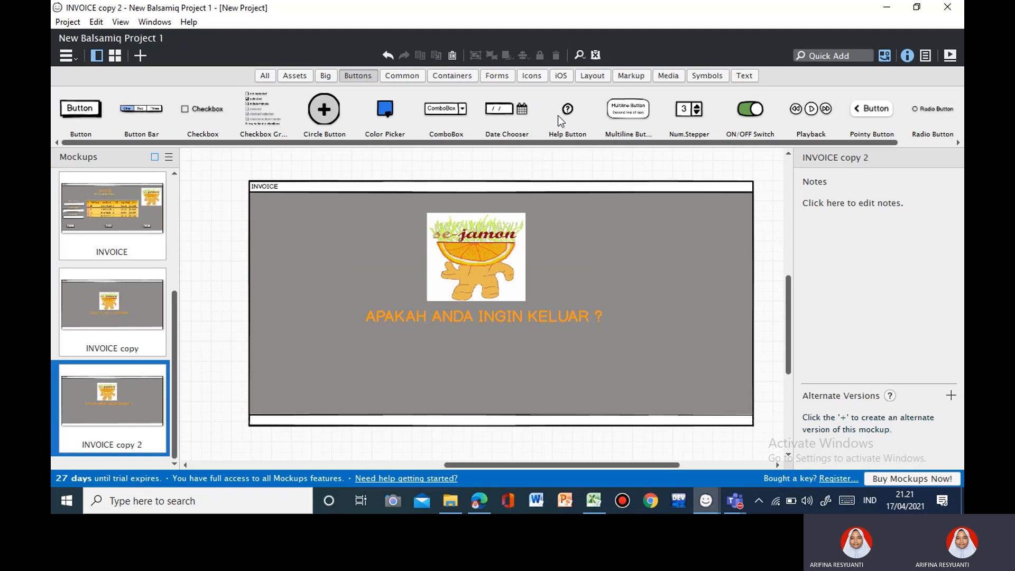
{"action": "left_click_drag", "start_coordinate": [785, 142], "coordinate": [709, 145]}
{"action": "double_click", "coordinate": [196, 111]}
{"action": "left_click_drag", "start_coordinate": [195, 111], "coordinate": [462, 344]}
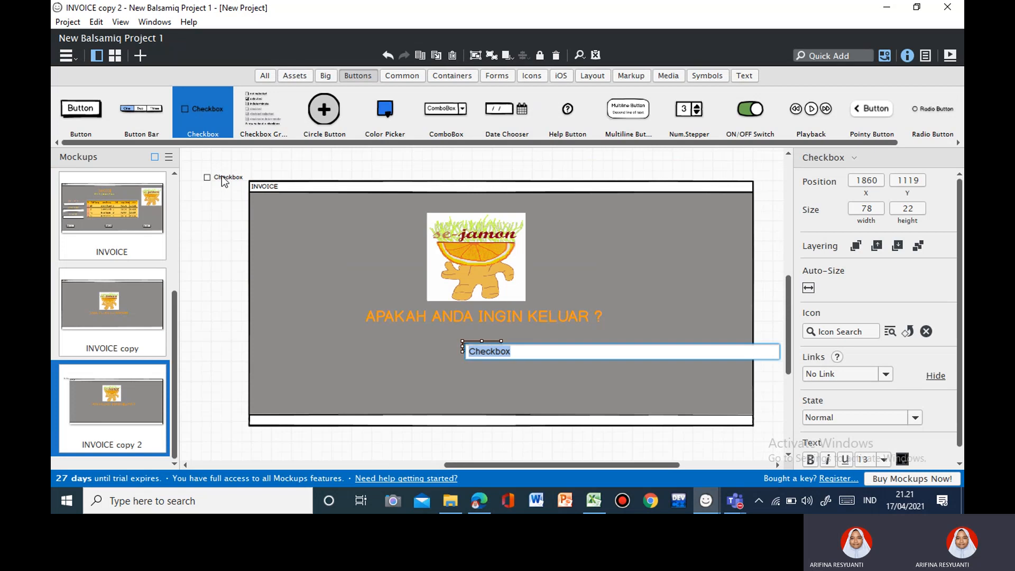
{"action": "key", "text": "Return"}
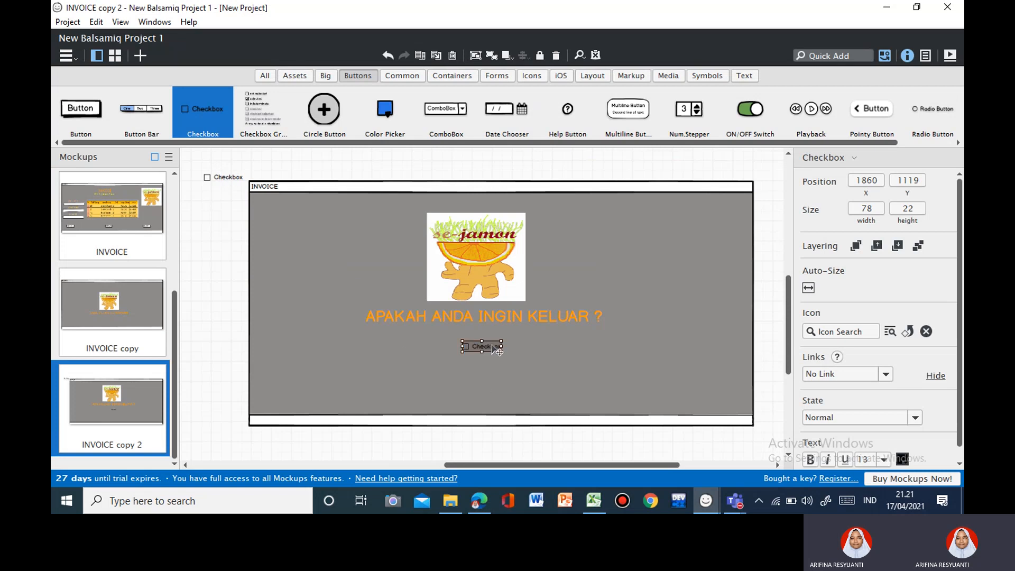
{"action": "double_click", "coordinate": [492, 349]}
{"action": "type", "text": "YA"}
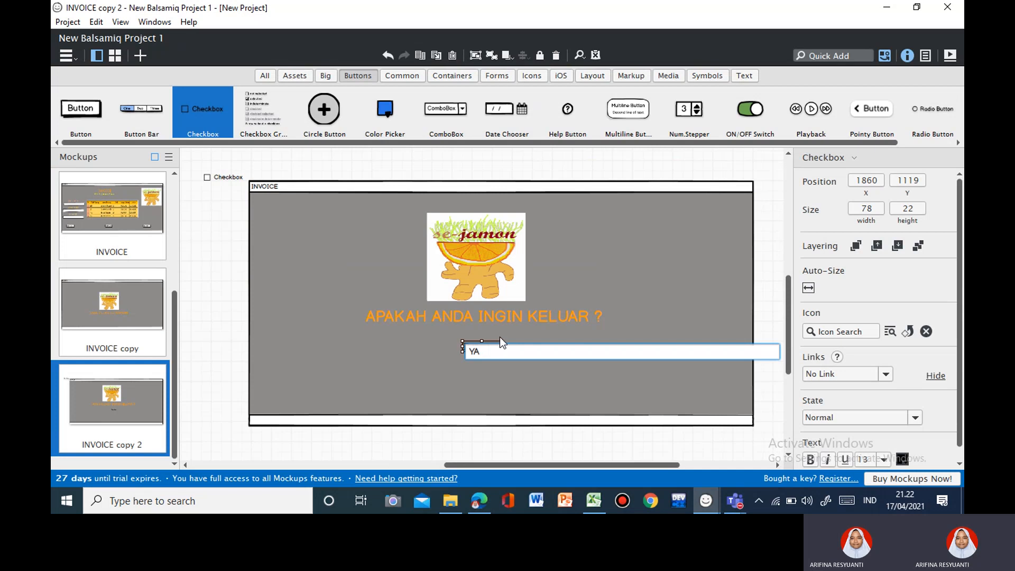
{"action": "key", "text": "Return"}
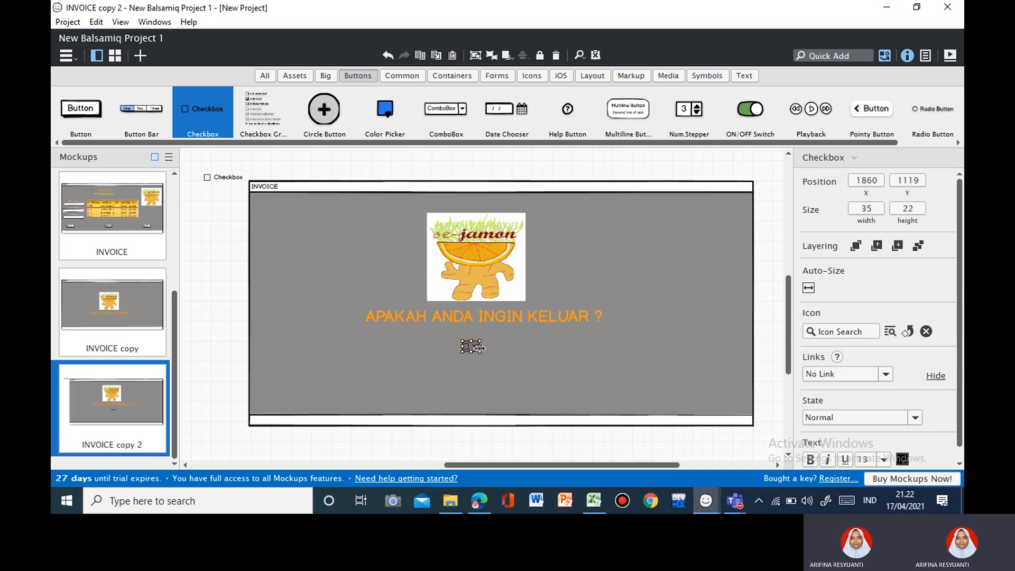
Enlarge the YA checkbox to 63 by 51 and set its text size to 24.
{"action": "mouse_move", "coordinate": [476, 356]}
{"action": "left_mouse_down"}
{"action": "mouse_move", "coordinate": [478, 337]}
{"action": "mouse_move", "coordinate": [495, 352]}
{"action": "left_mouse_up"}
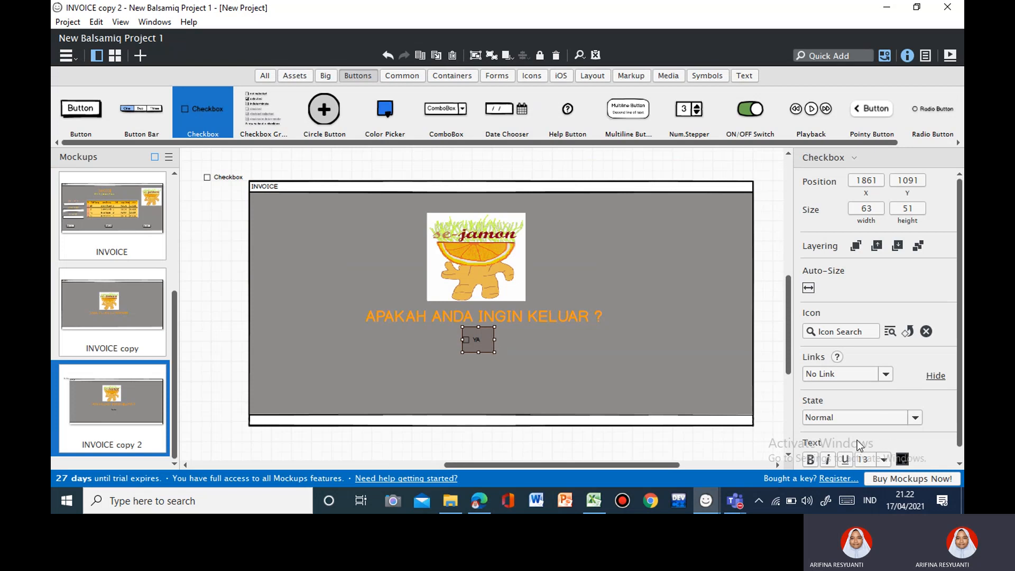
{"action": "scroll", "coordinate": [855, 442], "scroll_direction": "down", "scroll_amount": 1}
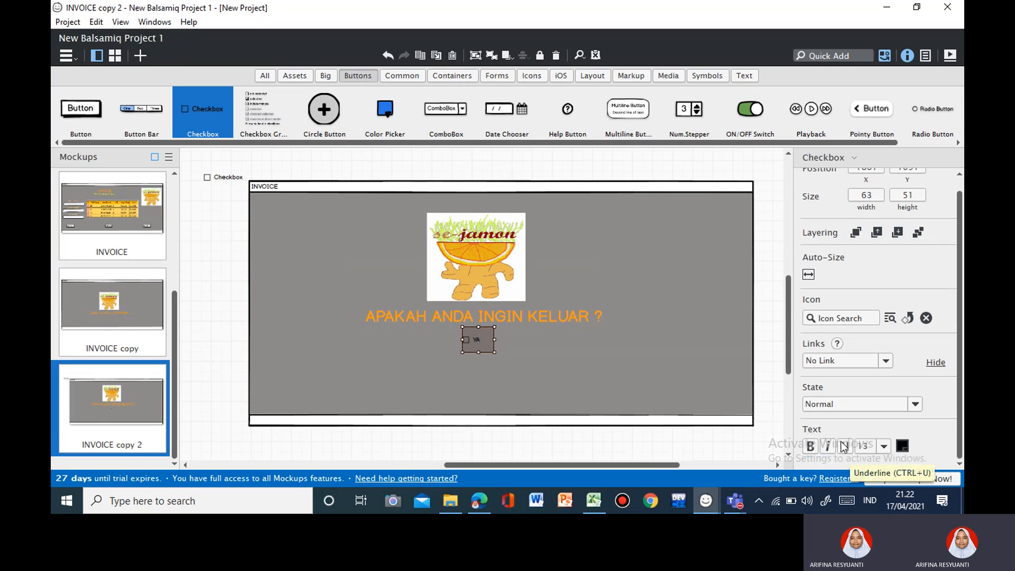
{"action": "left_click", "coordinate": [883, 446]}
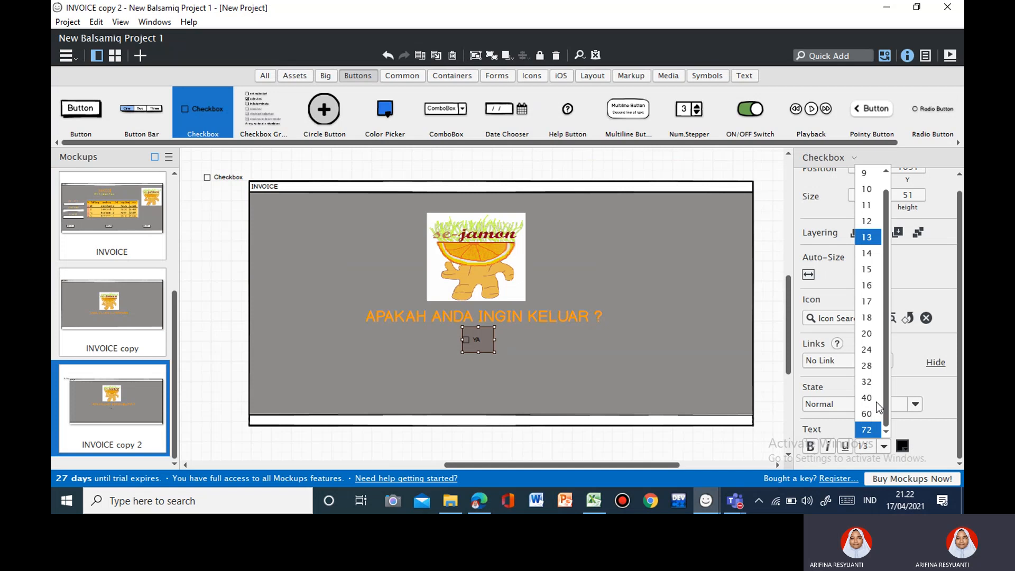
{"action": "left_click", "coordinate": [867, 350]}
{"action": "left_click", "coordinate": [585, 365]}
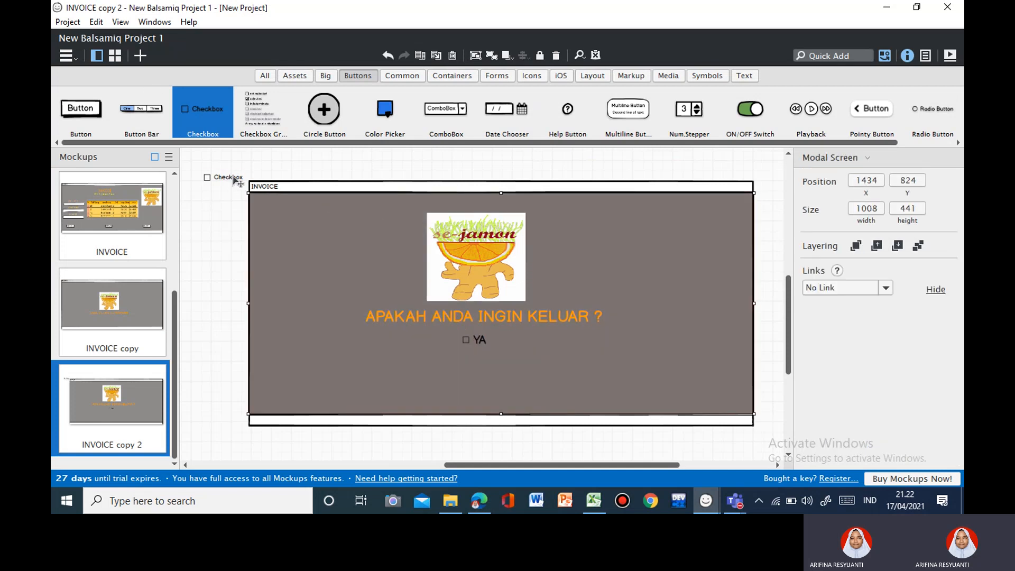
Move the spare checkbox below YA, label it TIDAK and set its text size to 24.
{"action": "left_click_drag", "start_coordinate": [233, 177], "coordinate": [414, 333]}
{"action": "left_click_drag", "start_coordinate": [488, 369], "coordinate": [486, 362]}
{"action": "double_click", "coordinate": [486, 362]}
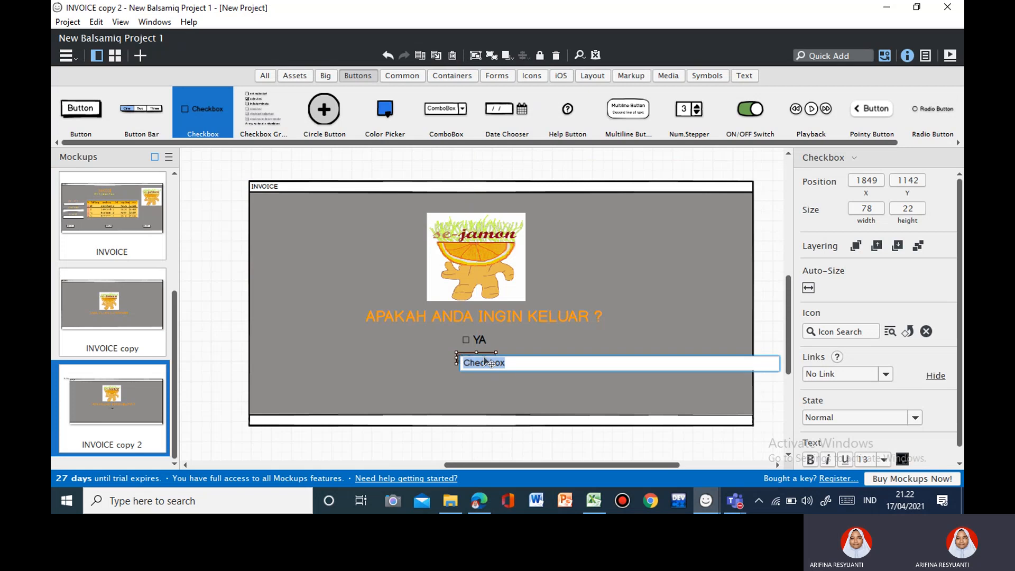
{"action": "type", "text": "TIDAK"}
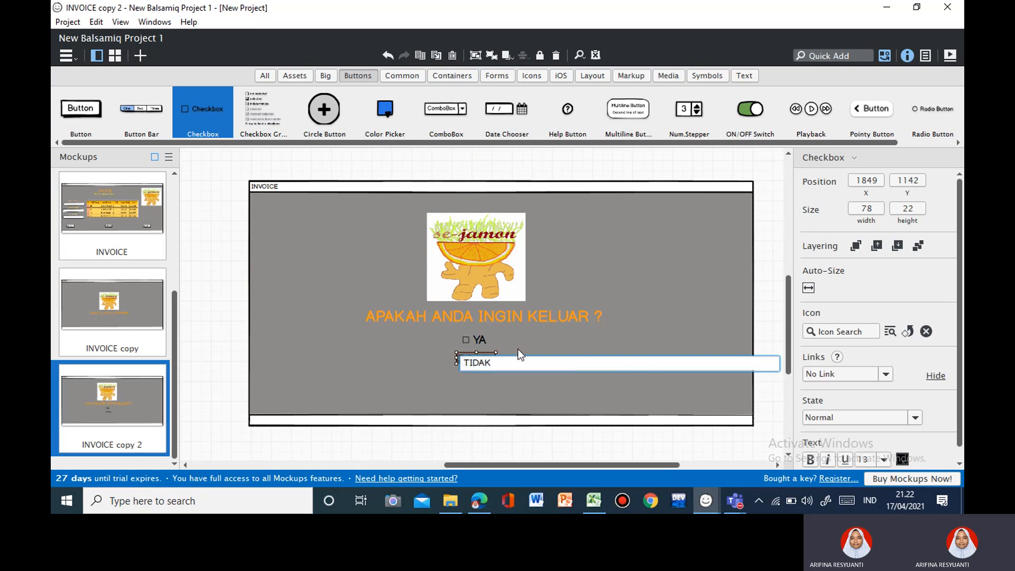
{"action": "left_click", "coordinate": [883, 459]}
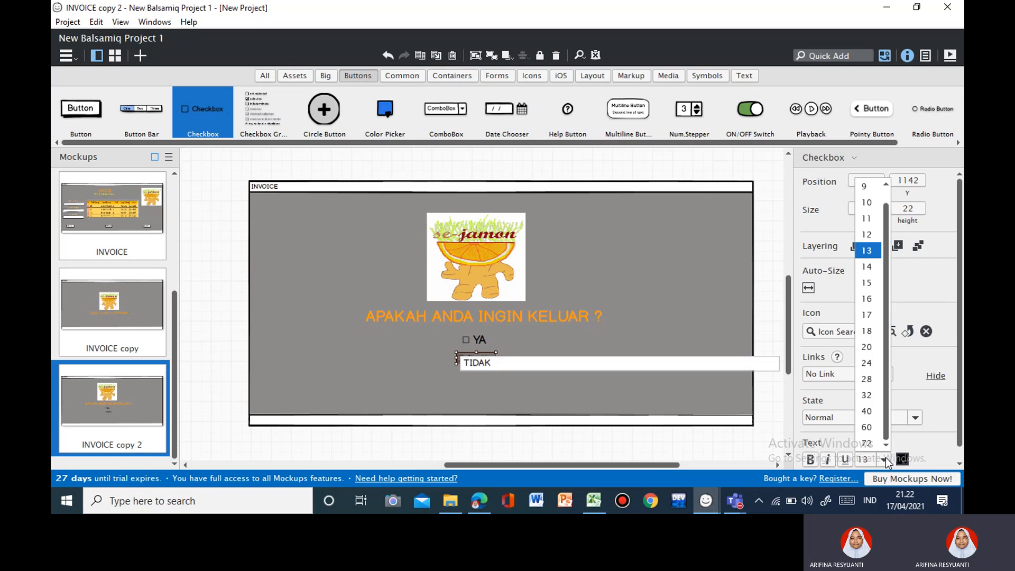
{"action": "left_click", "coordinate": [867, 363]}
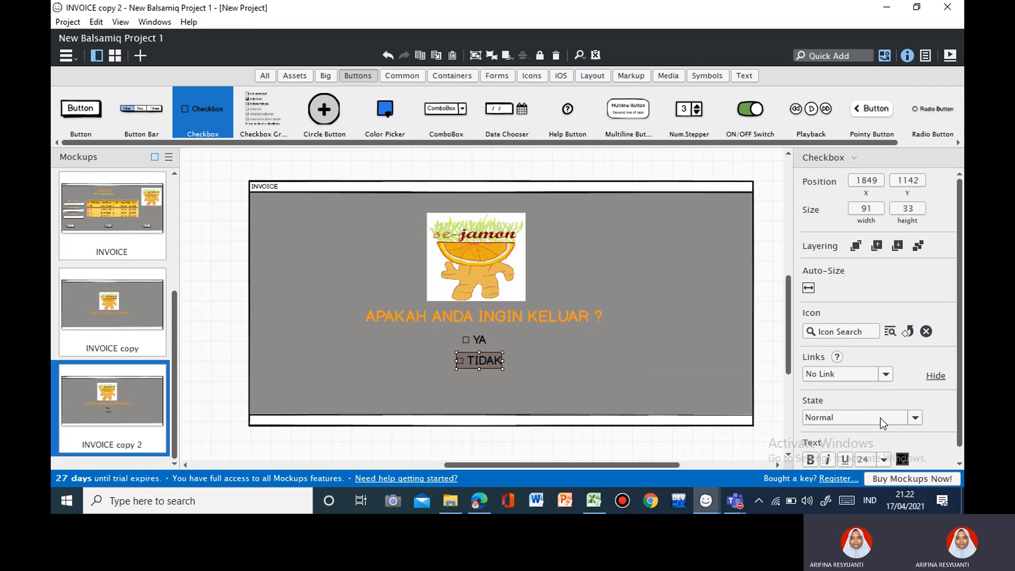
Colour the TIDAK and YA checkboxes yellow (ffff00).
{"action": "left_click", "coordinate": [903, 459]}
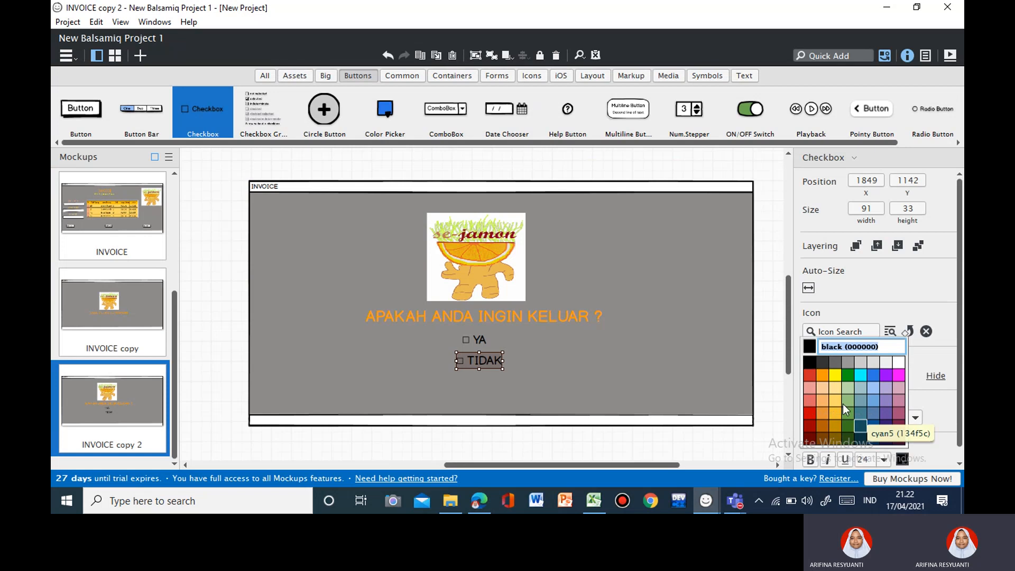
{"action": "left_click", "coordinate": [833, 376]}
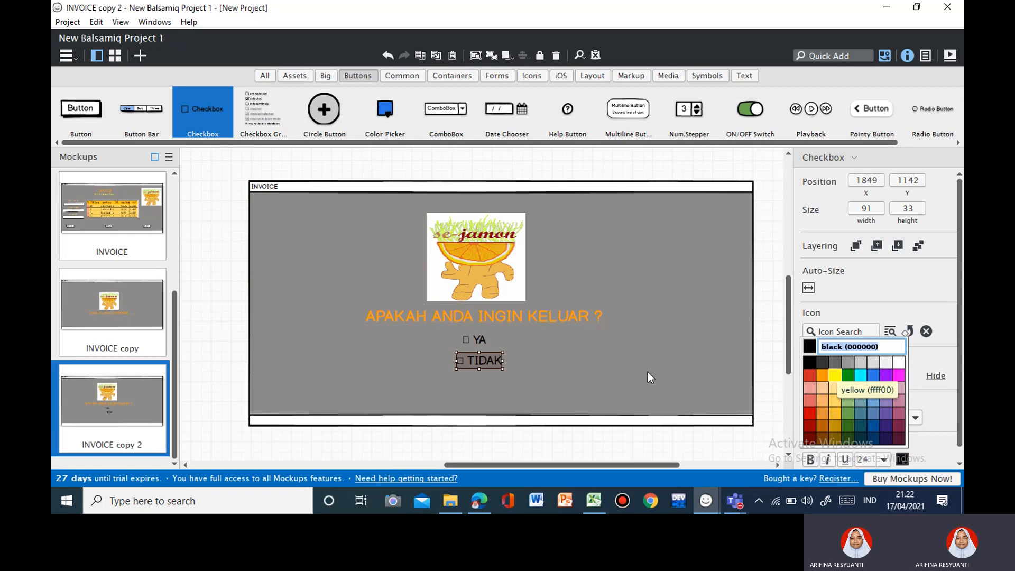
{"action": "left_click", "coordinate": [483, 344]}
{"action": "left_click", "coordinate": [902, 459]}
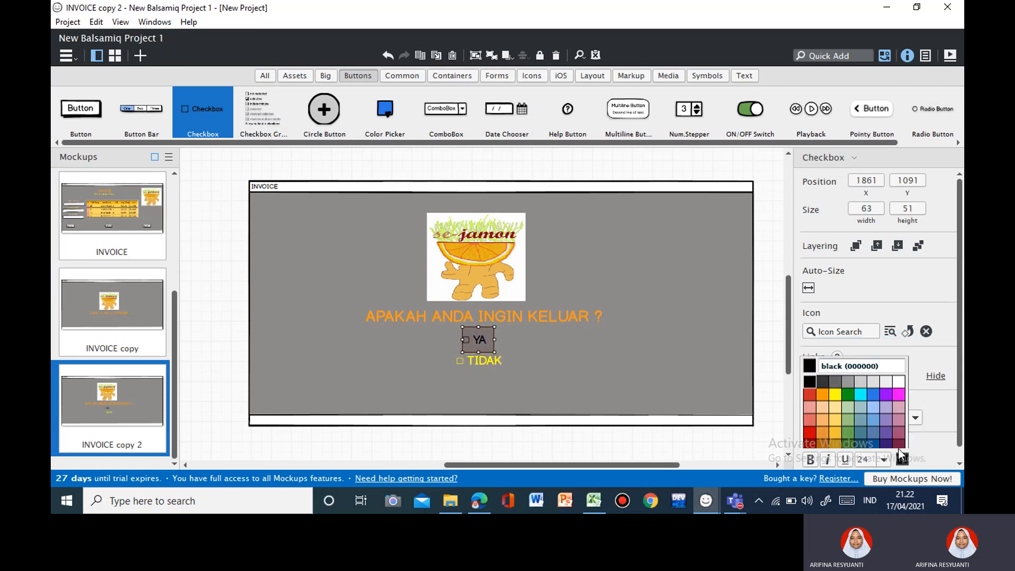
{"action": "left_click", "coordinate": [577, 375]}
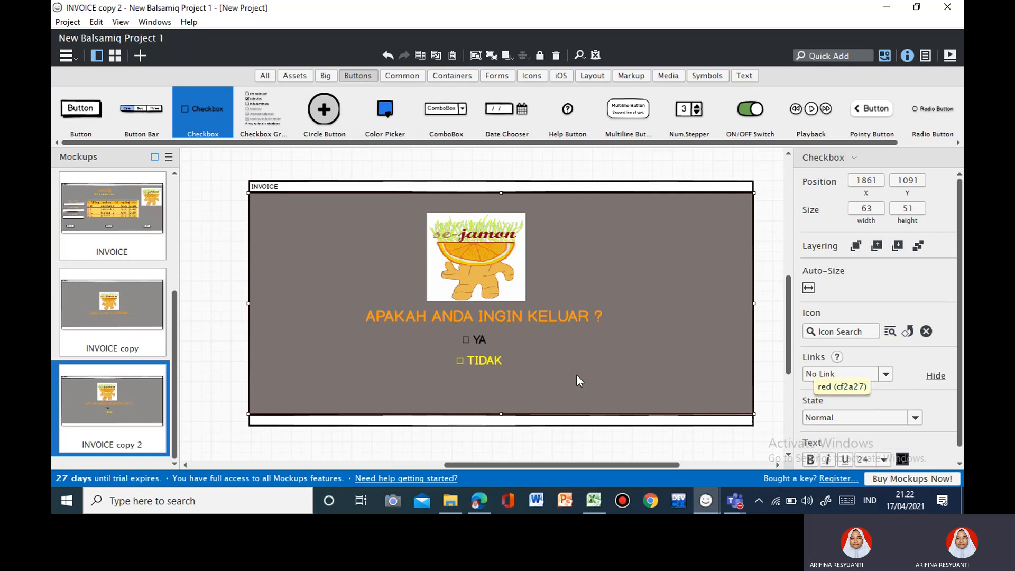
{"action": "left_click", "coordinate": [477, 340]}
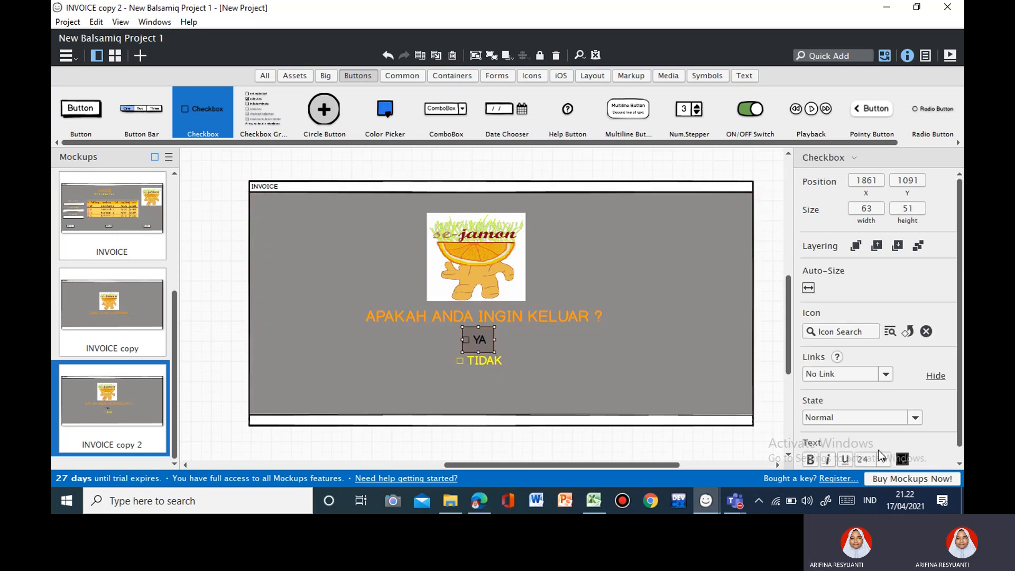
{"action": "left_click", "coordinate": [902, 460]}
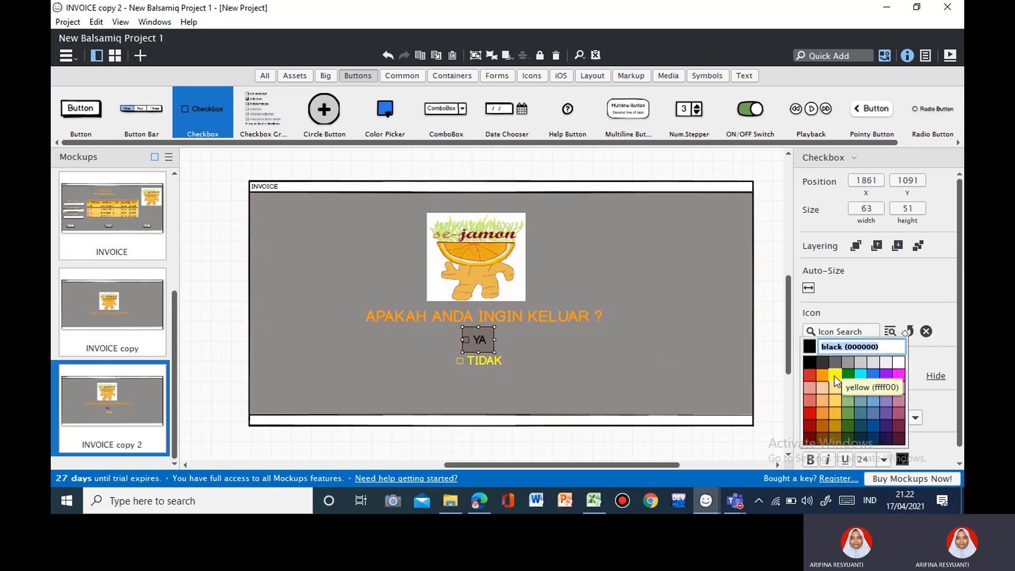
{"action": "left_click", "coordinate": [835, 376]}
{"action": "left_click", "coordinate": [608, 368]}
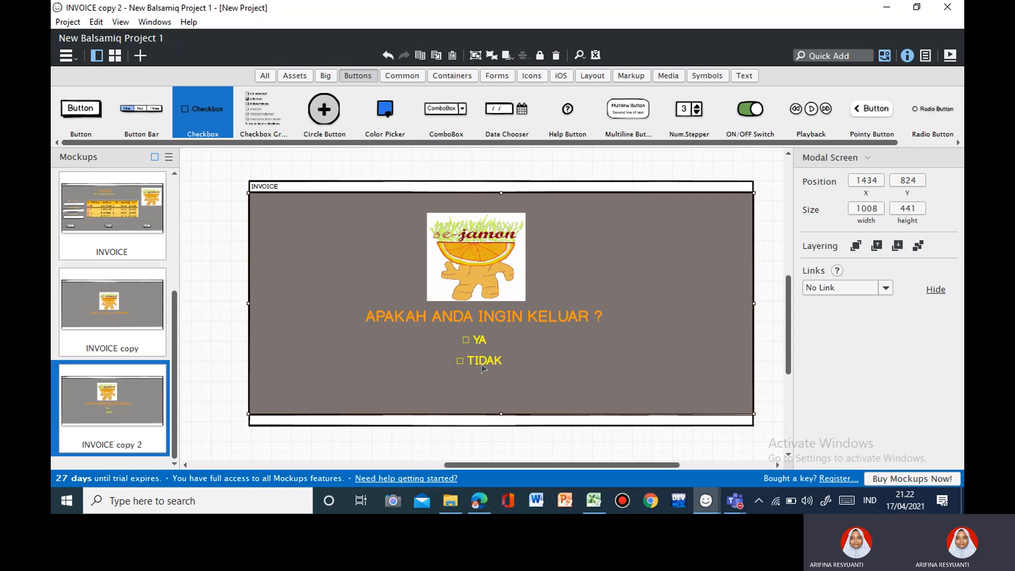
Lower the TIDAK and YA checkboxes, aligning both at X 1845, and shift the exit question and logo down to sit just above them.
{"action": "left_click_drag", "start_coordinate": [481, 367], "coordinate": [479, 379]}
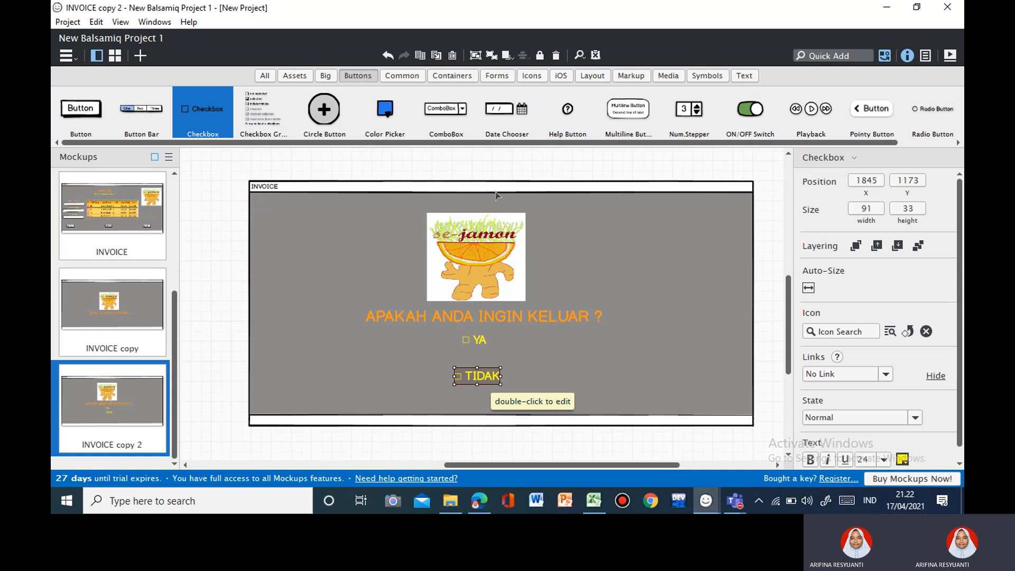
{"action": "mouse_move", "coordinate": [477, 344]}
{"action": "left_mouse_down"}
{"action": "mouse_move", "coordinate": [482, 361]}
{"action": "mouse_move", "coordinate": [472, 358]}
{"action": "left_mouse_up"}
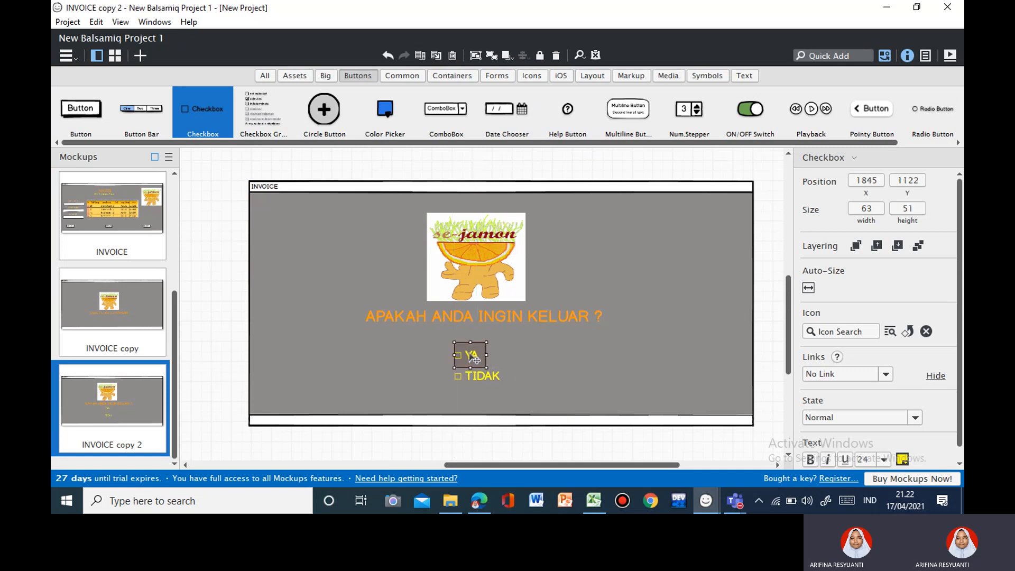
{"action": "left_click_drag", "start_coordinate": [487, 321], "coordinate": [486, 329]}
{"action": "left_click_drag", "start_coordinate": [483, 275], "coordinate": [479, 297]}
{"action": "left_click_drag", "start_coordinate": [481, 334], "coordinate": [473, 340]}
{"action": "left_click", "coordinate": [567, 294]}
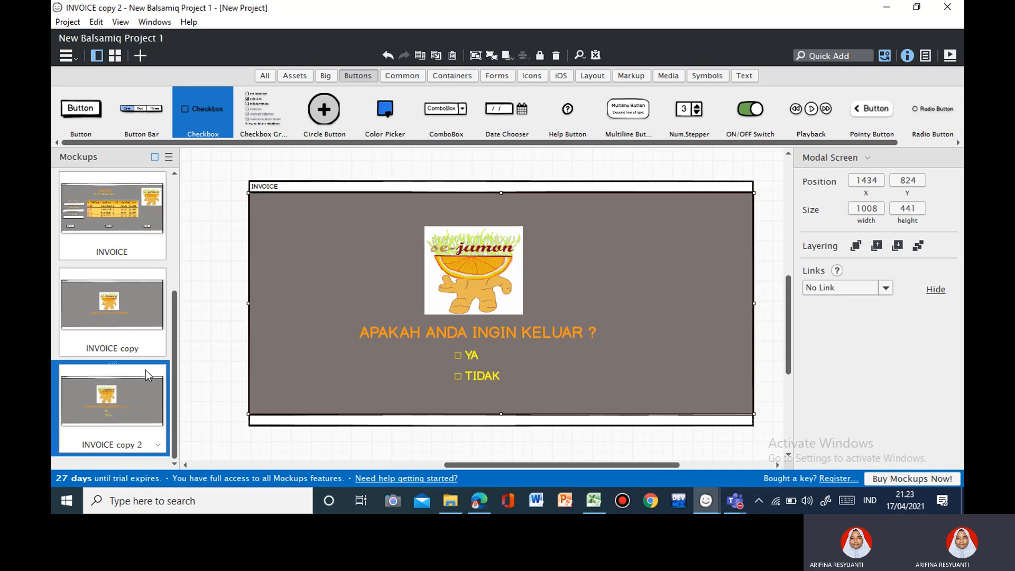
Change the window title of the INVOICE copy mockup to PEMBERITAHUAN.
{"action": "left_click", "coordinate": [131, 316]}
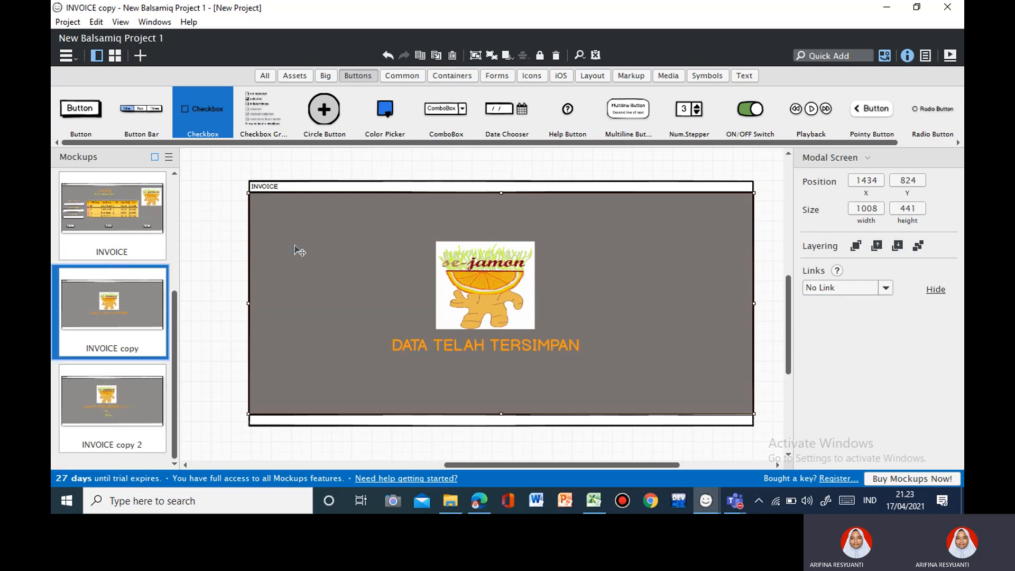
{"action": "left_click", "coordinate": [347, 189]}
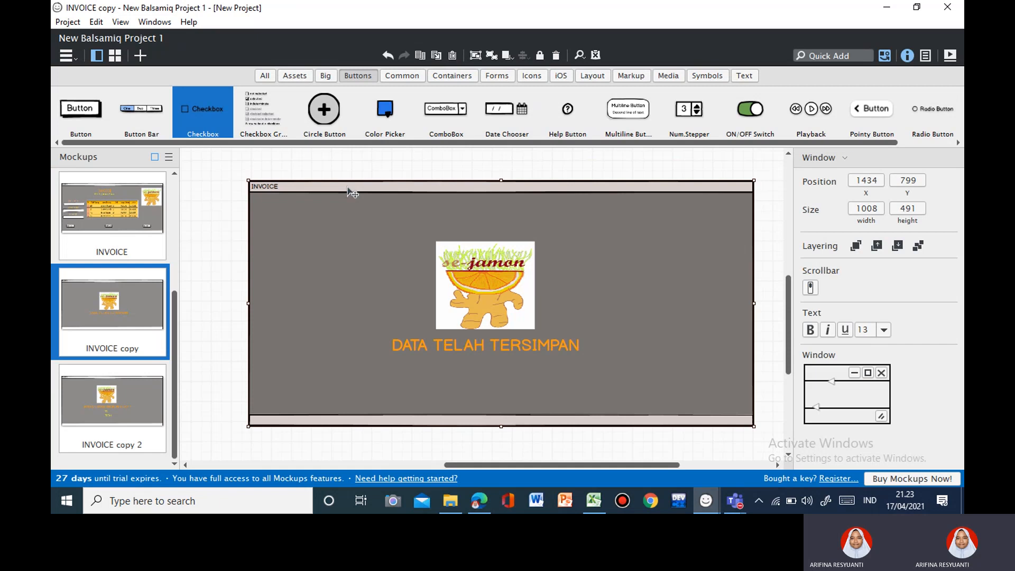
{"action": "double_click", "coordinate": [337, 188]}
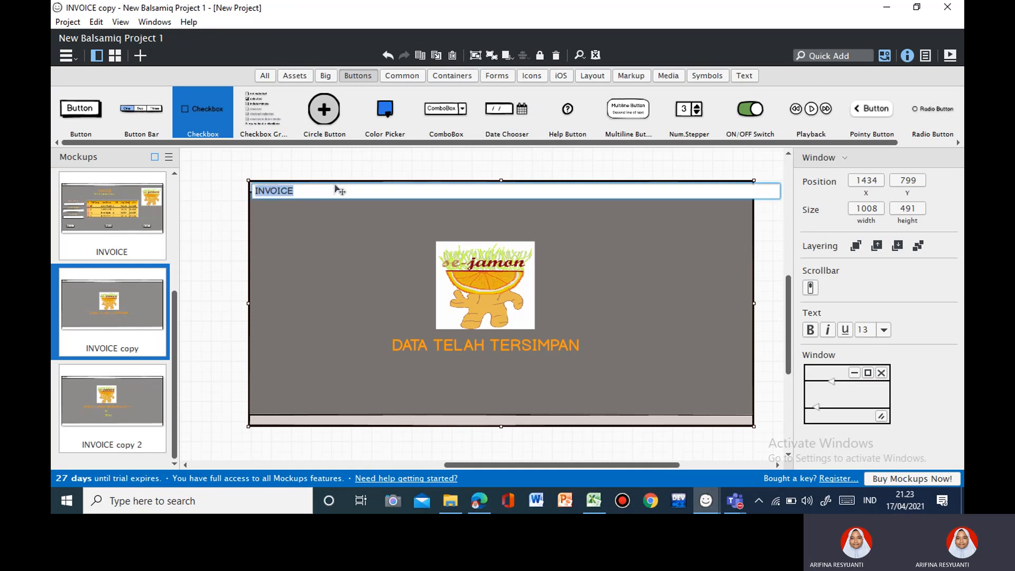
{"action": "type", "text": "PEMBER"}
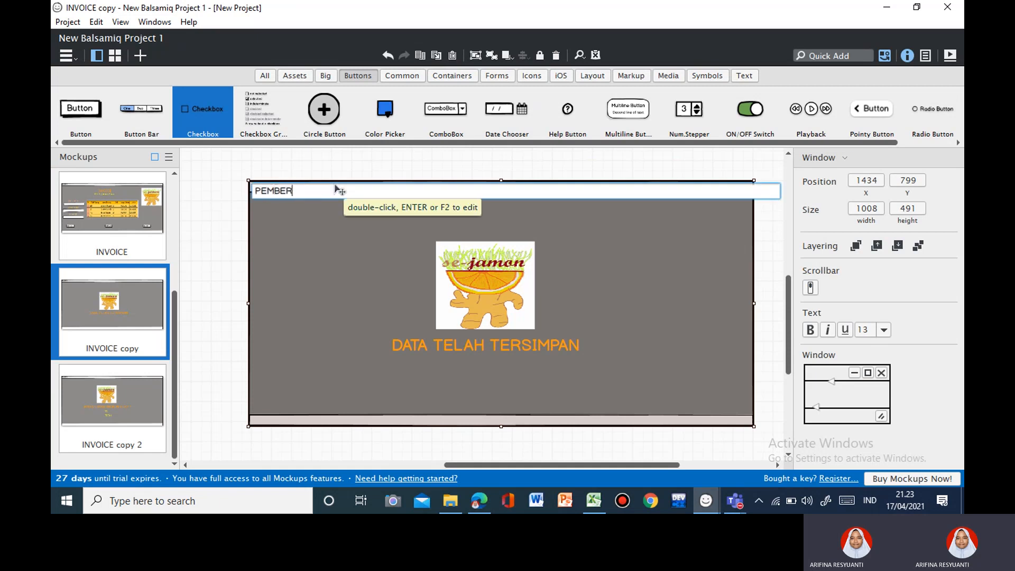
{"action": "type", "text": "ITAHUAN"}
Rename the INVOICE copy mockup as SIMPAN.
{"action": "left_click", "coordinate": [157, 349]}
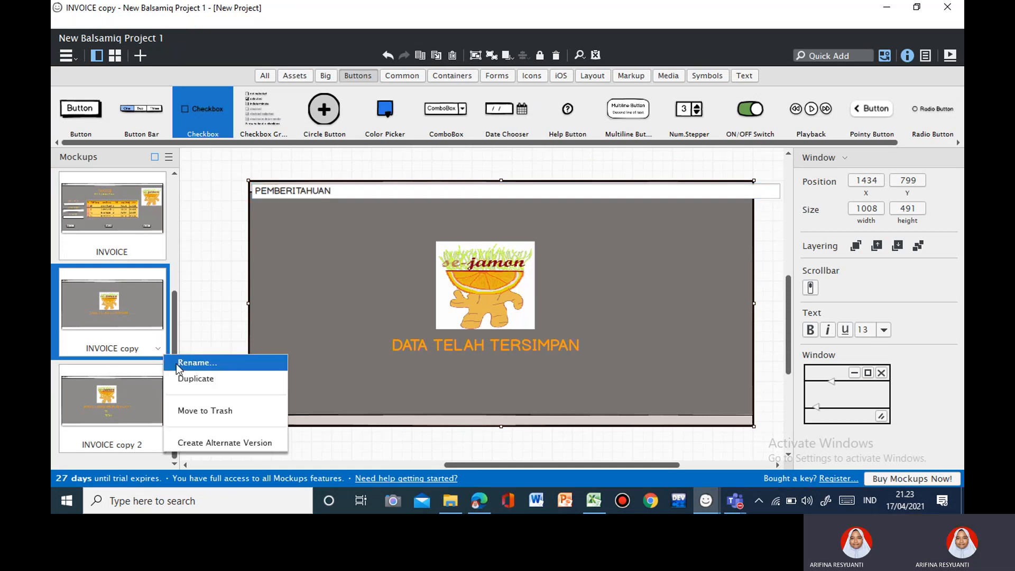
{"action": "left_click", "coordinate": [176, 364]}
{"action": "type", "text": "SIMPAN"}
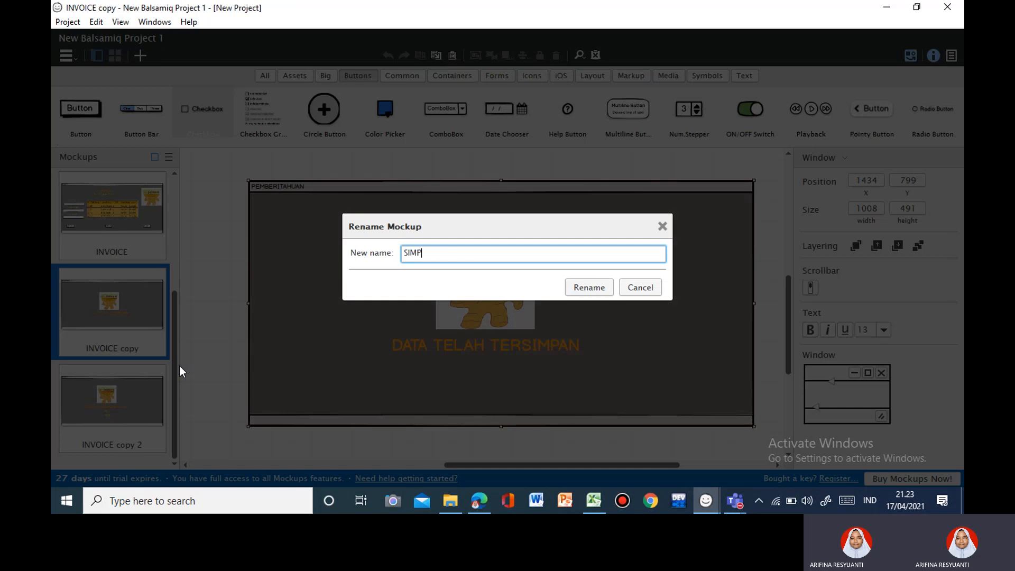
{"action": "left_click", "coordinate": [581, 291]}
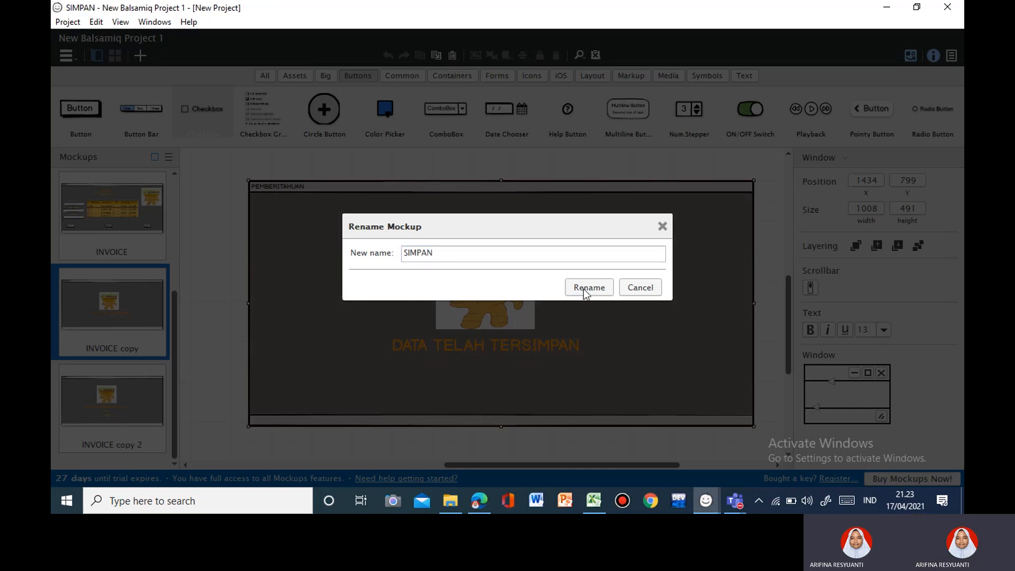
Change the window title of the INVOICE copy 2 mockup to PEMBERITAHUAN.
{"action": "left_click", "coordinate": [141, 440]}
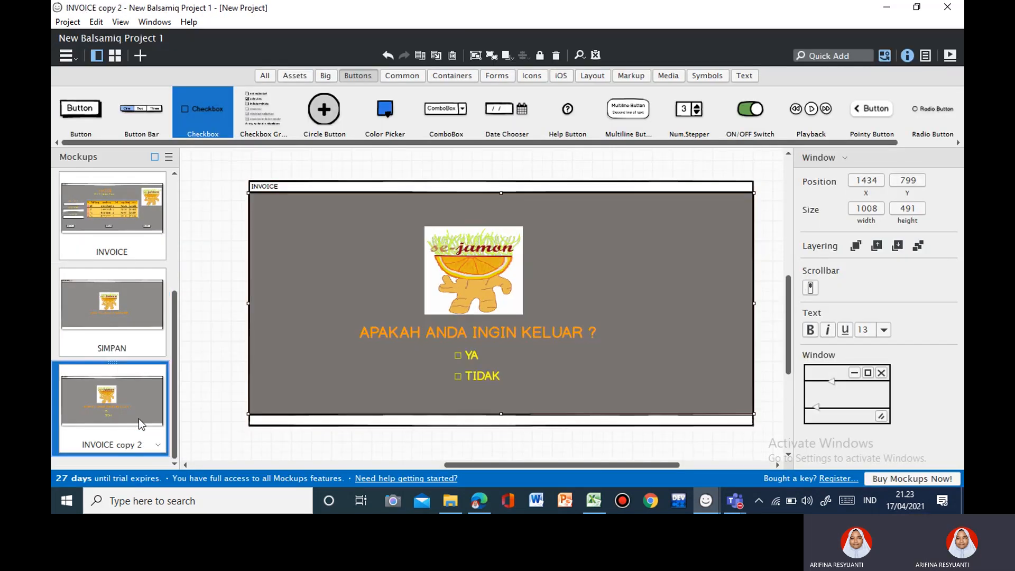
{"action": "left_click", "coordinate": [343, 193]}
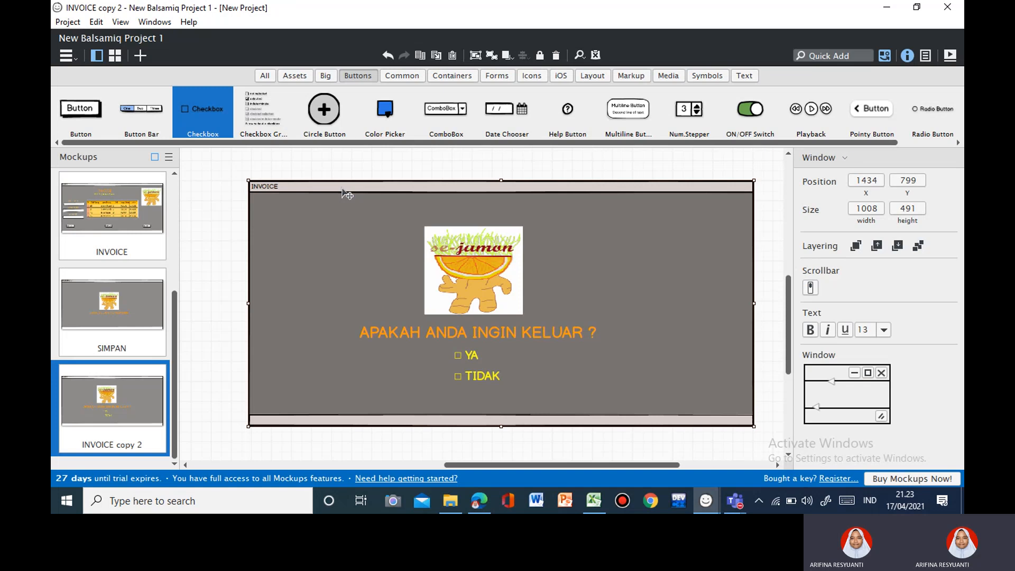
{"action": "double_click", "coordinate": [343, 192]}
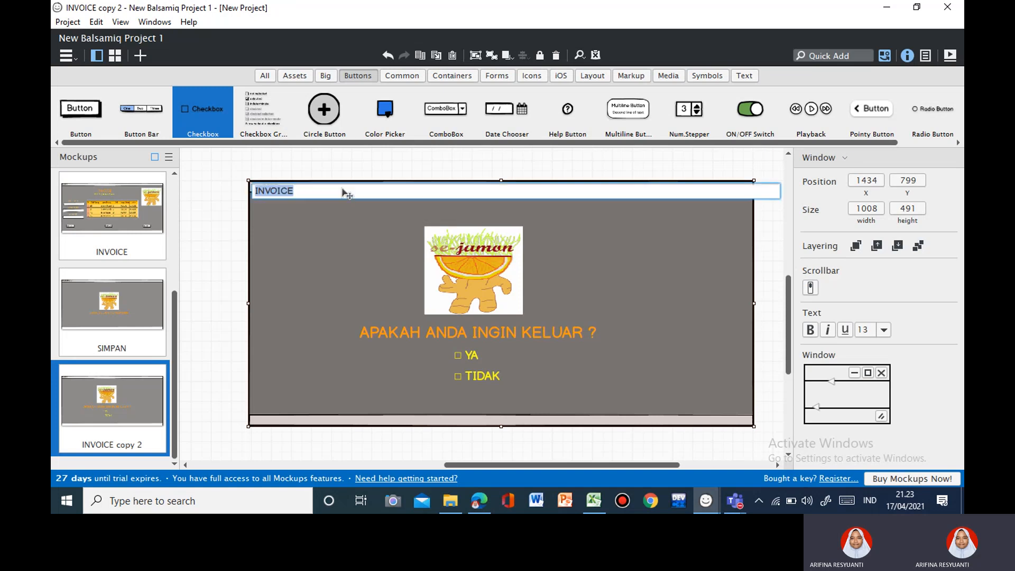
{"action": "type", "text": "PEMBERITAHUAN"}
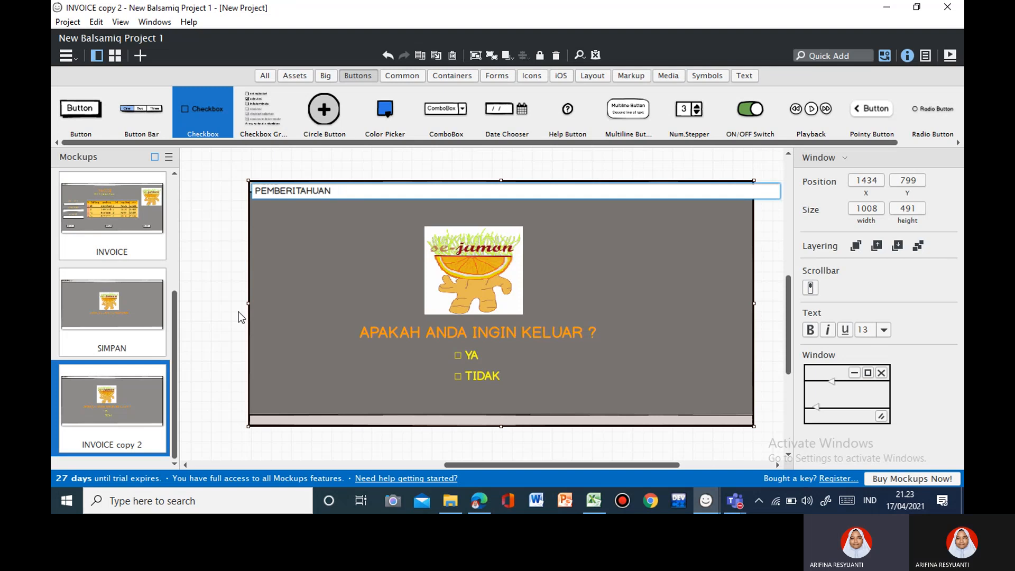
Rename the INVOICE copy 2 mockup as KELUAR.
{"action": "left_click", "coordinate": [158, 445]}
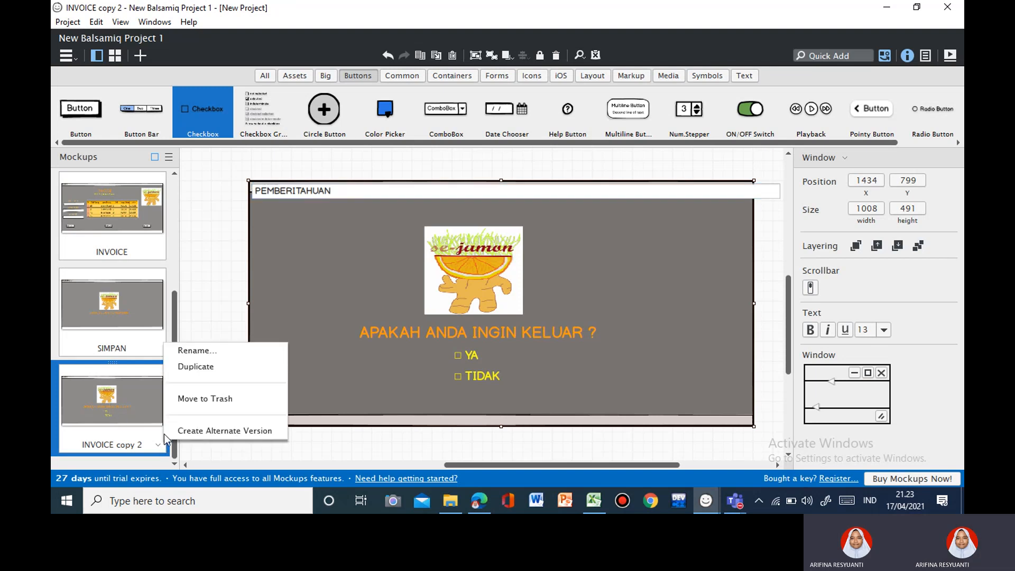
{"action": "left_click", "coordinate": [197, 351]}
{"action": "type", "text": "KELUAR"}
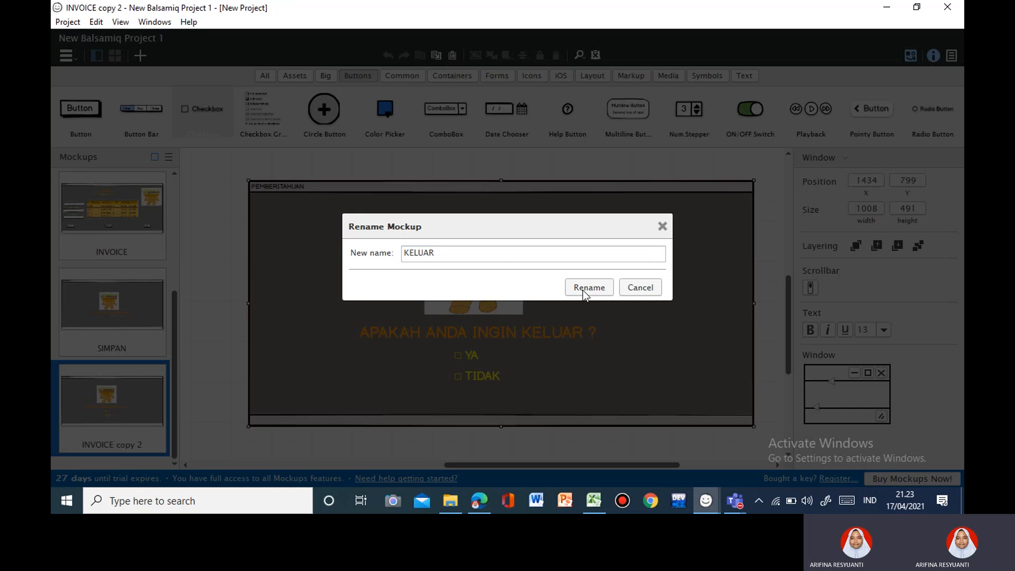
{"action": "left_click", "coordinate": [583, 289]}
Link the DATA BARANG button on the Halaman Utama mockup to the DATA BARANG mockup.
{"action": "mouse_move", "coordinate": [174, 390]}
{"action": "left_mouse_down"}
{"action": "mouse_move", "coordinate": [179, 262]}
{"action": "mouse_move", "coordinate": [156, 398]}
{"action": "left_mouse_up"}
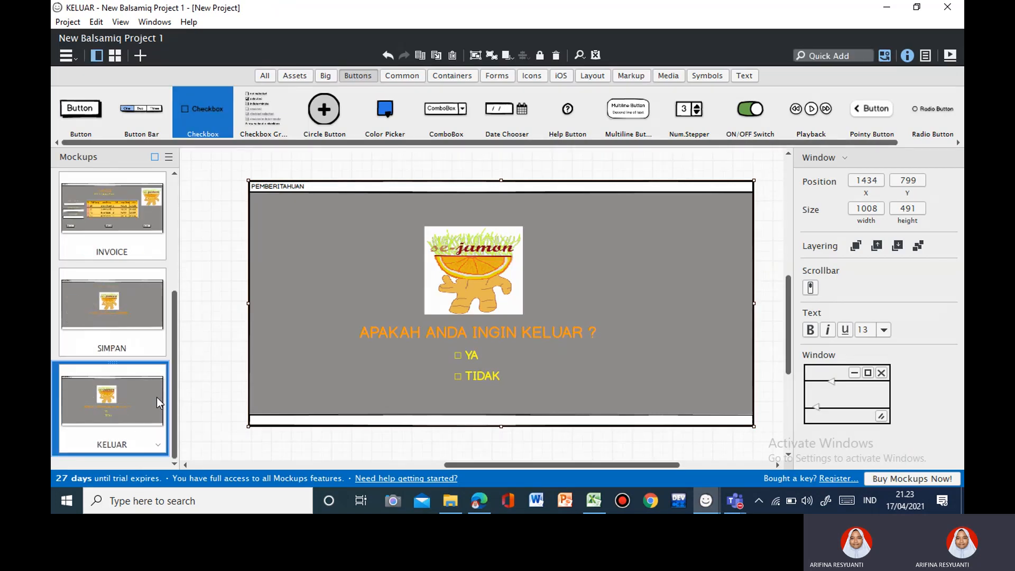
{"action": "scroll", "coordinate": [170, 290], "scroll_direction": "up", "scroll_amount": 5}
{"action": "left_click", "coordinate": [138, 230]}
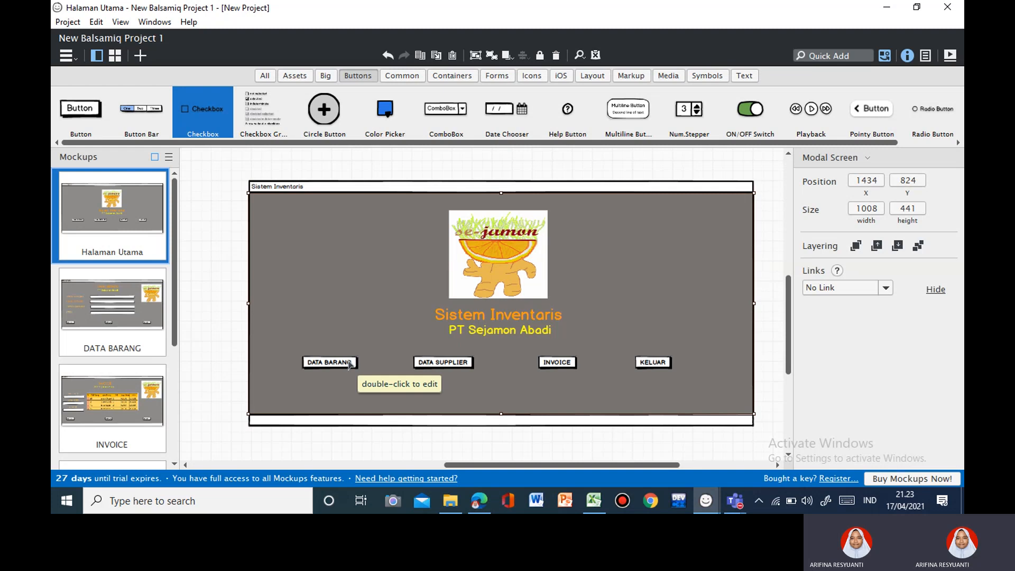
{"action": "left_click", "coordinate": [349, 364]}
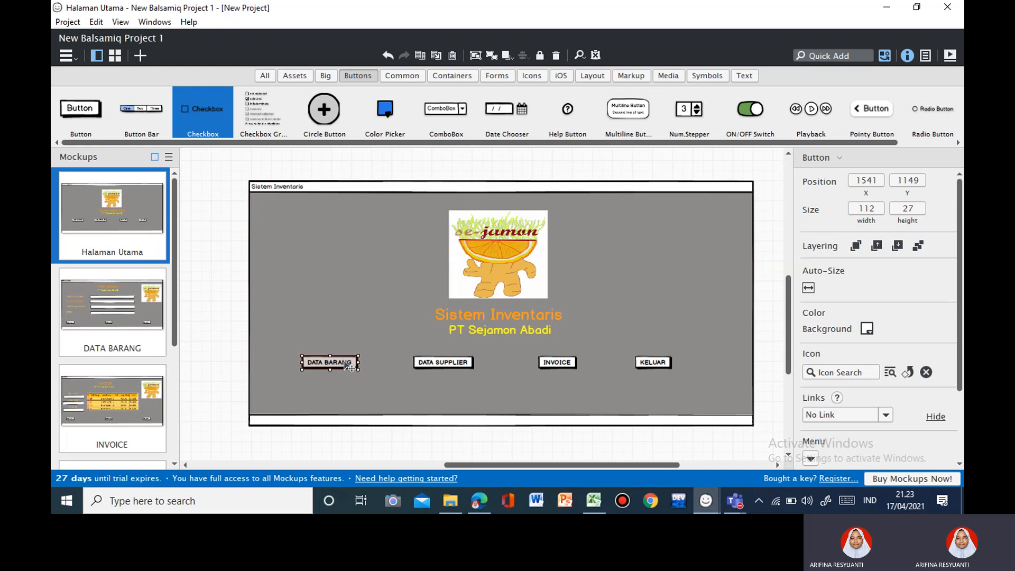
{"action": "left_click", "coordinate": [140, 344]}
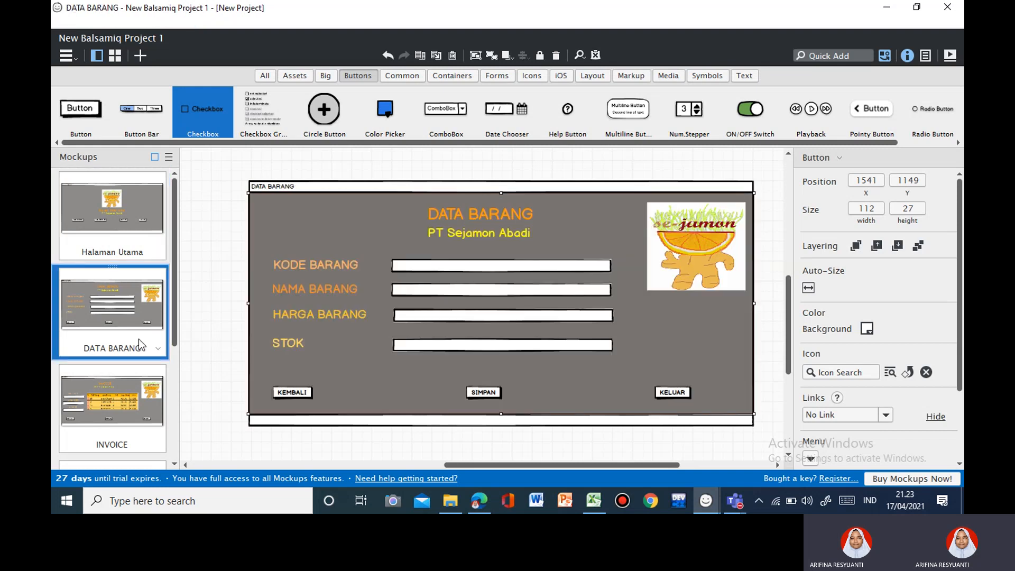
{"action": "left_click", "coordinate": [136, 221]}
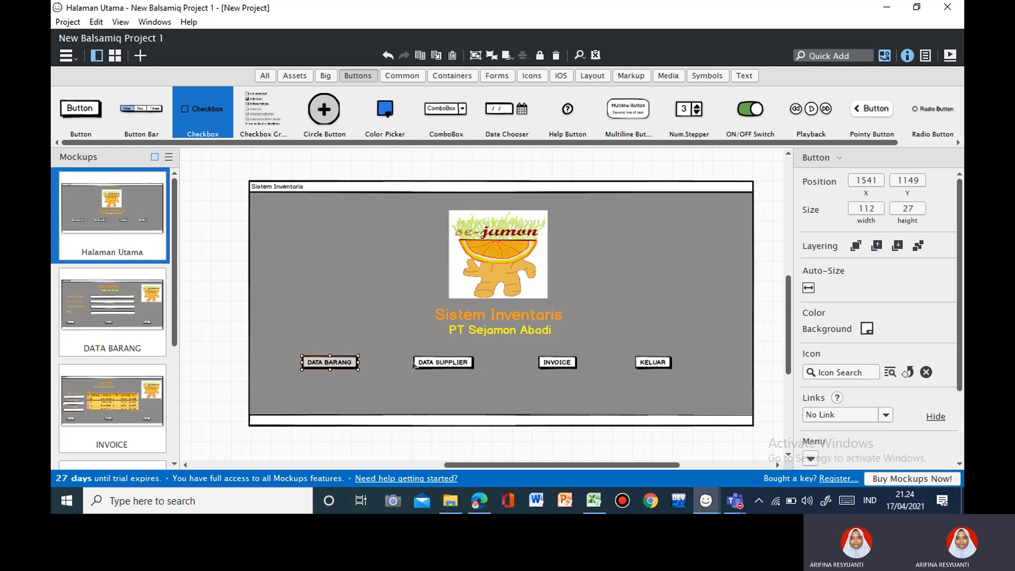
{"action": "left_click", "coordinate": [886, 416]}
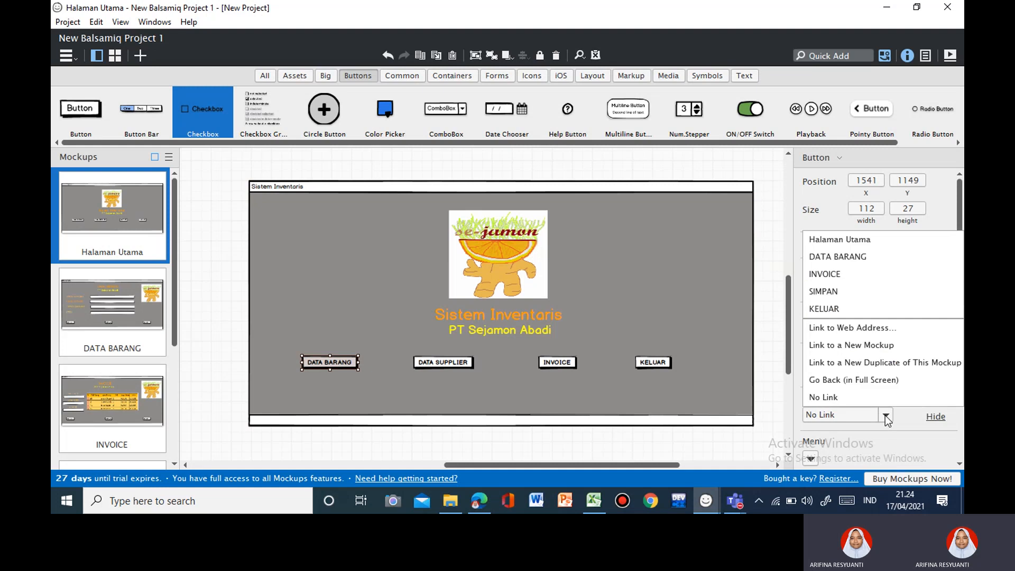
{"action": "left_click", "coordinate": [870, 258]}
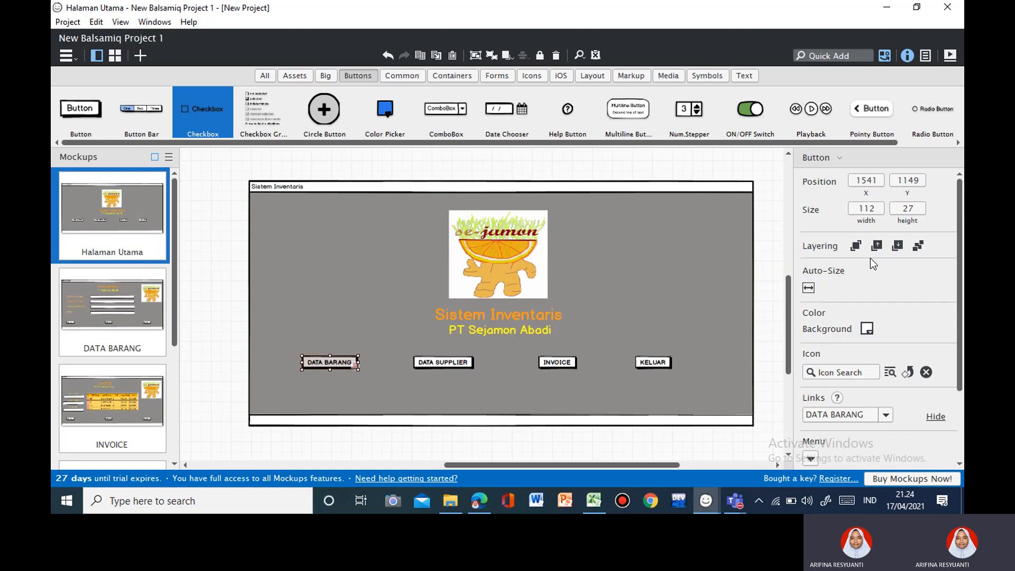
{"action": "left_click", "coordinate": [451, 364]}
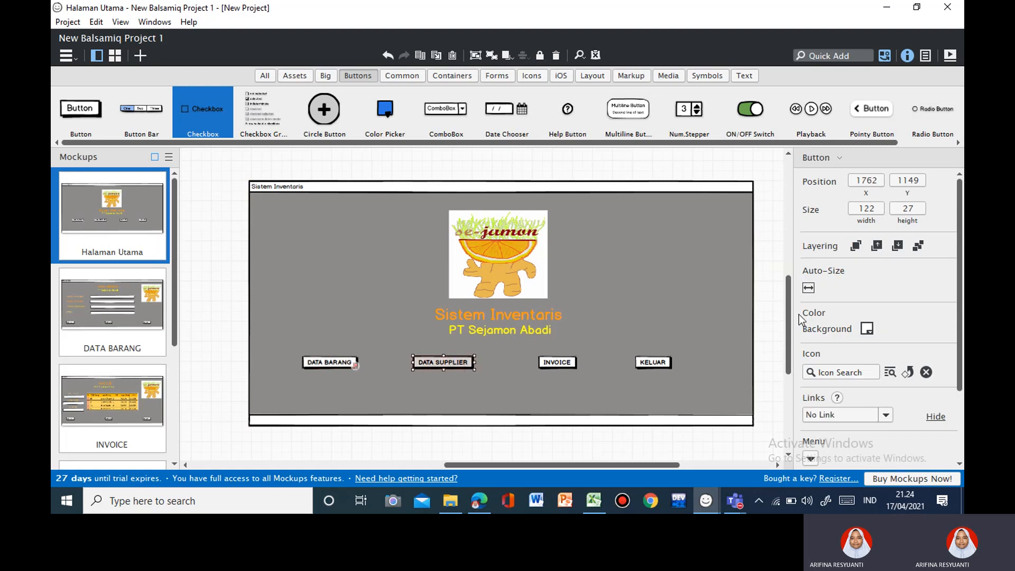
{"action": "left_click", "coordinate": [883, 415]}
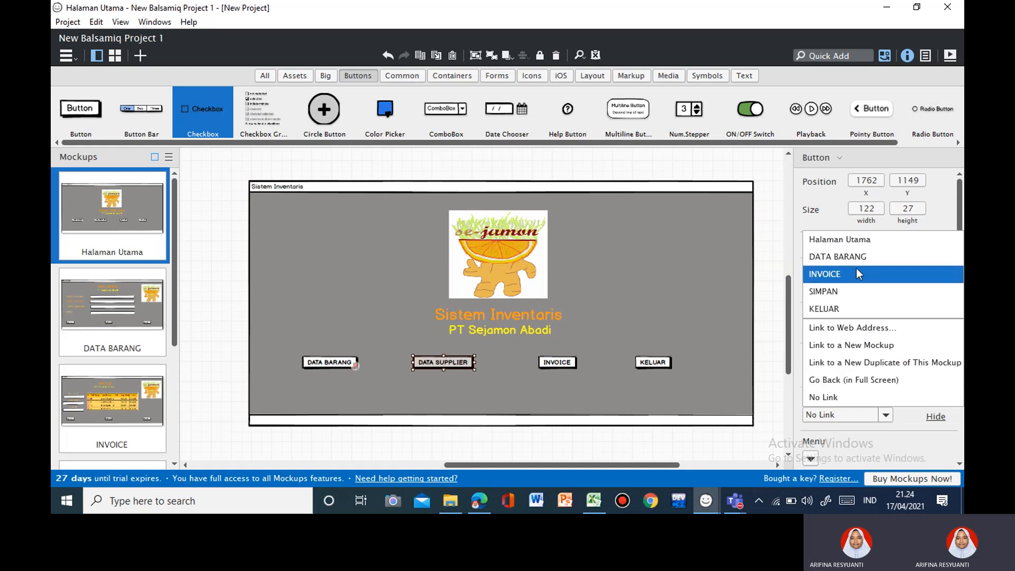
{"action": "left_click", "coordinate": [258, 377]}
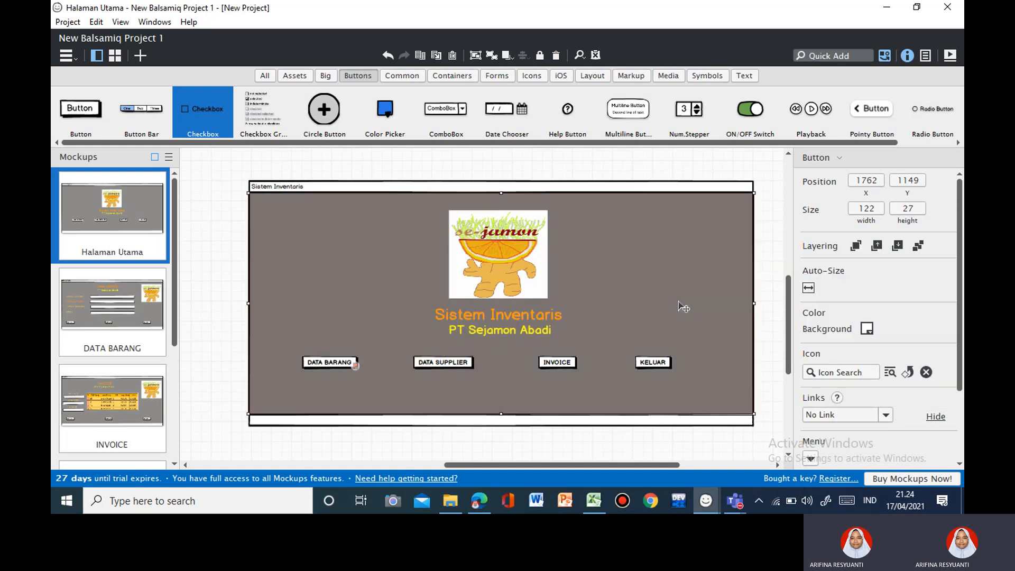
Duplicate the DATA BARANG mockup as the basis for the missing supplier screen.
{"action": "scroll", "coordinate": [137, 395], "scroll_direction": "down", "scroll_amount": 3}
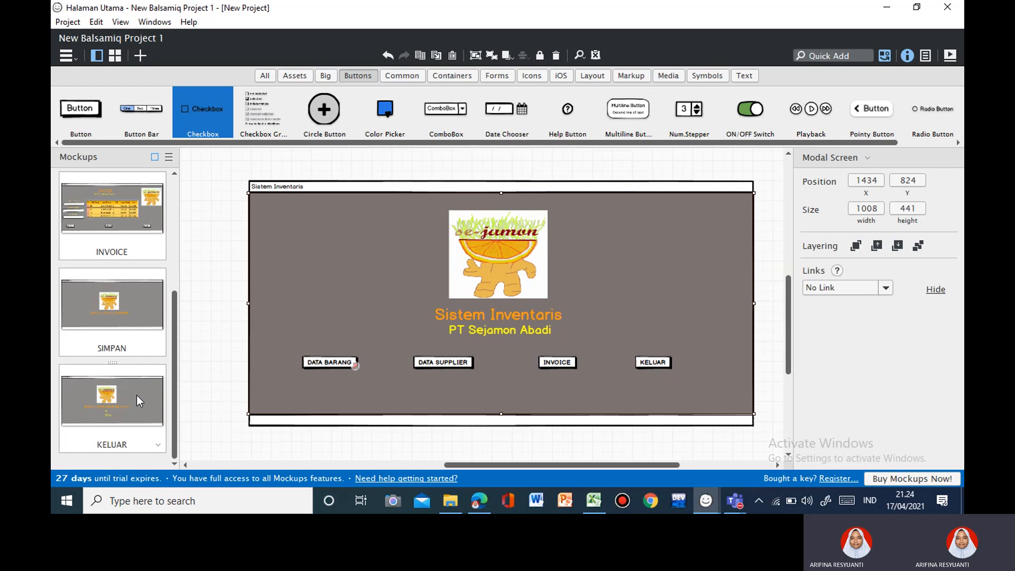
{"action": "scroll", "coordinate": [136, 396], "scroll_direction": "up", "scroll_amount": 3}
{"action": "scroll", "coordinate": [136, 395], "scroll_direction": "down", "scroll_amount": 3}
{"action": "scroll", "coordinate": [137, 395], "scroll_direction": "up", "scroll_amount": 3}
{"action": "left_click", "coordinate": [128, 320]}
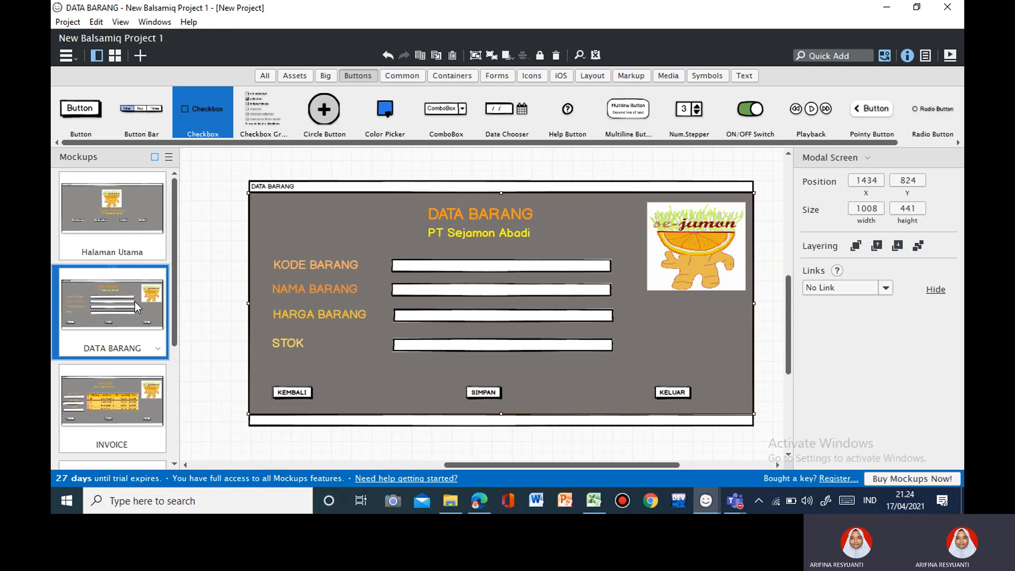
{"action": "left_click_drag", "start_coordinate": [136, 306], "coordinate": [137, 317]}
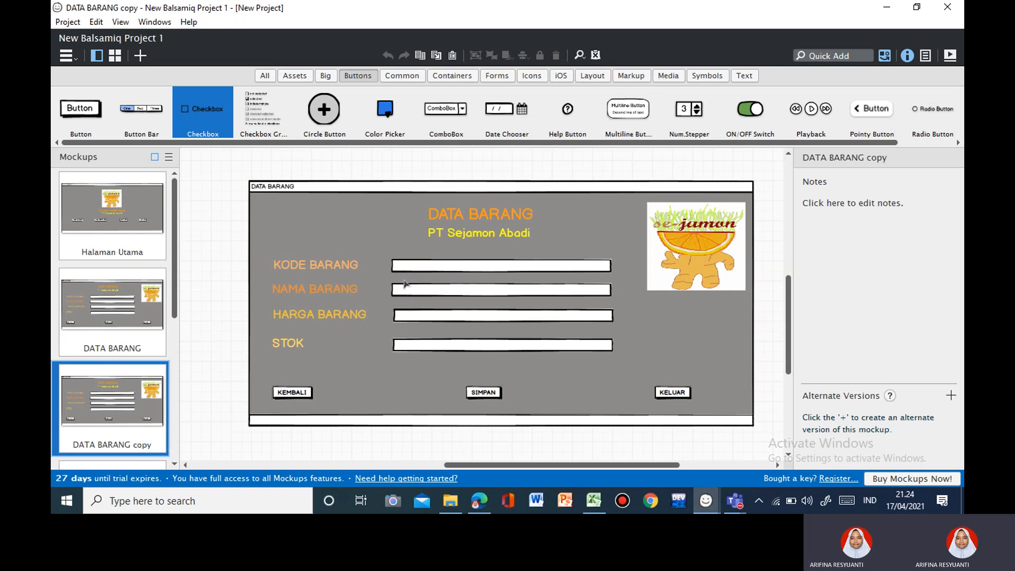
Change the heading of the DATA BARANG copy mockup to DATA SUPPLIER.
{"action": "left_click", "coordinate": [459, 219]}
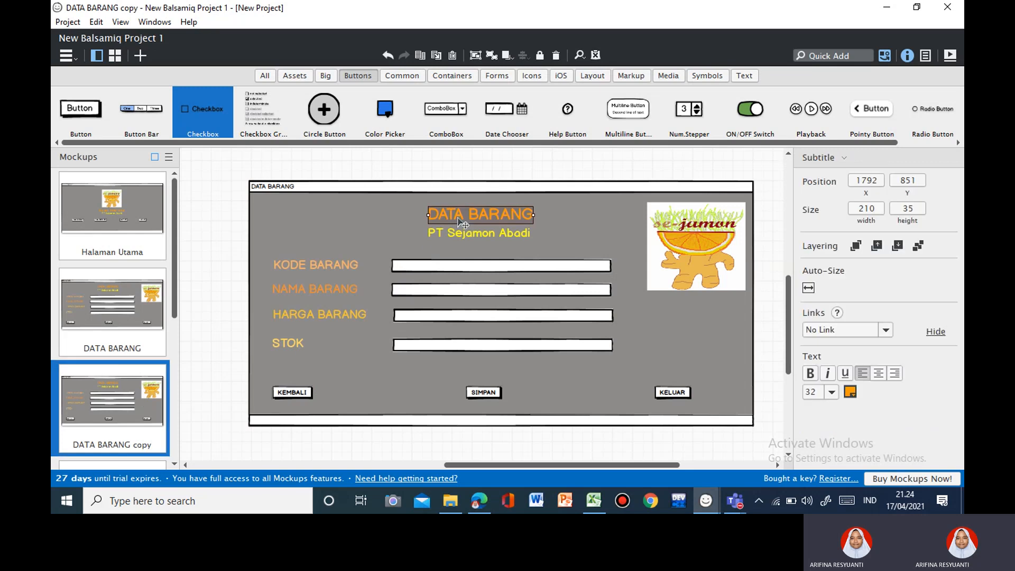
{"action": "double_click", "coordinate": [462, 217]}
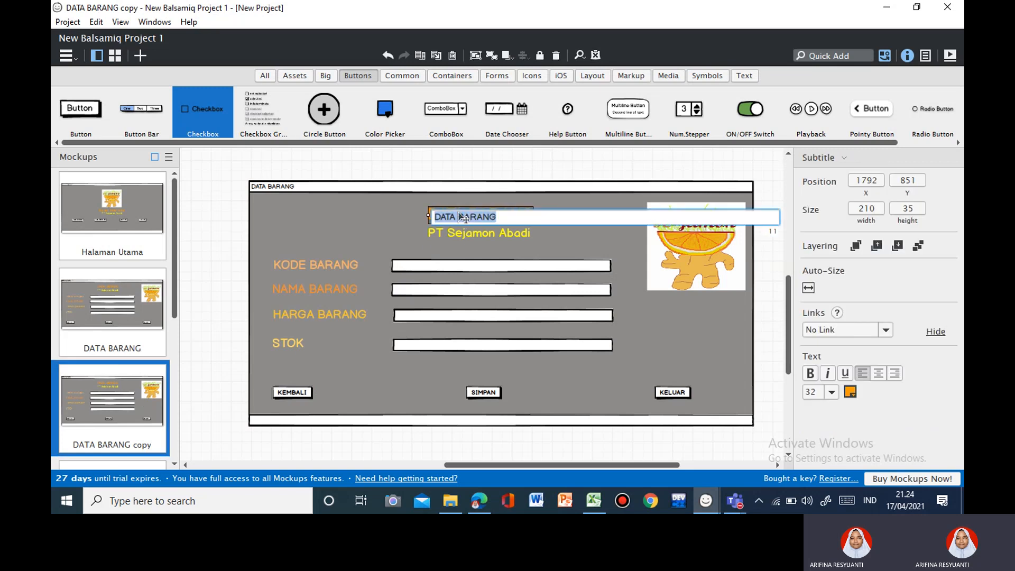
{"action": "type", "text": "DATA BA"}
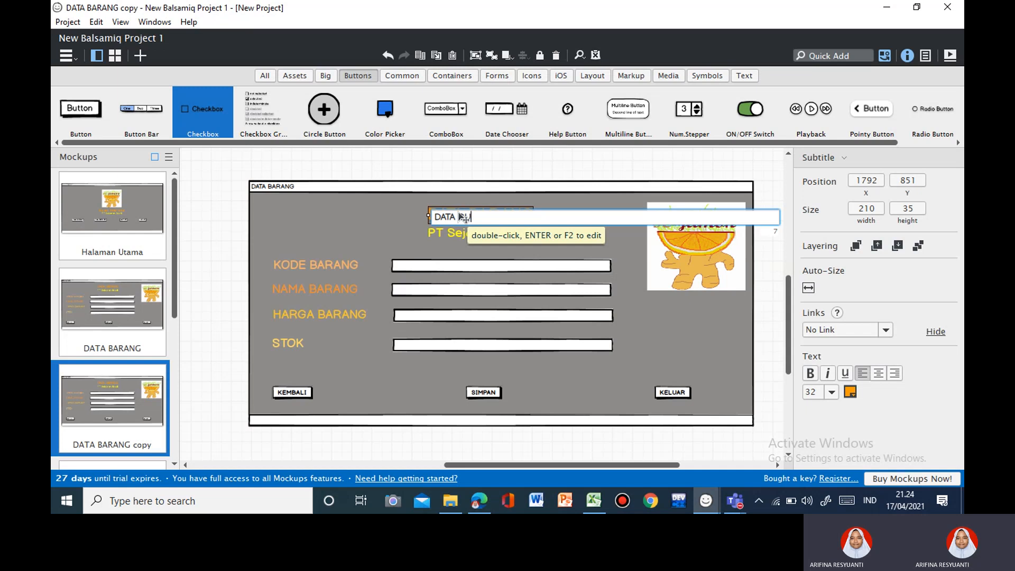
{"action": "key", "text": "BackSpace"}
{"action": "key", "text": "BackSpace"}
{"action": "type", "text": "SUPPLIER"}
{"action": "key", "text": "Return"}
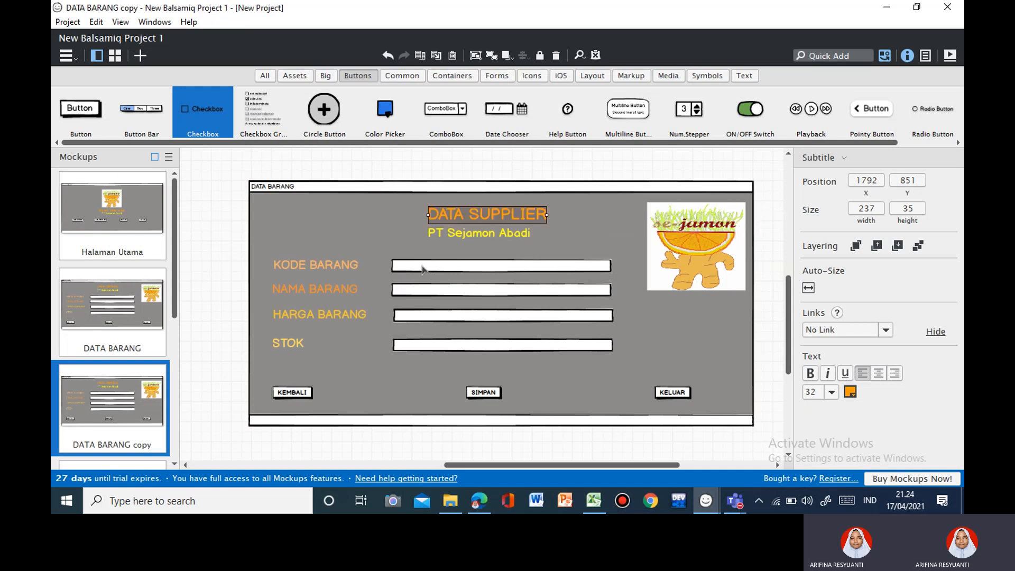
Delete the NAMA BARANG label and its input field from the DATA BARANG copy mockup.
{"action": "left_click", "coordinate": [349, 289]}
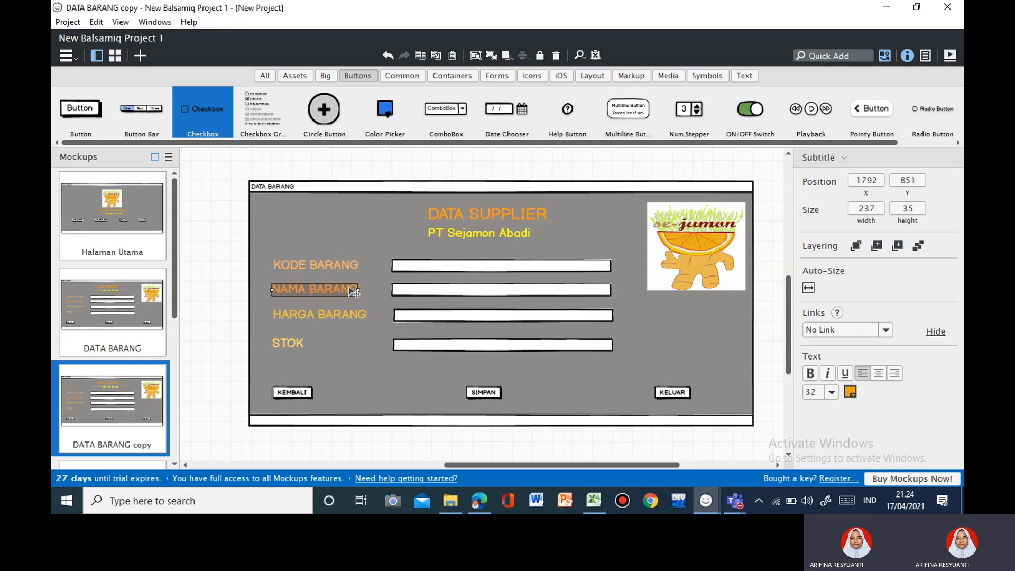
{"action": "key", "text": "Delete"}
{"action": "left_click", "coordinate": [432, 295]}
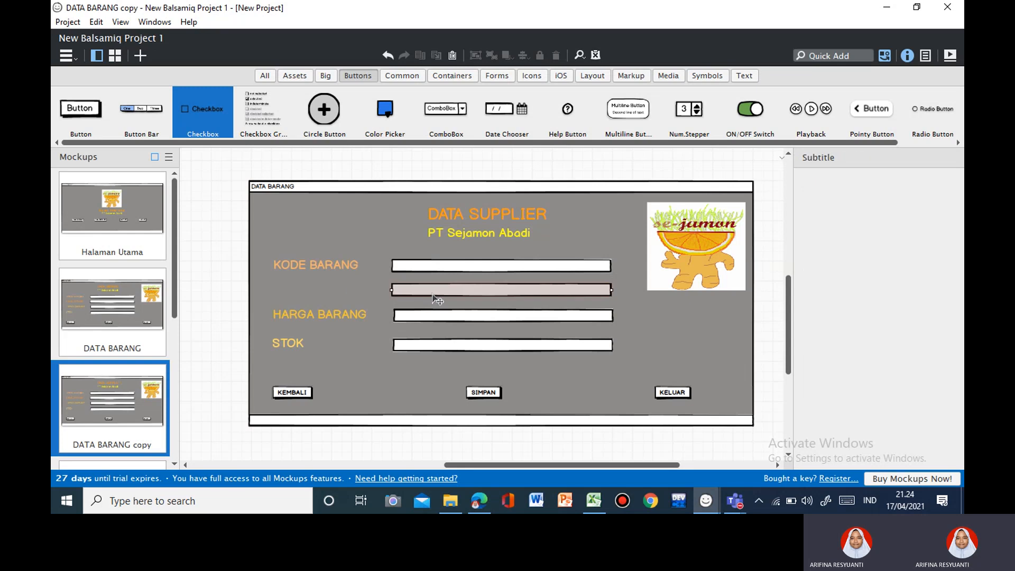
{"action": "key", "text": "Delete"}
Lower the KODE BARANG label and field toward the remaining rows, and align KODE BARANG and HARGA BARANG at X 1491 and STOK at X 1494.
{"action": "left_click_drag", "start_coordinate": [441, 266], "coordinate": [446, 285]}
{"action": "left_click_drag", "start_coordinate": [344, 267], "coordinate": [352, 292]}
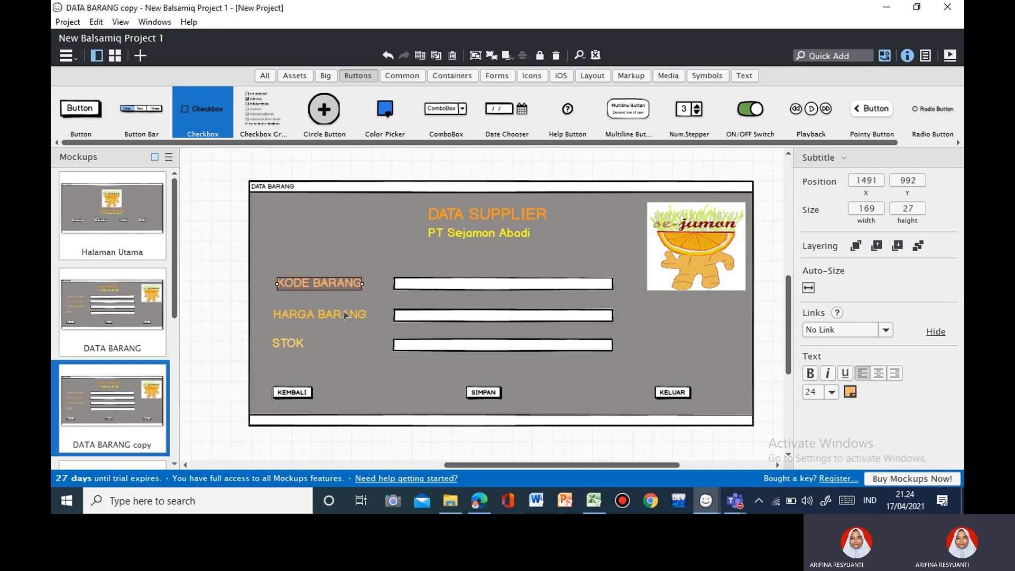
{"action": "left_click", "coordinate": [345, 314]}
{"action": "left_click", "coordinate": [304, 348]}
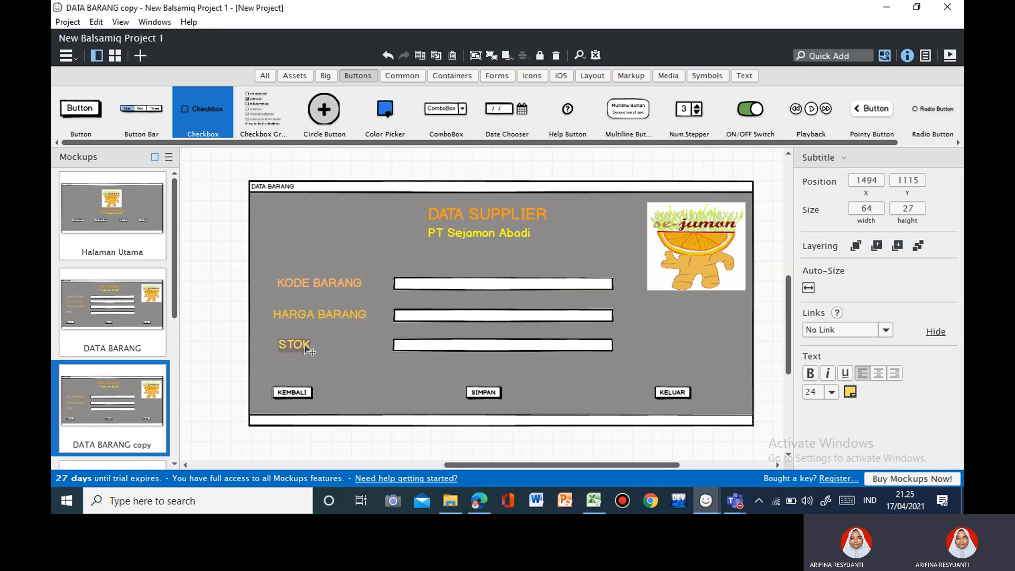
{"action": "left_click_drag", "start_coordinate": [304, 348], "coordinate": [321, 319]}
{"action": "left_click", "coordinate": [318, 317]}
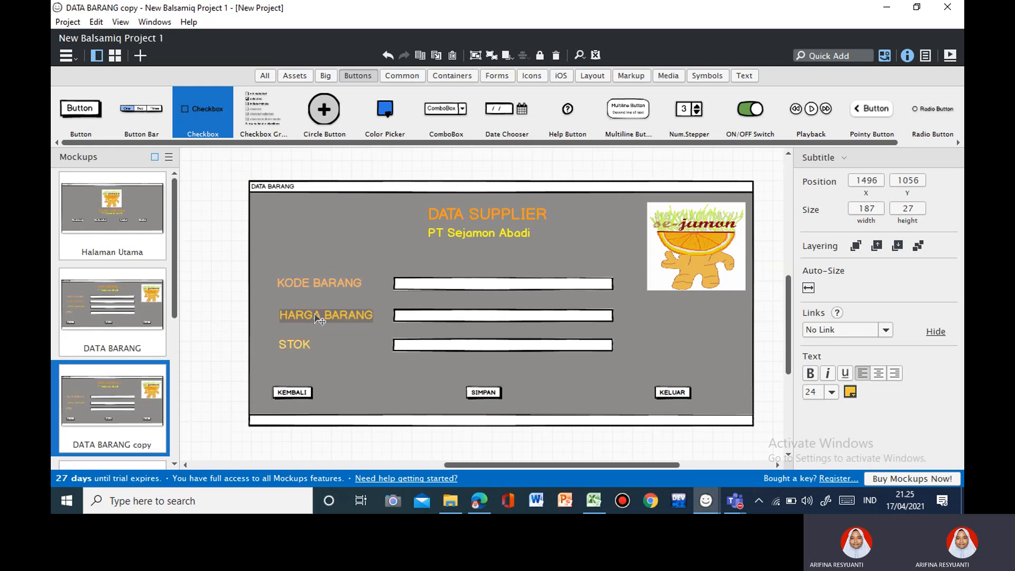
Change the KODE BARANG label to KODE SUPP and the HARGA BARANG label to NAMA SUPP.
{"action": "left_click", "coordinate": [324, 287]}
{"action": "double_click", "coordinate": [323, 286]}
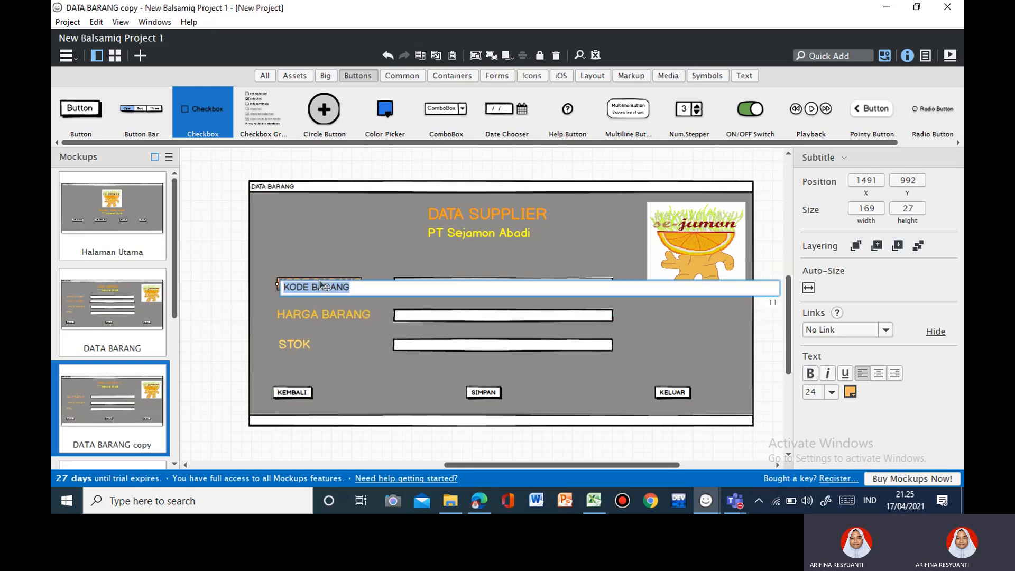
{"action": "type", "text": "KODE"}
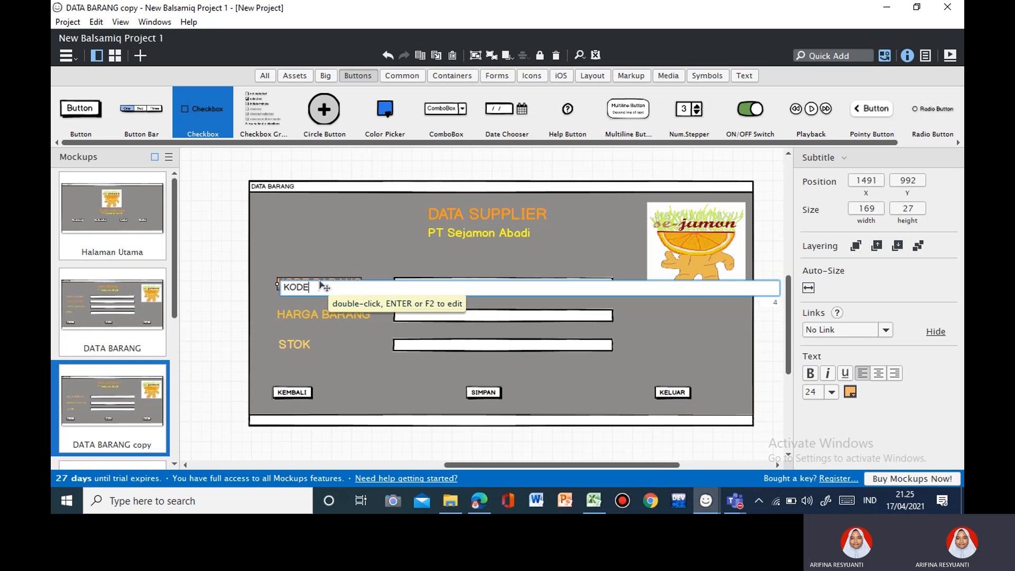
{"action": "type", "text": " SUPP"}
{"action": "key", "text": "Return"}
{"action": "left_click", "coordinate": [323, 316]}
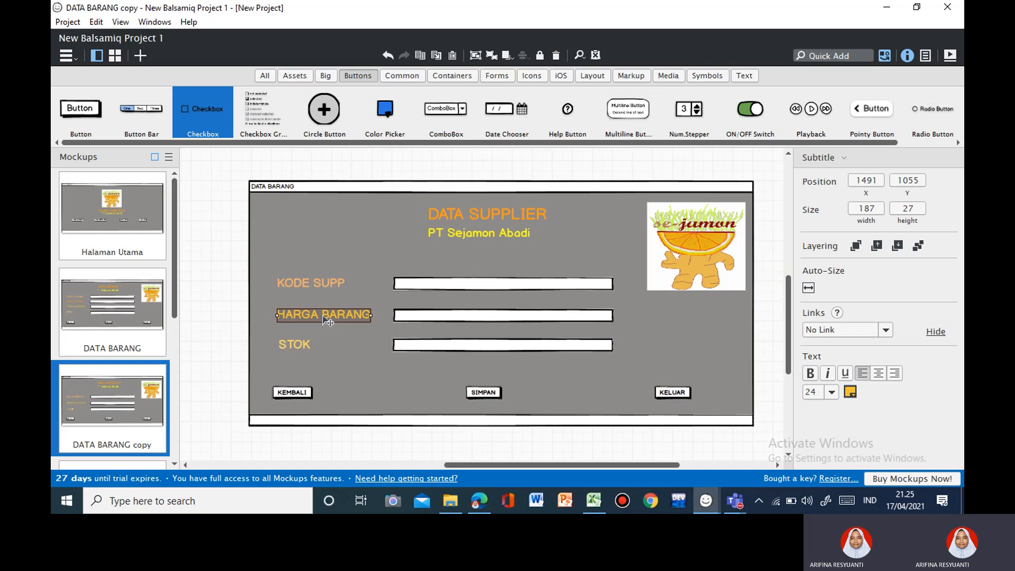
{"action": "double_click", "coordinate": [322, 316]}
{"action": "type", "text": "NAM"}
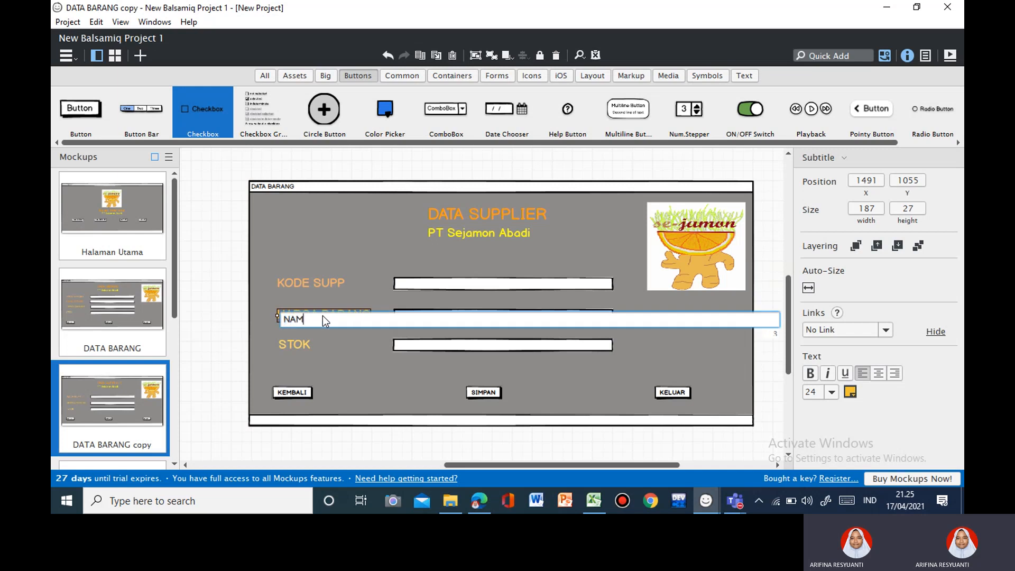
{"action": "type", "text": "A SUPP"}
Change the STOK label to ALAMAT.
{"action": "left_click", "coordinate": [309, 347]}
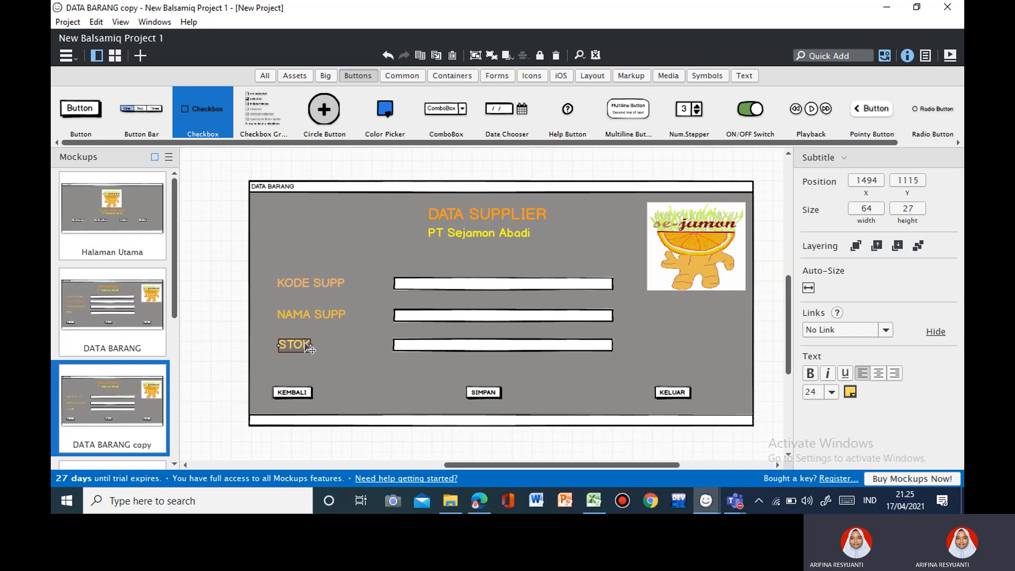
{"action": "double_click", "coordinate": [309, 347]}
{"action": "type", "text": "ALAMAT"}
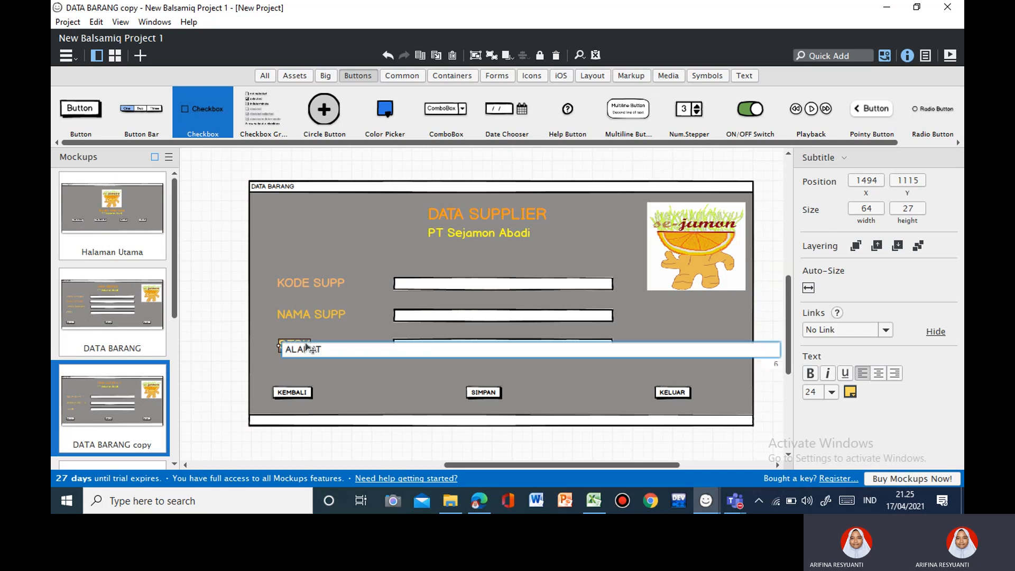
{"action": "key", "text": "Return"}
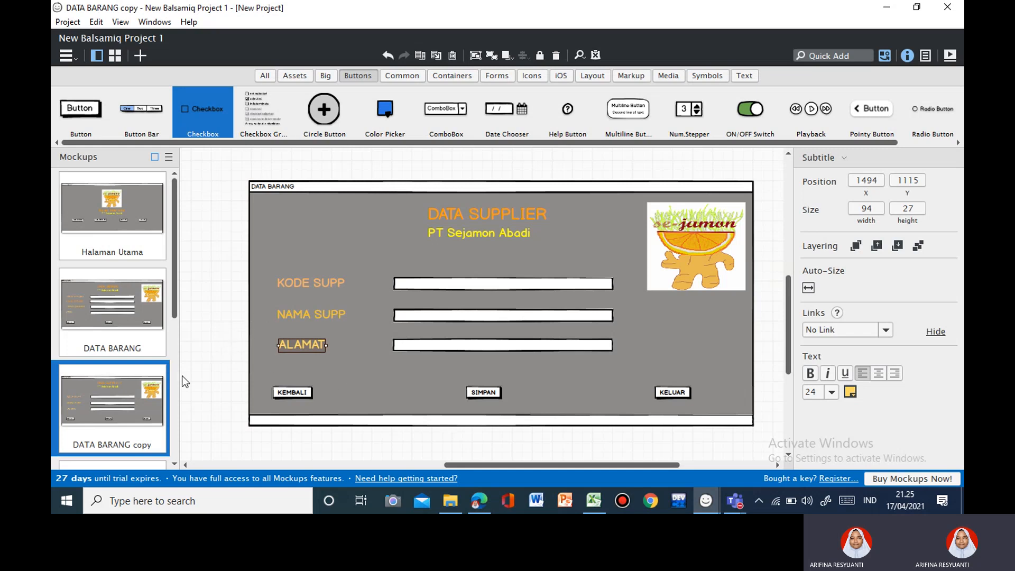
Rename the DATA BARANG copy mockup as DATA SUPPLIER.
{"action": "left_click", "coordinate": [159, 443]}
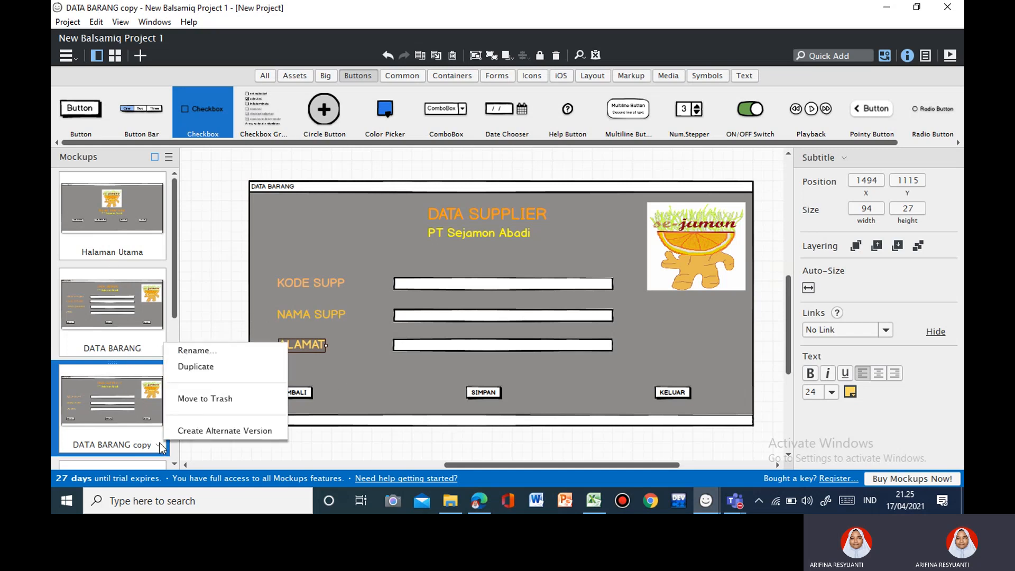
{"action": "left_click", "coordinate": [196, 353]}
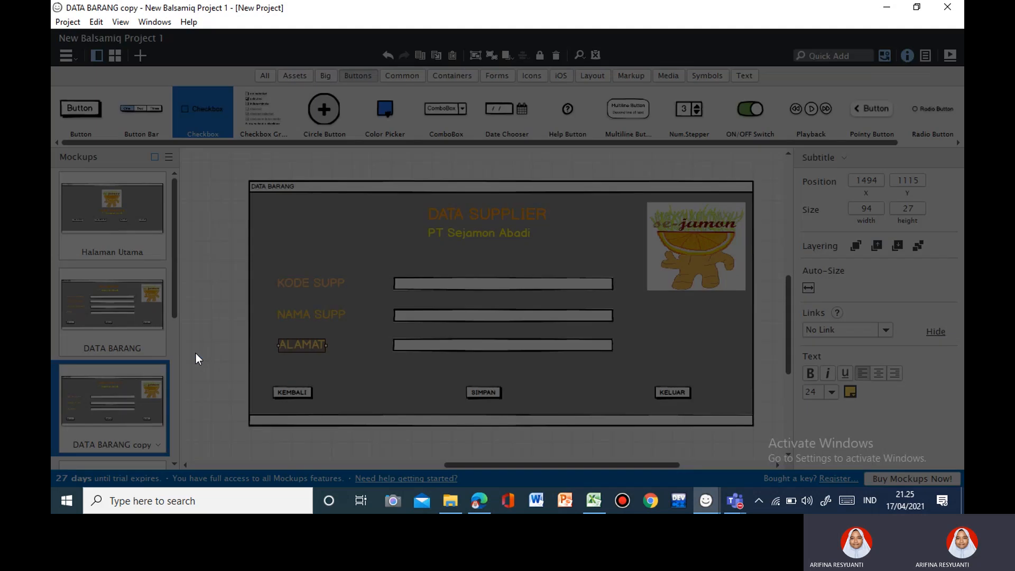
{"action": "type", "text": "DATA SUPP"}
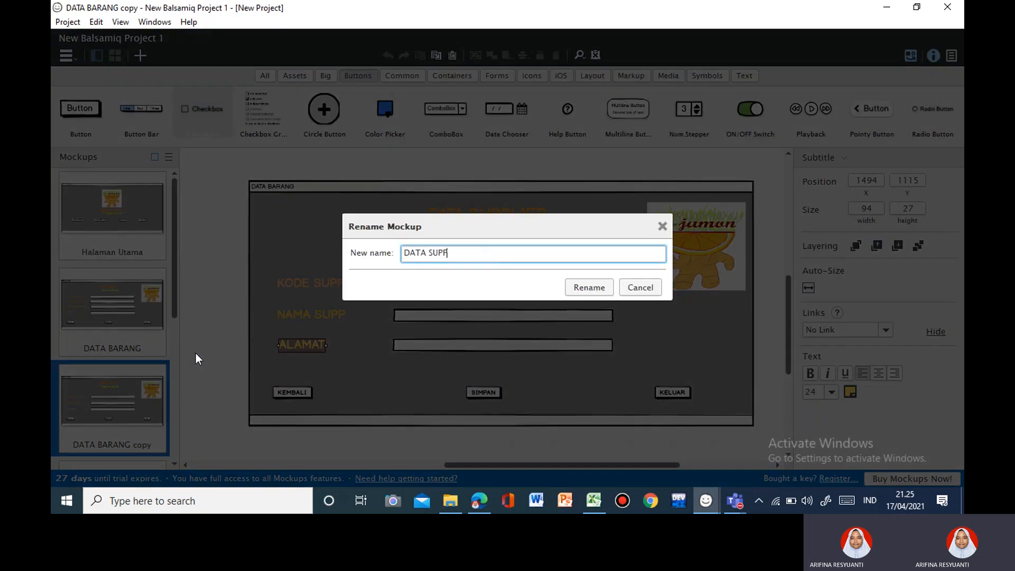
{"action": "type", "text": "LIER"}
{"action": "left_click", "coordinate": [583, 285]}
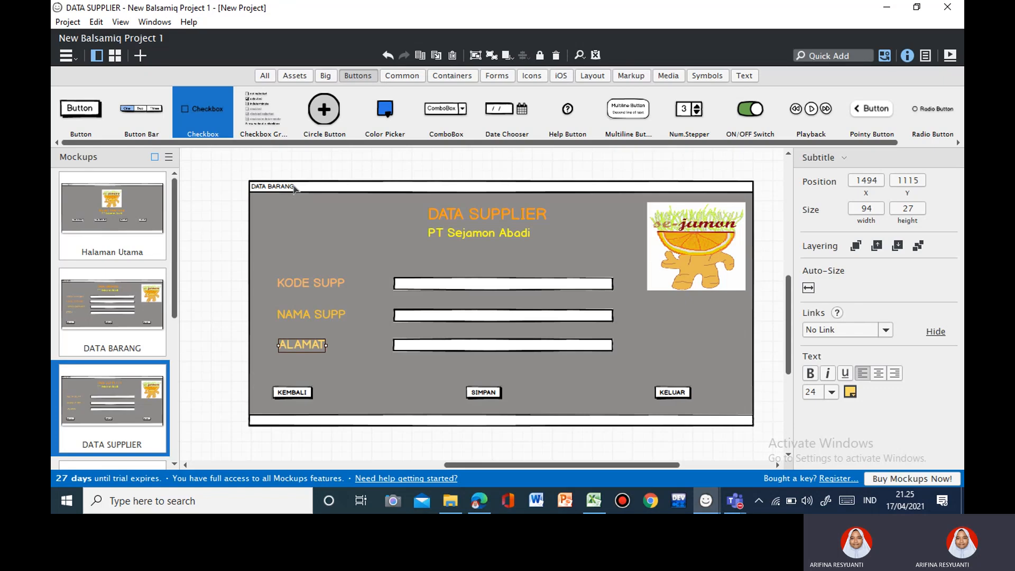
Change the window title of the DATA SUPPLIER mockup from DATA BARANG to DATA SUPPLIER.
{"action": "left_click", "coordinate": [295, 188]}
{"action": "double_click", "coordinate": [296, 189]}
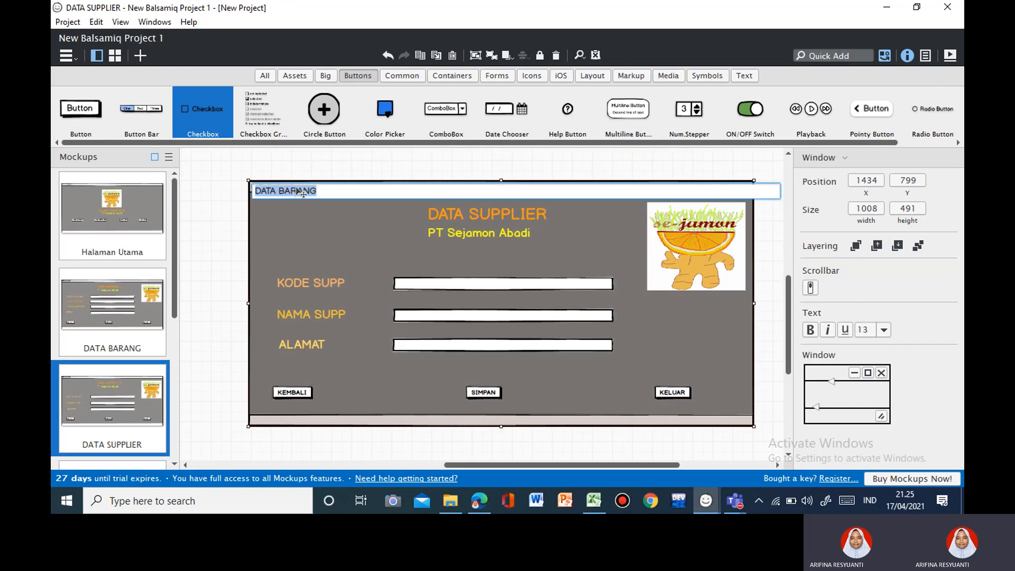
{"action": "left_click", "coordinate": [314, 191]}
{"action": "key", "text": "BackSpace"}
{"action": "key", "text": "BackSpace"}
{"action": "key", "text": "BackSpace"}
{"action": "key", "text": "BackSpace"}
{"action": "key", "text": "BackSpace"}
{"action": "key", "text": "BackSpace"}
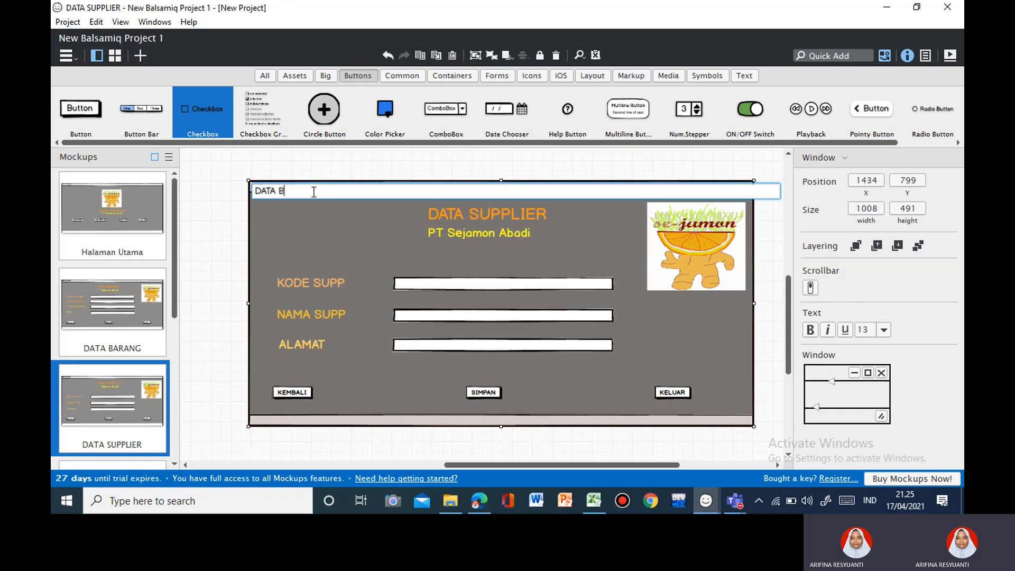
{"action": "type", "text": "SUPPLIER"}
{"action": "left_click", "coordinate": [321, 217]}
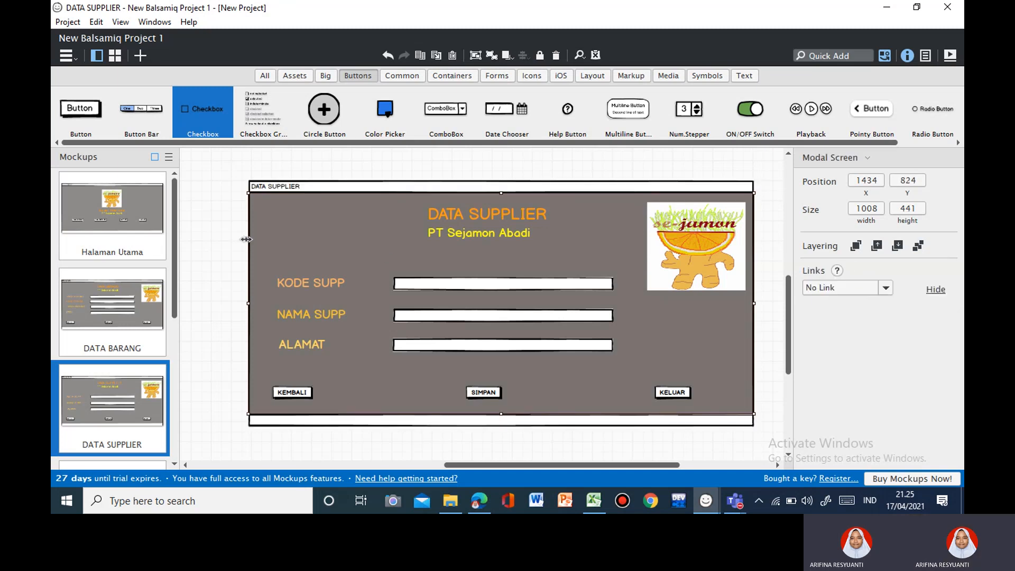
On the Halaman Utama mockup, link the DATA SUPPLIER button to the DATA SUPPLIER mockup and the INVOICE button to the INVOICE mockup.
{"action": "left_click", "coordinate": [108, 226]}
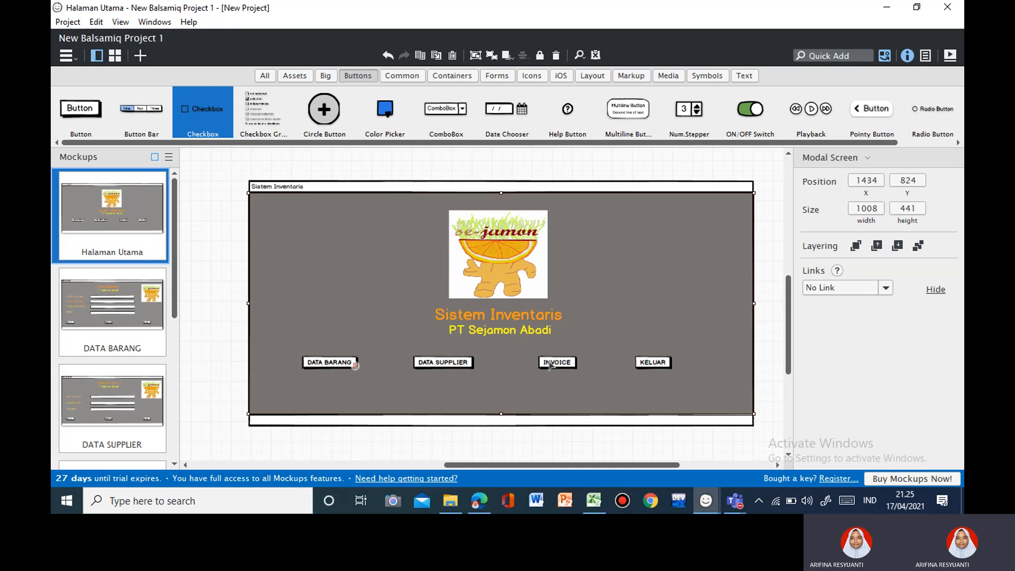
{"action": "left_click", "coordinate": [463, 365]}
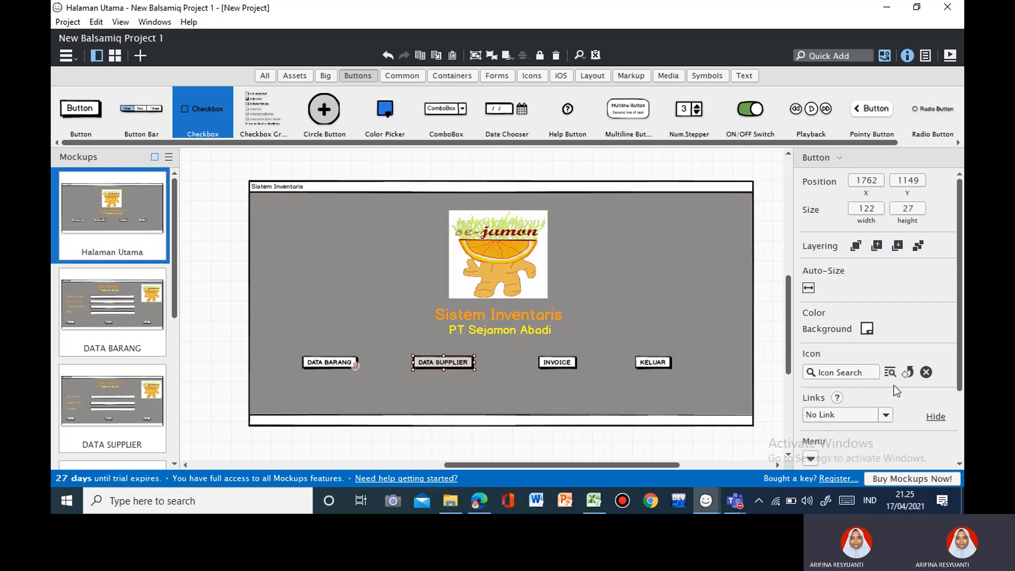
{"action": "left_click", "coordinate": [887, 416]}
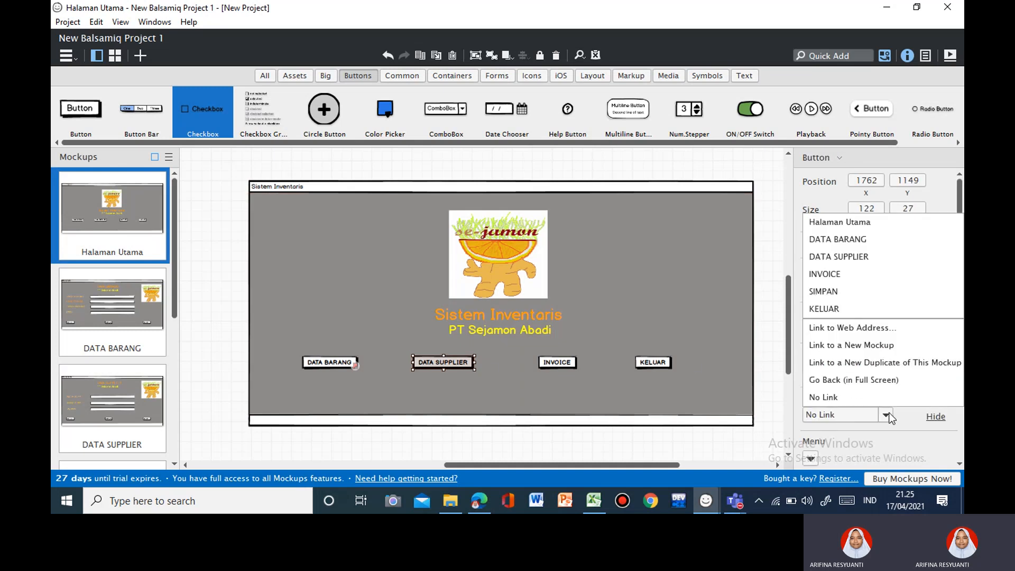
{"action": "left_click", "coordinate": [859, 261]}
{"action": "left_click", "coordinate": [555, 365]}
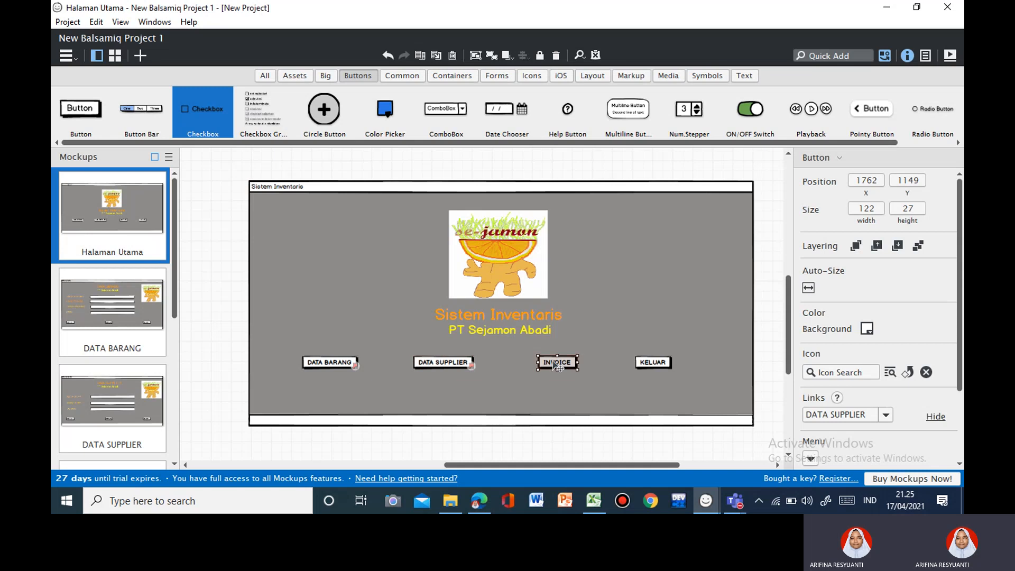
{"action": "left_click", "coordinate": [886, 415]}
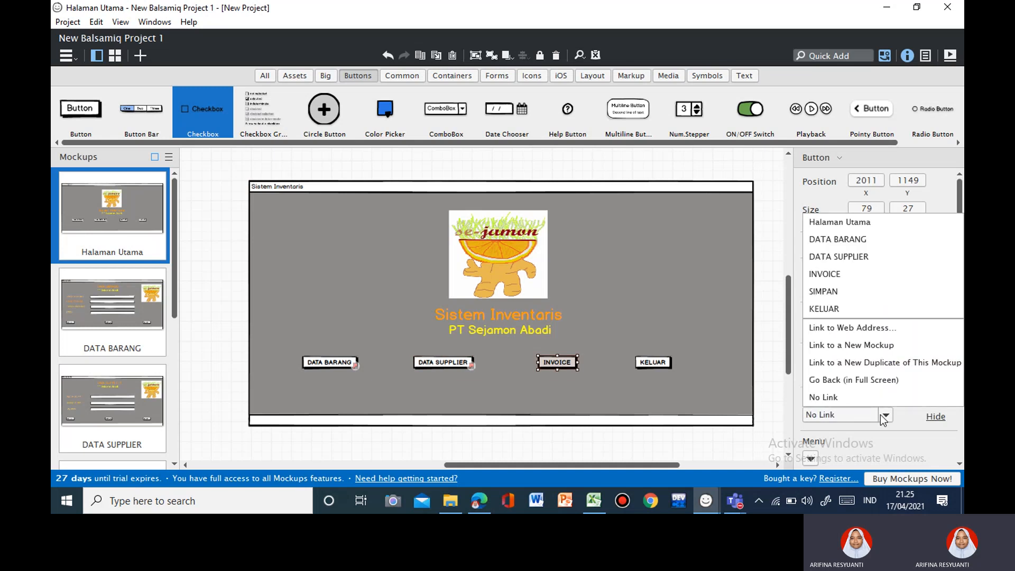
{"action": "left_click", "coordinate": [855, 274]}
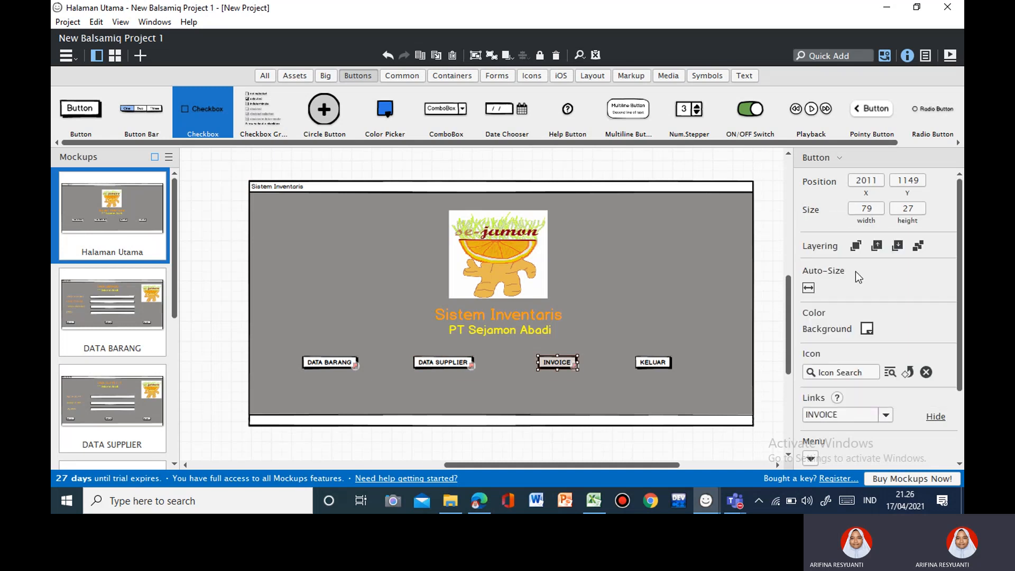
Link the KELUAR button on the Halaman Utama mockup to the KELUAR mockup.
{"action": "left_click", "coordinate": [655, 364]}
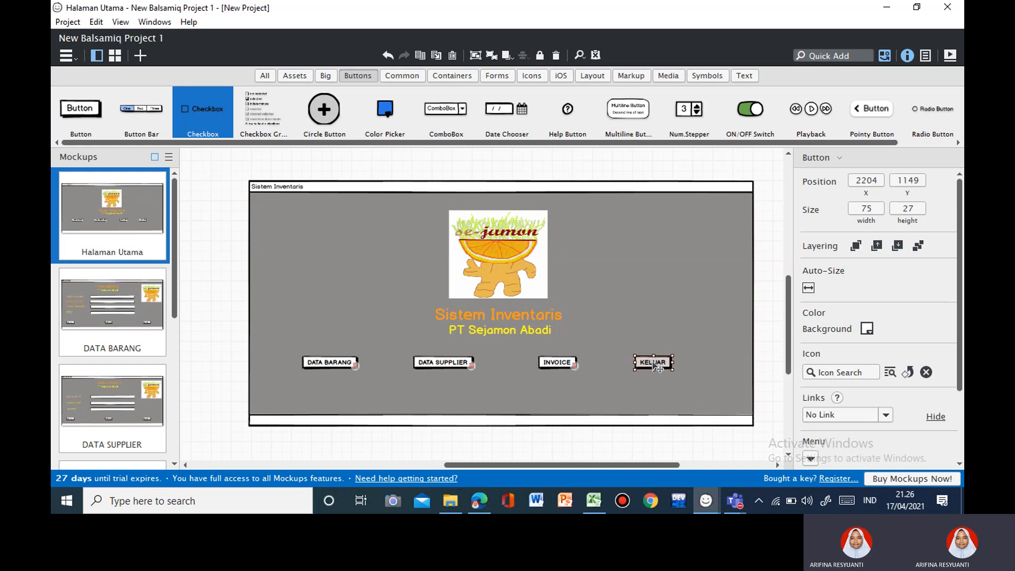
{"action": "left_click", "coordinate": [886, 416]}
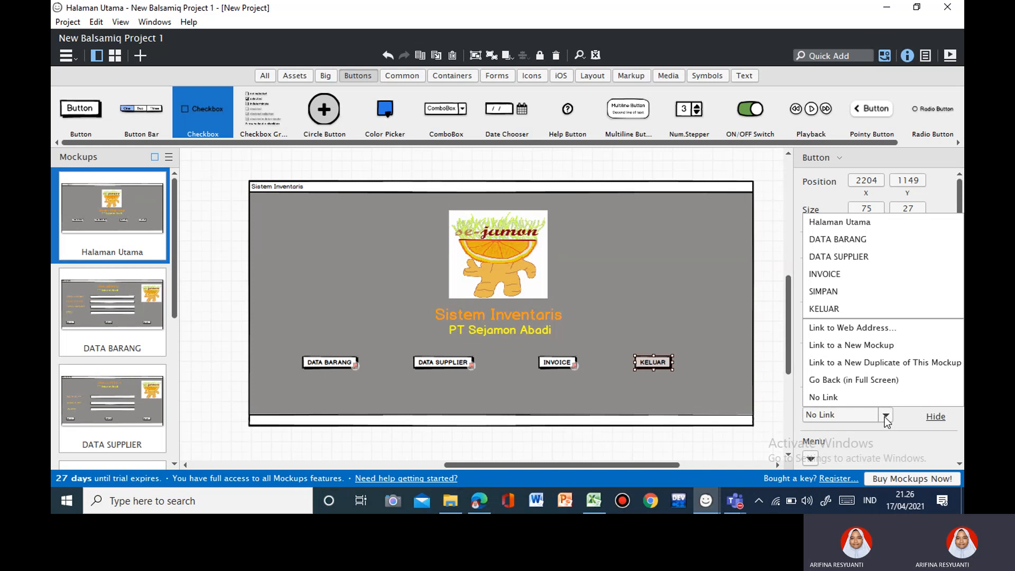
{"action": "left_click", "coordinate": [828, 312]}
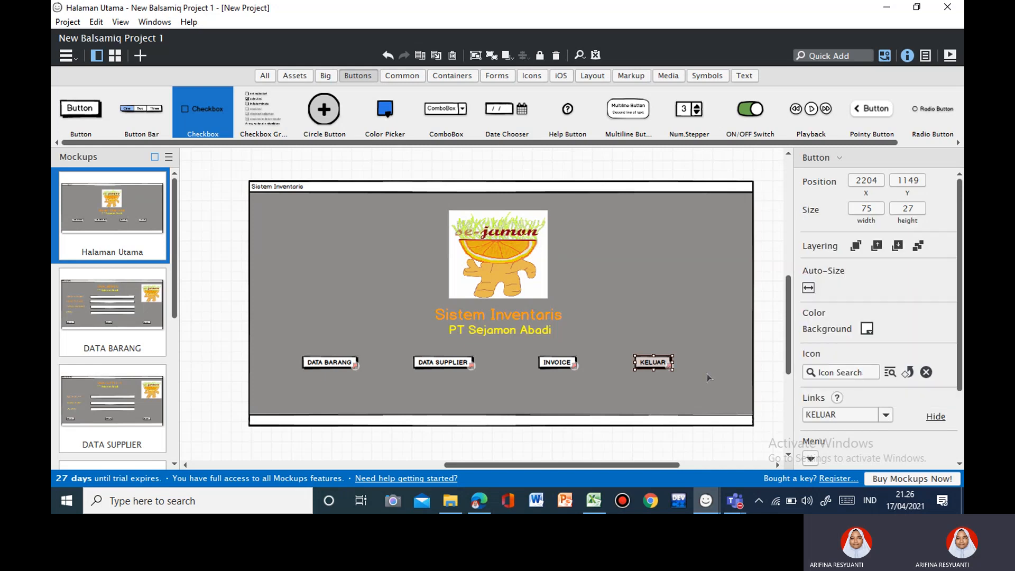
On the DATA BARANG mockup, link the KEMBALI button to Halaman Utama and the SIMPAN button to the SIMPAN mockup.
{"action": "left_click", "coordinate": [121, 320]}
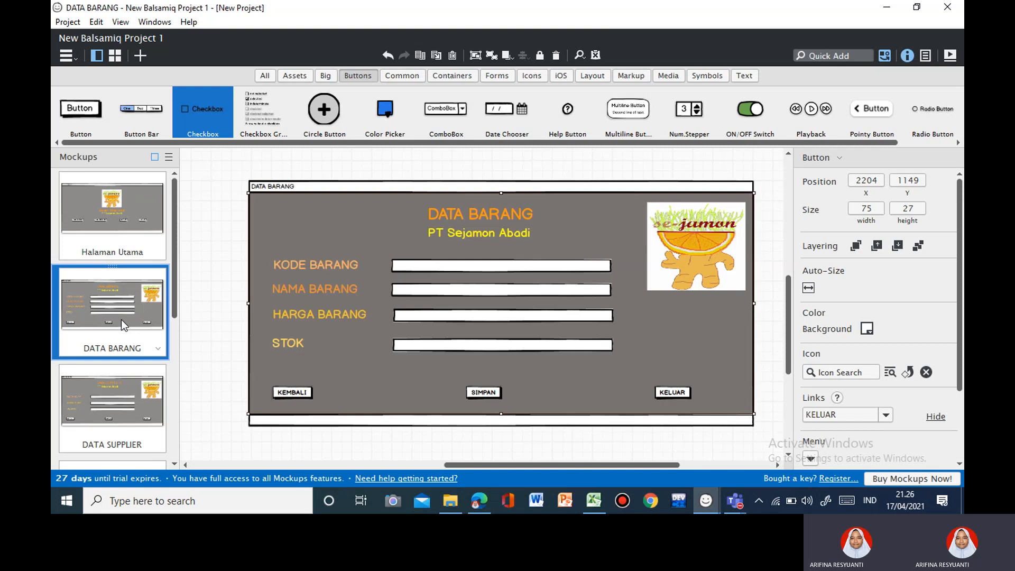
{"action": "left_click", "coordinate": [305, 394]}
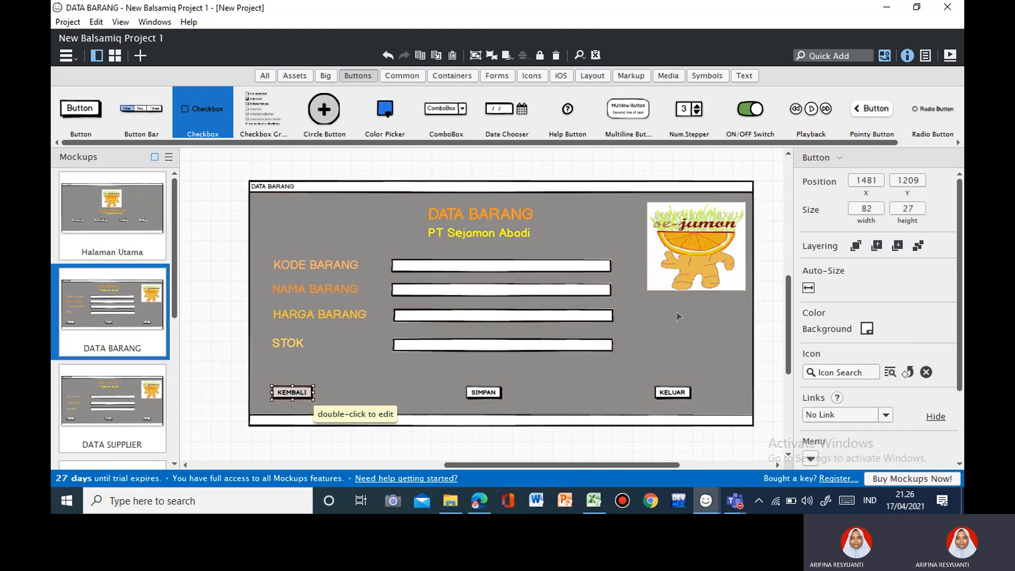
{"action": "left_click", "coordinate": [886, 415]}
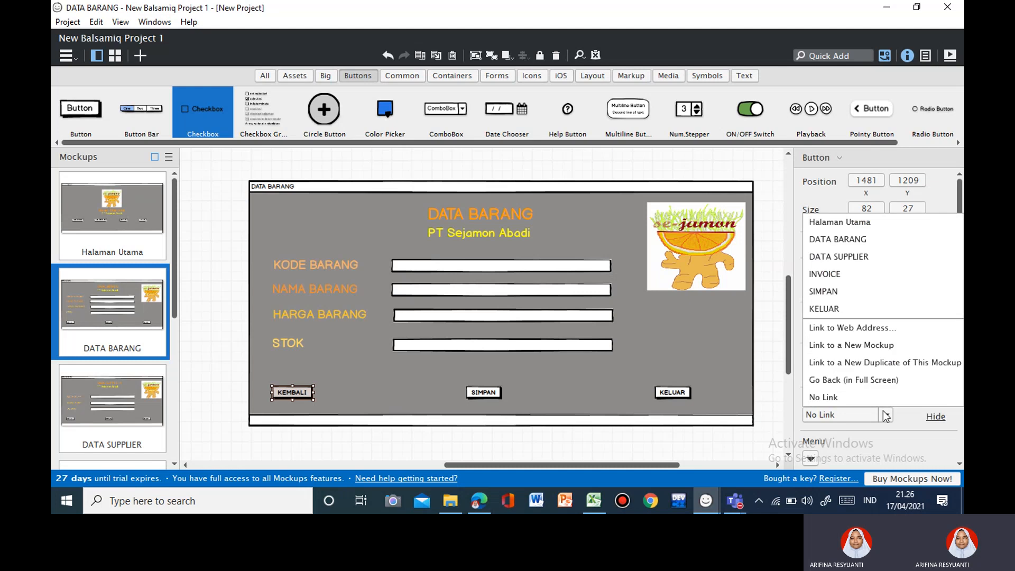
{"action": "left_click", "coordinate": [852, 224]}
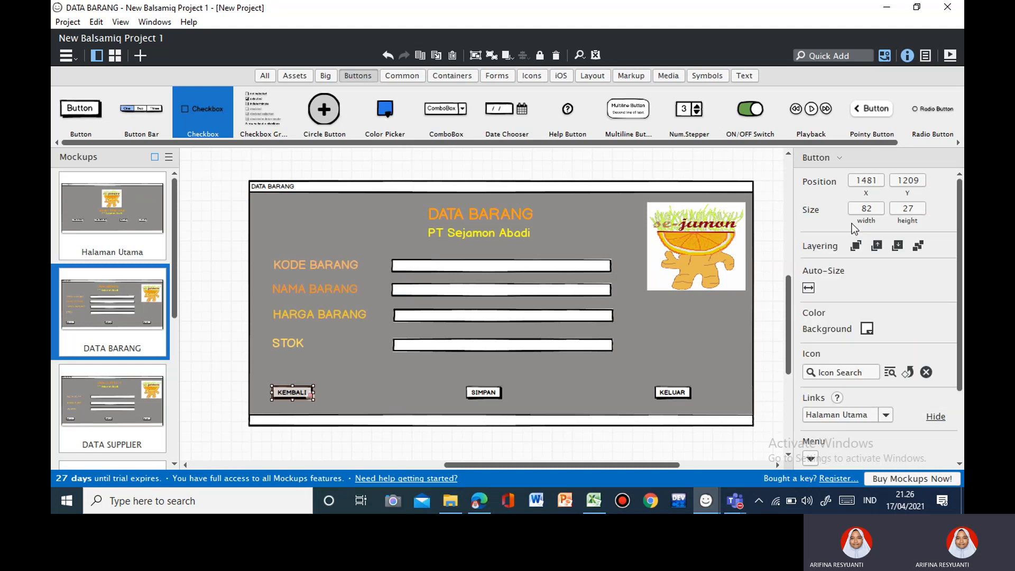
{"action": "left_click", "coordinate": [484, 393]}
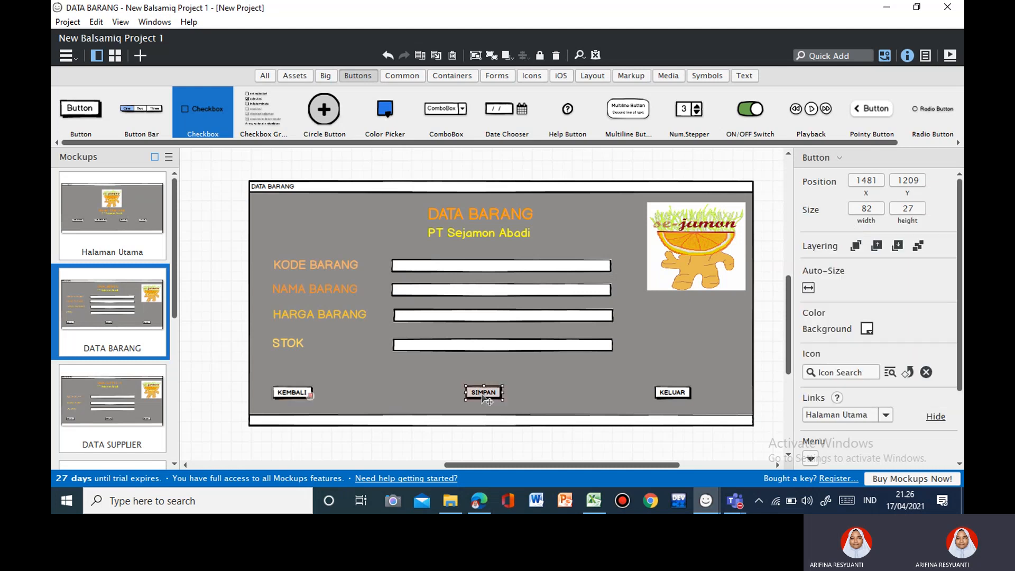
{"action": "left_click", "coordinate": [887, 415]}
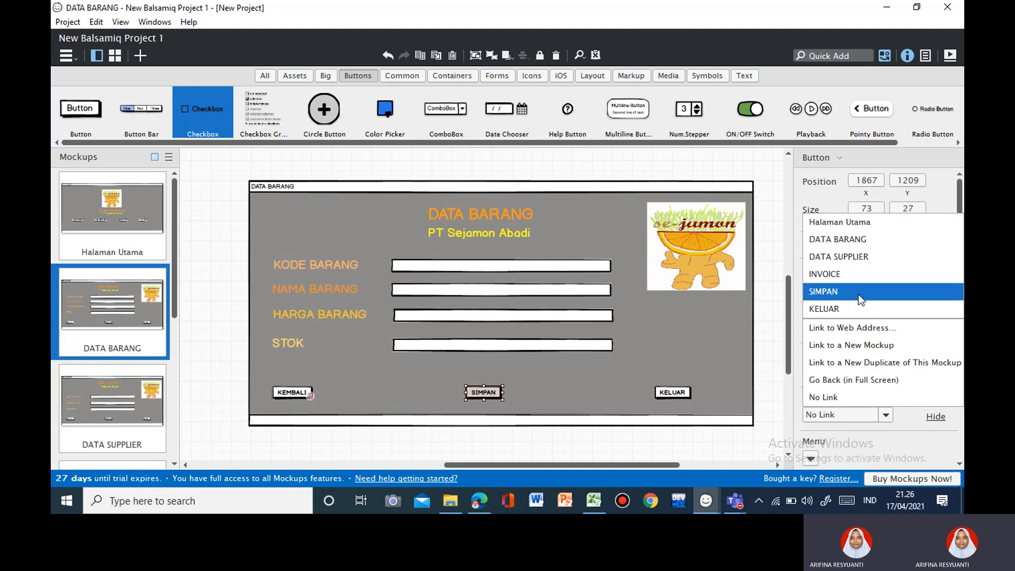
{"action": "left_click", "coordinate": [858, 294]}
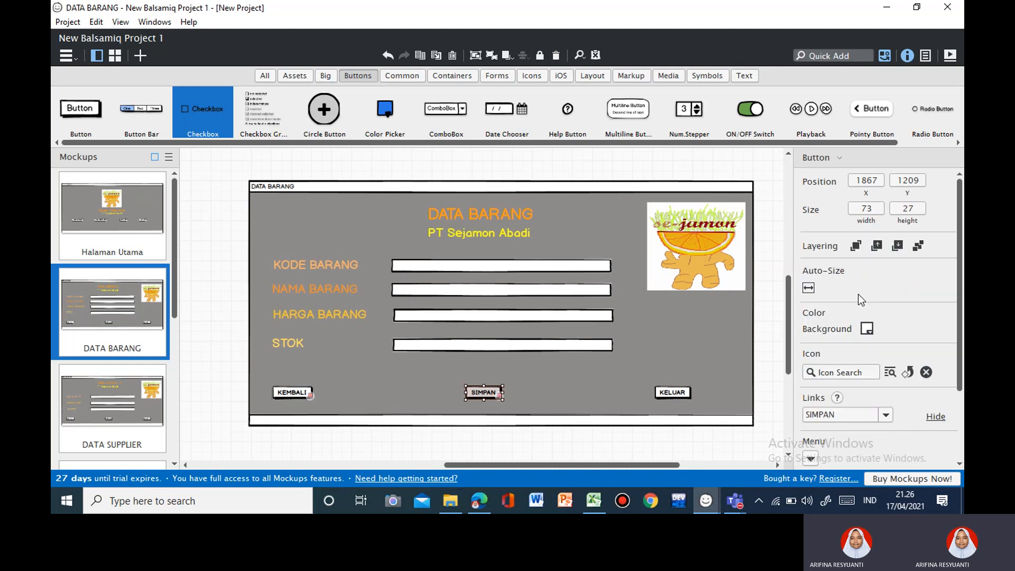
Link the KELUAR button on the DATA BARANG mockup to the KELUAR mockup.
{"action": "left_click", "coordinate": [675, 396]}
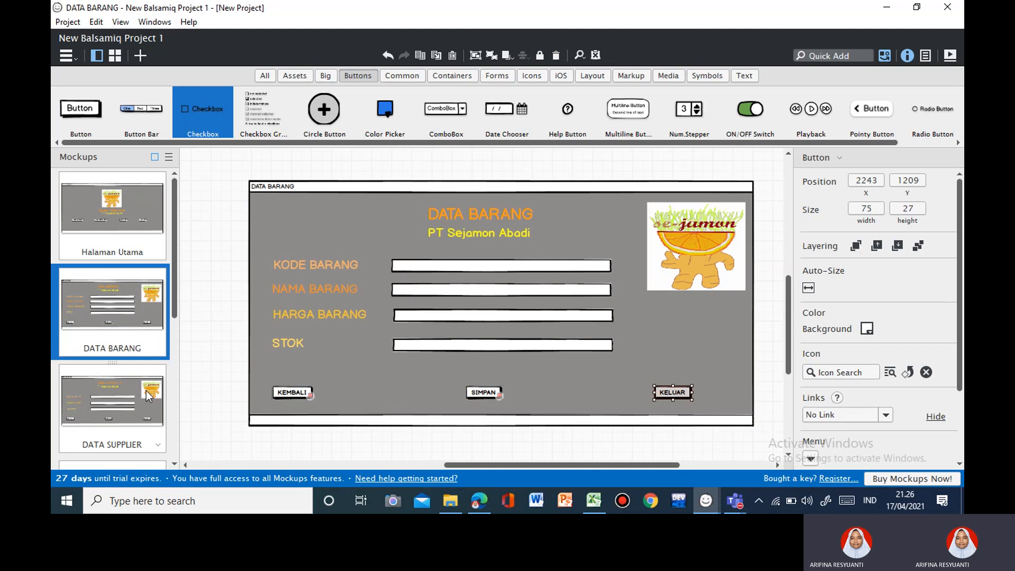
{"action": "scroll", "coordinate": [146, 391], "scroll_direction": "down", "scroll_amount": 5}
{"action": "scroll", "coordinate": [146, 391], "scroll_direction": "up", "scroll_amount": 5}
{"action": "scroll", "coordinate": [146, 391], "scroll_direction": "down", "scroll_amount": 5}
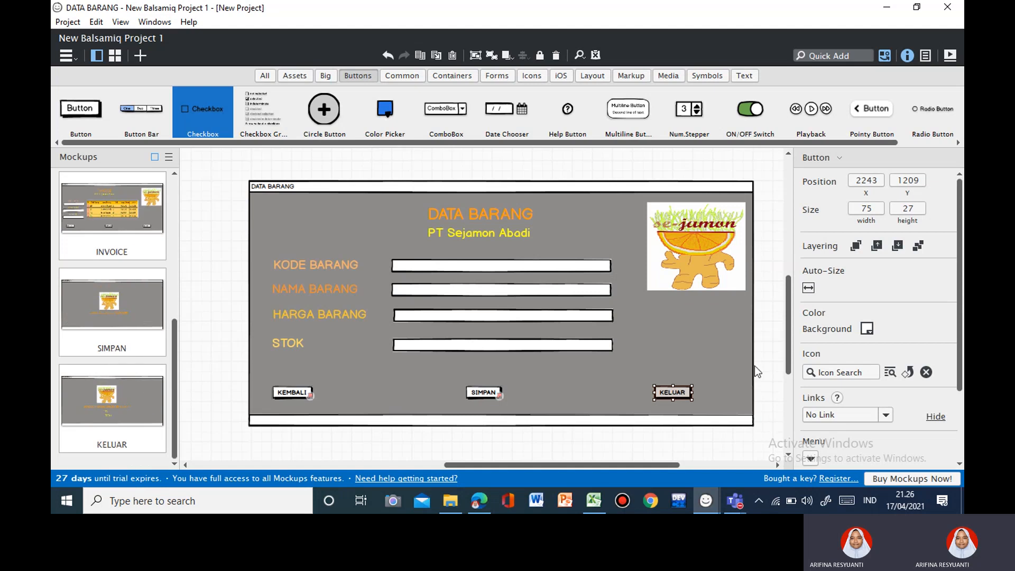
{"action": "left_click", "coordinate": [886, 416]}
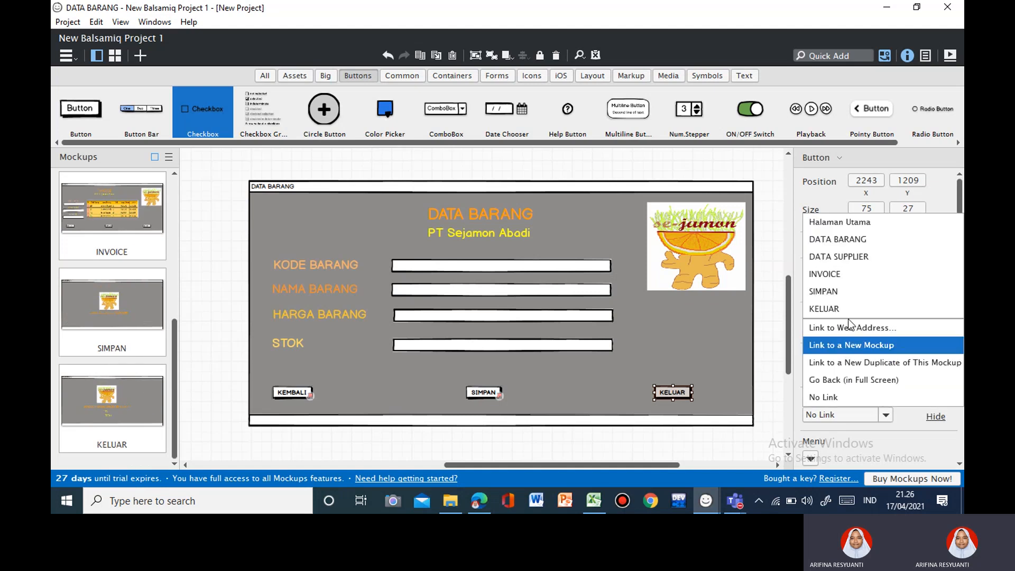
{"action": "left_click", "coordinate": [837, 310]}
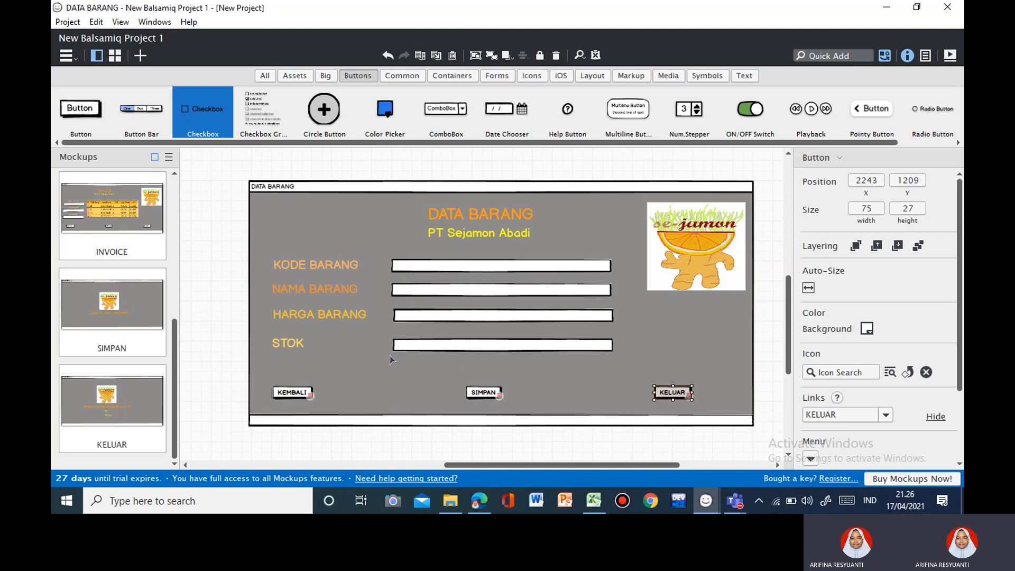
Make three duplicates of the KELUAR confirmation mockup.
{"action": "left_click", "coordinate": [154, 405]}
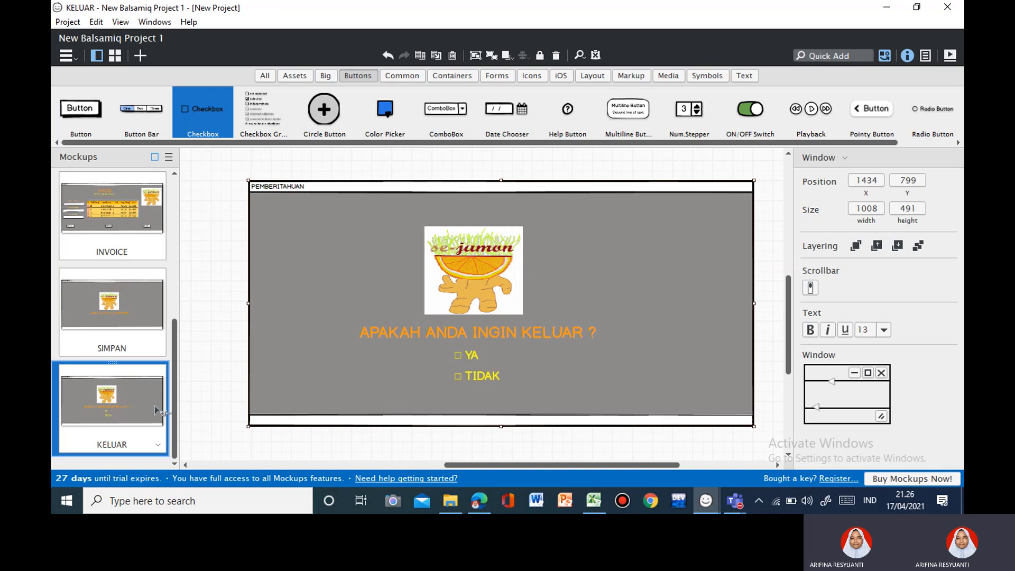
{"action": "key", "text": "ctrl+d"}
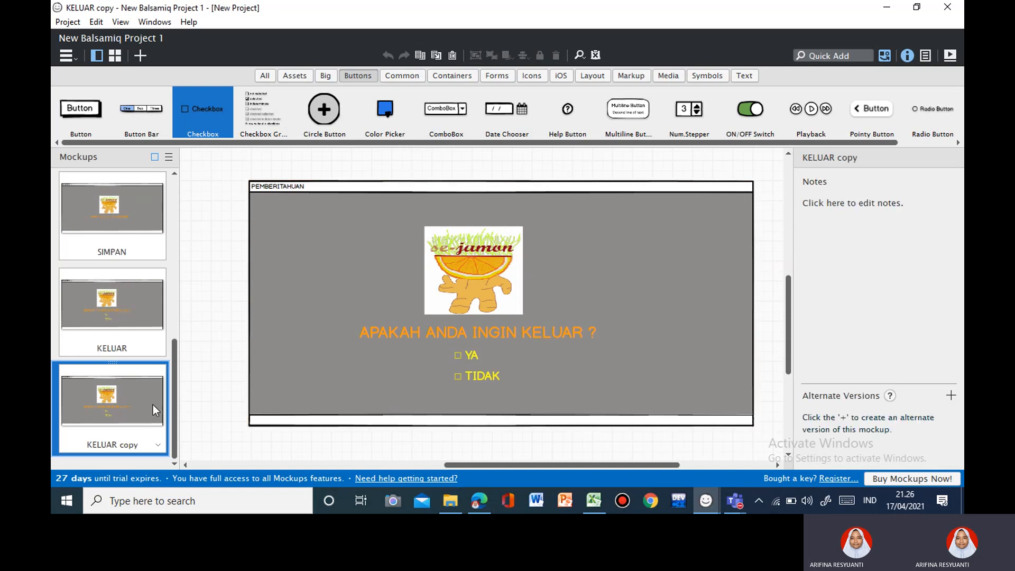
{"action": "key", "text": "ctrl+d"}
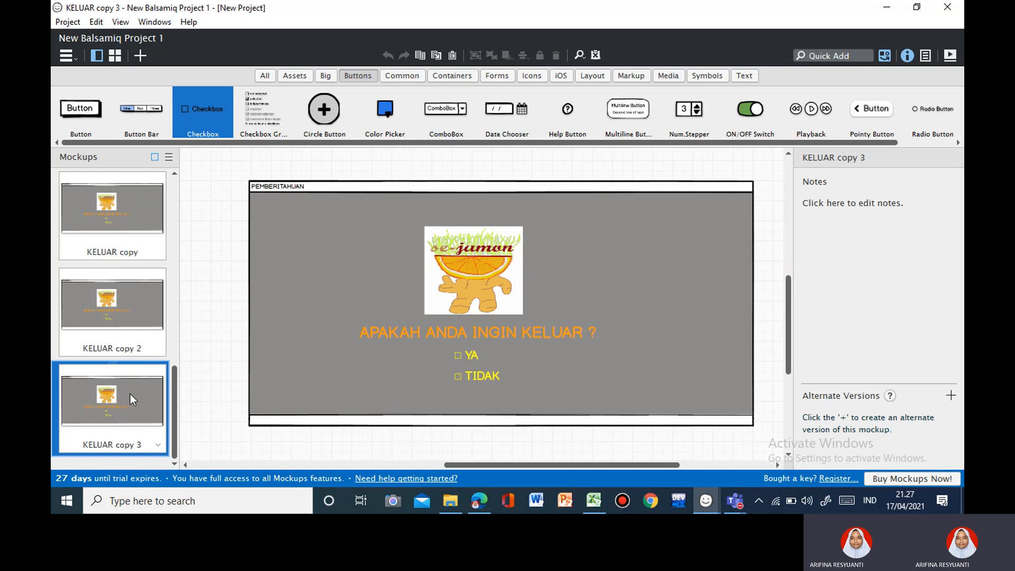
Rename the original KELUAR mockup as KELUAR UTAMA.
{"action": "scroll", "coordinate": [135, 338], "scroll_direction": "up", "scroll_amount": 10}
{"action": "scroll", "coordinate": [135, 341], "scroll_direction": "down", "scroll_amount": 10}
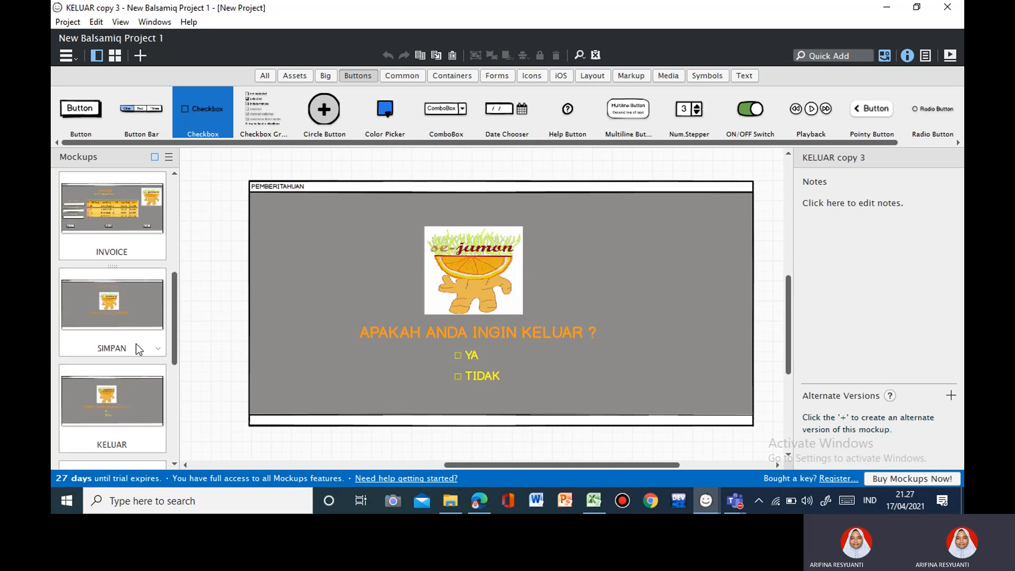
{"action": "scroll", "coordinate": [136, 344], "scroll_direction": "up", "scroll_amount": 10}
{"action": "scroll", "coordinate": [133, 404], "scroll_direction": "down", "scroll_amount": 5}
{"action": "scroll", "coordinate": [128, 354], "scroll_direction": "down", "scroll_amount": 3}
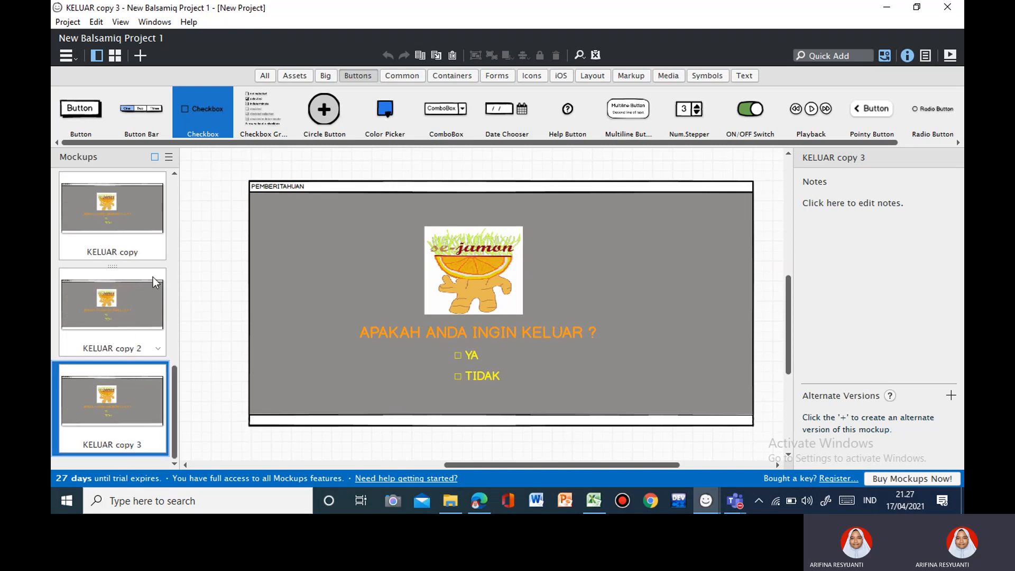
{"action": "scroll", "coordinate": [154, 259], "scroll_direction": "up", "scroll_amount": 3}
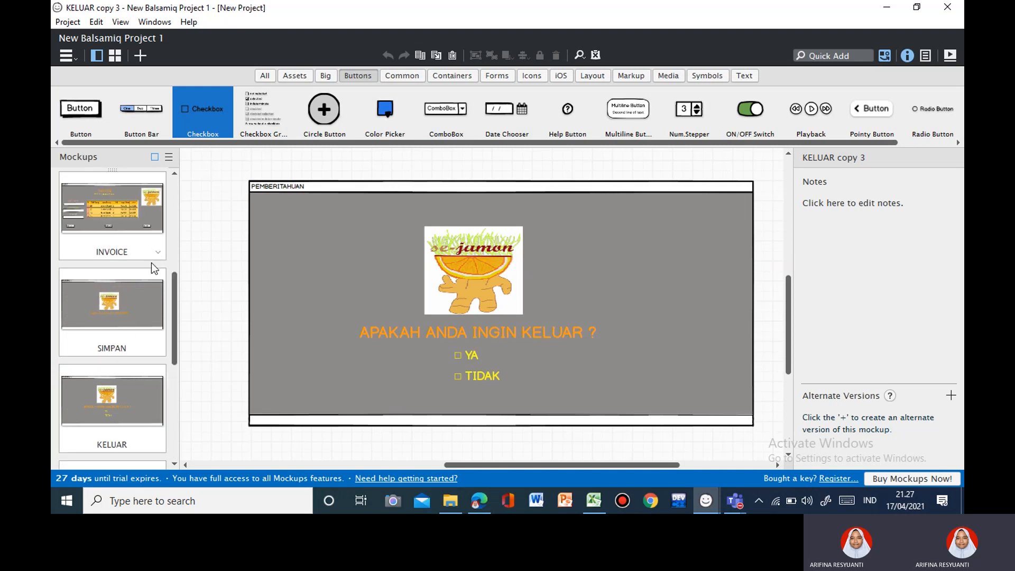
{"action": "left_click", "coordinate": [158, 445]}
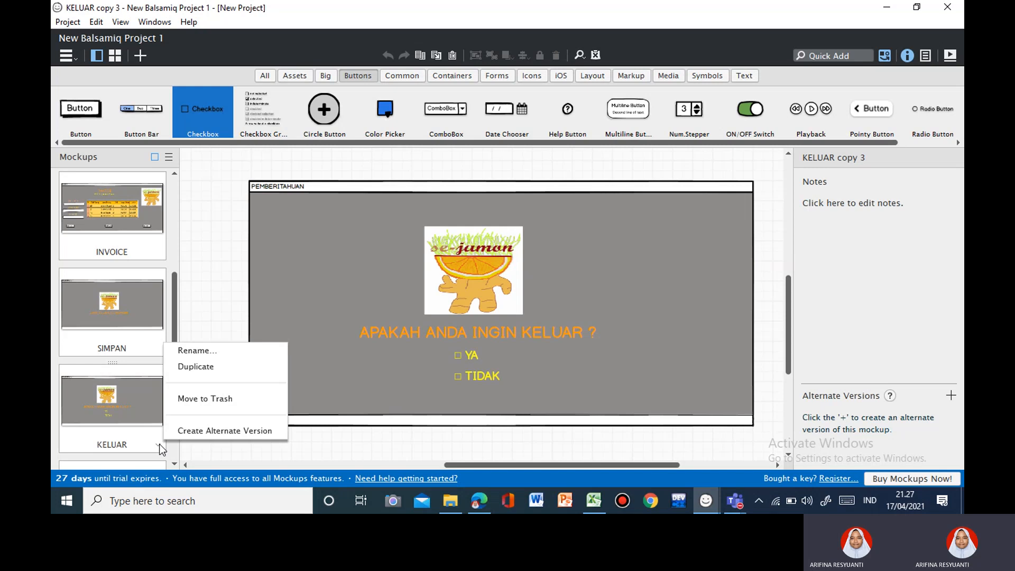
{"action": "left_click", "coordinate": [186, 351]}
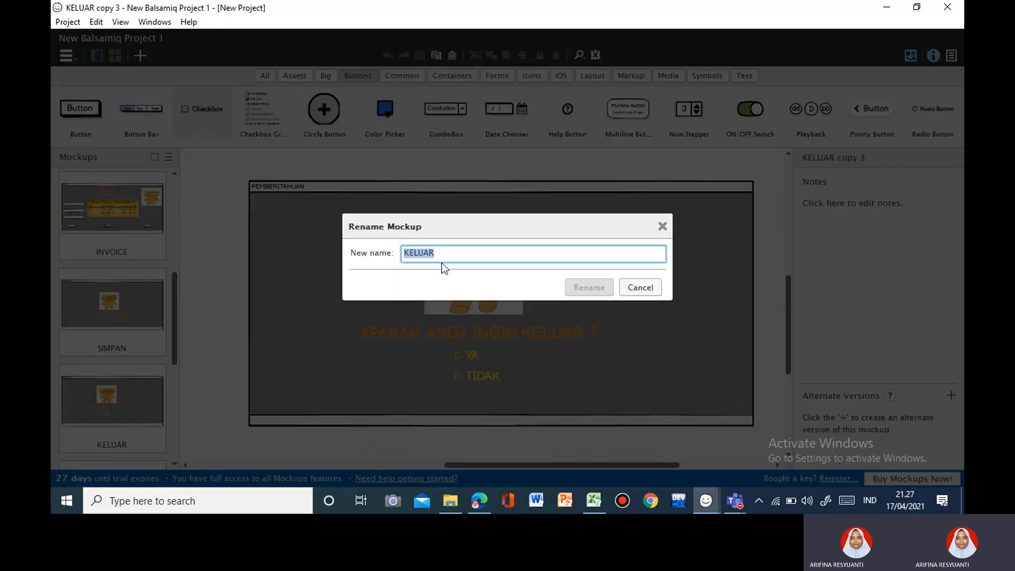
{"action": "left_click", "coordinate": [447, 254]}
{"action": "type", "text": "UTA"}
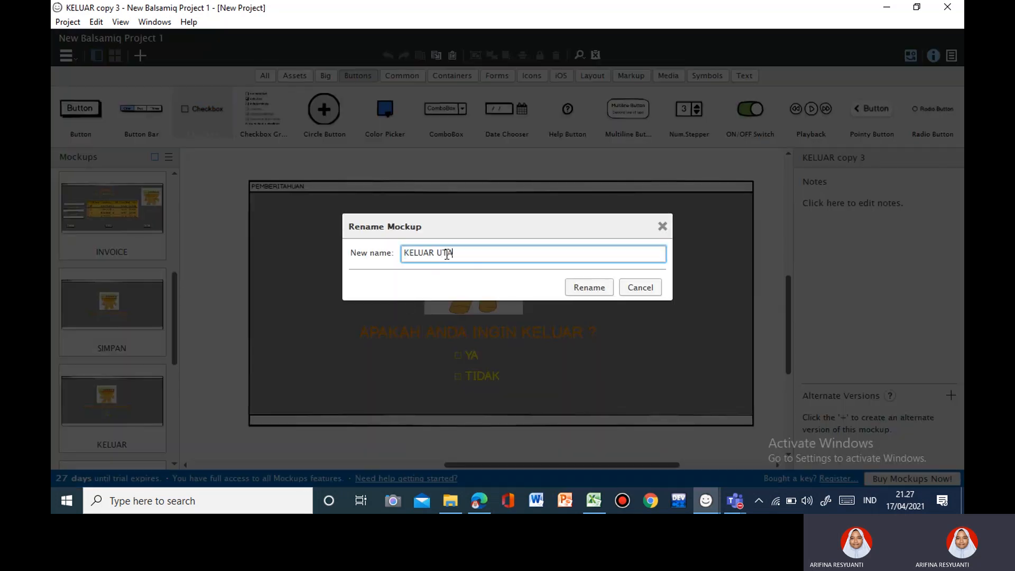
{"action": "type", "text": "MA"}
{"action": "left_click", "coordinate": [586, 287]}
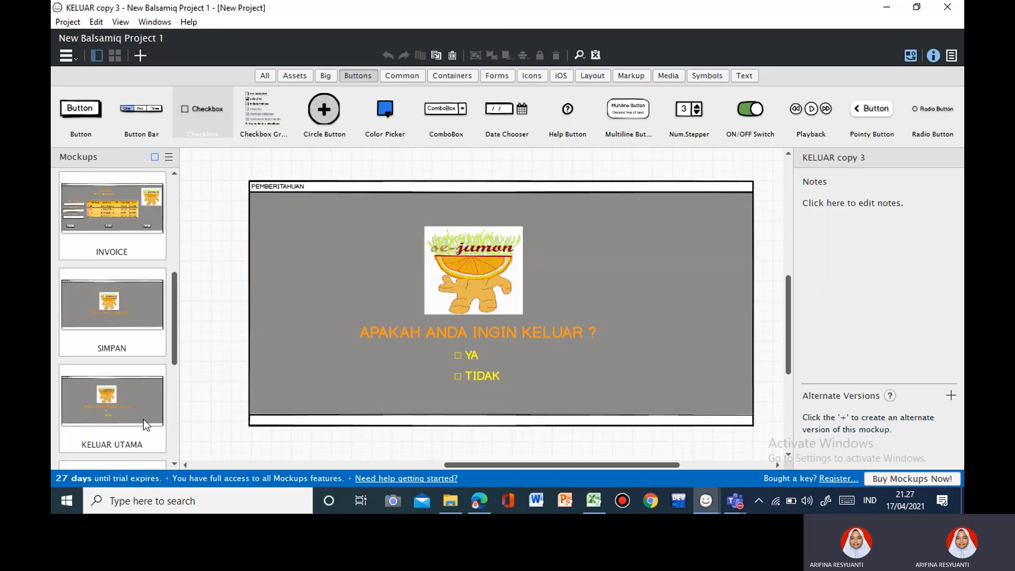
Rename the first duplicate, KELUAR copy, as KELUAR DATA BARANG.
{"action": "scroll", "coordinate": [137, 428], "scroll_direction": "down", "scroll_amount": 3}
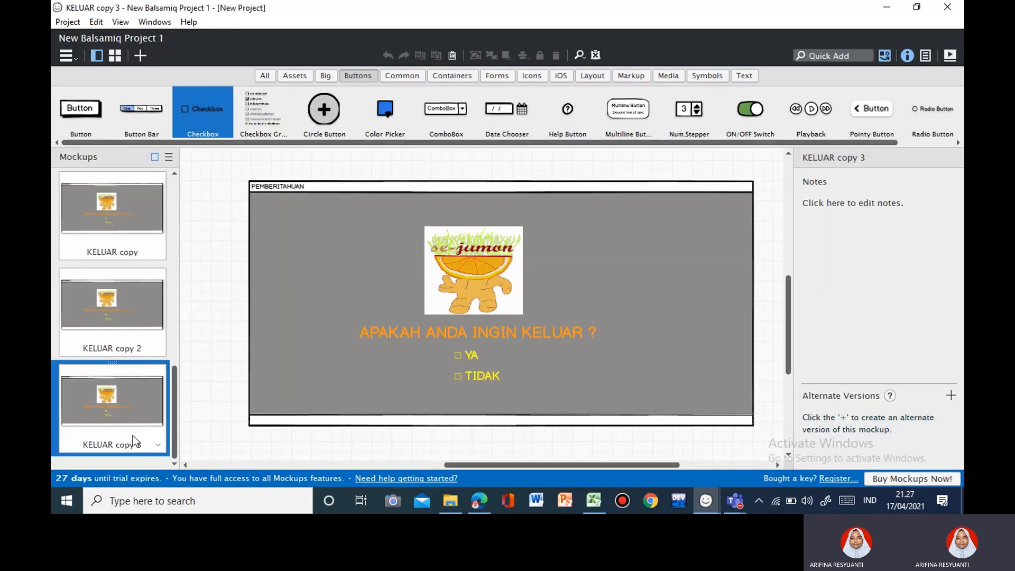
{"action": "left_click", "coordinate": [155, 253]}
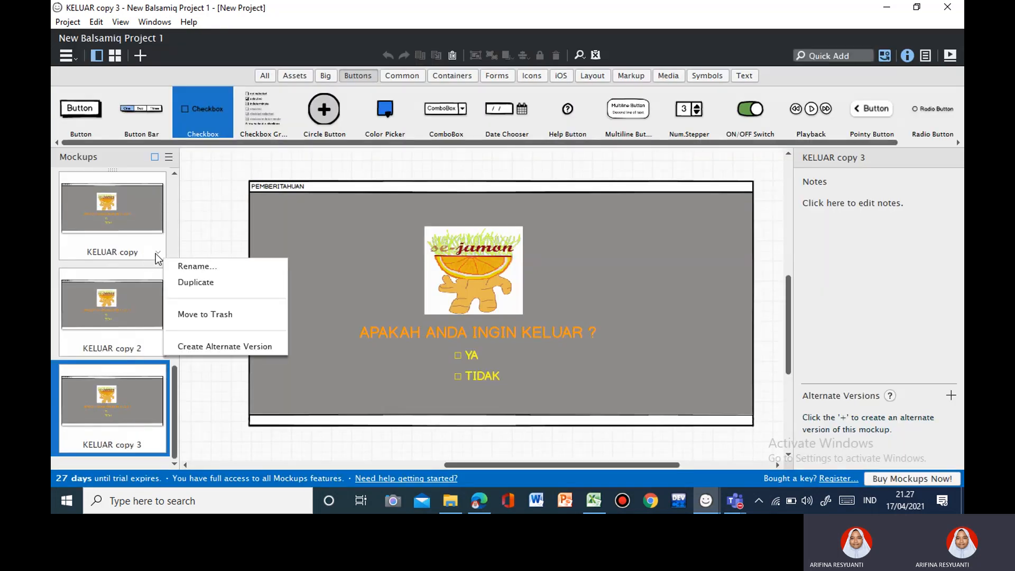
{"action": "left_click", "coordinate": [181, 269]}
{"action": "type", "text": "KELUAR"}
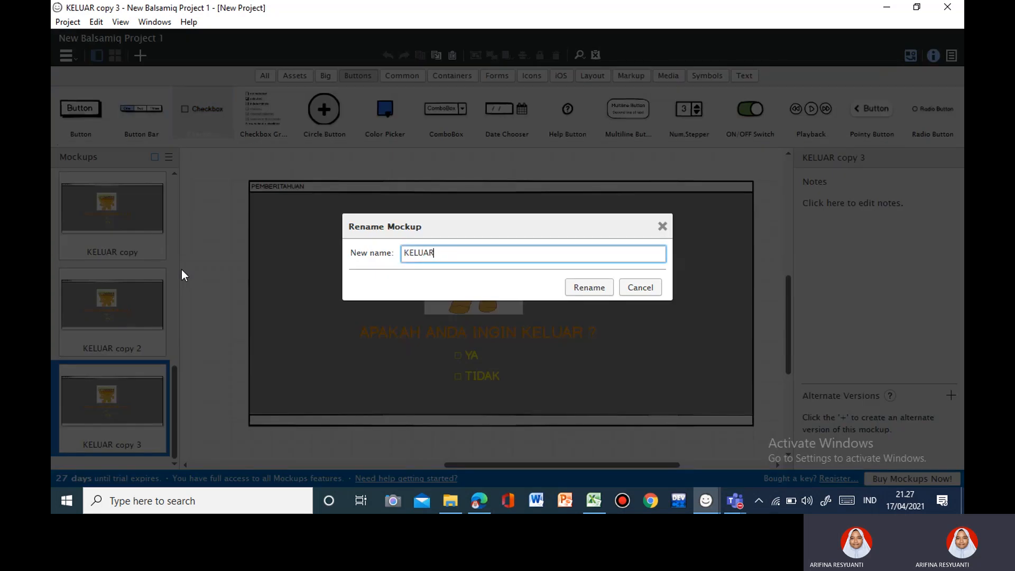
{"action": "type", "text": " DATA BARANG"}
{"action": "left_click", "coordinate": [572, 287]}
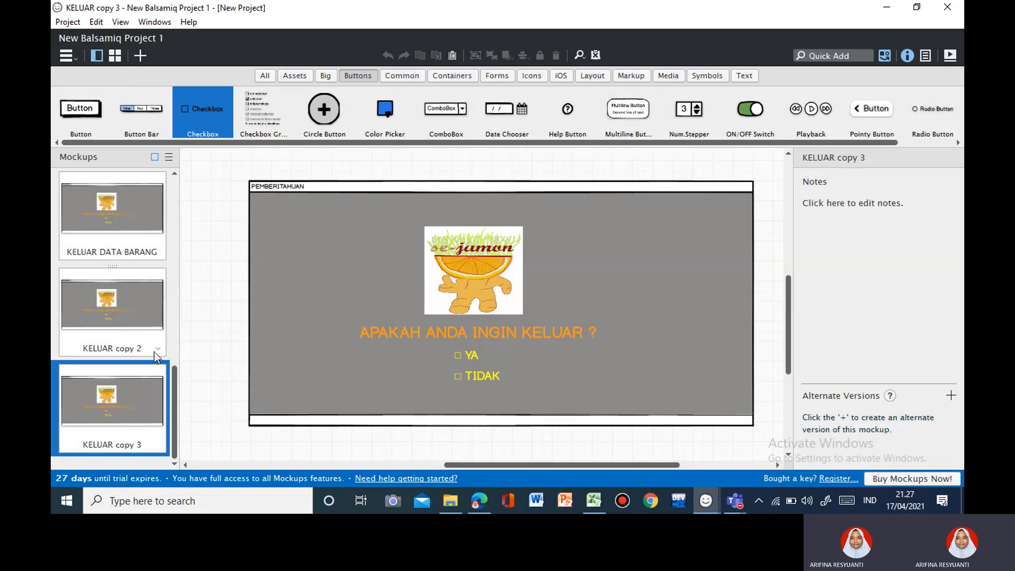
Rename the KELUAR copy 2 mockup as KELUAR DATA SUPPLIER.
{"action": "left_click", "coordinate": [157, 349]}
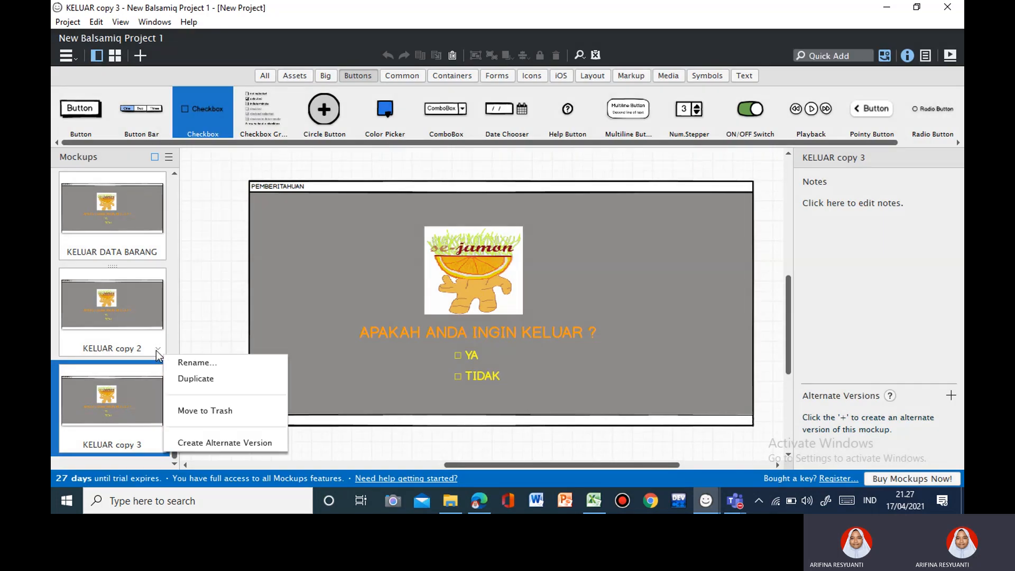
{"action": "left_click", "coordinate": [196, 363]}
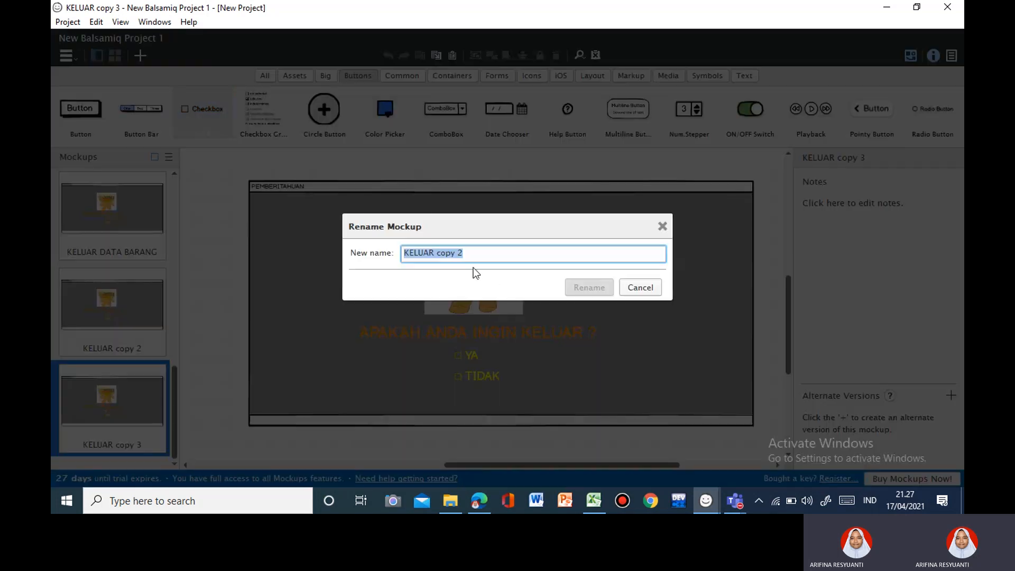
{"action": "left_click", "coordinate": [475, 255]}
{"action": "key", "text": "BackSpace"}
{"action": "key", "text": "BackSpace"}
{"action": "key", "text": "BackSpace"}
{"action": "key", "text": "BackSpace"}
{"action": "key", "text": "BackSpace"}
{"action": "key", "text": "BackSpace"}
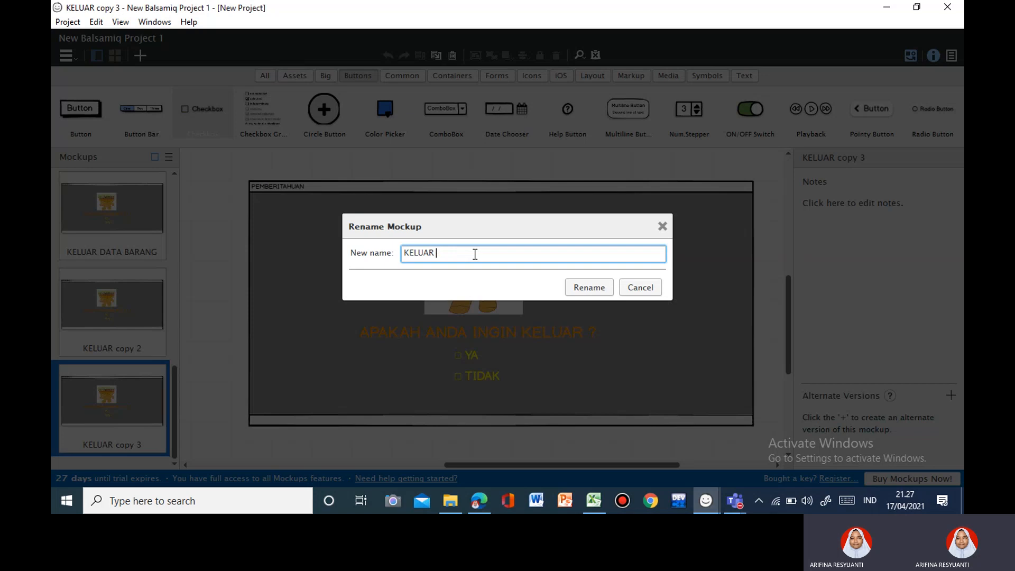
{"action": "type", "text": "DATA SUPPLIER"}
{"action": "left_click", "coordinate": [582, 288]}
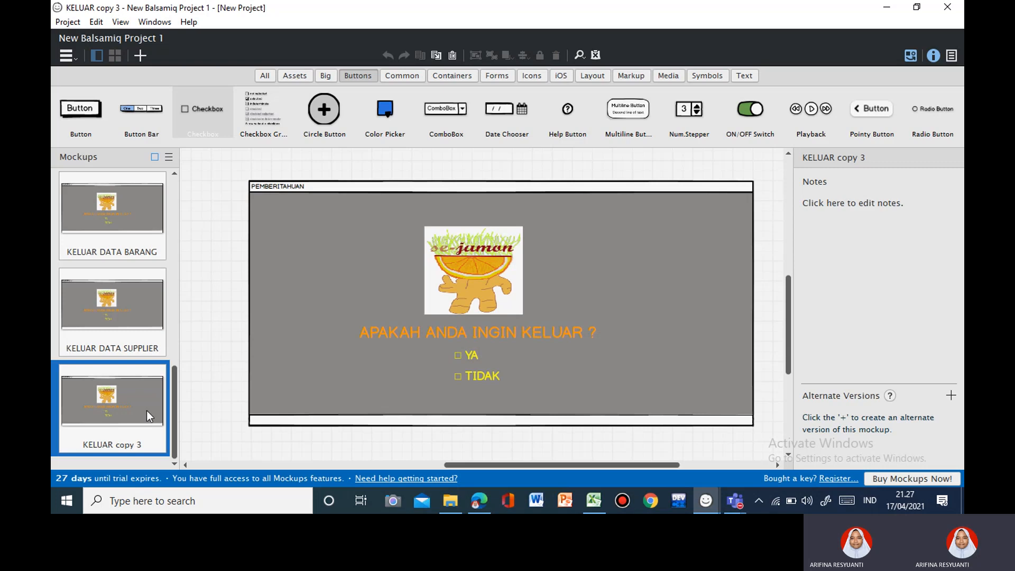
Rename the KELUAR copy 3 mockup as KELUAR INVOICE.
{"action": "left_click", "coordinate": [155, 446]}
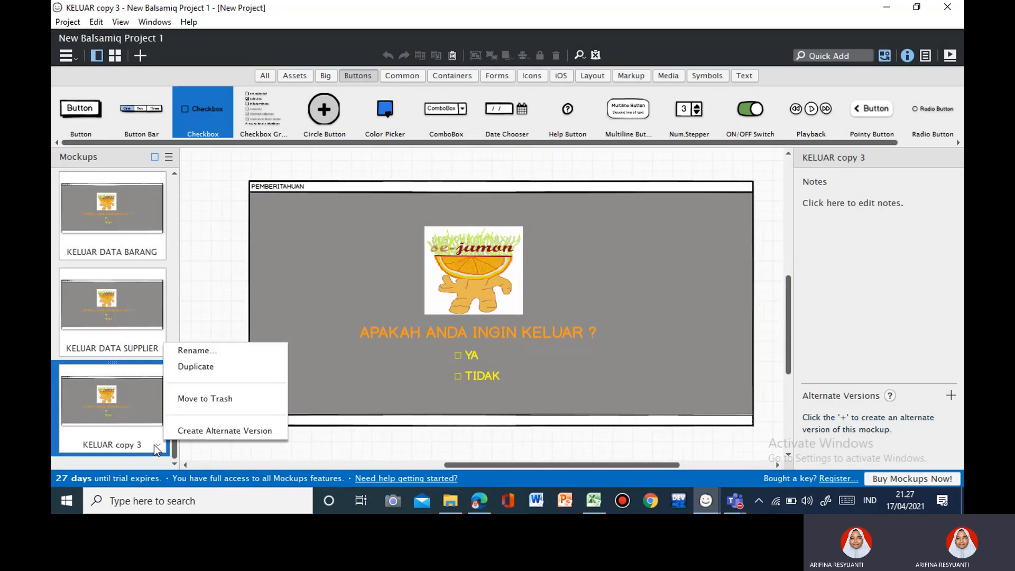
{"action": "left_click", "coordinate": [229, 352]}
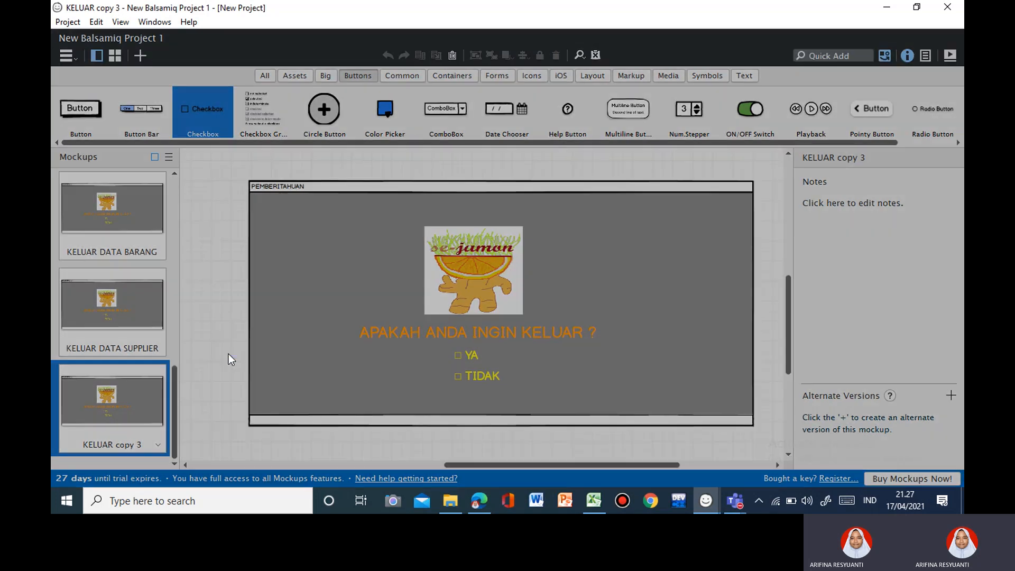
{"action": "key", "text": "BackSpace"}
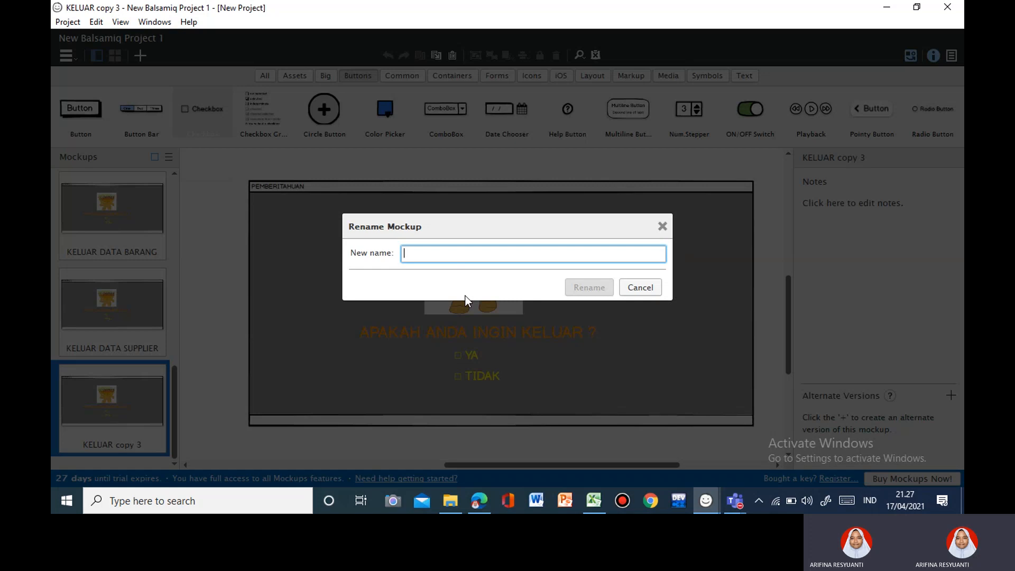
{"action": "type", "text": "KELUAR IN"}
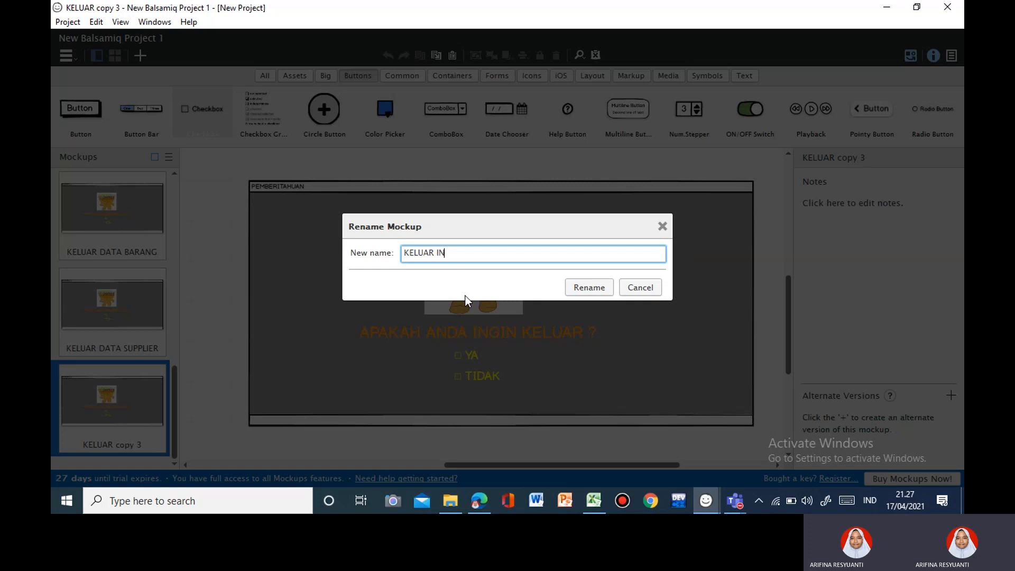
{"action": "type", "text": "VOICE"}
{"action": "left_click", "coordinate": [570, 288]}
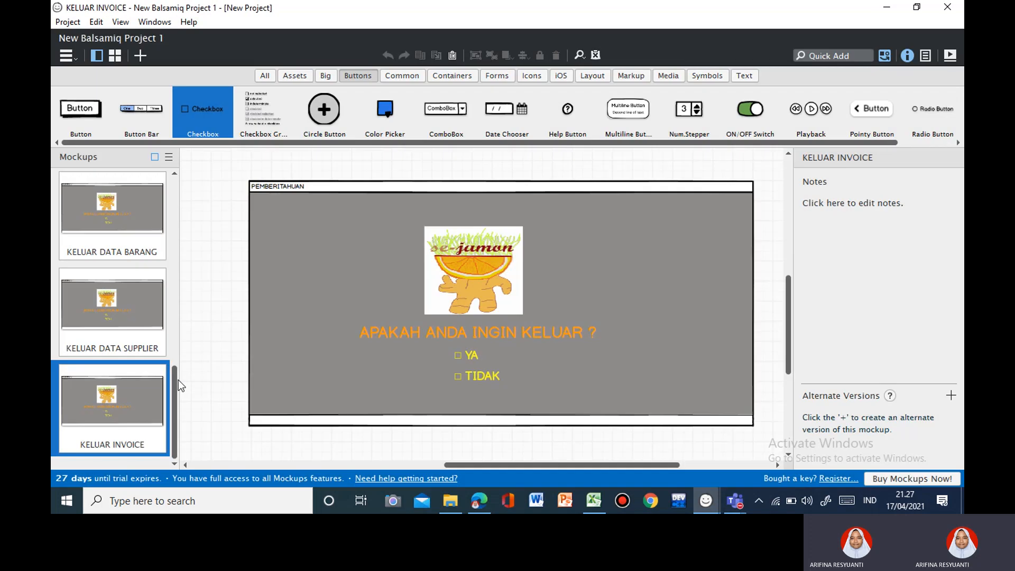
On the DATA BARANG mockup, change the KELUAR button's link to the KELUAR DATA BARANG mockup.
{"action": "left_click_drag", "start_coordinate": [179, 380], "coordinate": [176, 238]}
{"action": "left_click", "coordinate": [116, 231]}
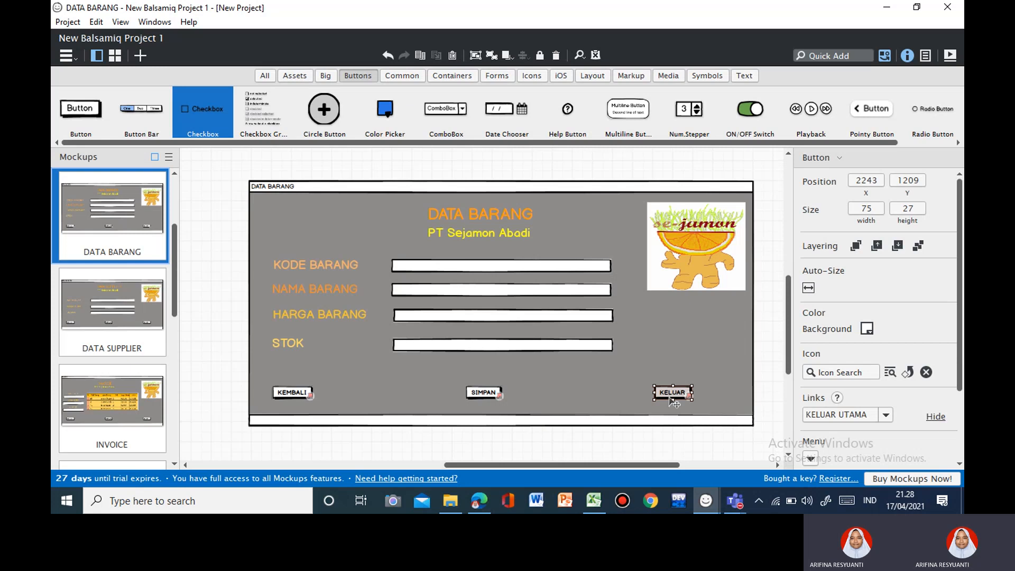
{"action": "left_click", "coordinate": [116, 316]}
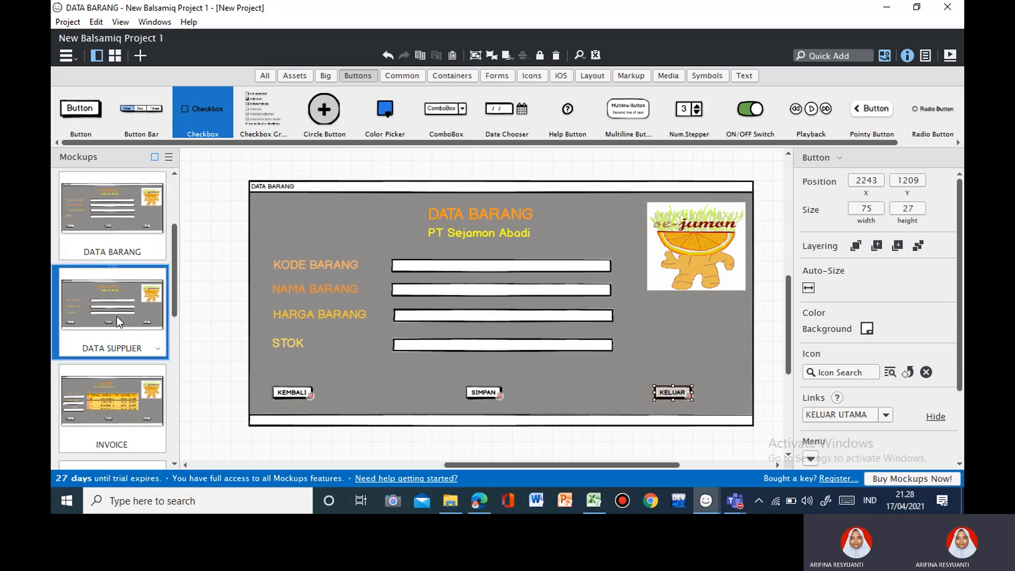
{"action": "left_click", "coordinate": [125, 238]}
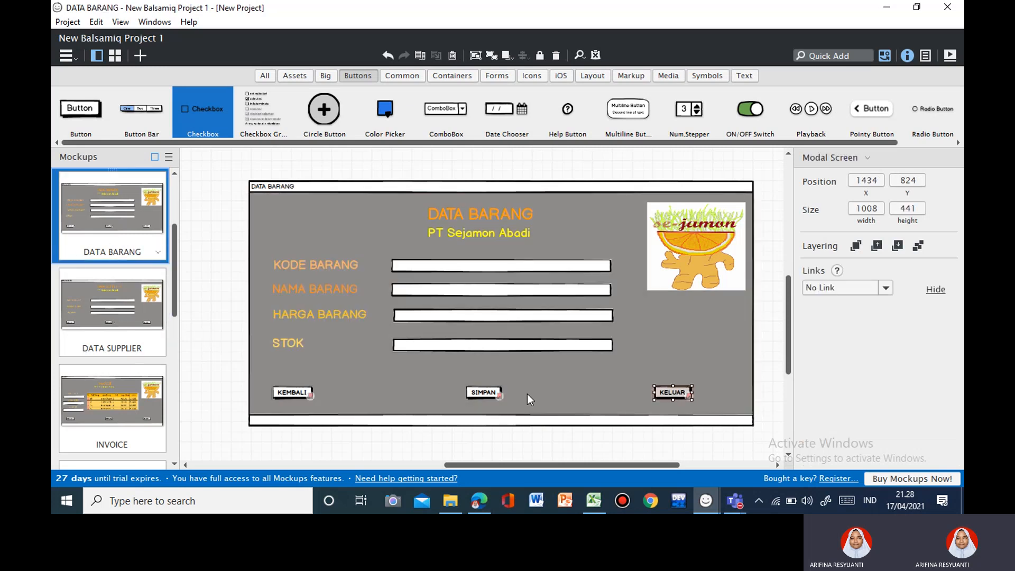
{"action": "left_click", "coordinate": [656, 395]}
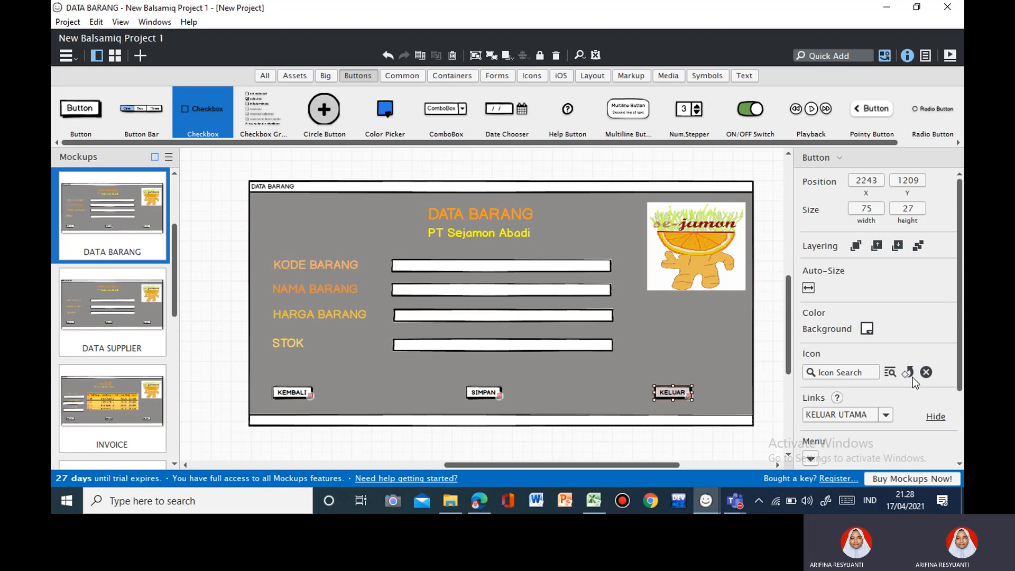
{"action": "left_click", "coordinate": [886, 415]}
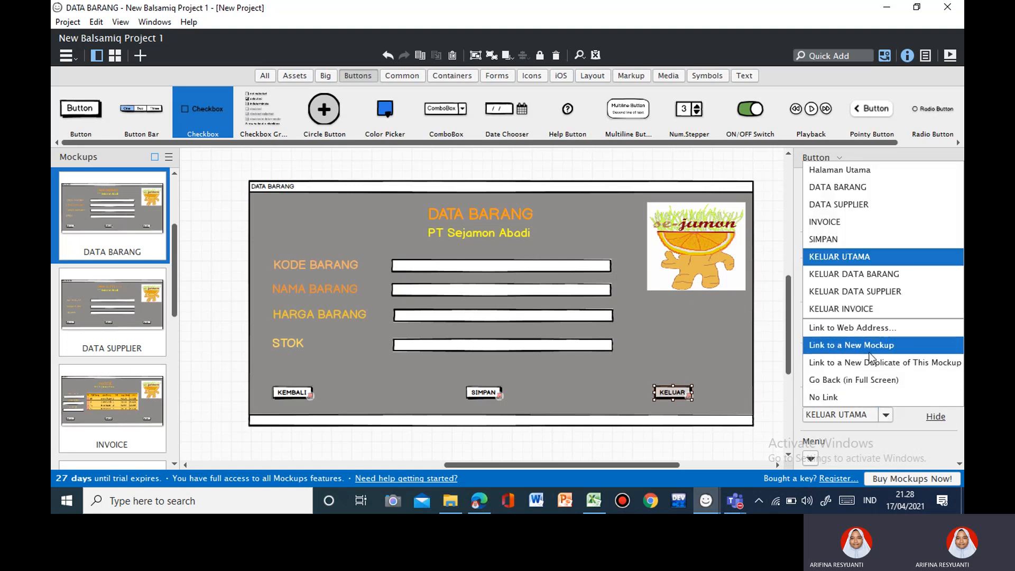
{"action": "left_click", "coordinate": [868, 279]}
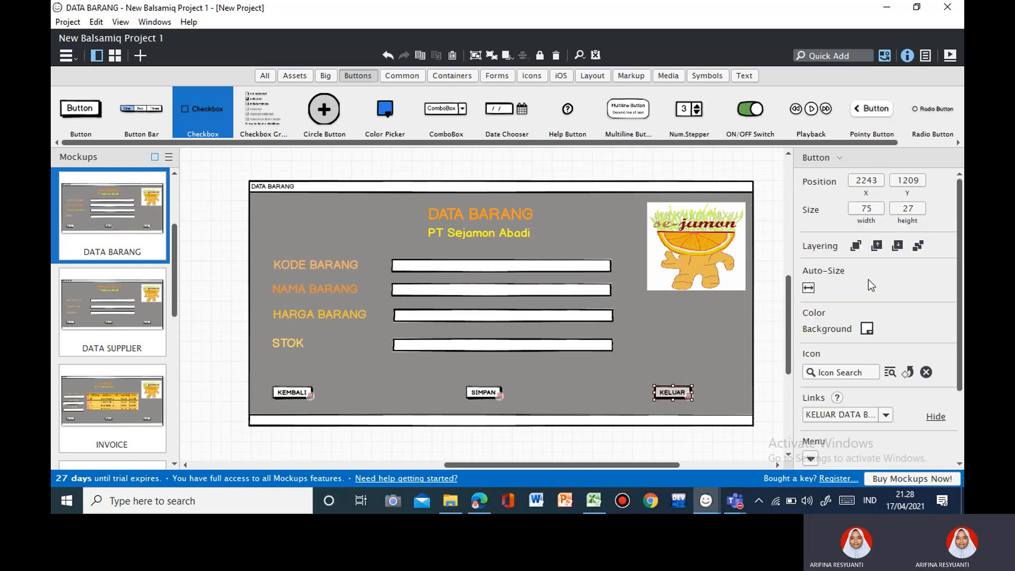
On the DATA SUPPLIER mockup, link the KEMBALI button to Halaman Utama and the SIMPAN button to the SIMPAN mockup.
{"action": "left_click", "coordinate": [157, 348]}
{"action": "left_click", "coordinate": [147, 324]}
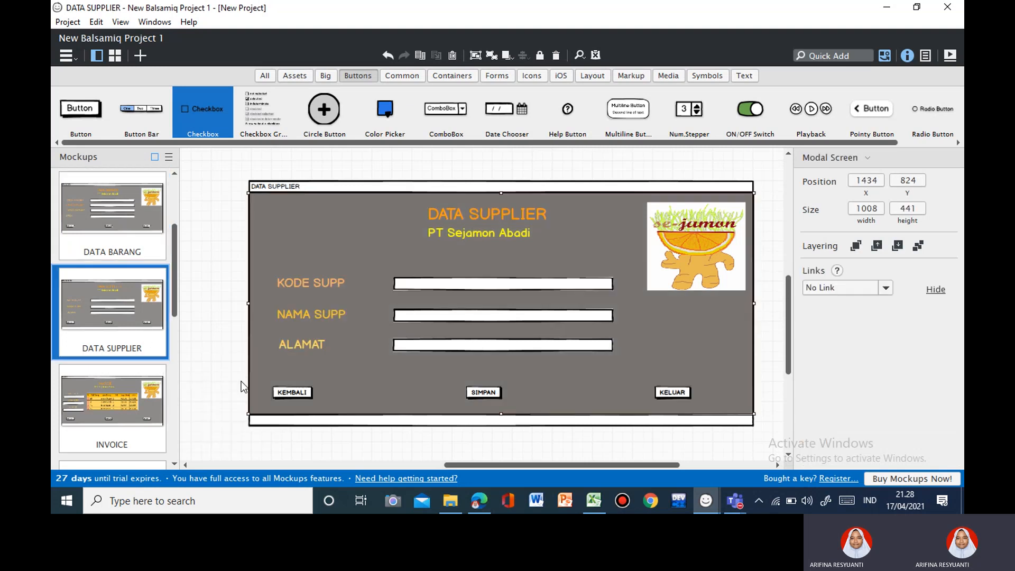
{"action": "left_click", "coordinate": [284, 394]}
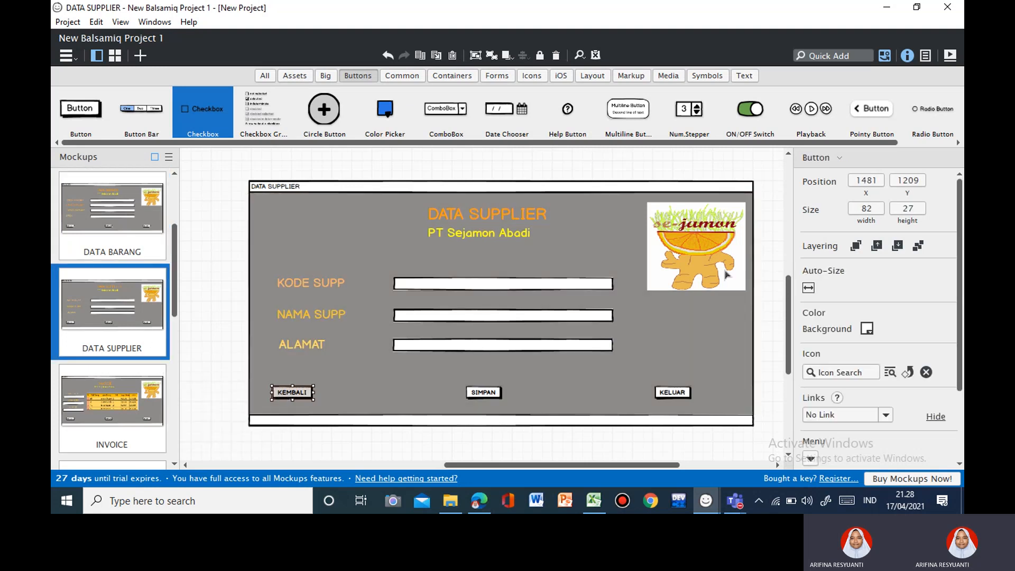
{"action": "left_click", "coordinate": [886, 414]}
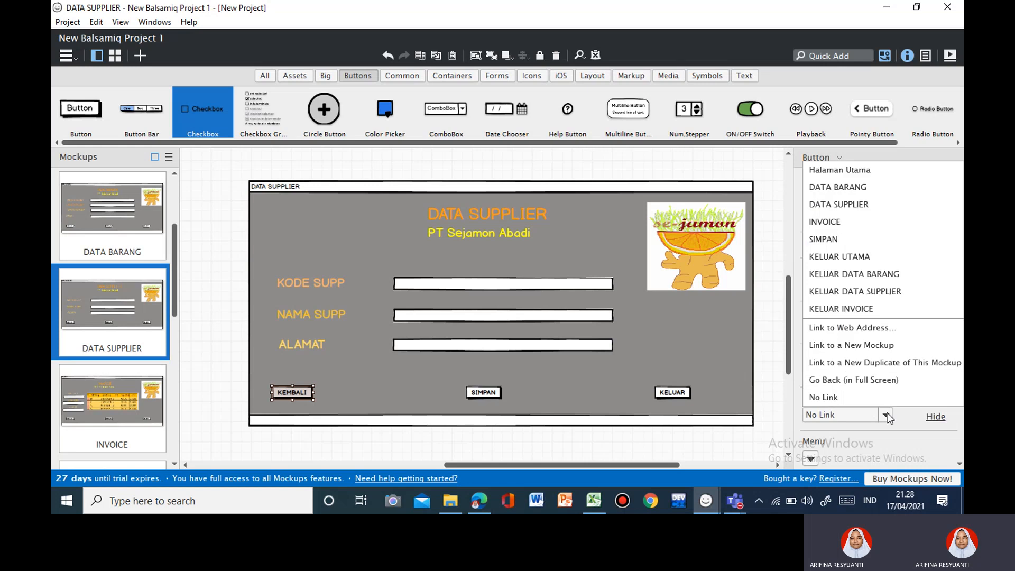
{"action": "left_click", "coordinate": [871, 171]}
{"action": "left_click", "coordinate": [484, 393]}
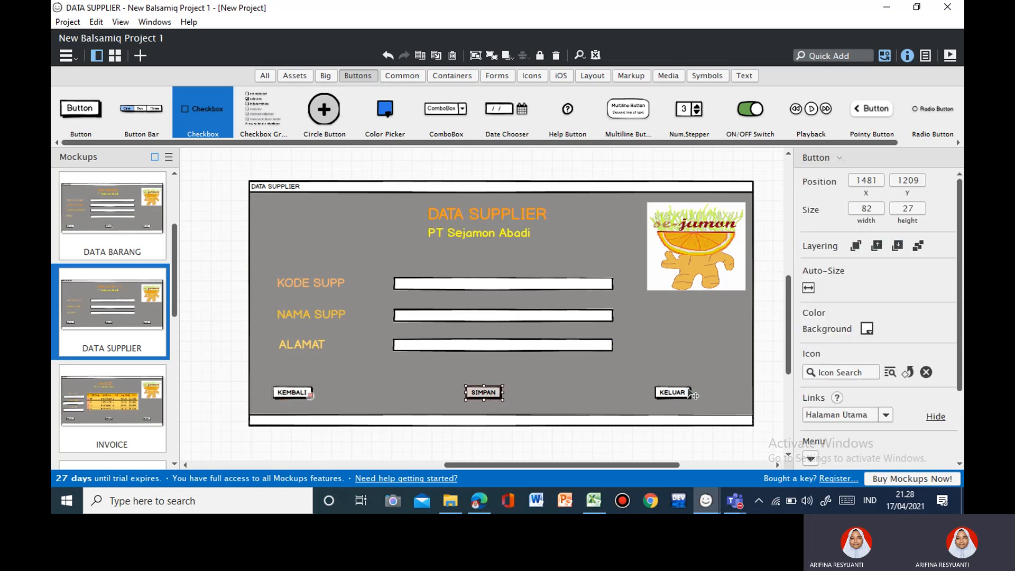
{"action": "left_click", "coordinate": [884, 416]}
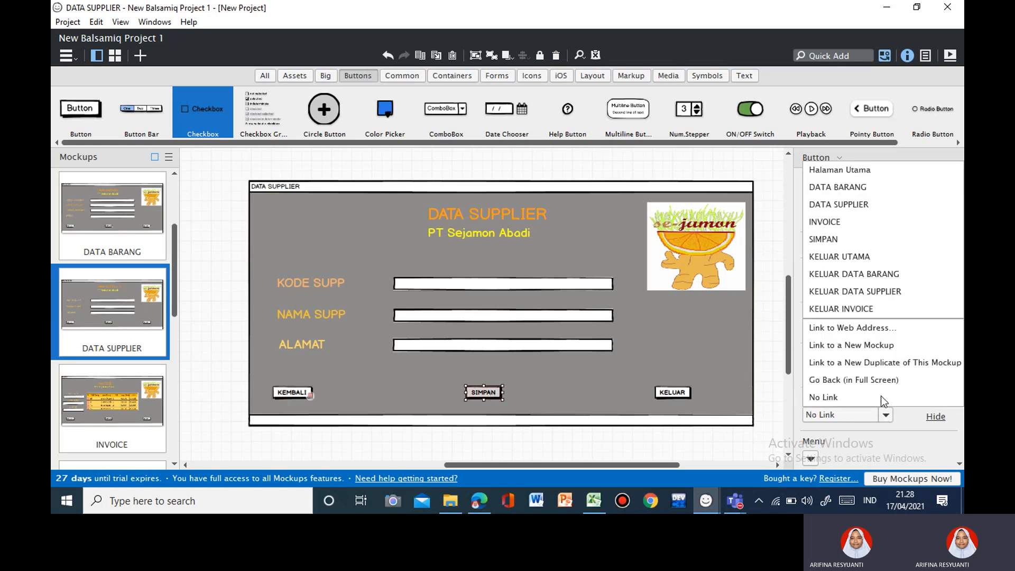
{"action": "left_click", "coordinate": [859, 238]}
Link the KELUAR button on the DATA SUPPLIER mockup to the KELUAR DATA SUPPLIER mockup.
{"action": "left_click", "coordinate": [686, 398]}
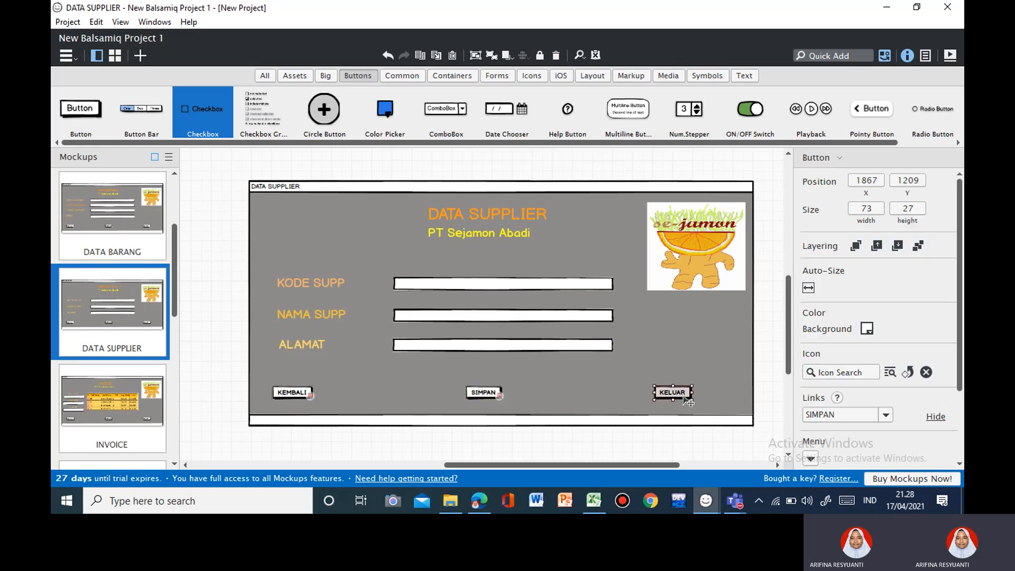
{"action": "left_click", "coordinate": [885, 415]}
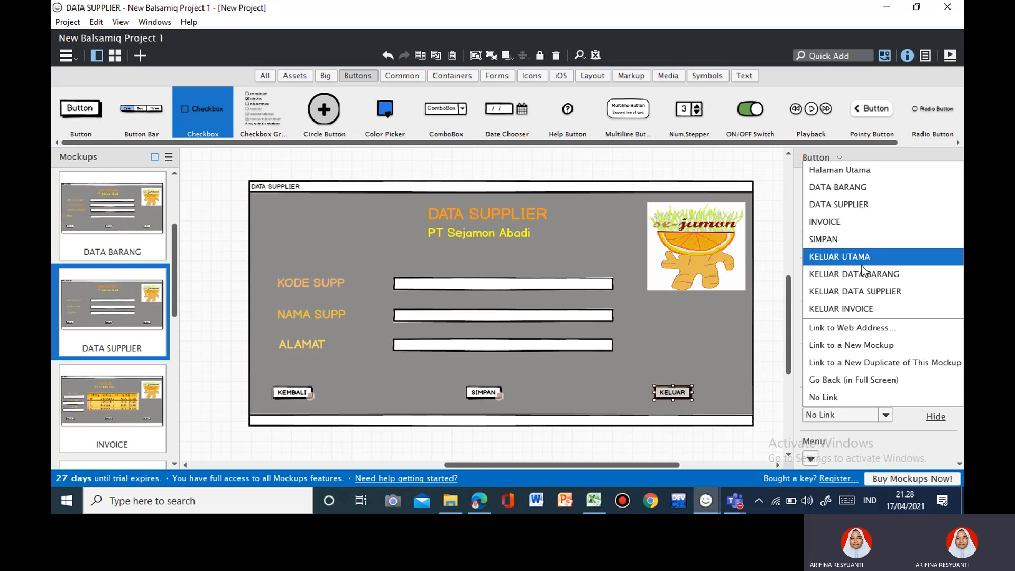
{"action": "left_click", "coordinate": [871, 208]}
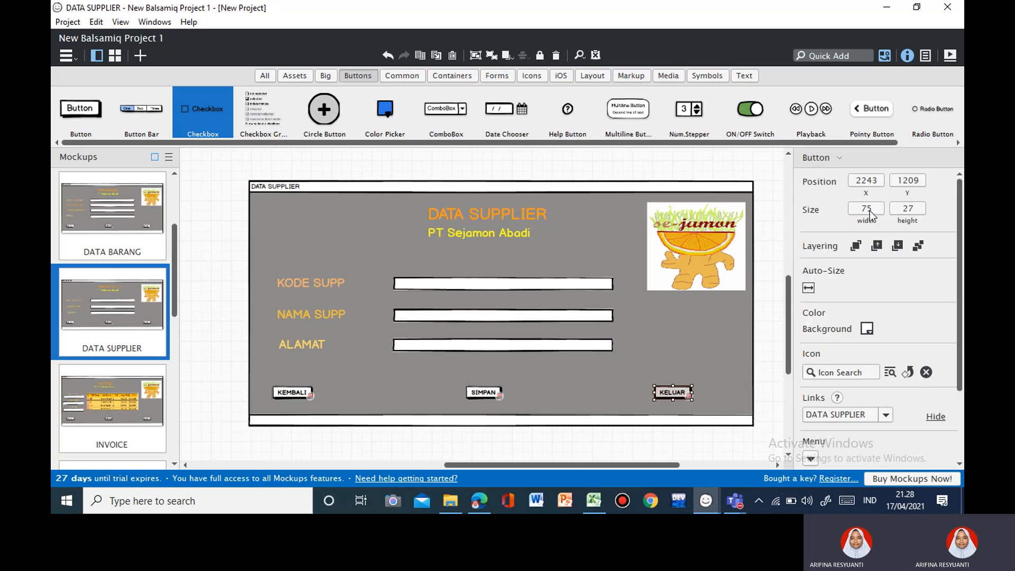
{"action": "left_click", "coordinate": [887, 416]}
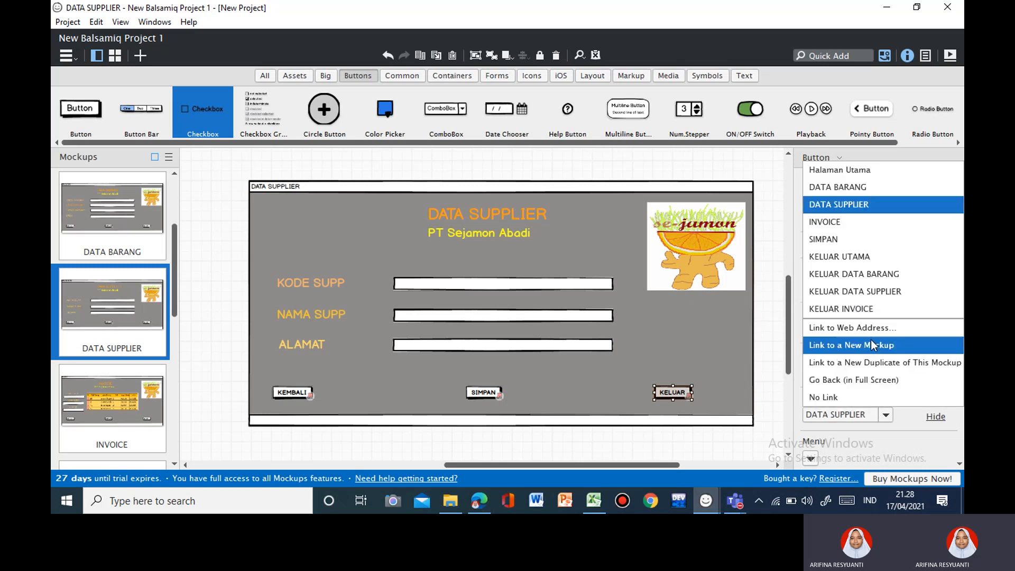
{"action": "left_click", "coordinate": [871, 293]}
On the INVOICE mockup, link the KEMBALI button to Halaman Utama and the SIMPAN button to the SIMPAN mockup.
{"action": "left_click", "coordinate": [121, 409]}
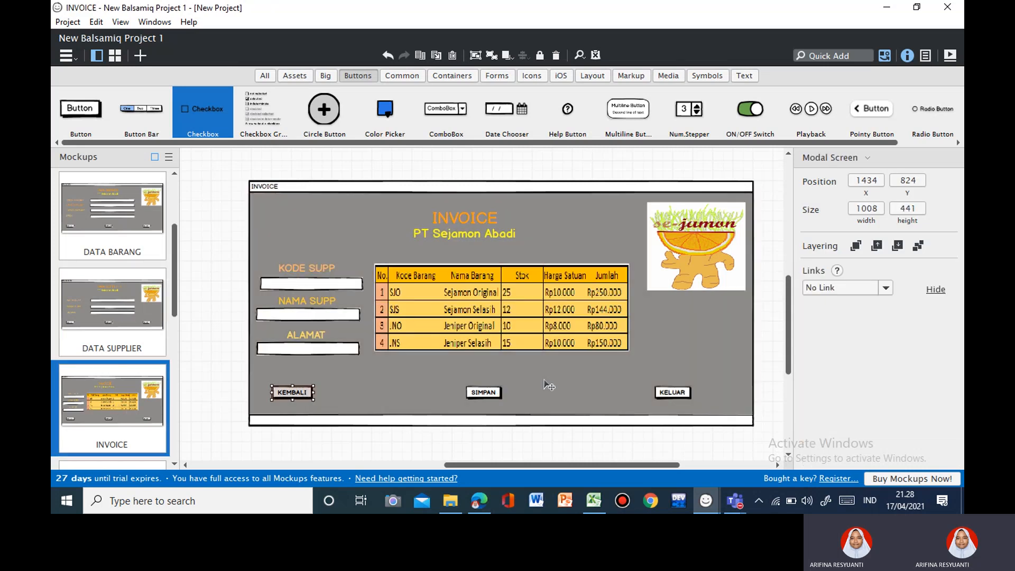
{"action": "left_click", "coordinate": [887, 415]}
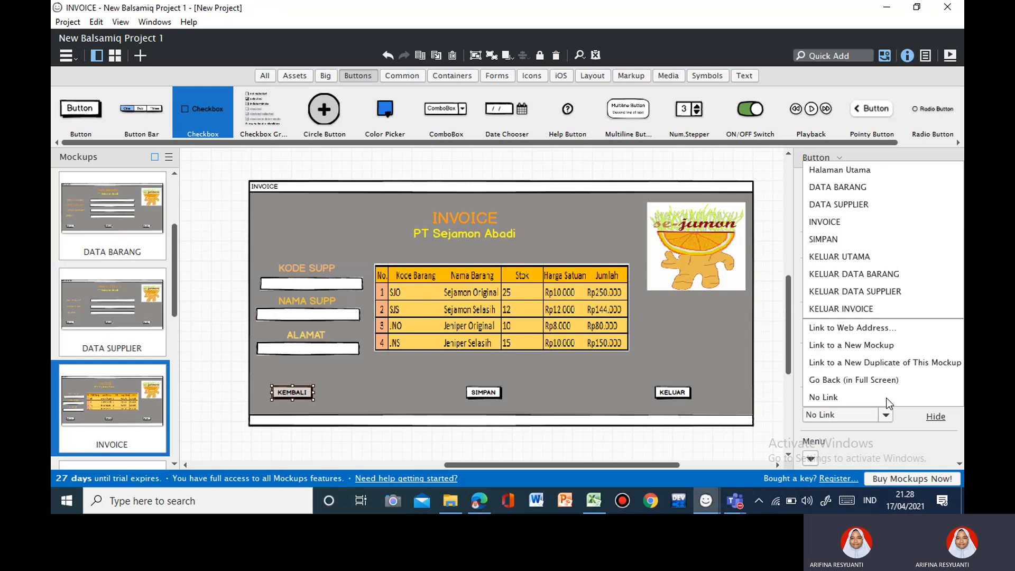
{"action": "left_click", "coordinate": [857, 172]}
{"action": "left_click", "coordinate": [484, 394]}
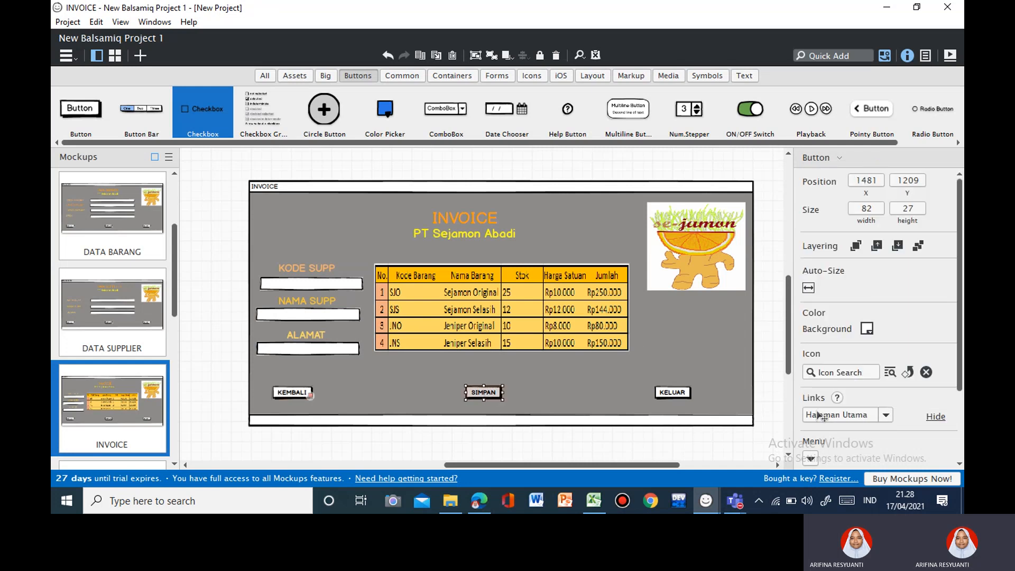
{"action": "left_click", "coordinate": [887, 415]}
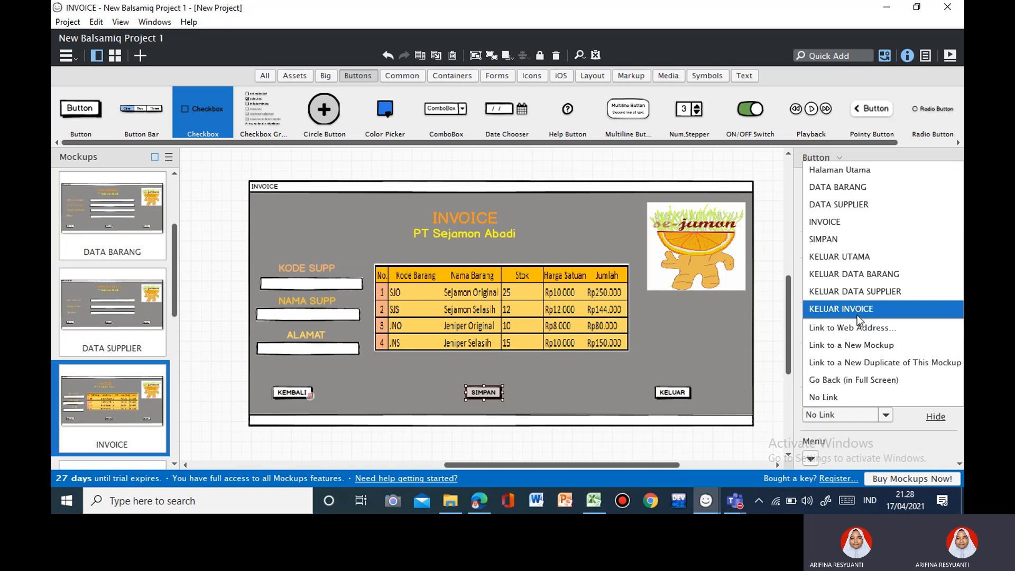
{"action": "left_click", "coordinate": [848, 242]}
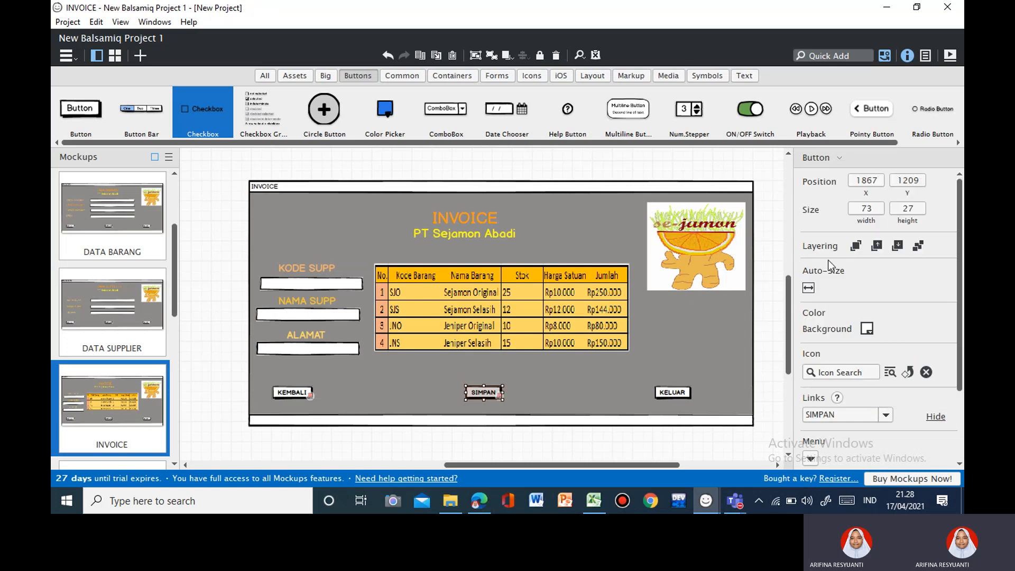
Link the KELUAR button on the INVOICE mockup to the KELUAR INVOICE mockup.
{"action": "left_click", "coordinate": [685, 397]}
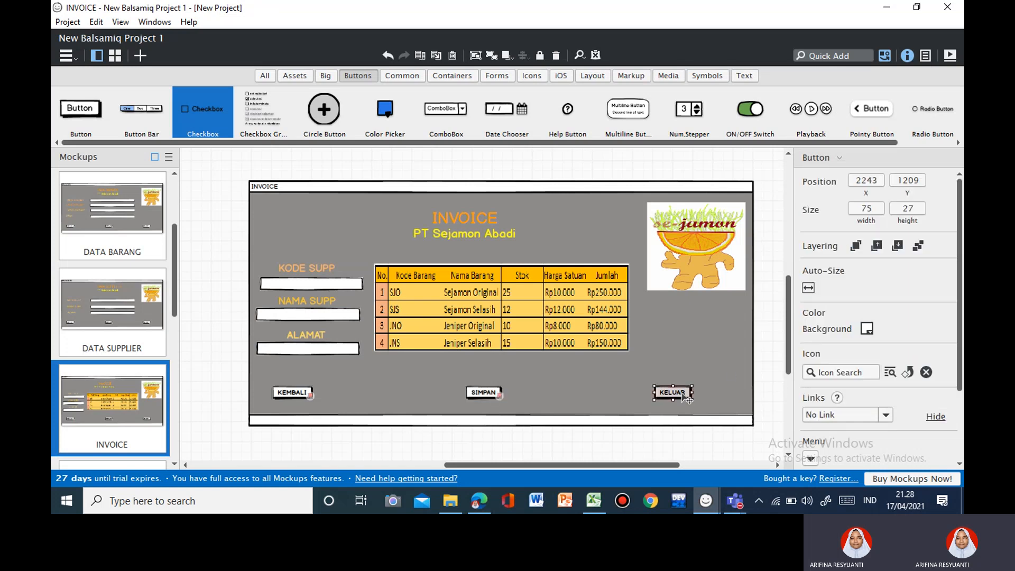
{"action": "left_click", "coordinate": [886, 415]}
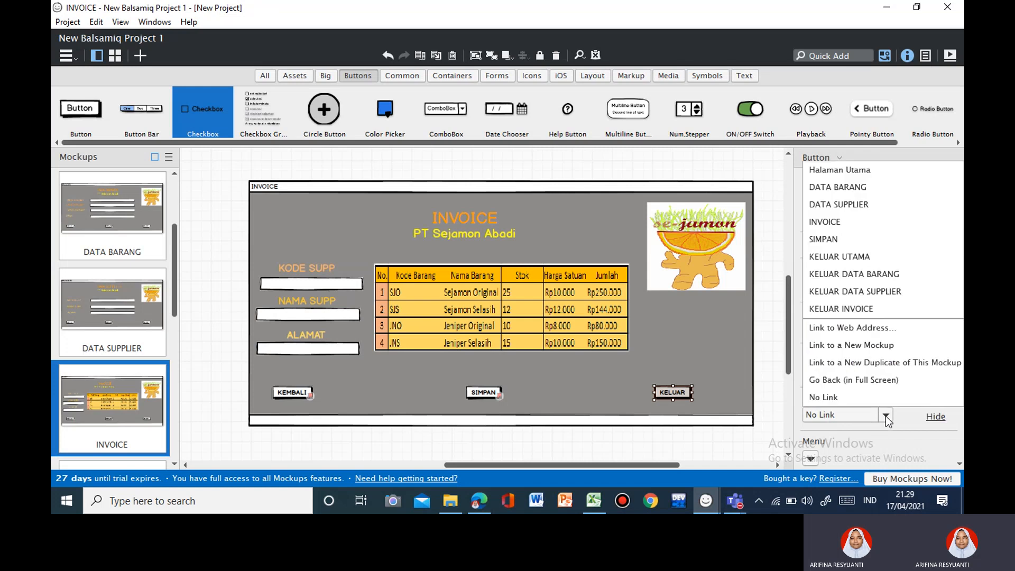
{"action": "left_click", "coordinate": [858, 310]}
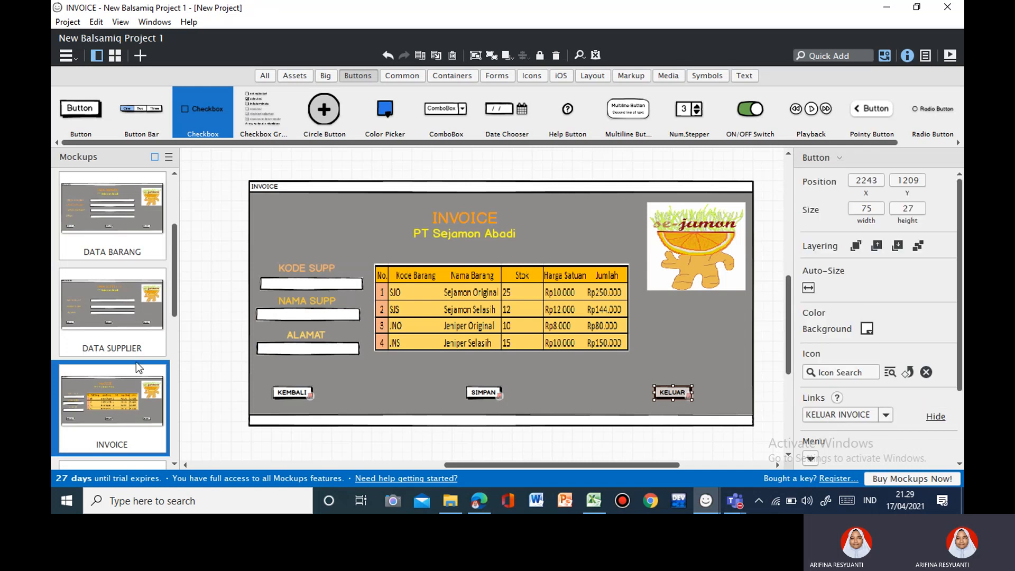
Open the KELUAR UTAMA mockup and bring up the link target choices for its TIDAK checkbox.
{"action": "scroll", "coordinate": [97, 389], "scroll_direction": "down", "scroll_amount": 5}
{"action": "scroll", "coordinate": [97, 388], "scroll_direction": "up", "scroll_amount": 3}
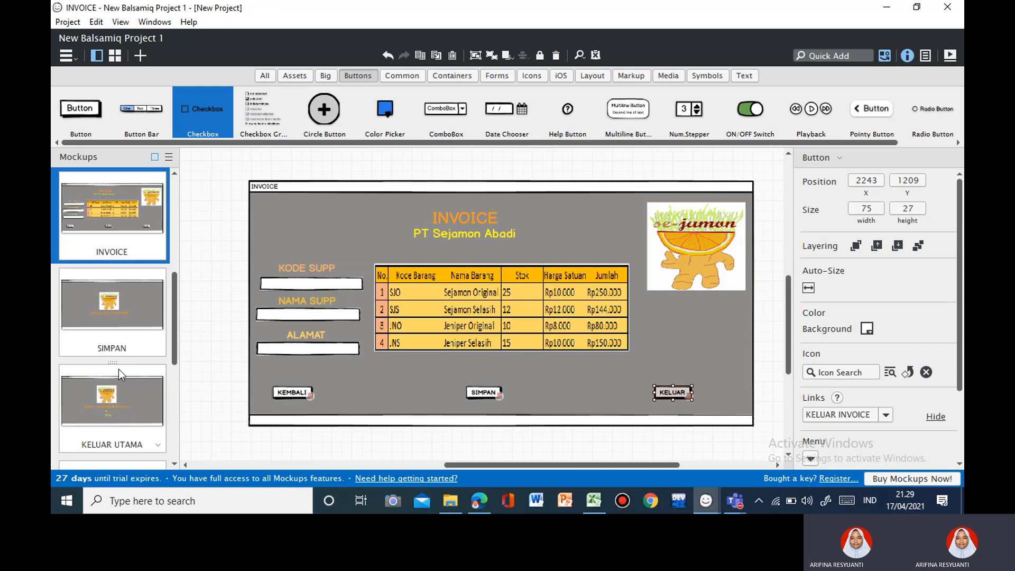
{"action": "scroll", "coordinate": [141, 407], "scroll_direction": "down", "scroll_amount": 3}
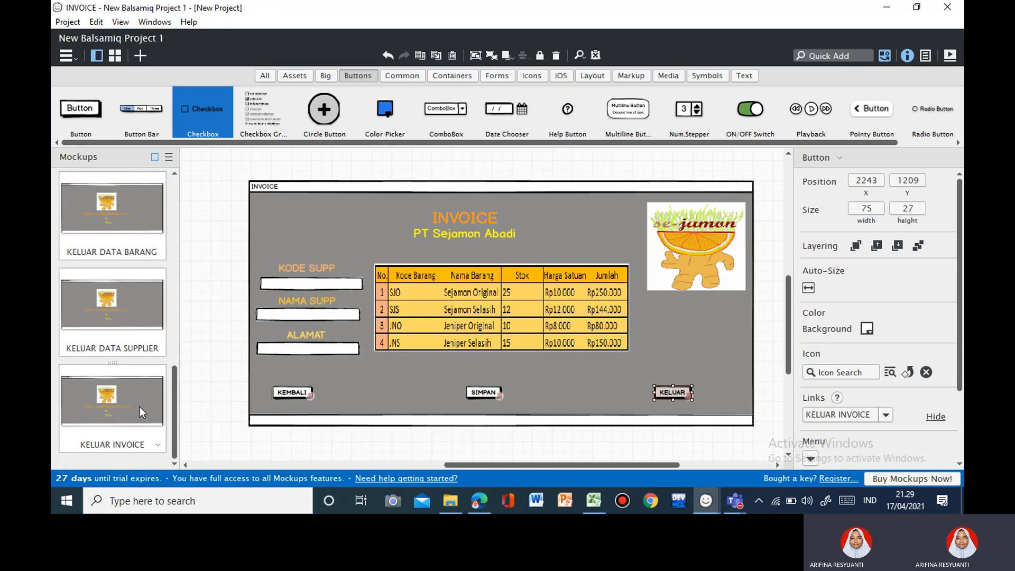
{"action": "scroll", "coordinate": [128, 224], "scroll_direction": "up", "scroll_amount": 3}
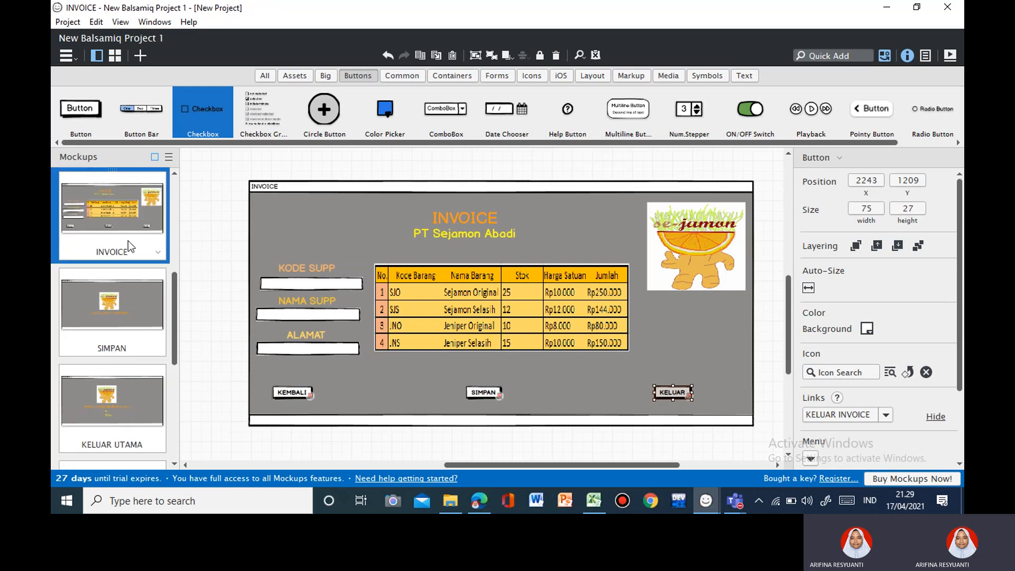
{"action": "left_click", "coordinate": [117, 408]}
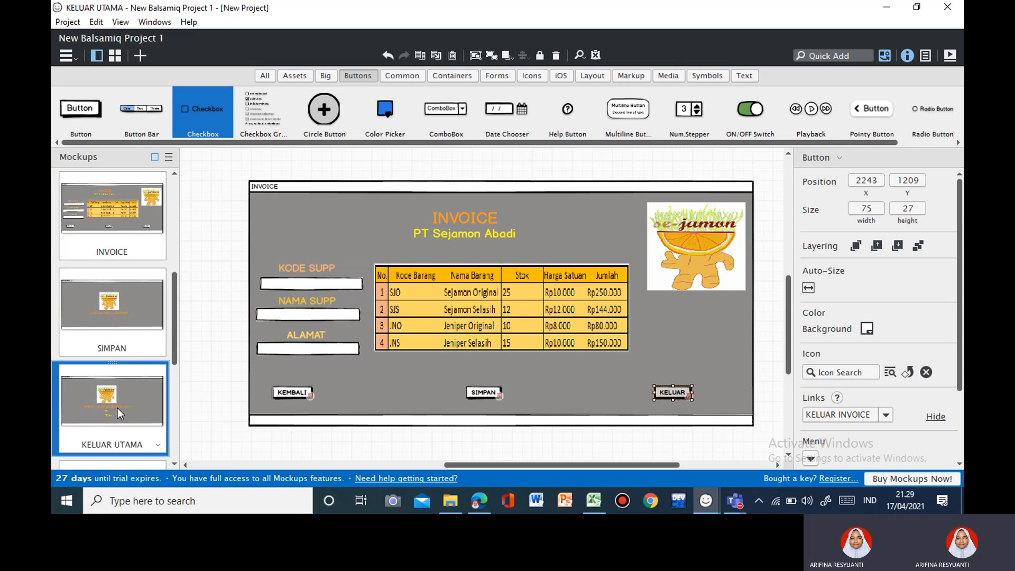
{"action": "left_click", "coordinate": [475, 401]}
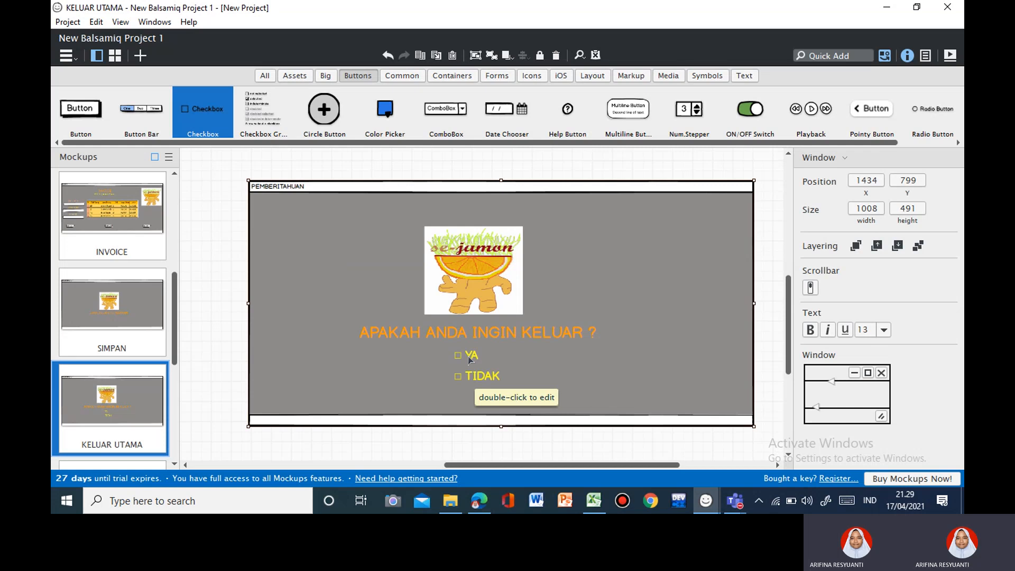
{"action": "left_click", "coordinate": [473, 378]}
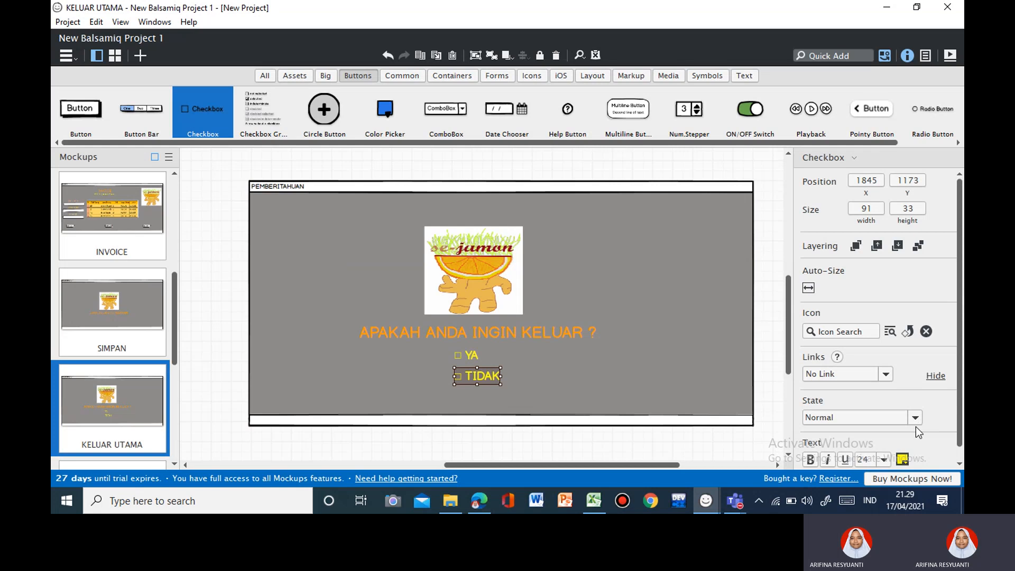
{"action": "left_click", "coordinate": [885, 375]}
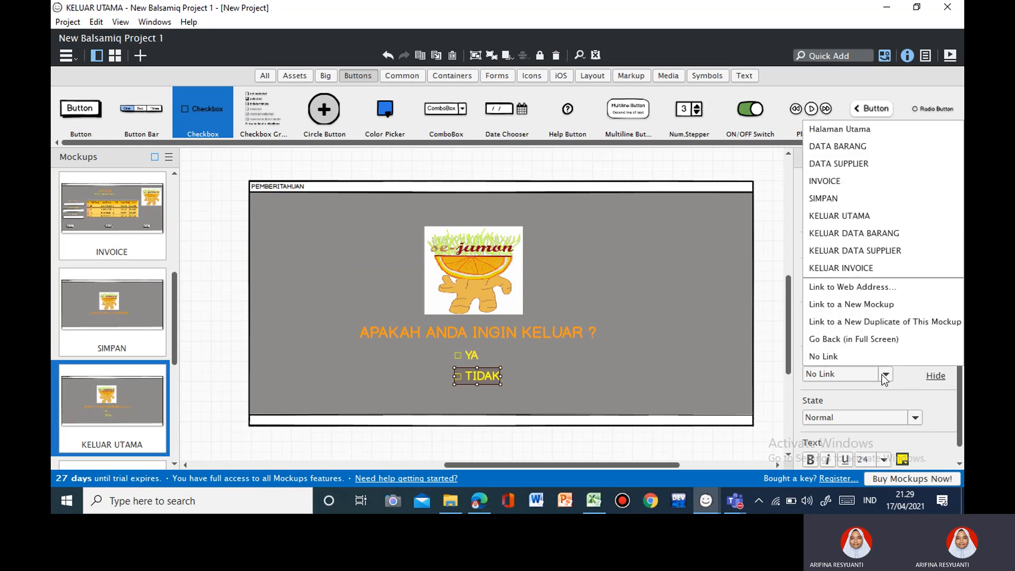